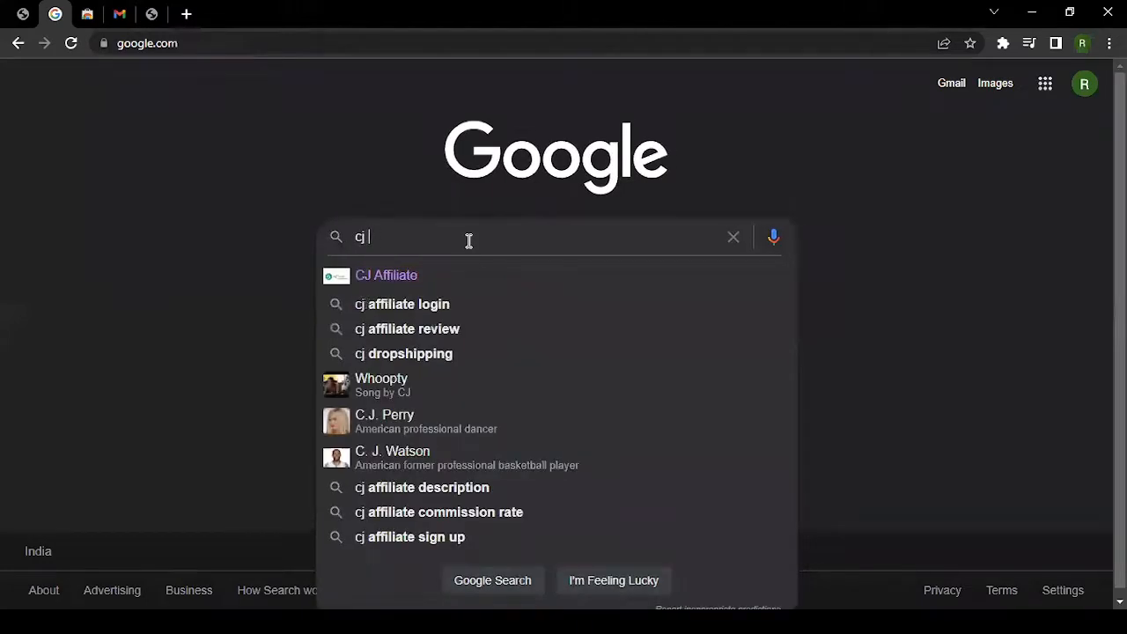
Run the Google search for 'cj affiliate'.
key(Return)
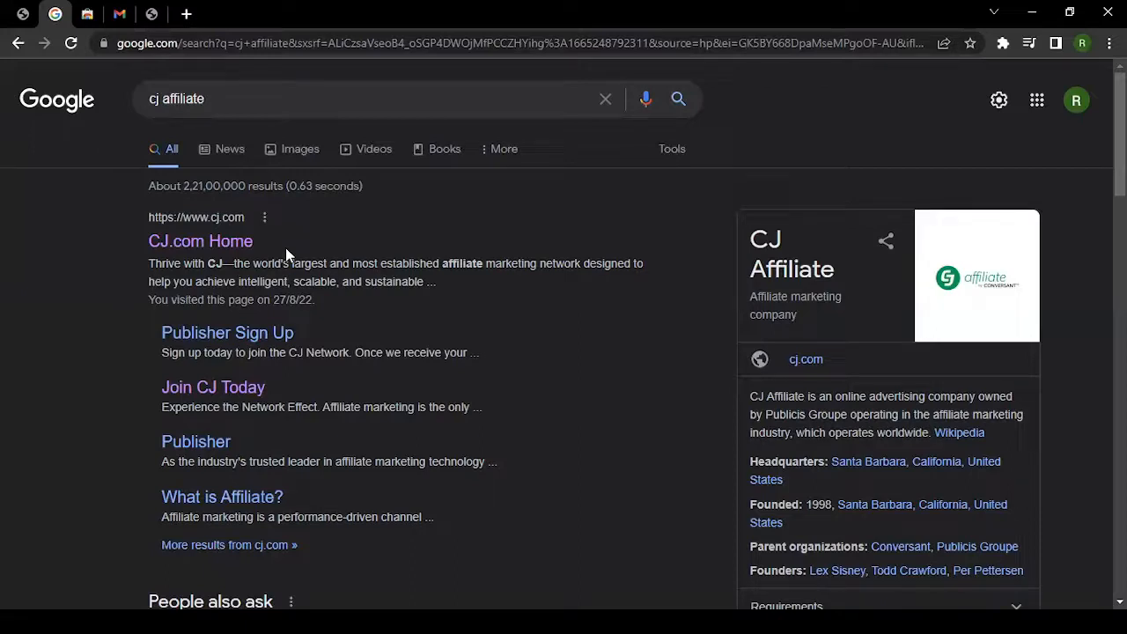
Open the 'CJ.com Home' result, which fails with a connection-reset error.
click(84, 11)
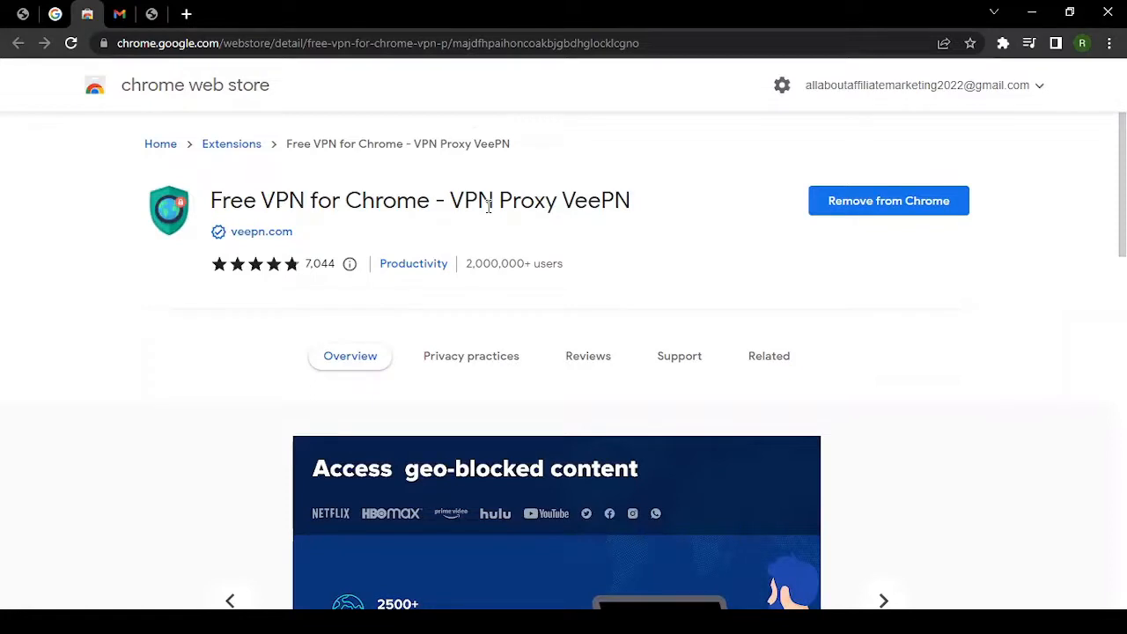
click(54, 13)
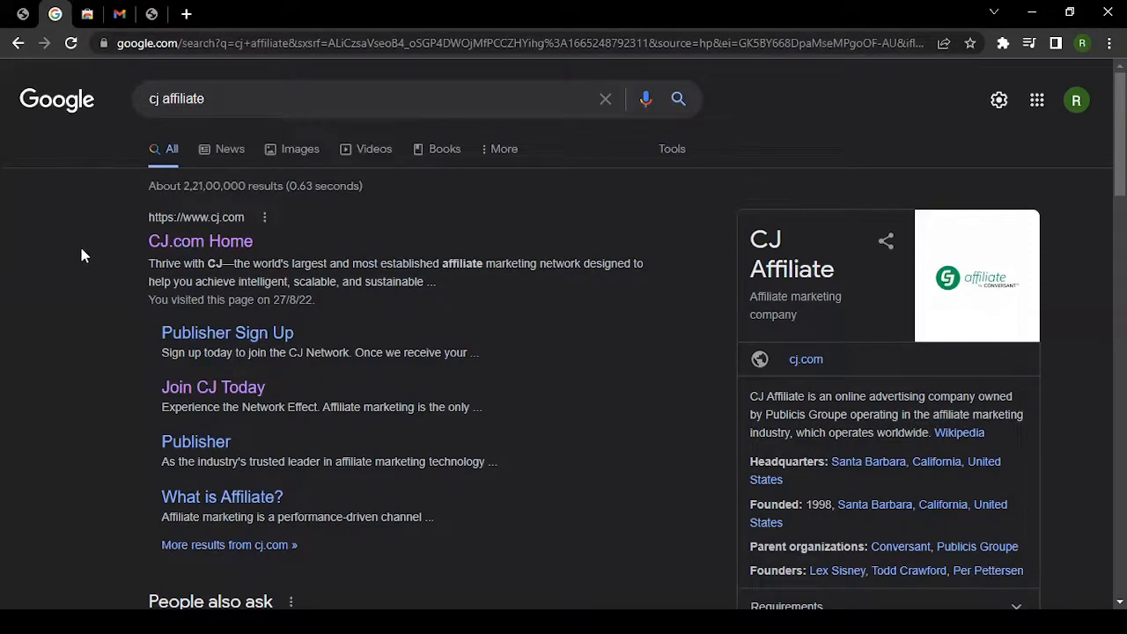
click(86, 15)
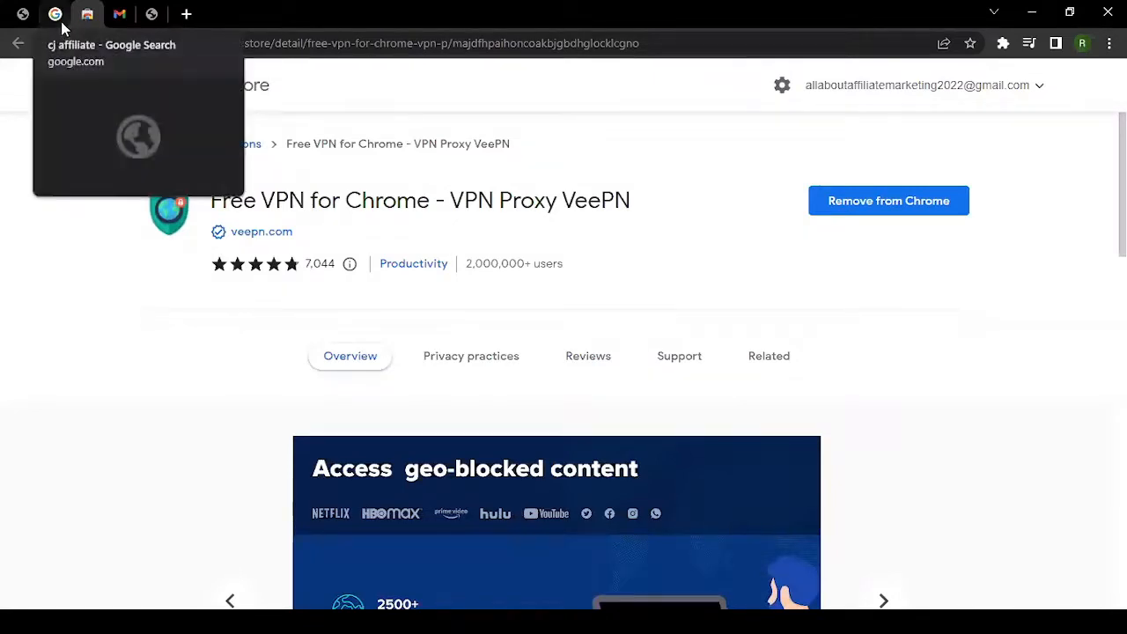
click(61, 25)
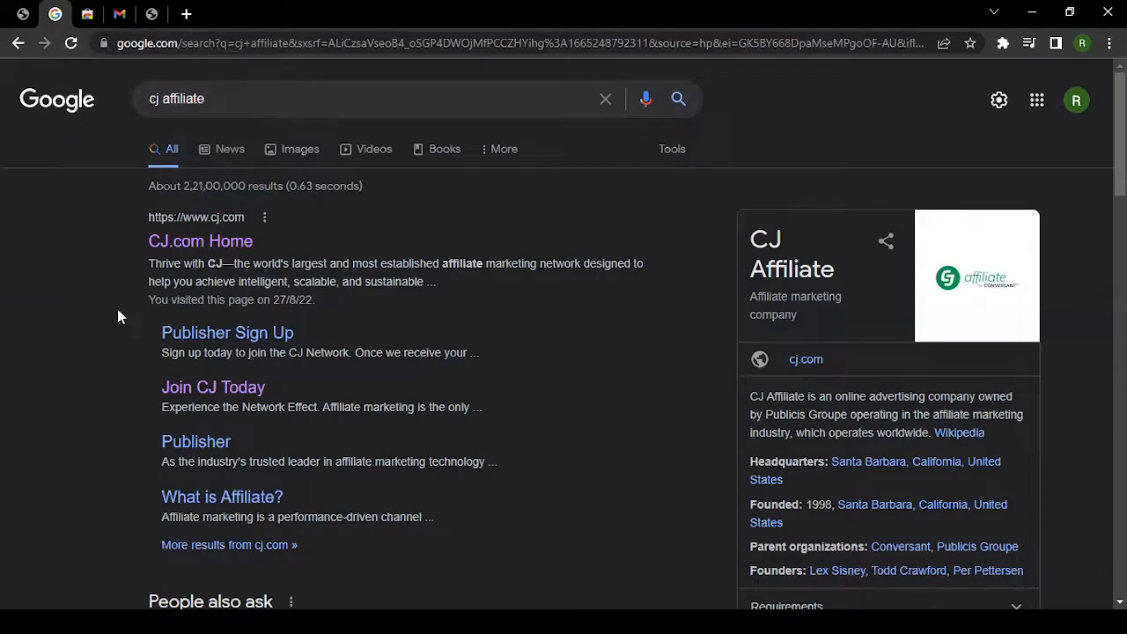
click(195, 247)
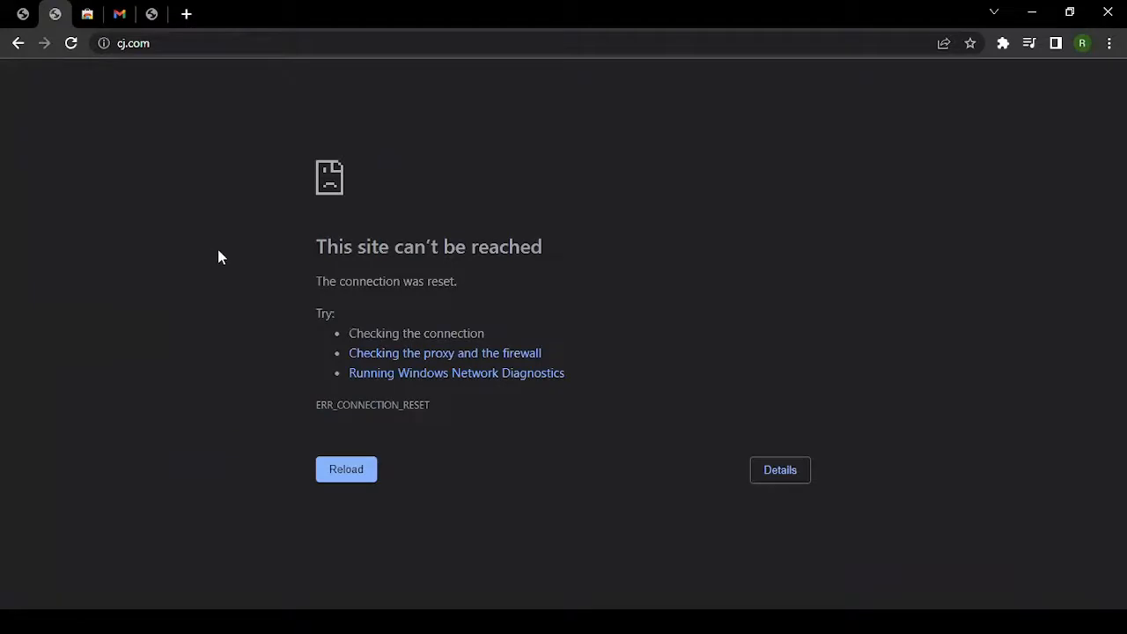
Turn on the Free VPN (VeePN) connection from the Extensions menu and confirm it is on.
click(1005, 48)
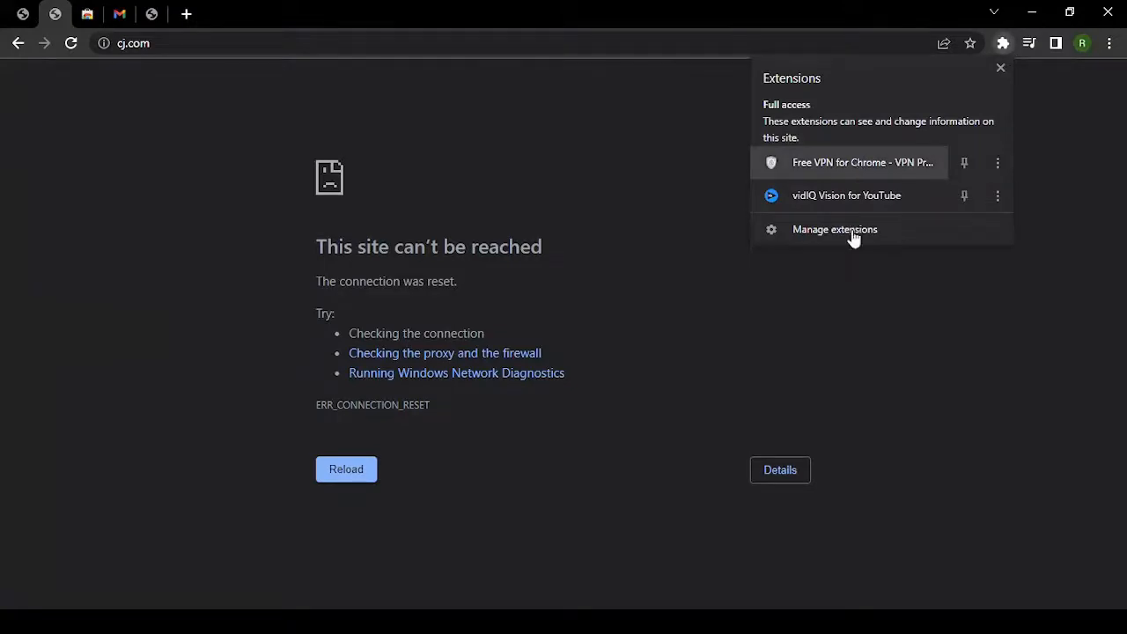
click(858, 162)
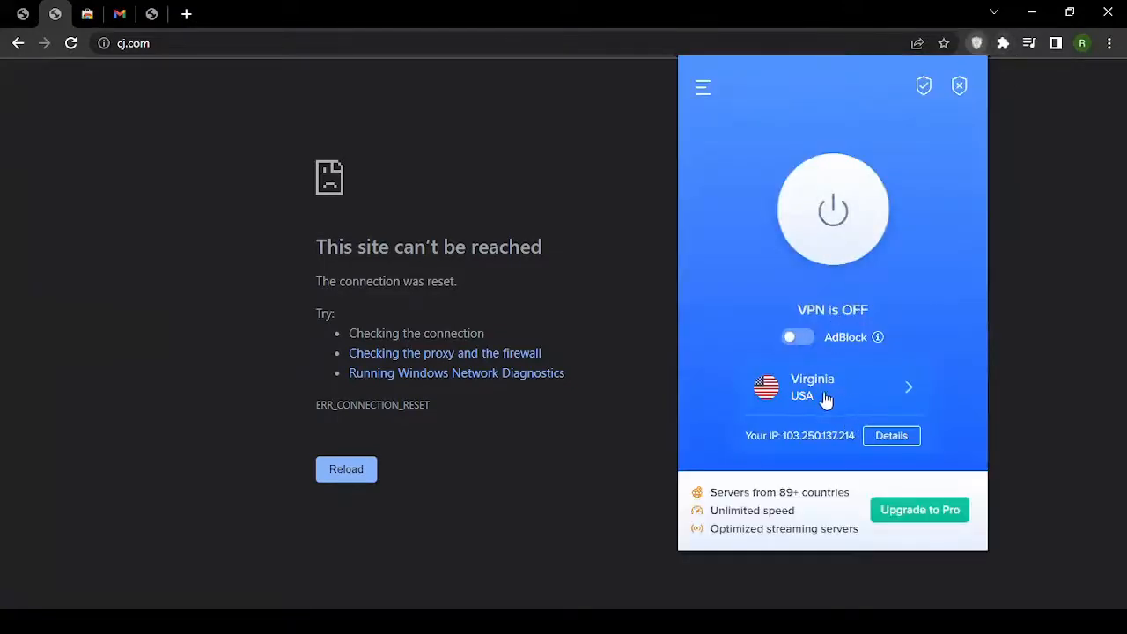
click(830, 214)
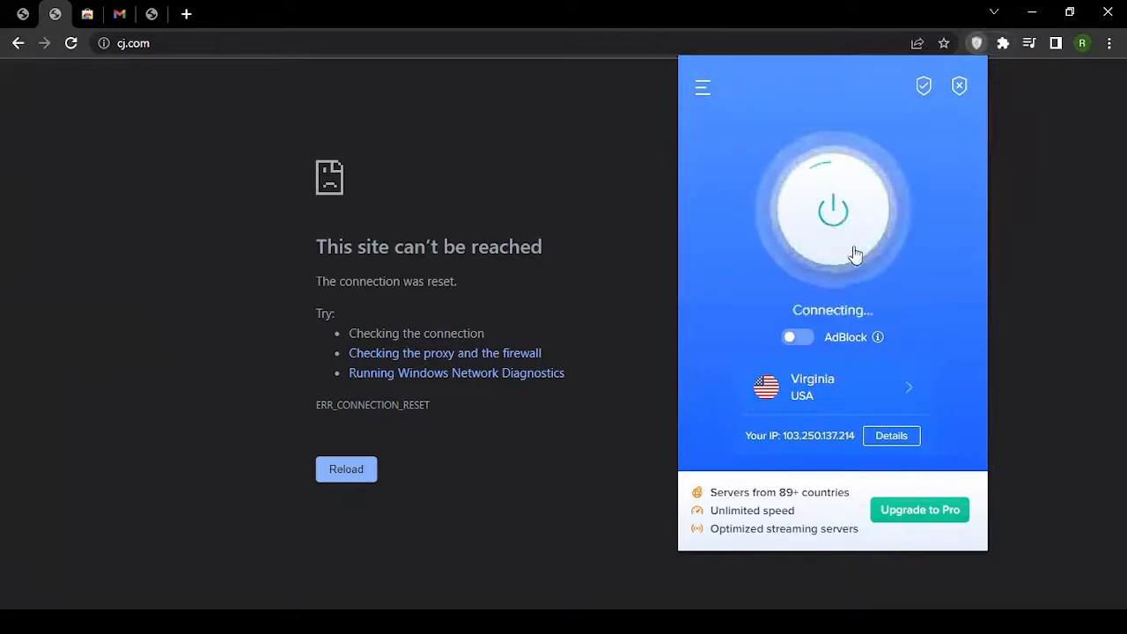
click(97, 13)
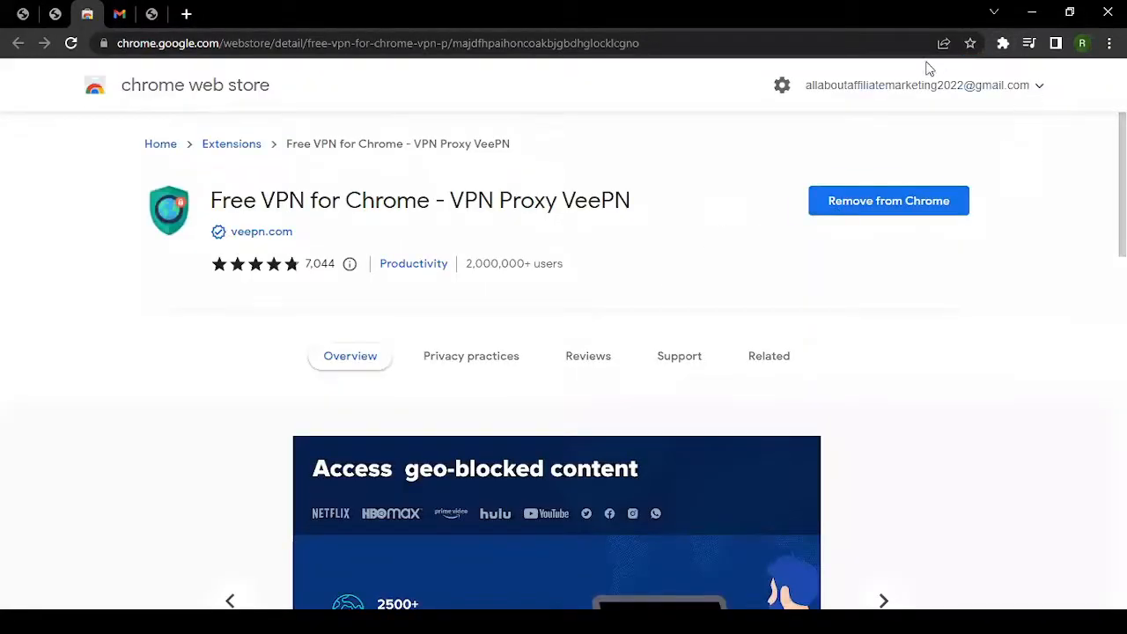
click(1003, 43)
click(890, 159)
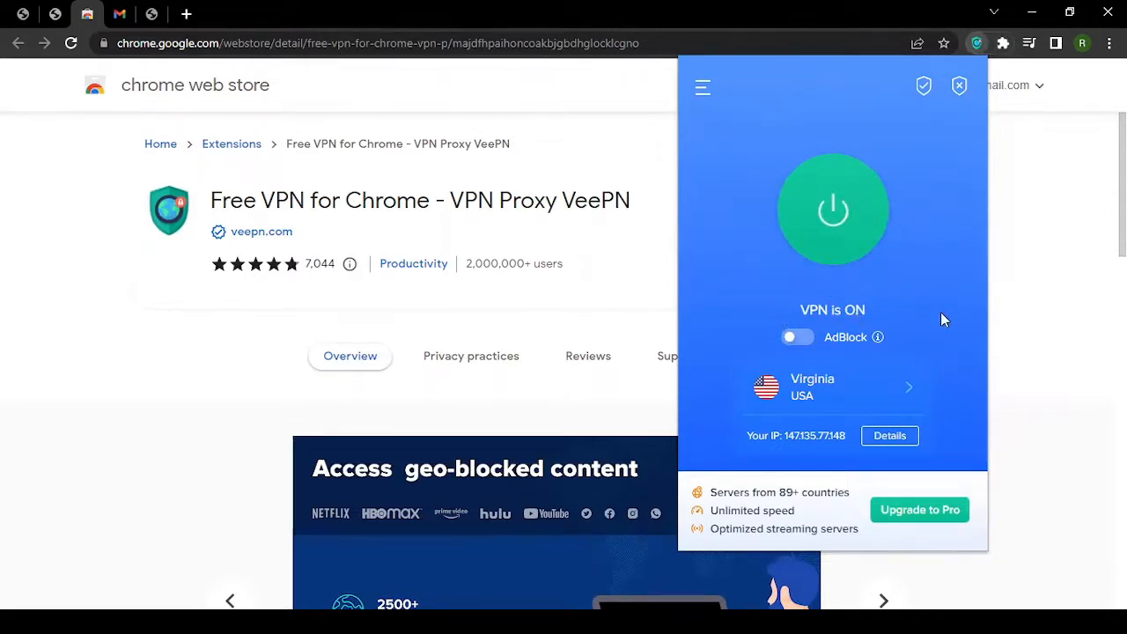
Reload cj.com so the CJ Affiliate homepage loads.
click(55, 13)
click(167, 43)
click(72, 43)
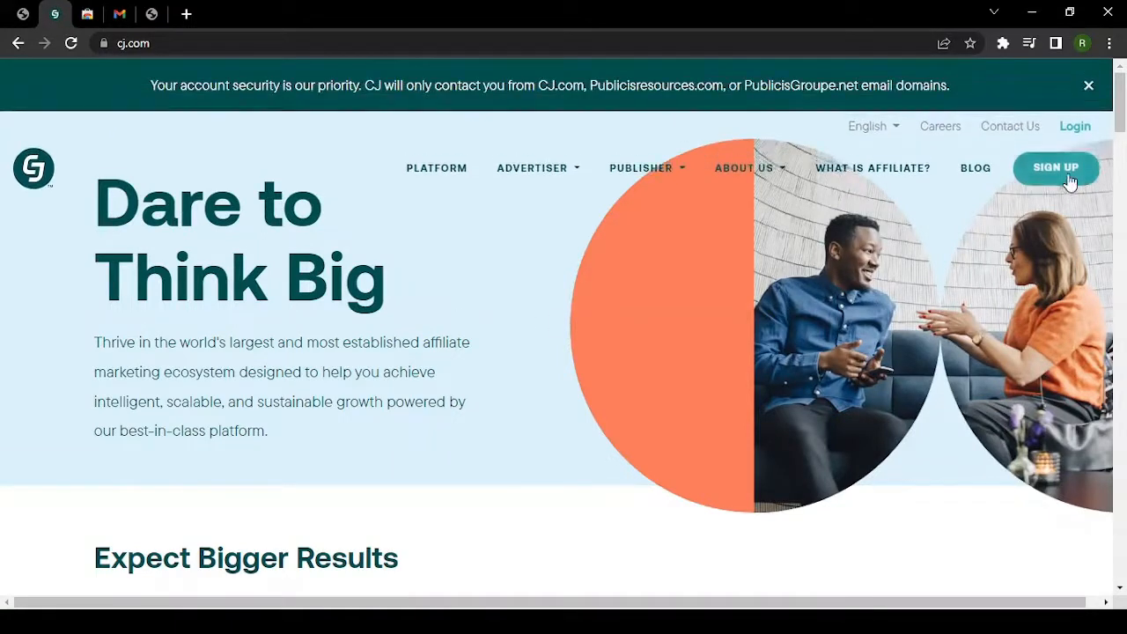
Choose SIGN UP in the top nav, then the Publishers sign-up option.
click(1059, 172)
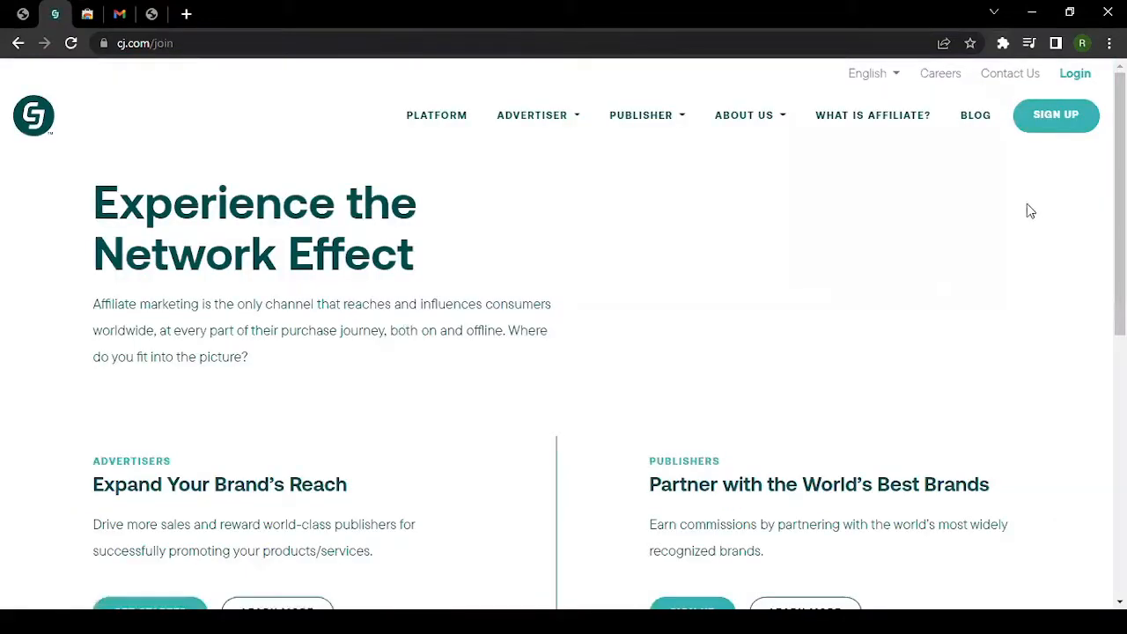
scroll(609, 288, down, 2)
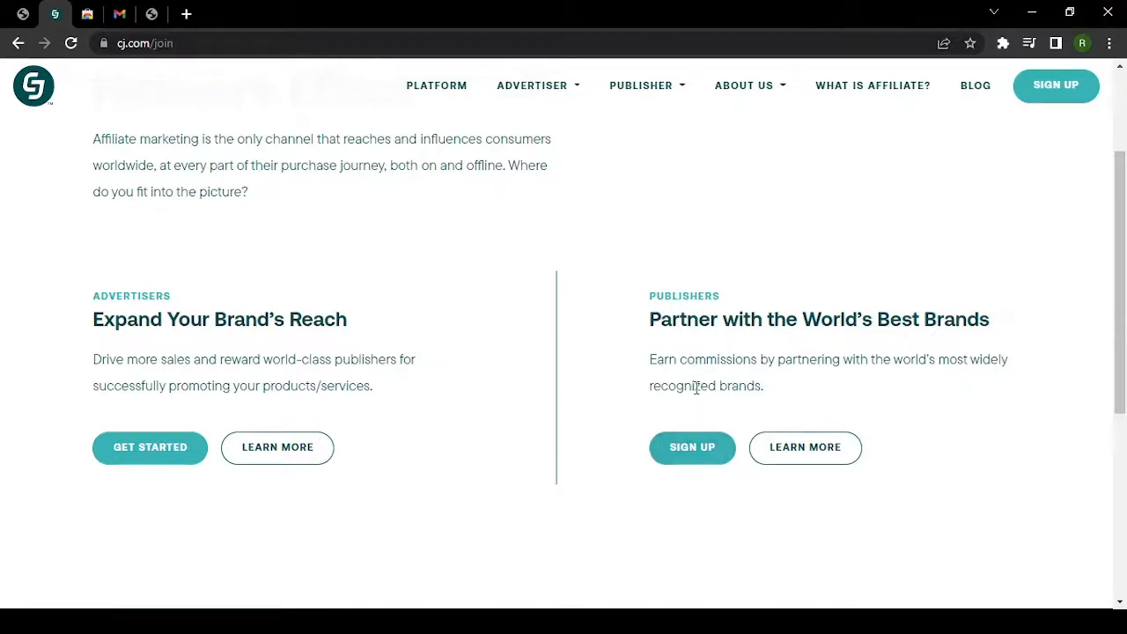
click(704, 448)
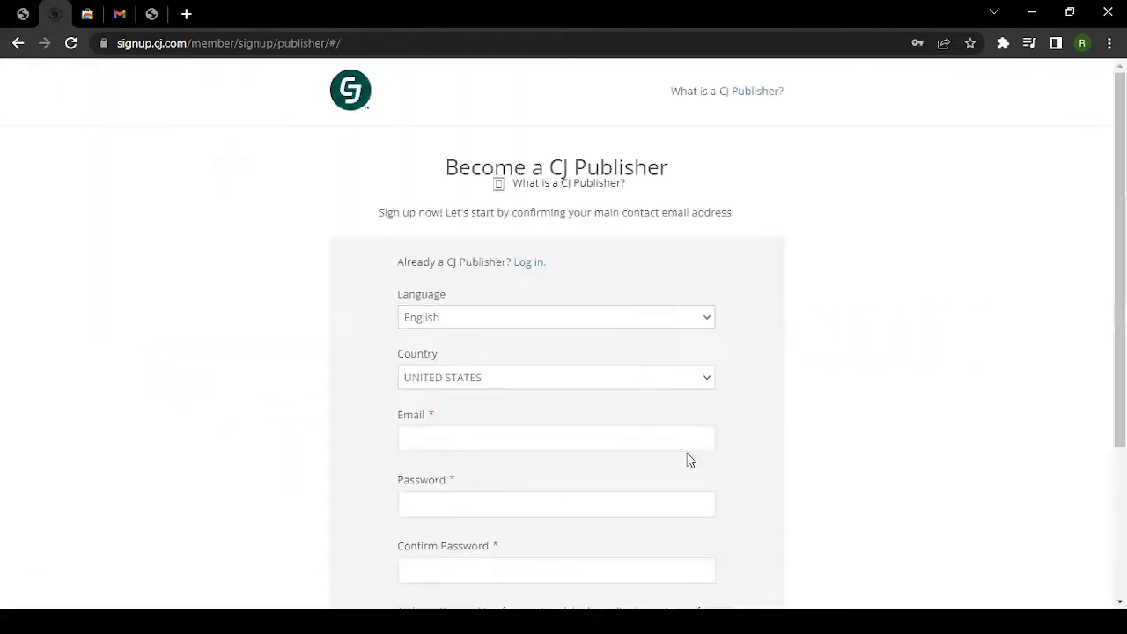
Keep the language as English and set the country to INDIA.
scroll(795, 360, down, 2)
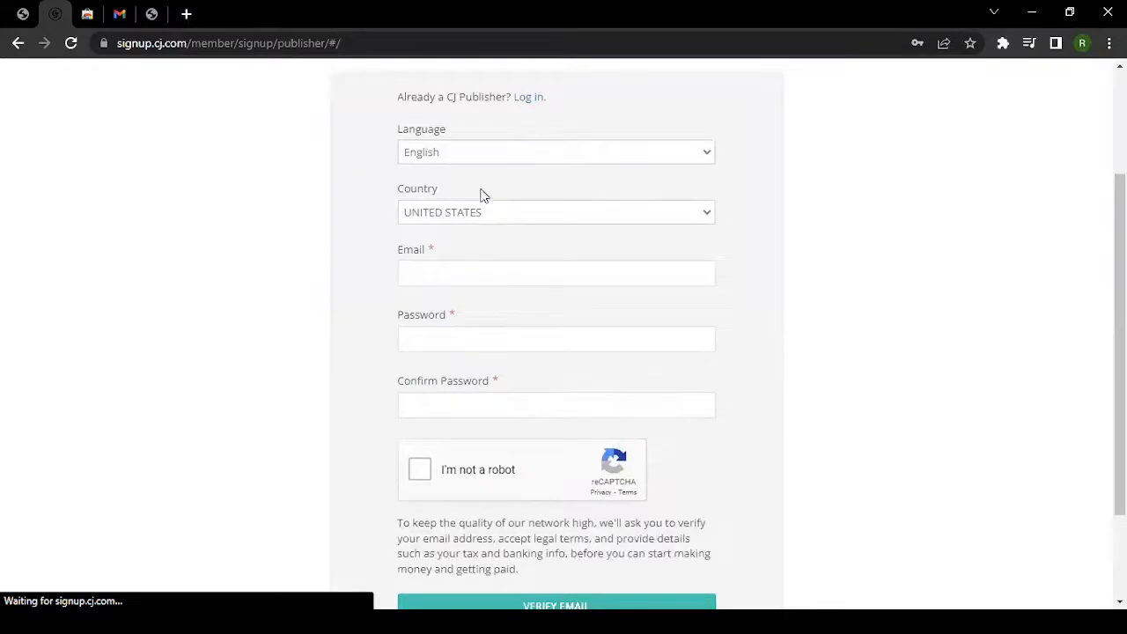
click(442, 156)
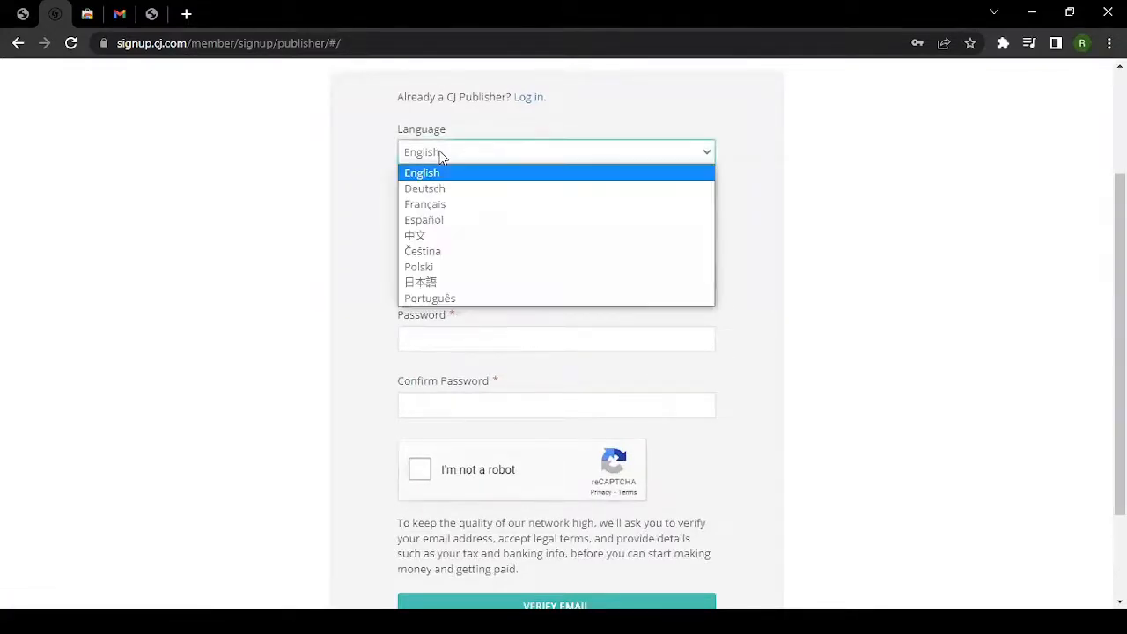
key(Escape)
click(455, 218)
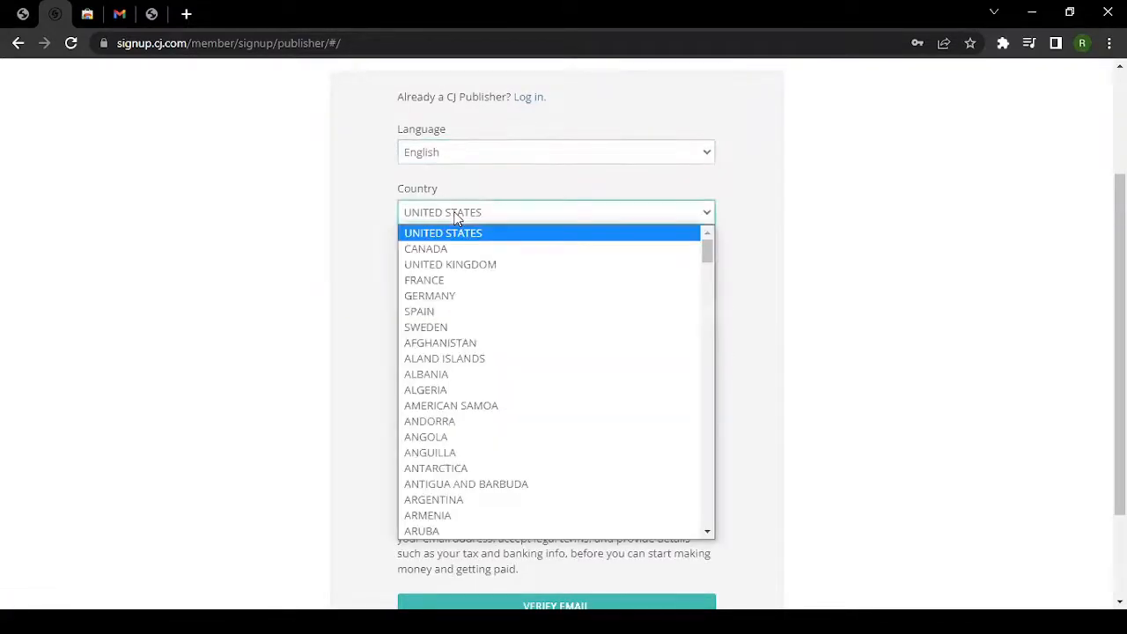
text(india)
key(Return)
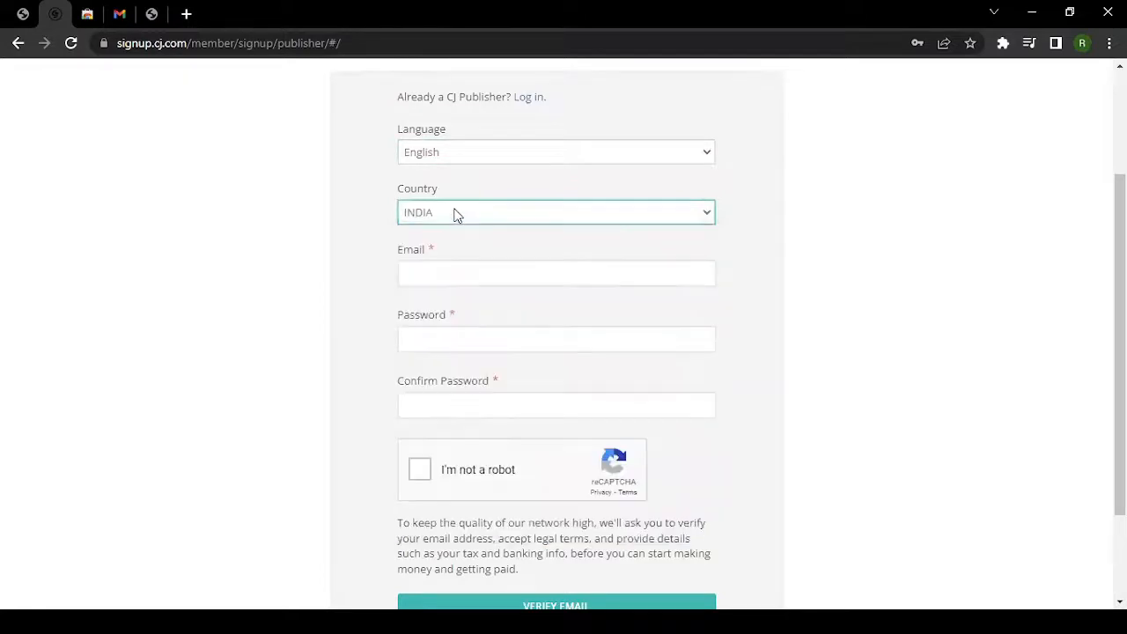
Enter the account e-mail and the password in both password fields, then tick 'I'm not a robot'.
scroll(455, 214, down, 2)
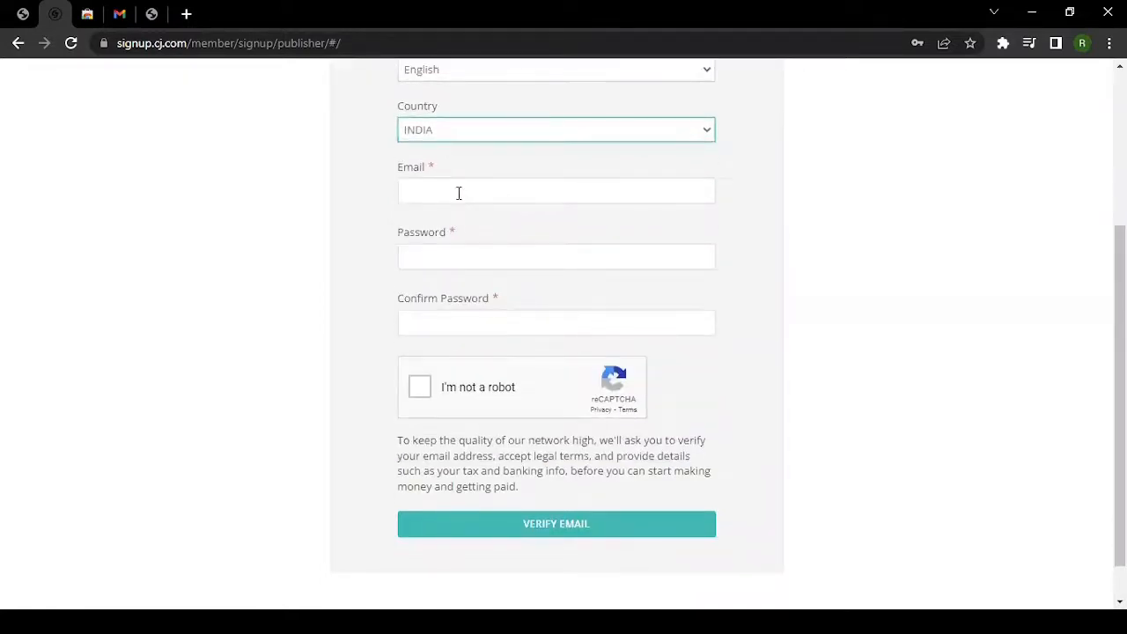
click(458, 193)
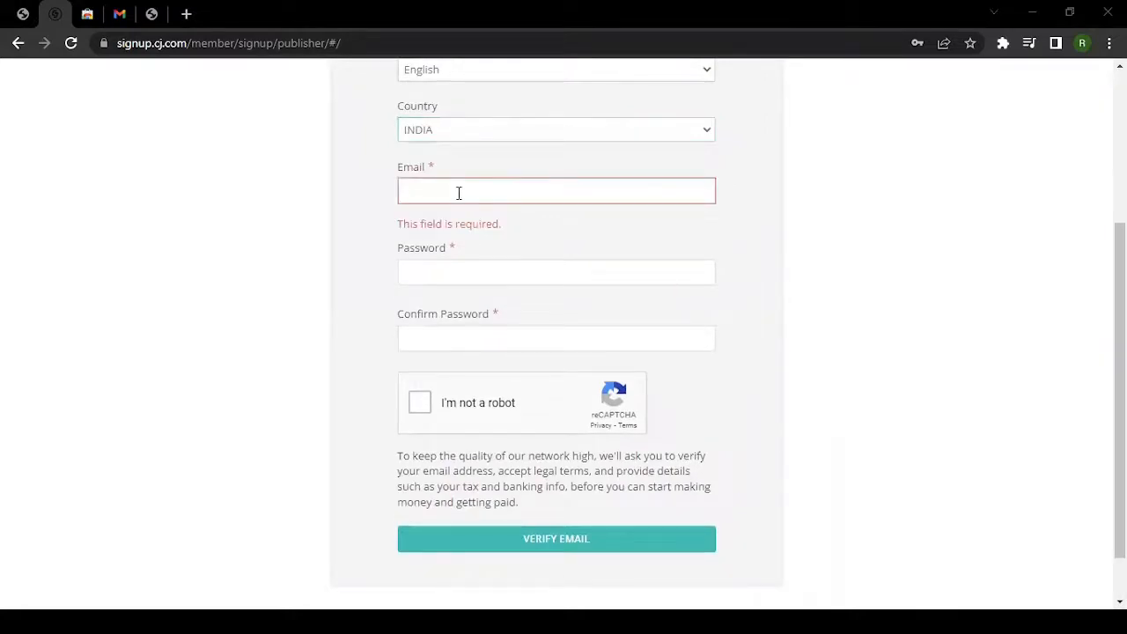
key(ctrl+v)
key(Tab)
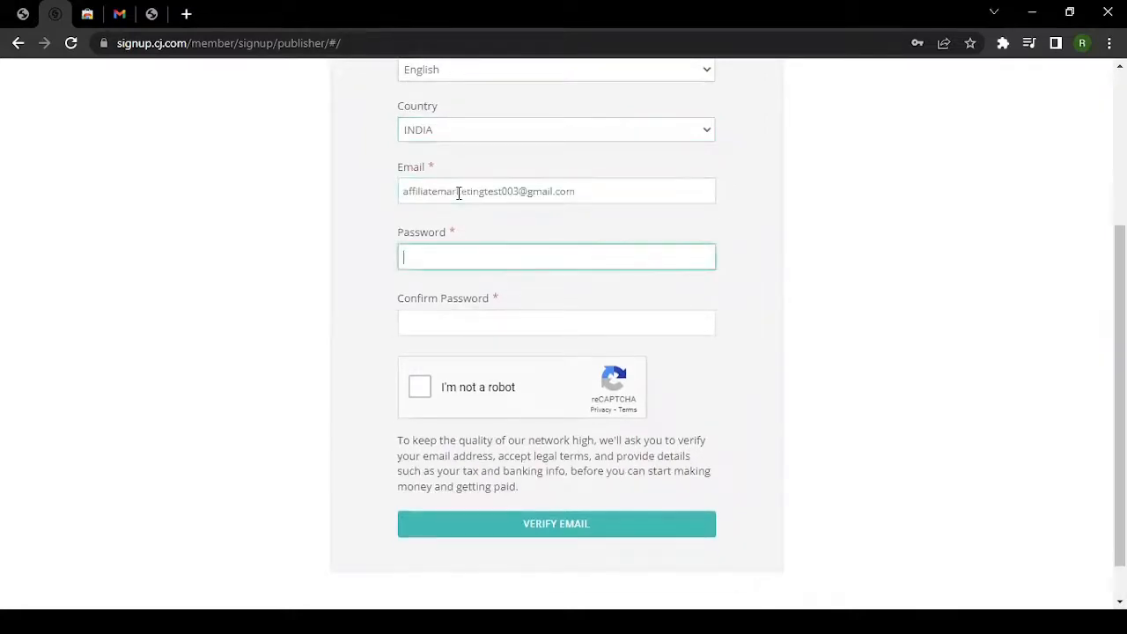
key(alt+Tab)
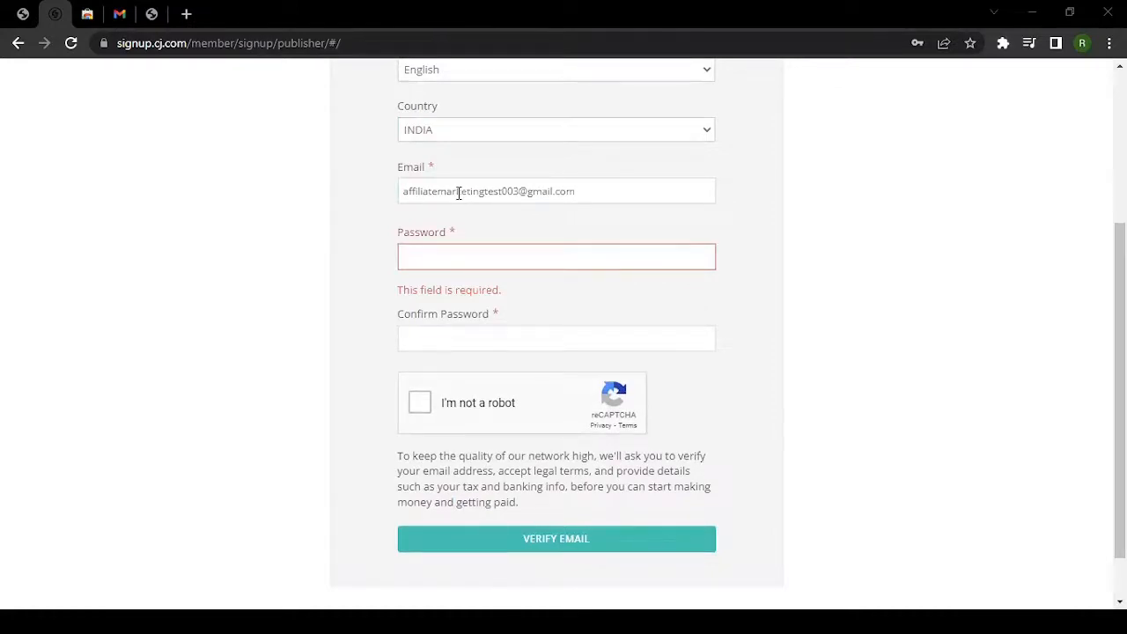
key(alt+Tab)
key(ctrl+v)
key(Tab)
key(ctrl+v)
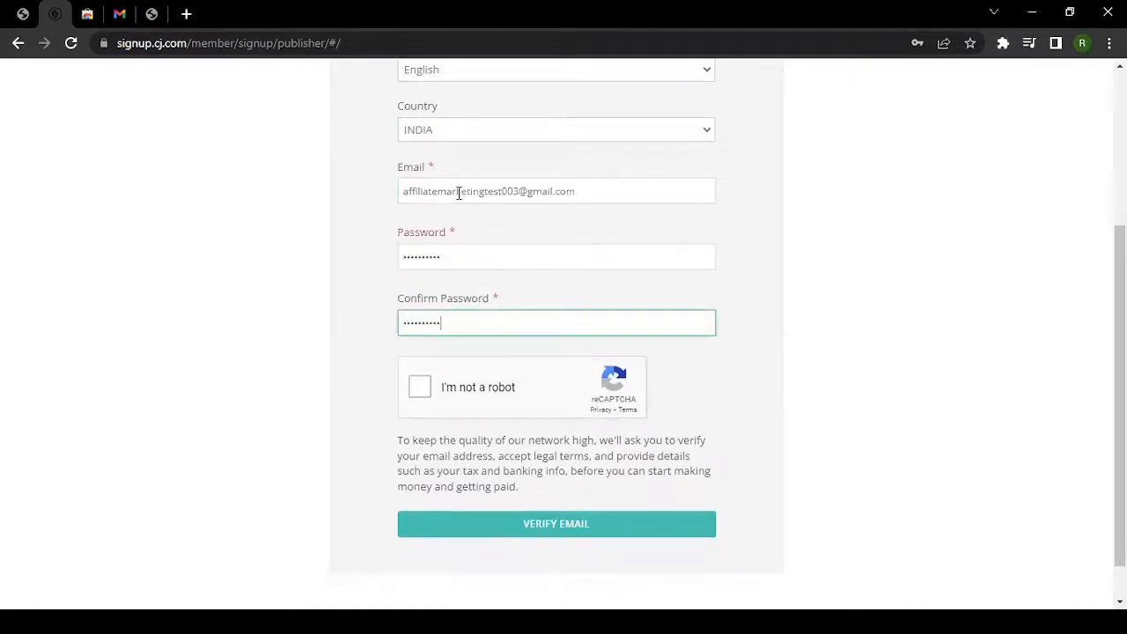
click(420, 388)
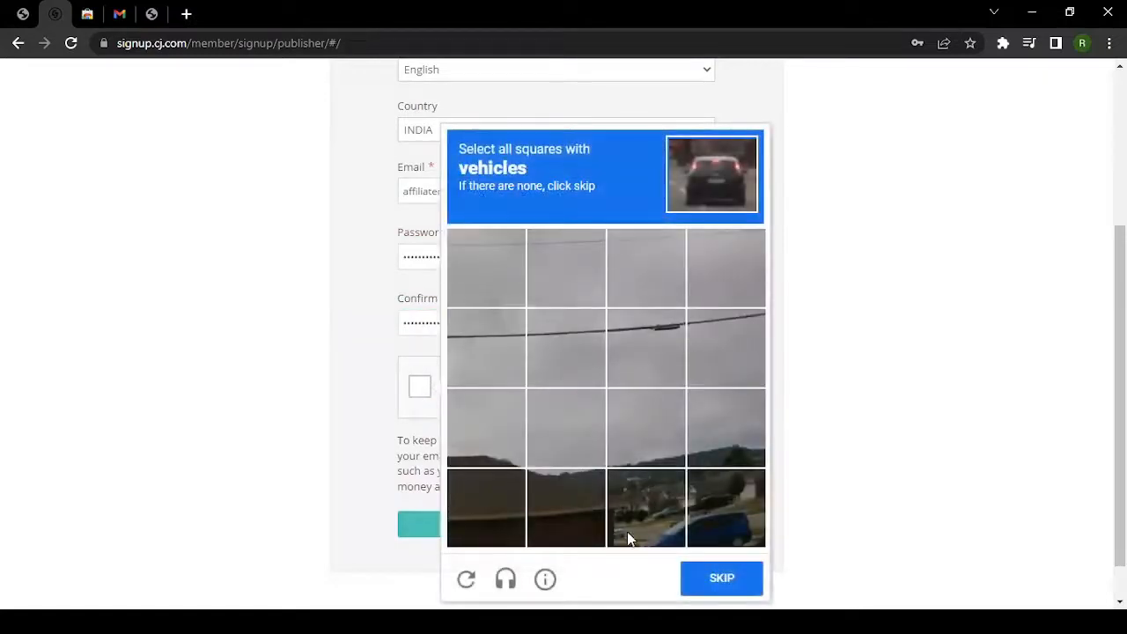
Work through the reCAPTCHA vehicle and bicycle image challenges.
click(664, 519)
click(715, 524)
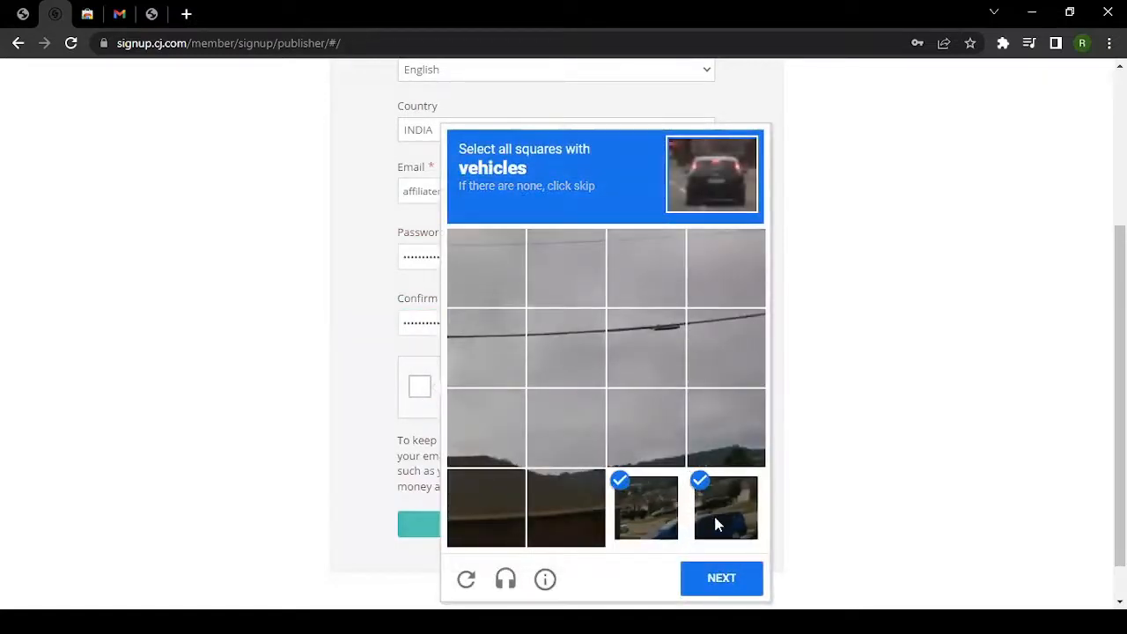
click(717, 576)
click(717, 279)
click(646, 268)
click(720, 353)
click(738, 414)
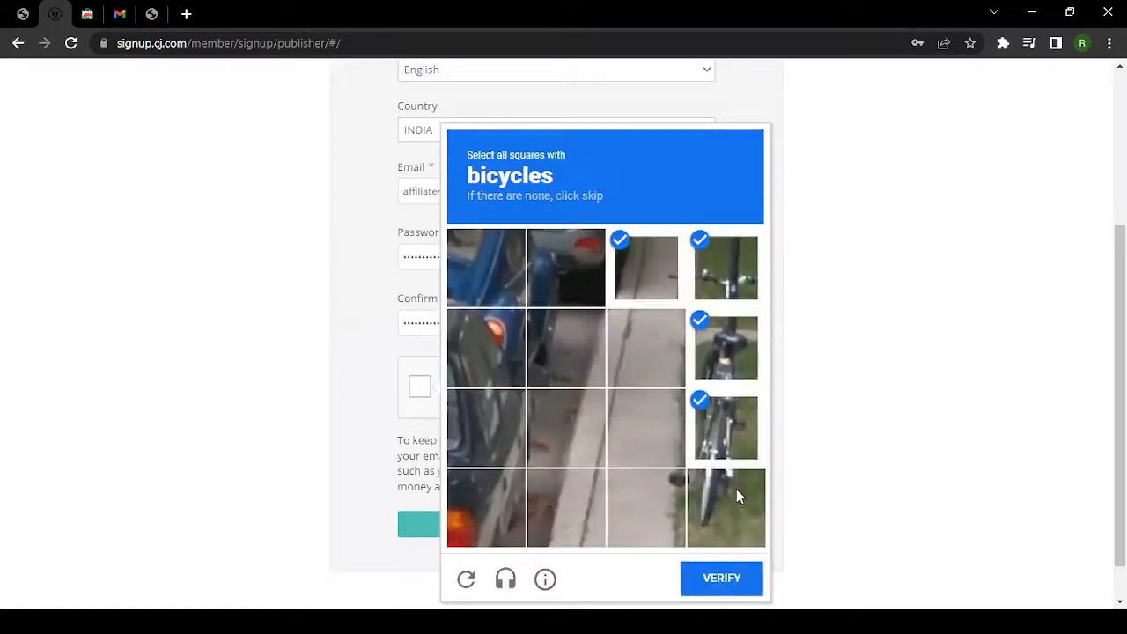
click(735, 494)
click(657, 500)
click(729, 579)
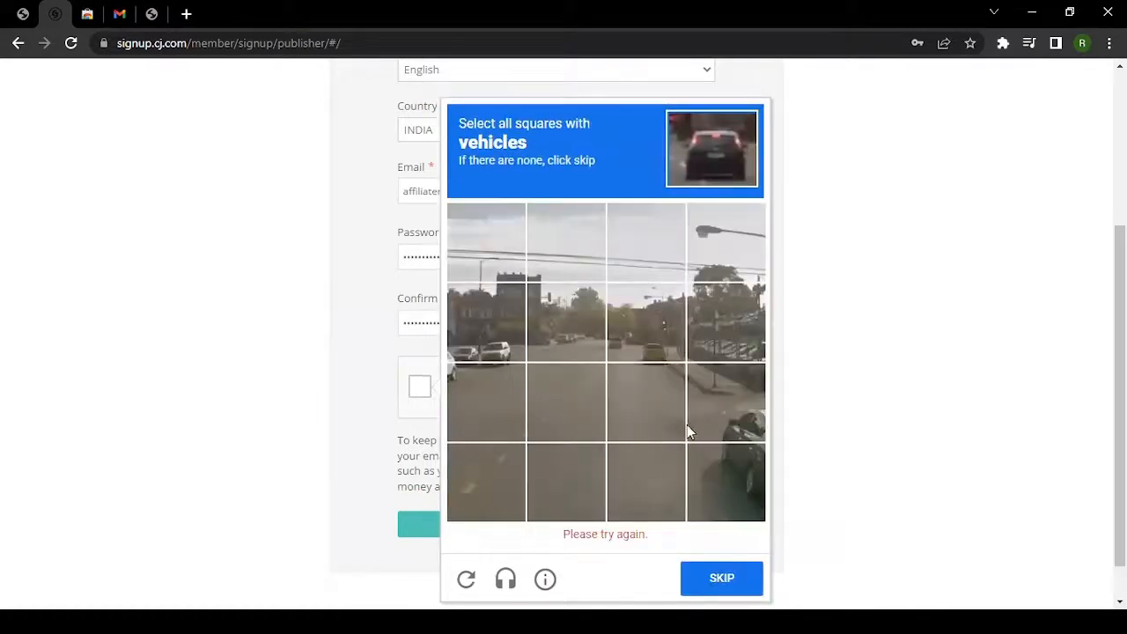
click(718, 436)
click(722, 466)
click(722, 486)
click(724, 431)
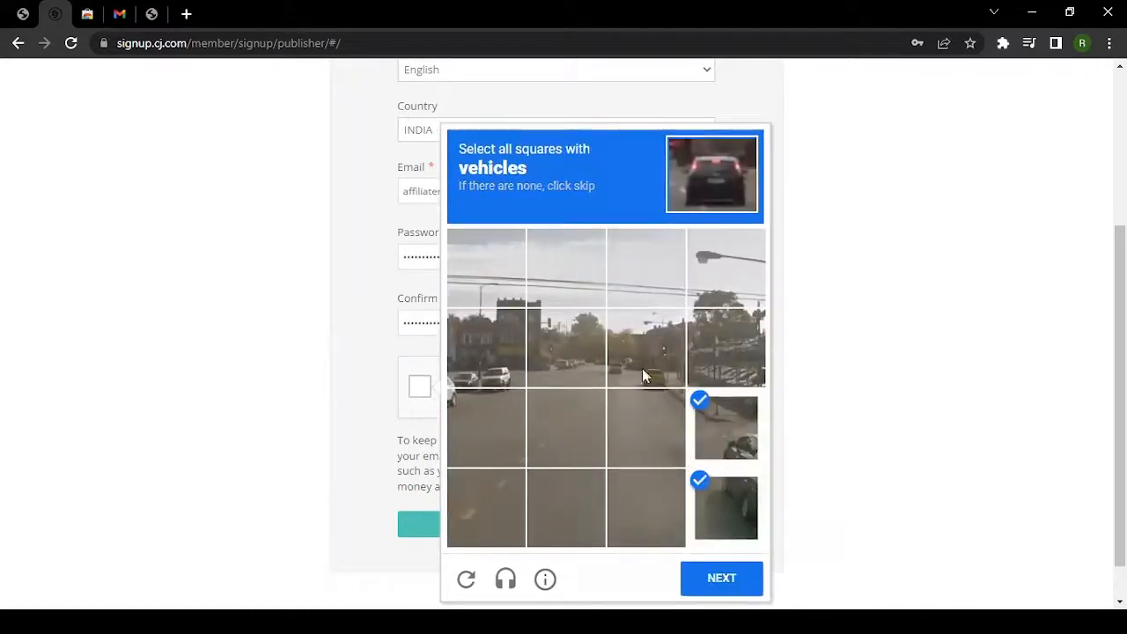
click(636, 370)
click(484, 360)
click(507, 414)
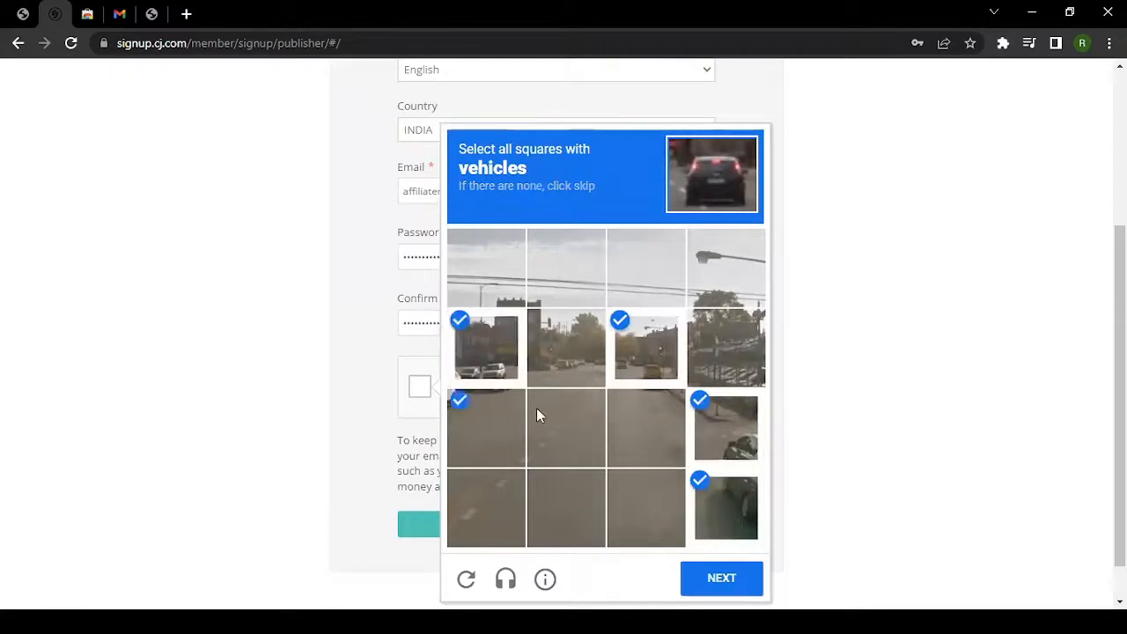
click(674, 411)
click(736, 574)
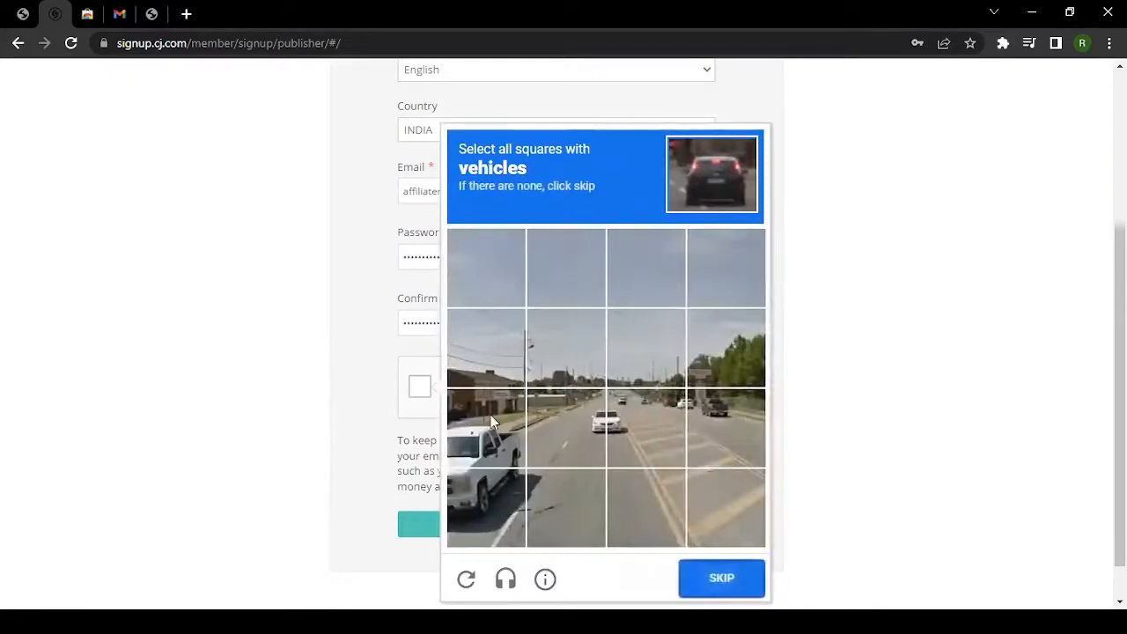
click(491, 415)
click(493, 502)
click(604, 432)
click(647, 426)
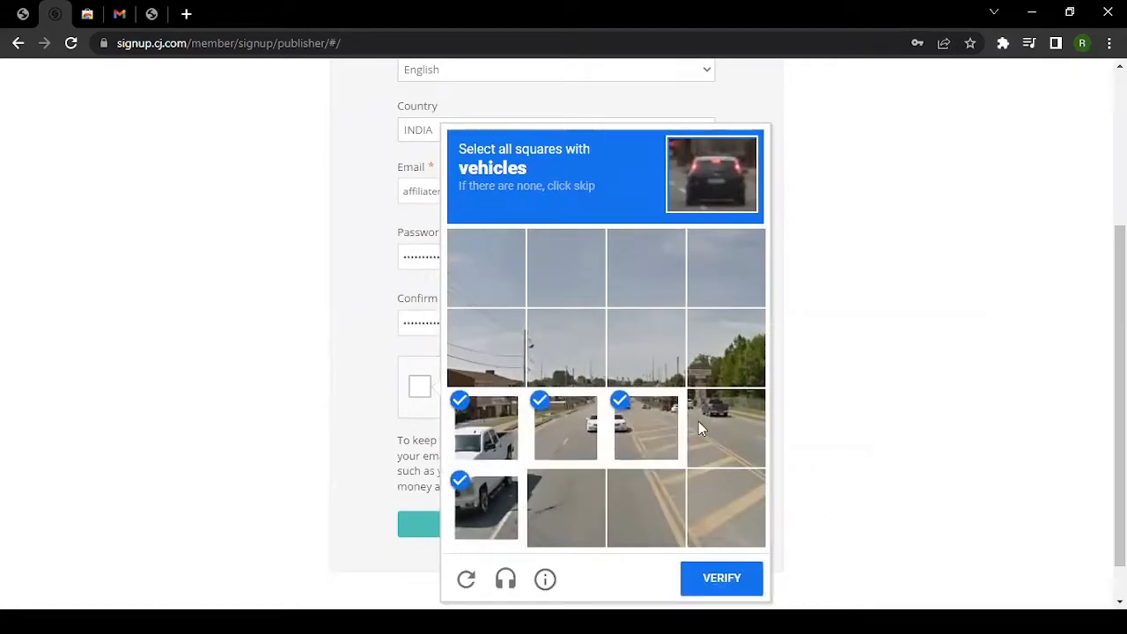
click(699, 421)
click(717, 577)
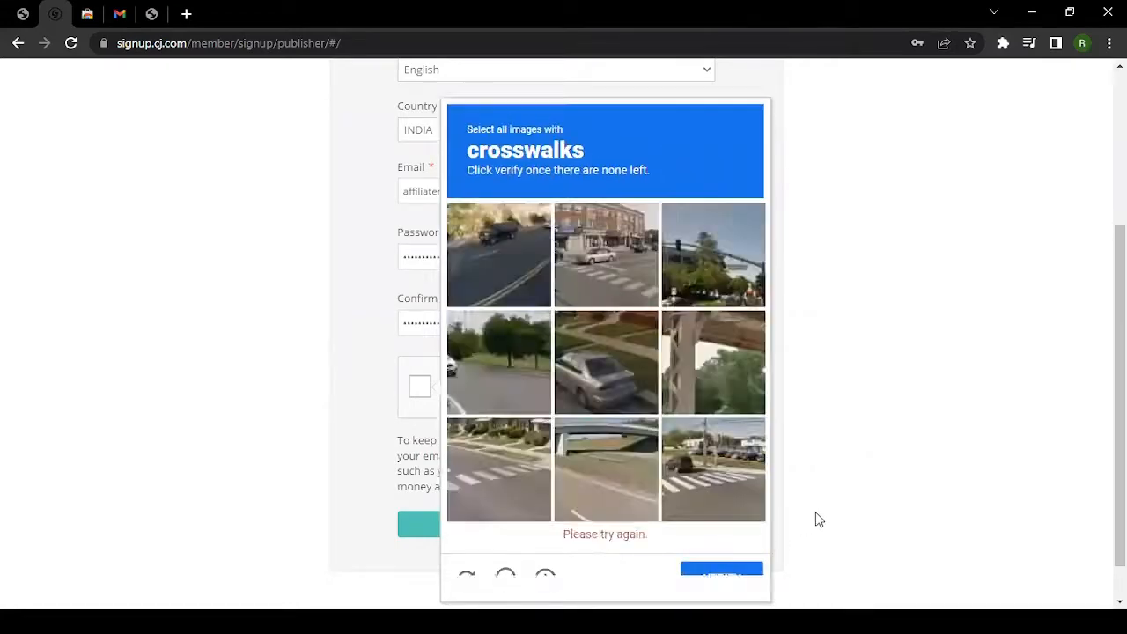
Swap out the crosswalk challenge and finish the bicycle rounds to pass the robot check.
click(469, 577)
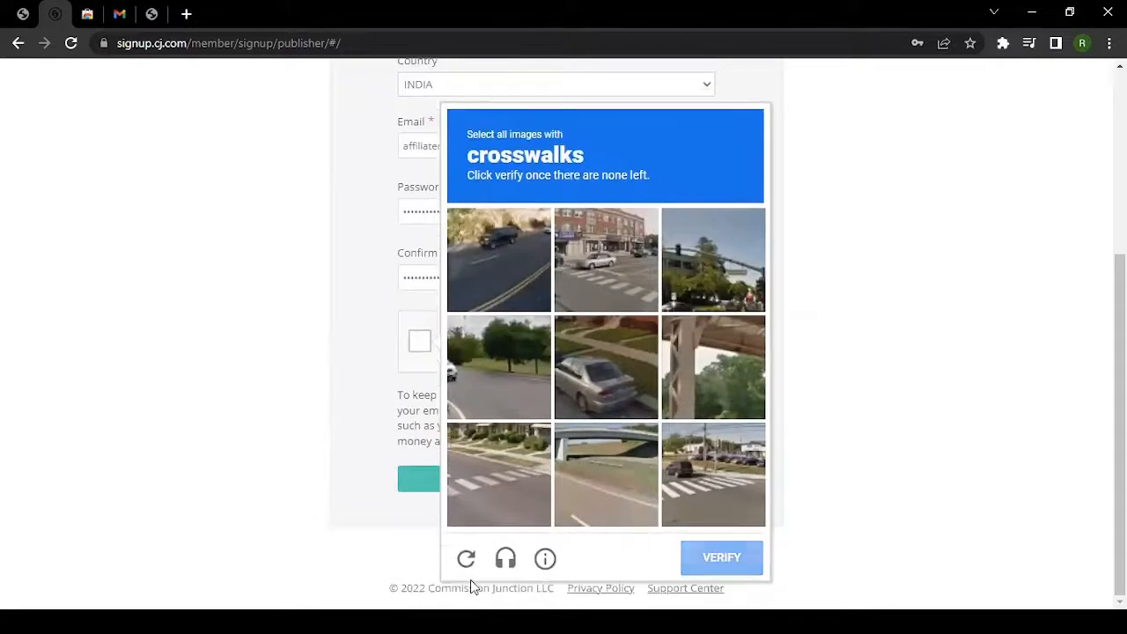
click(566, 319)
click(724, 562)
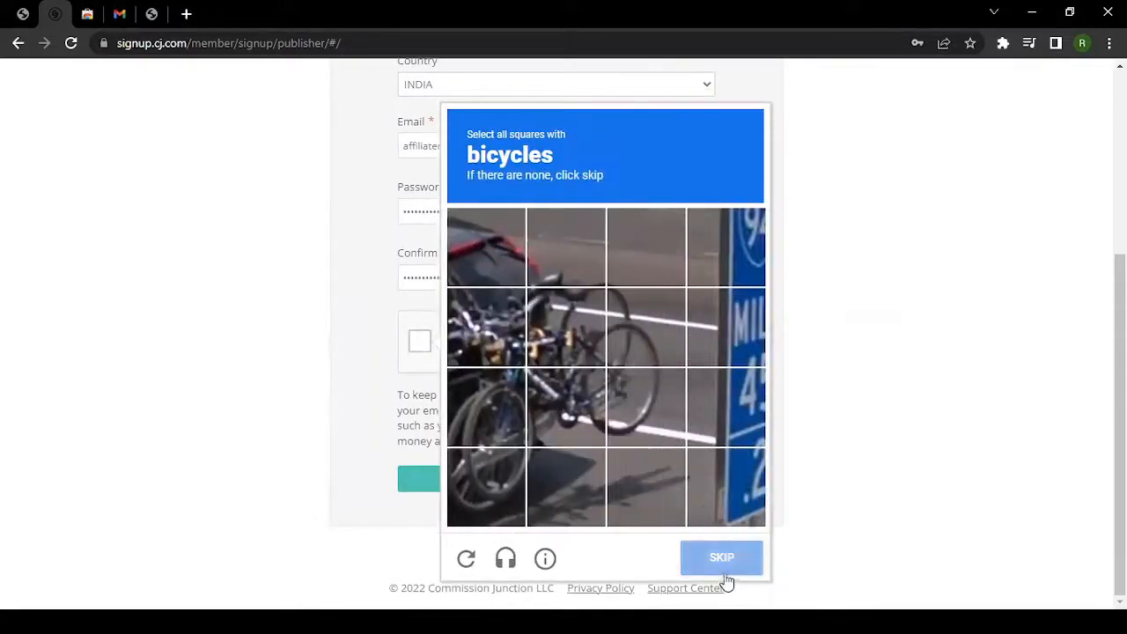
click(498, 340)
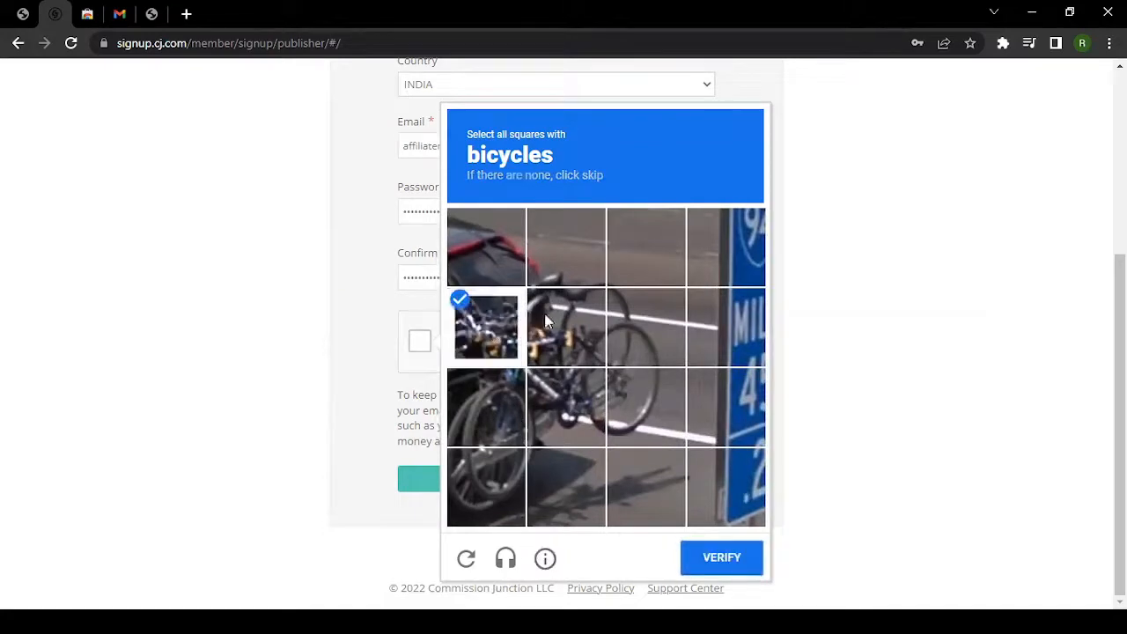
click(541, 330)
click(563, 251)
click(629, 324)
click(638, 405)
click(563, 406)
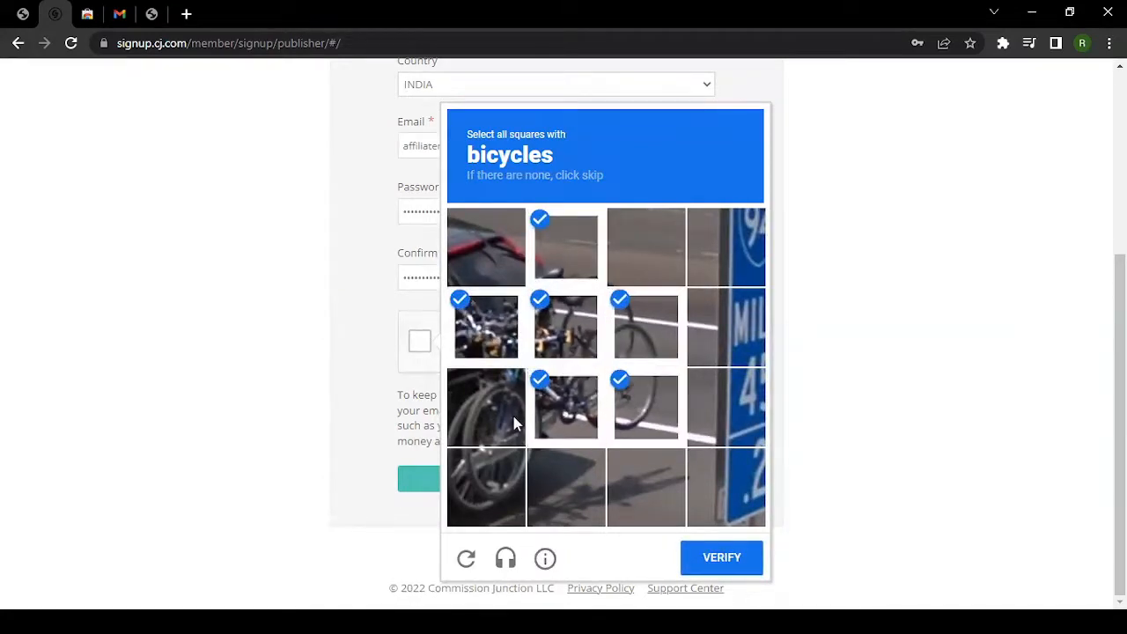
click(516, 424)
click(500, 490)
click(736, 556)
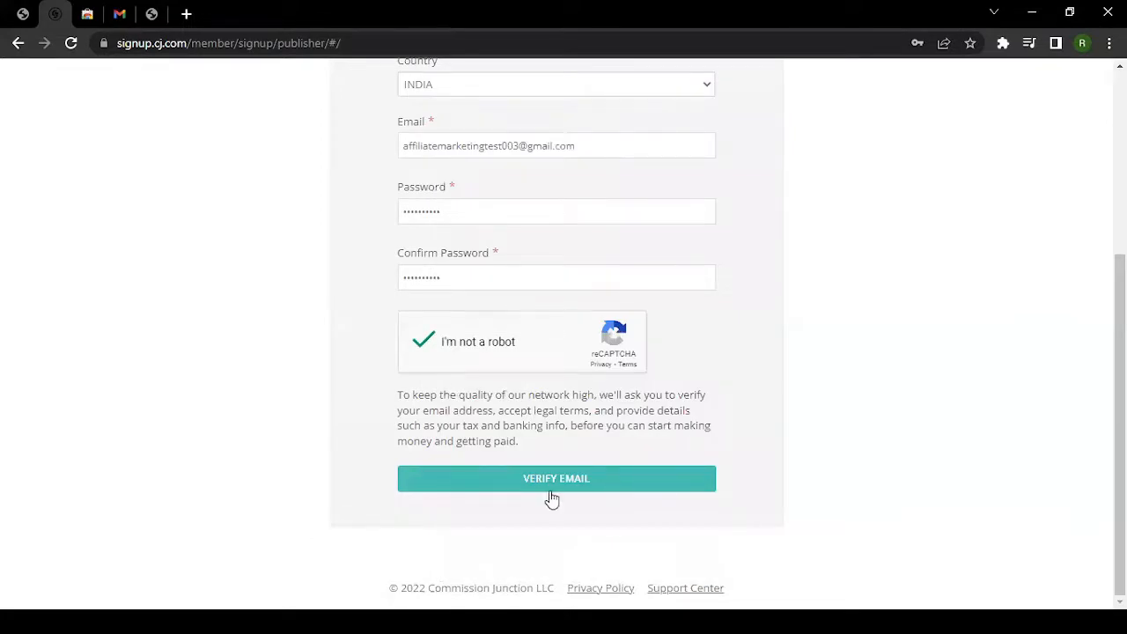
Submit the sign-up form with VERIFY EMAIL so the confirmation email is sent.
scroll(783, 488, up, 3)
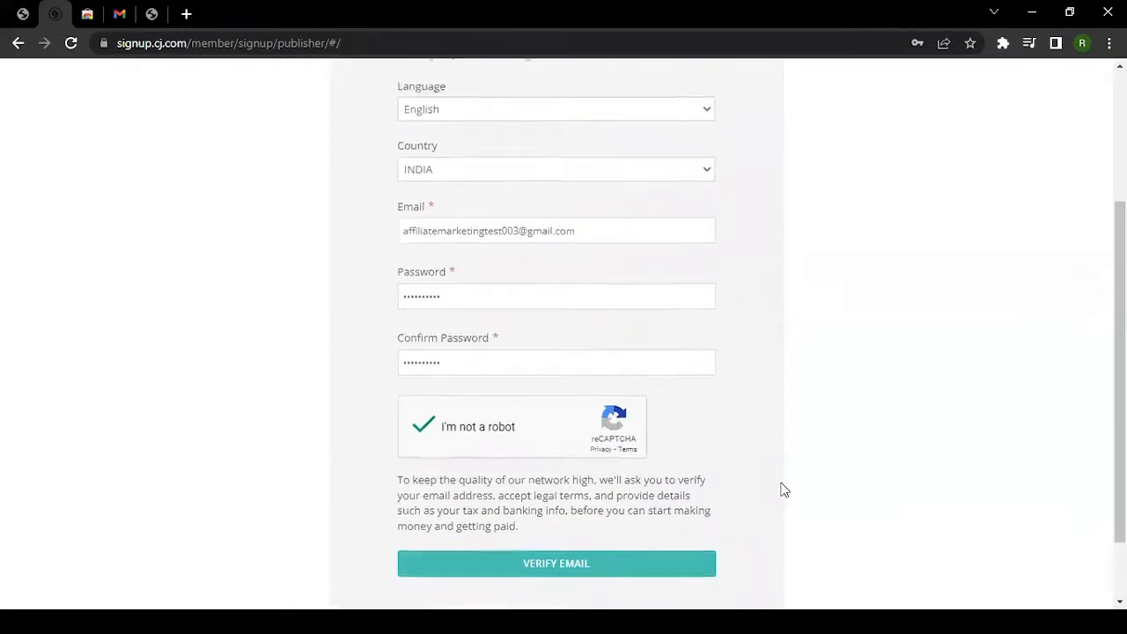
scroll(458, 473, down, 3)
click(521, 480)
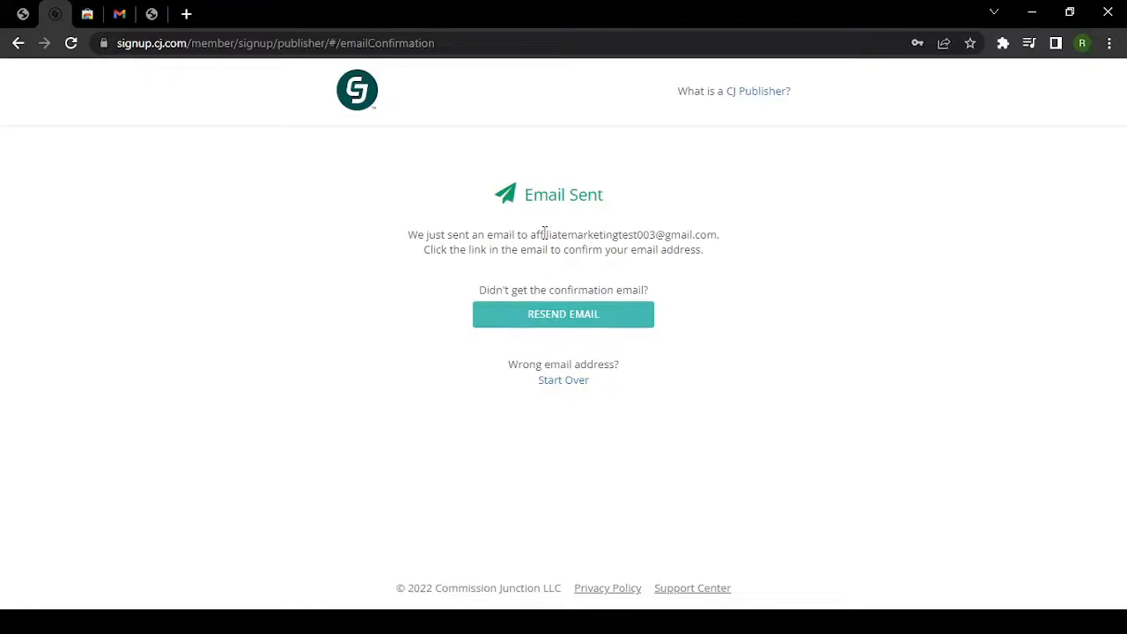
drag(531, 233, 707, 233)
In Gmail, open the CJ Affiliate email and follow 'Create My CJ Publisher Account'.
click(120, 14)
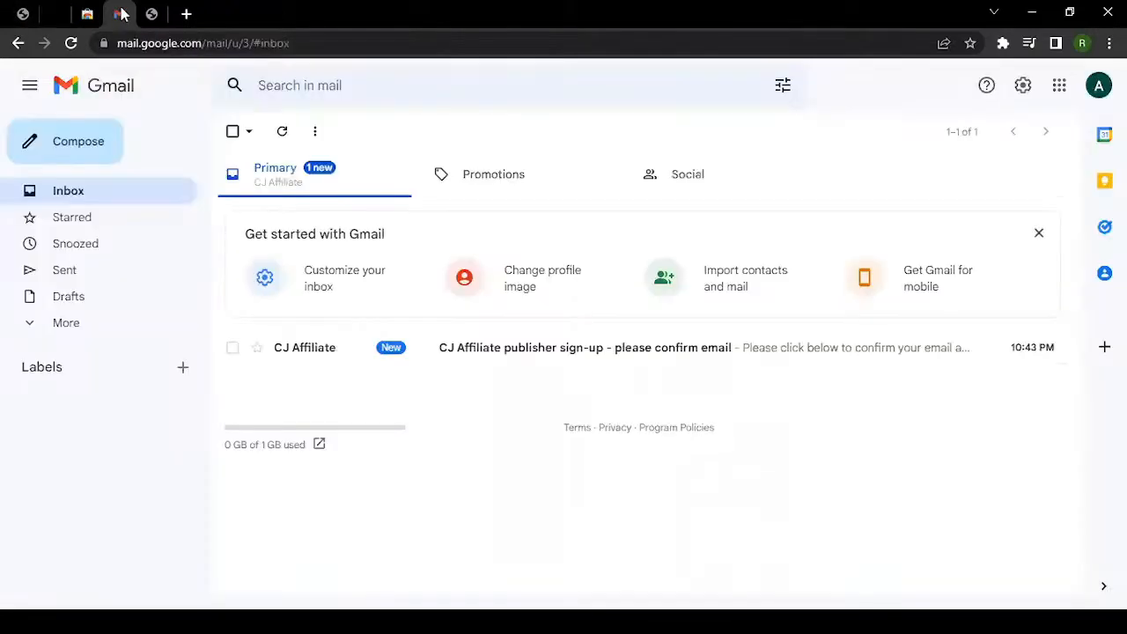
click(532, 354)
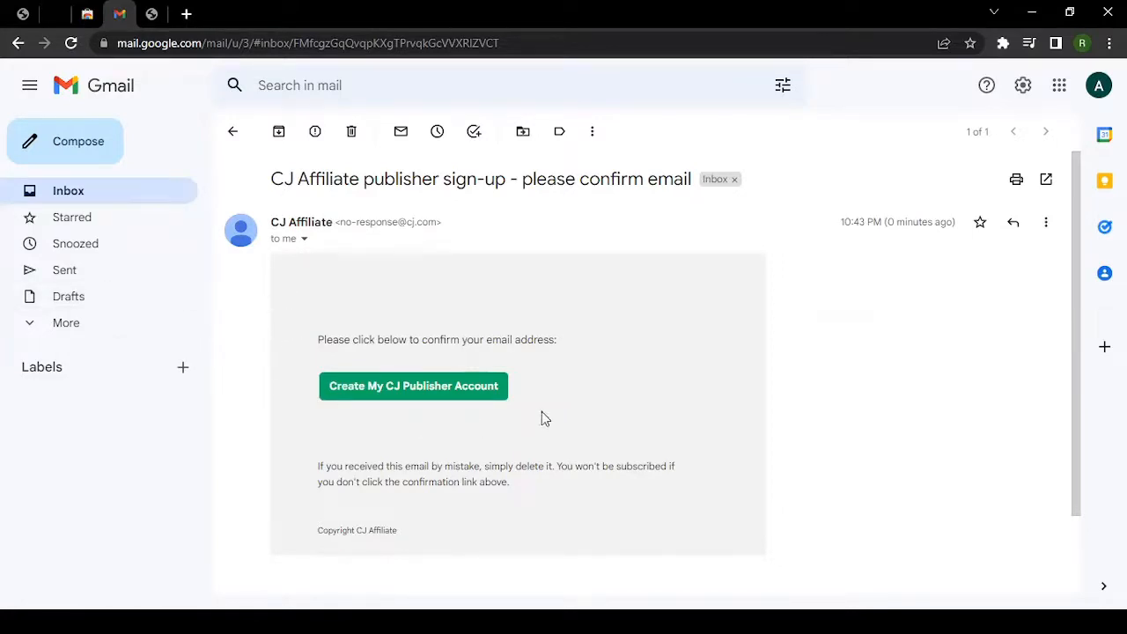
click(393, 396)
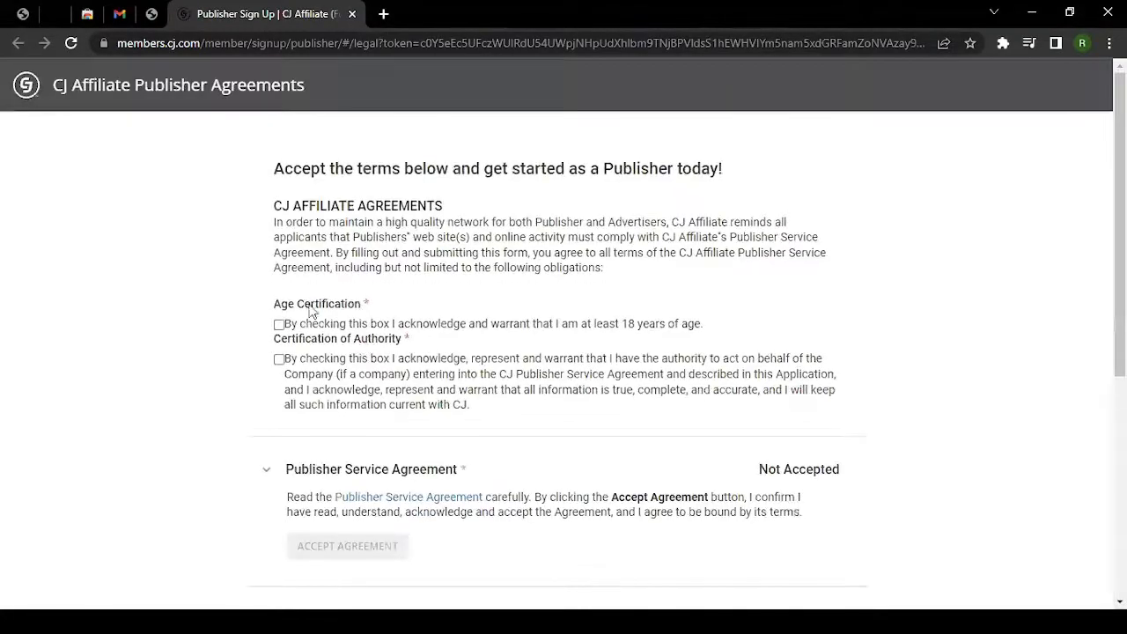
Tick the Age Certification and Certification of Authority checkboxes.
scroll(273, 249, down, 4)
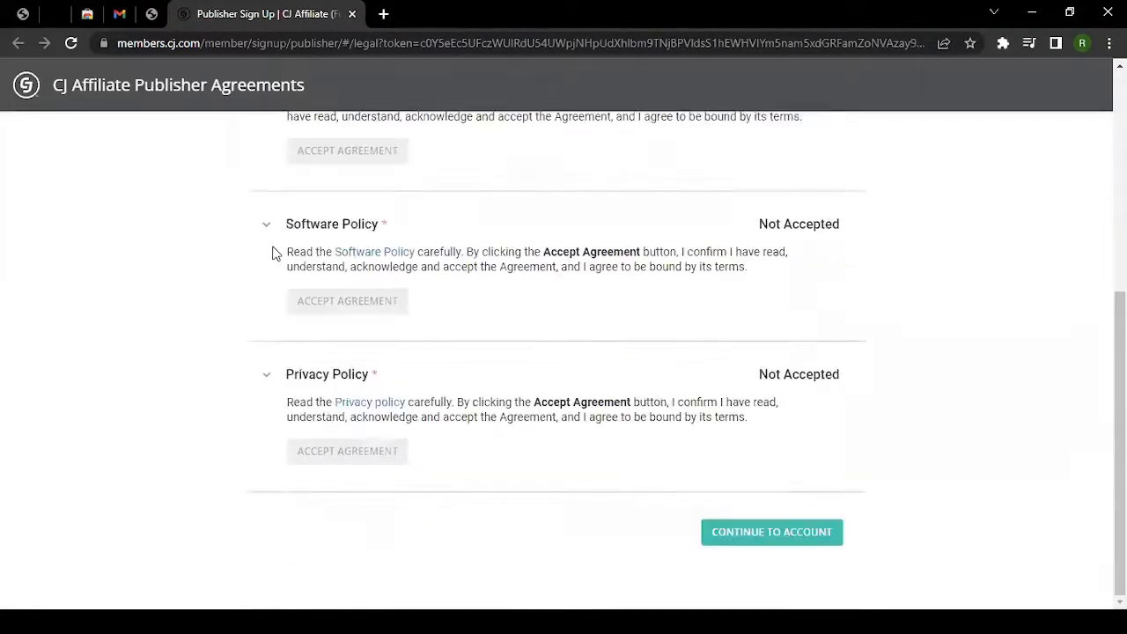
scroll(275, 252, up, 3)
scroll(275, 252, up, 1)
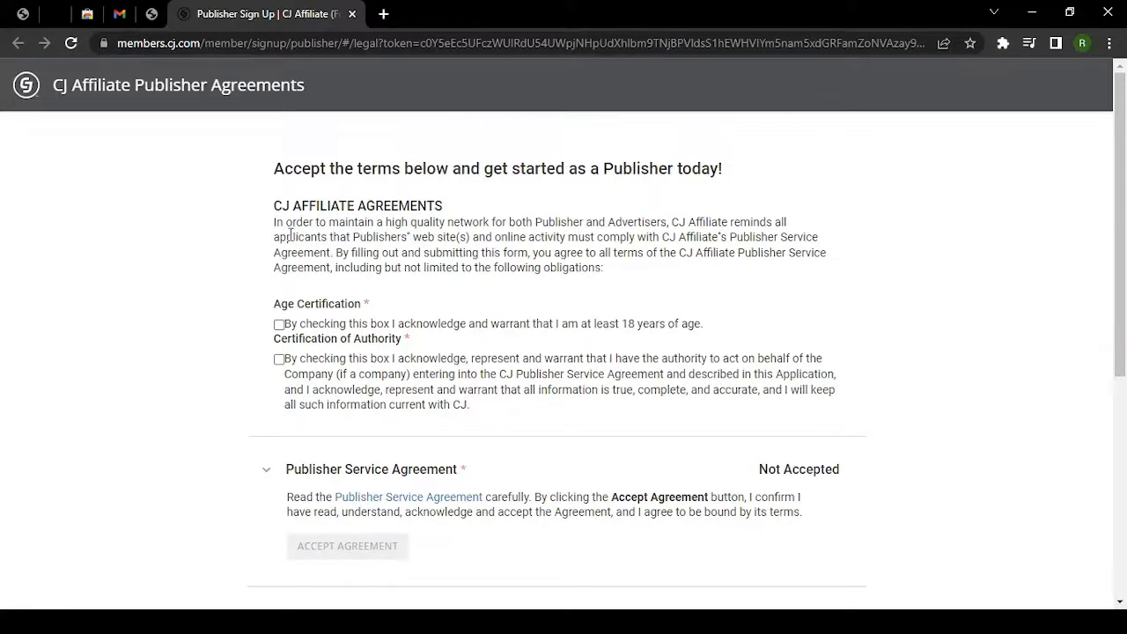
drag(275, 222, 606, 270)
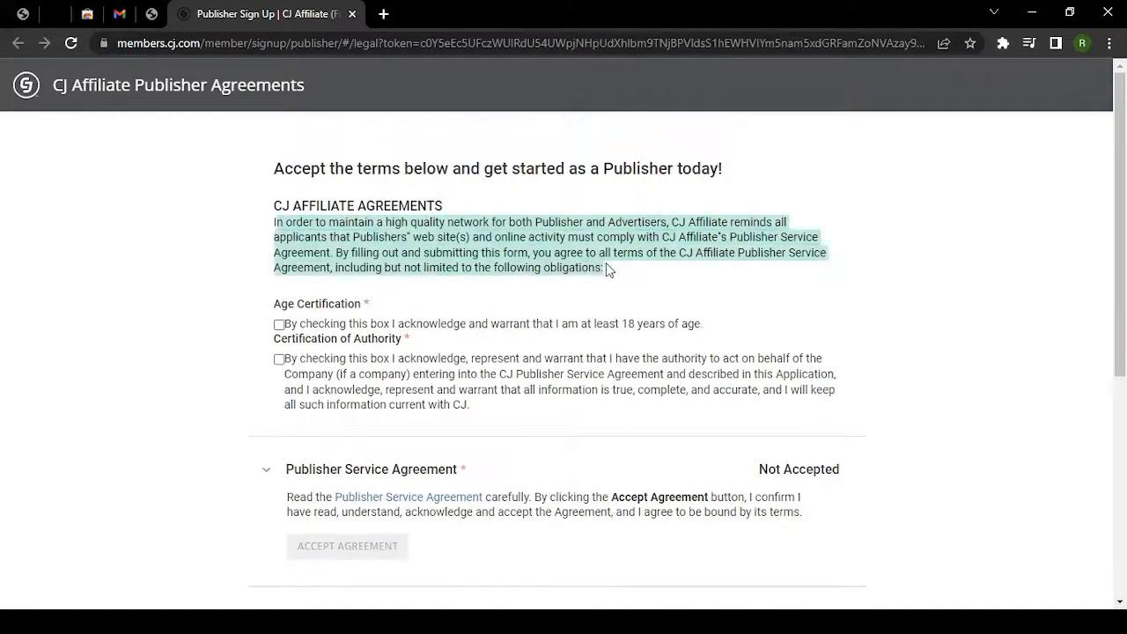
click(604, 268)
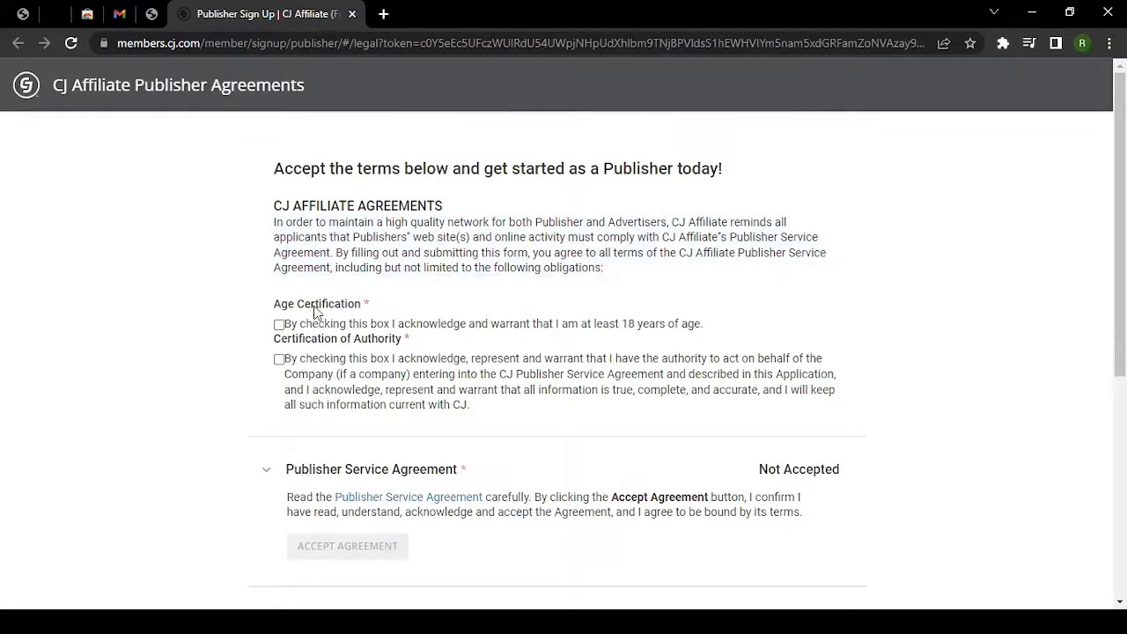
click(279, 325)
click(279, 360)
Expand the Publisher Service Agreement section and open its document.
scroll(425, 356, down, 4)
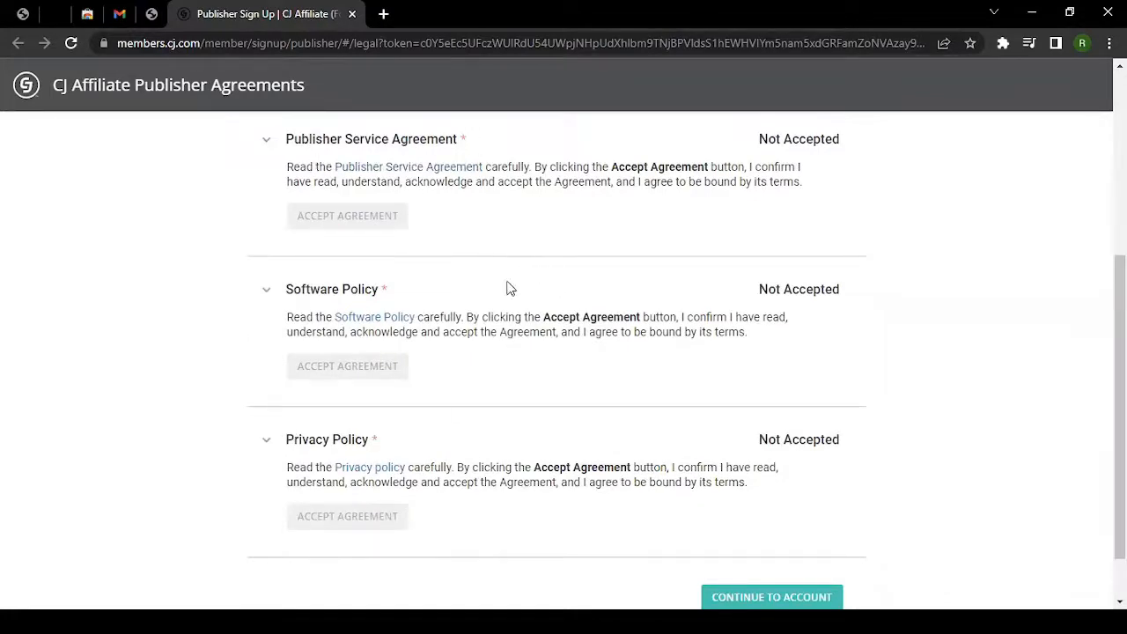
scroll(516, 271, up, 2)
scroll(508, 304, down, 1)
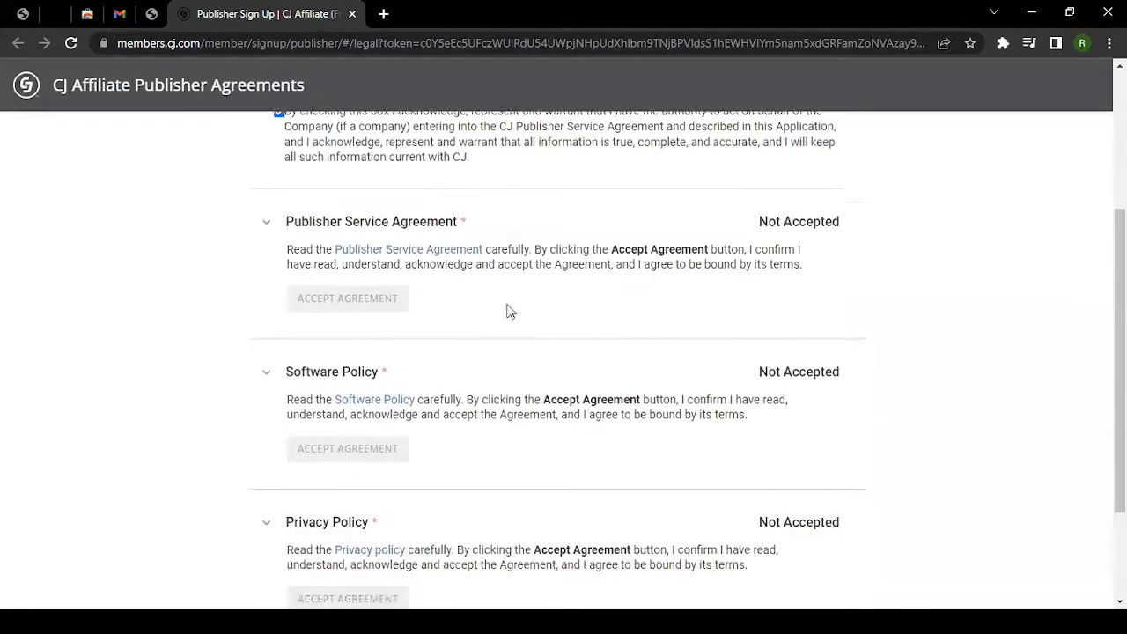
click(803, 230)
click(475, 231)
click(416, 255)
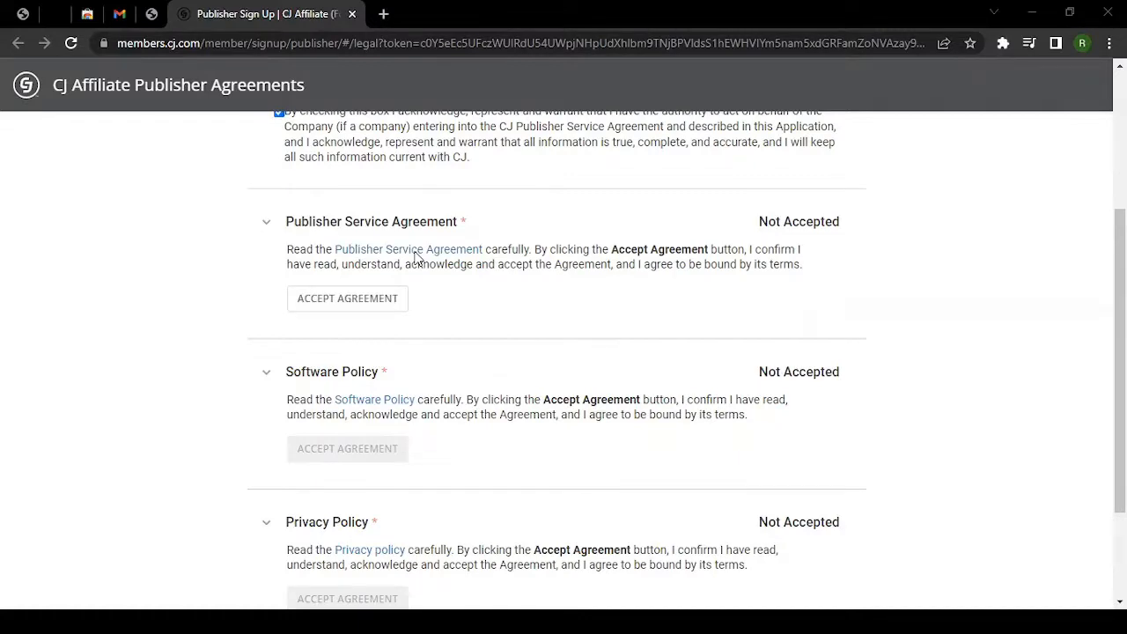
Mark the Service Agreement, Software Policy and Privacy Policy Accepted, then choose CONTINUE TO ACCOUNT.
click(373, 306)
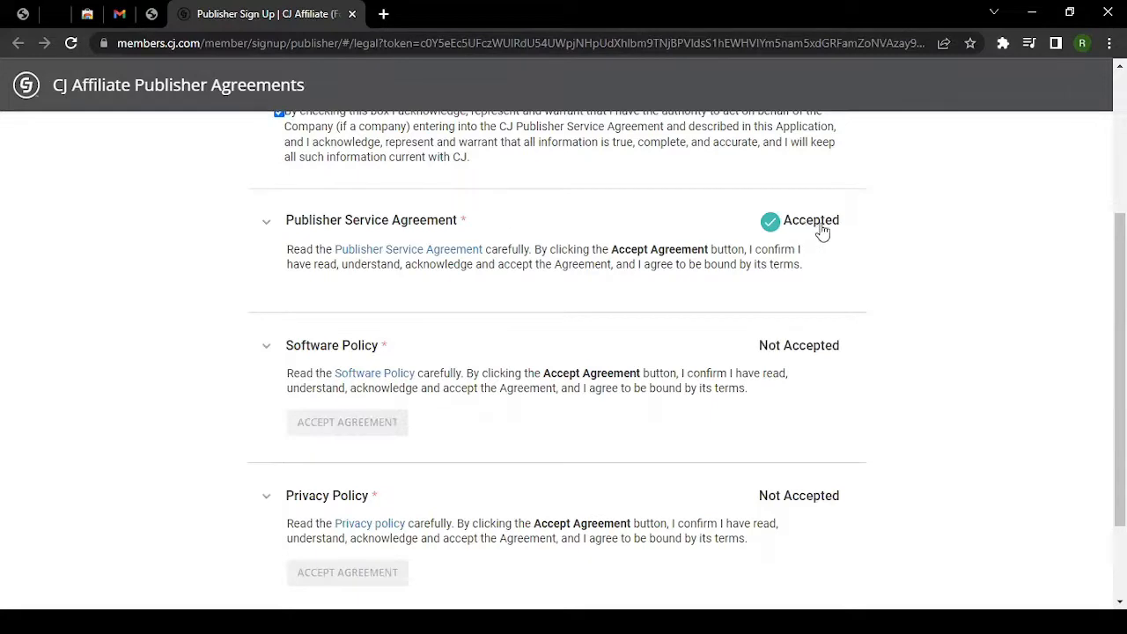
scroll(820, 234, down, 1)
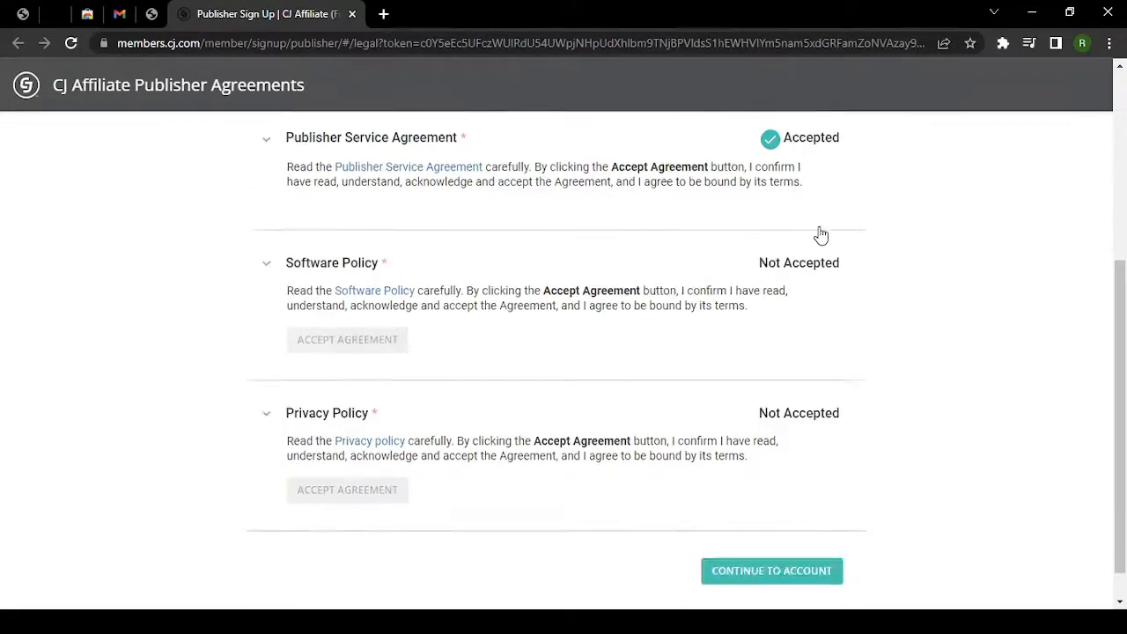
click(388, 294)
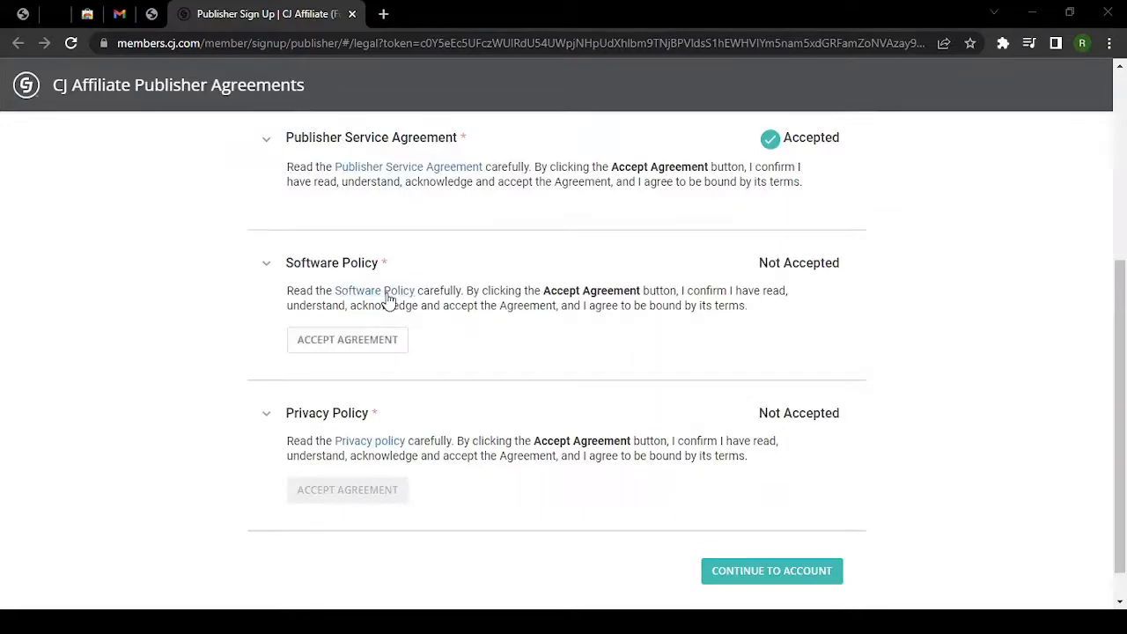
click(350, 341)
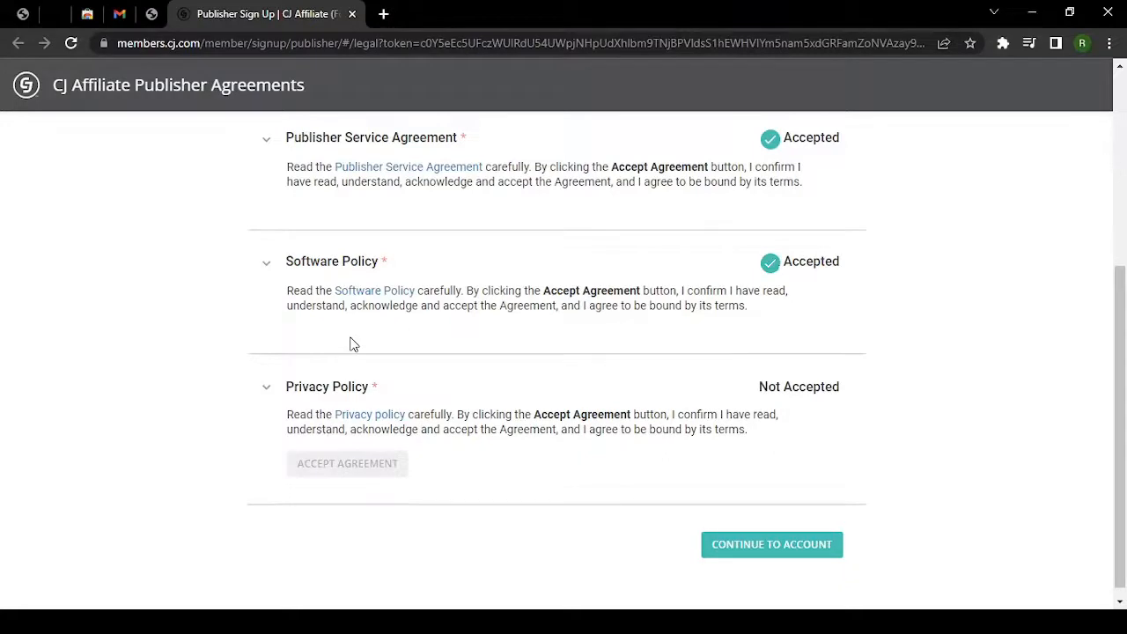
scroll(356, 339, down, 1)
click(347, 405)
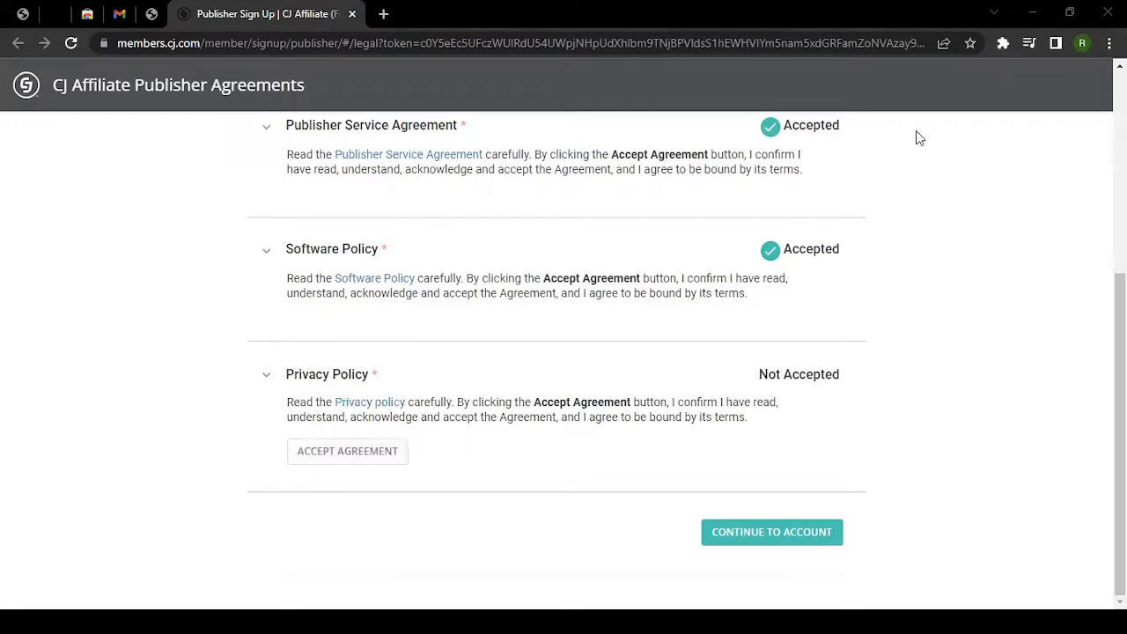
click(347, 451)
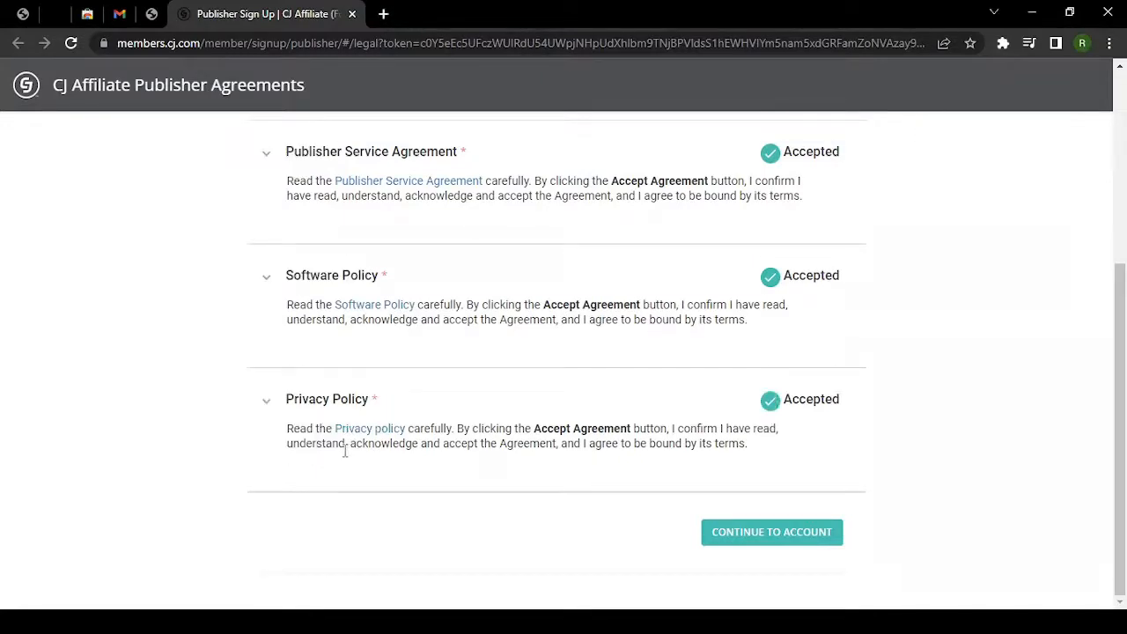
click(800, 537)
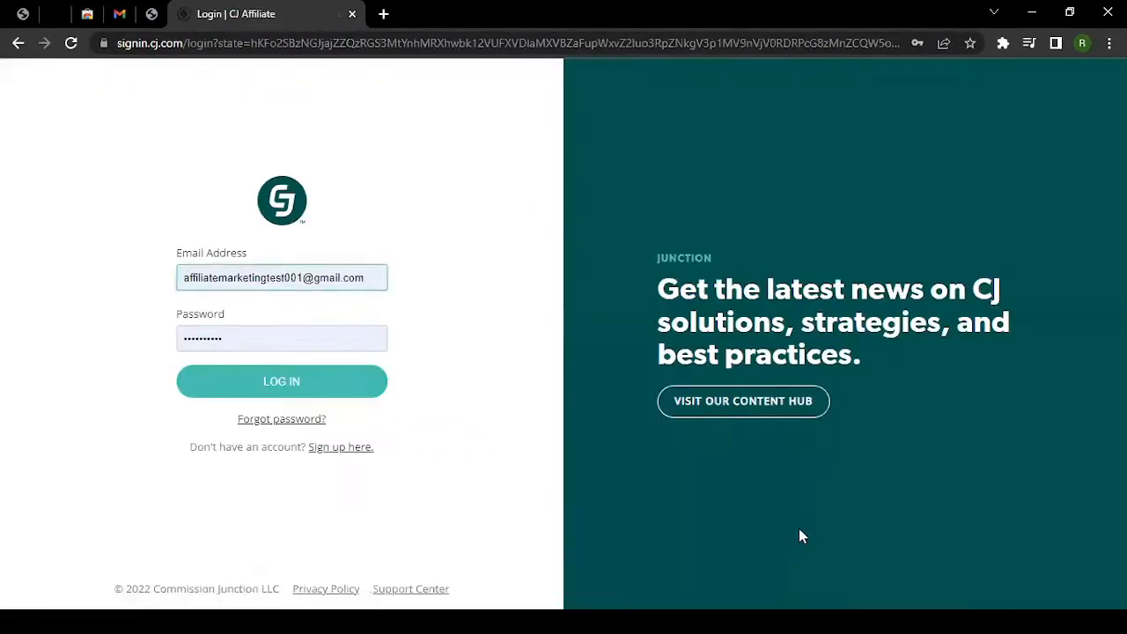
Replace the login e-mail, enter the account password and log in to CJ.
click(301, 283)
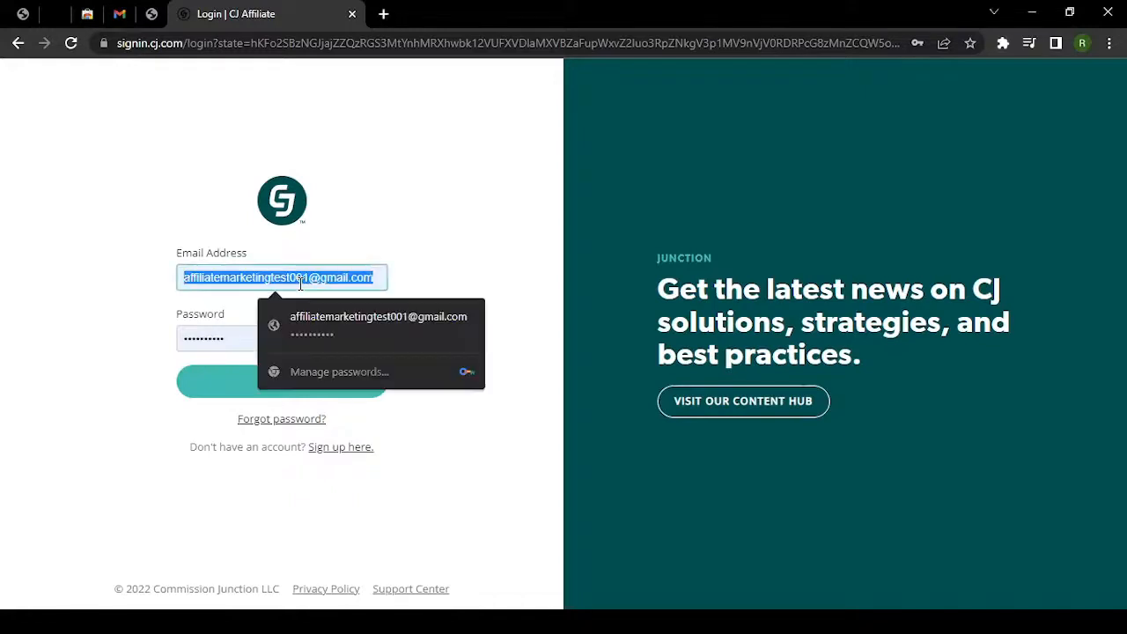
key(BackSpace)
key(ctrl+v)
key(Tab)
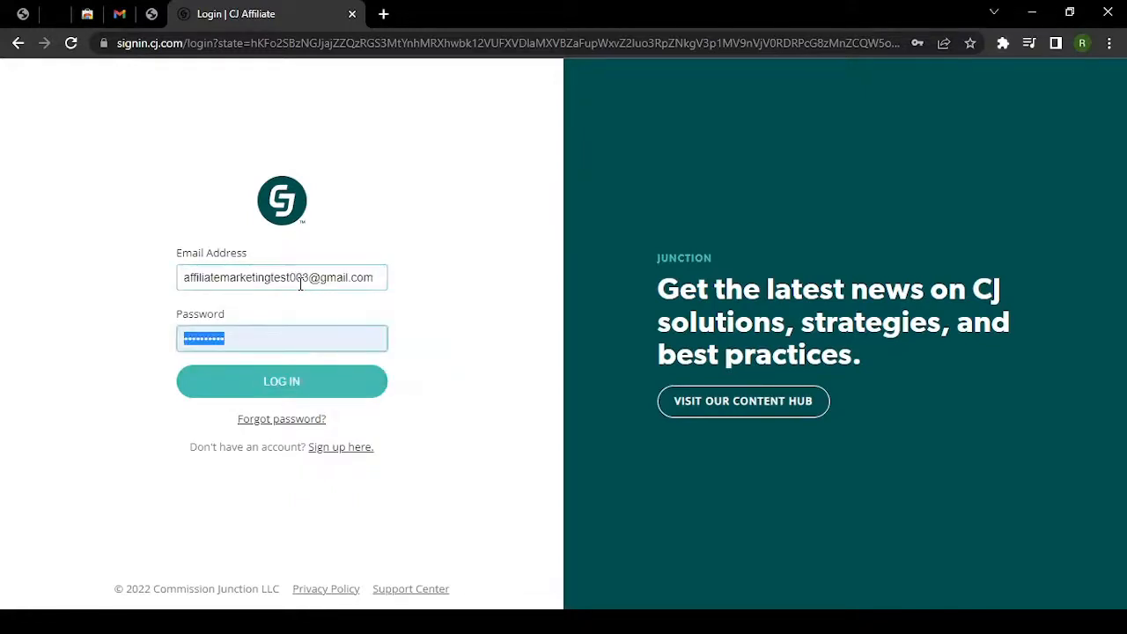
key(alt+Tab)
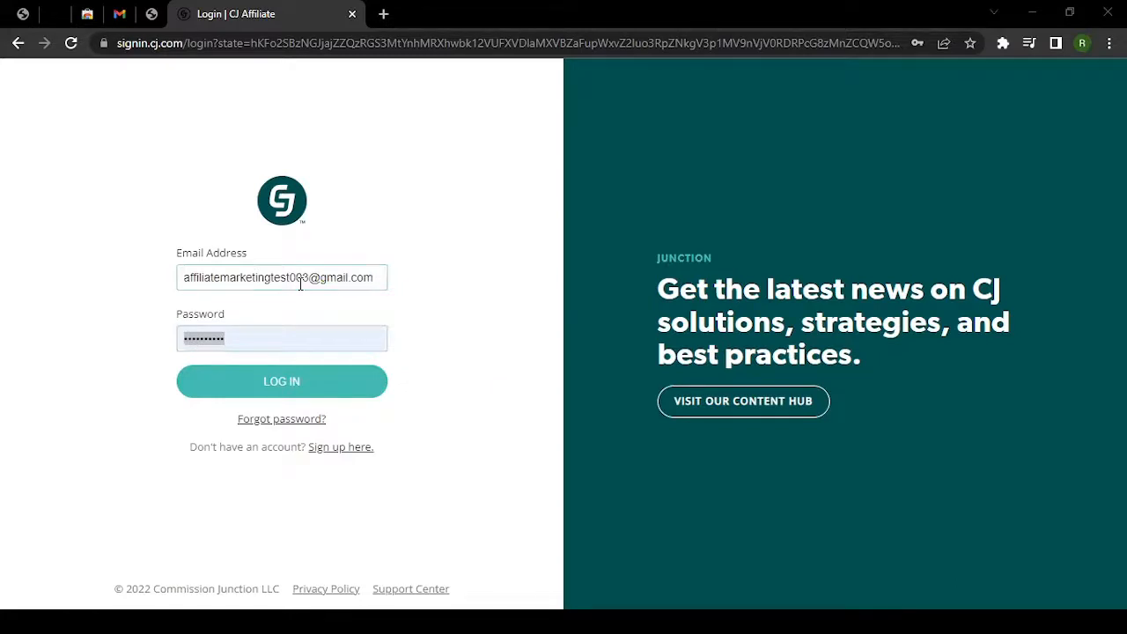
key(alt+Tab)
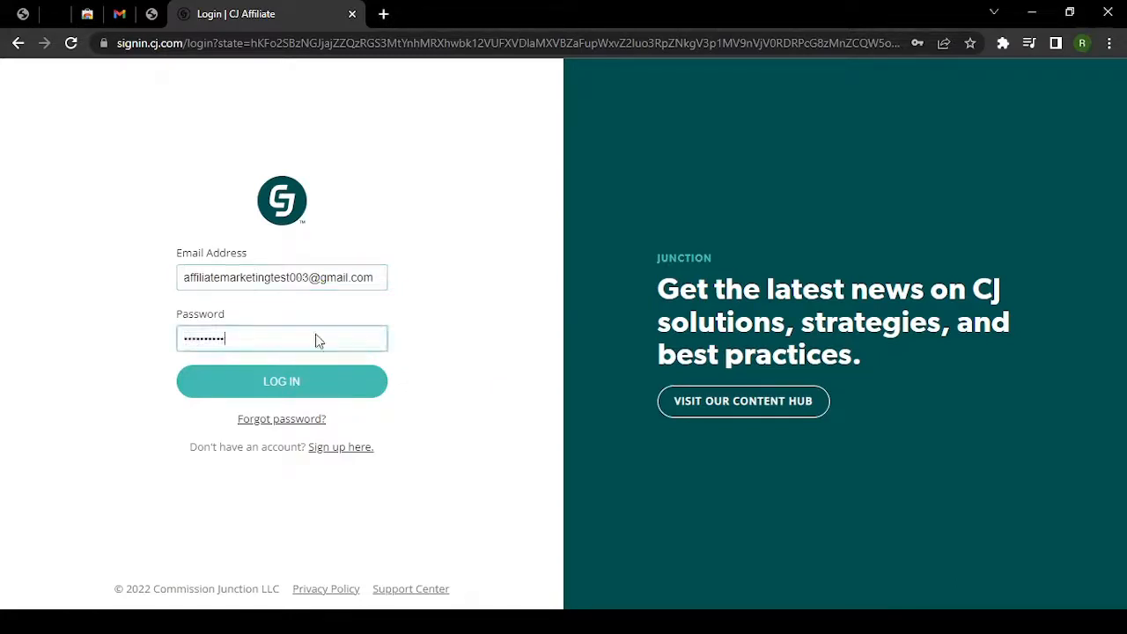
click(313, 394)
click(314, 394)
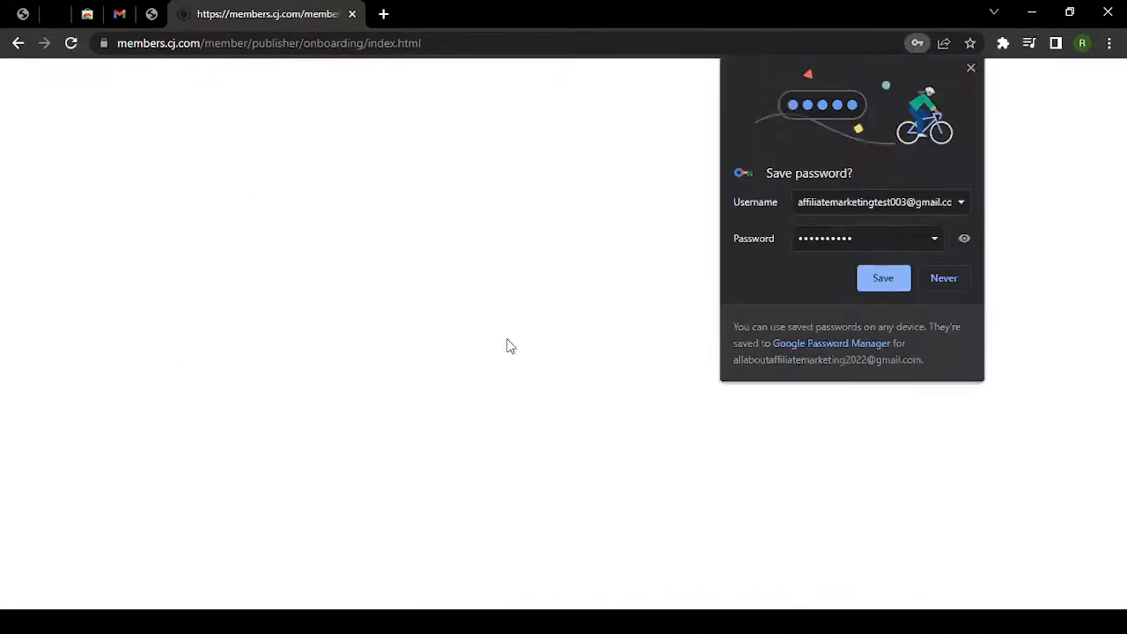
Dismiss the save-password bubble and welcome message, then review the 1-of-7 onboarding checklist.
click(897, 290)
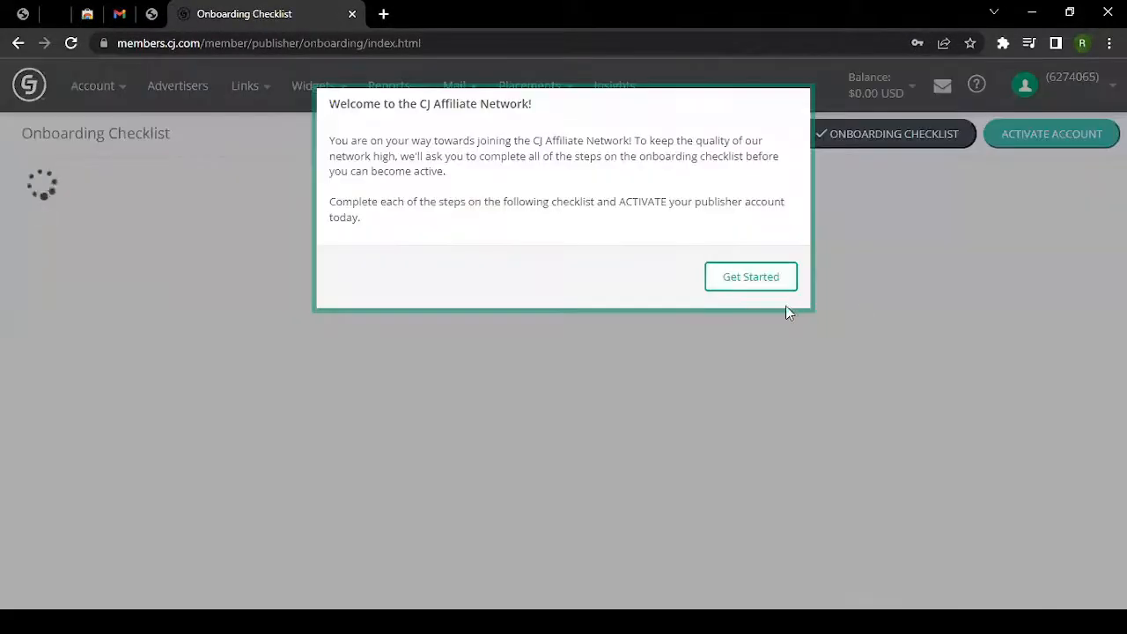
click(749, 279)
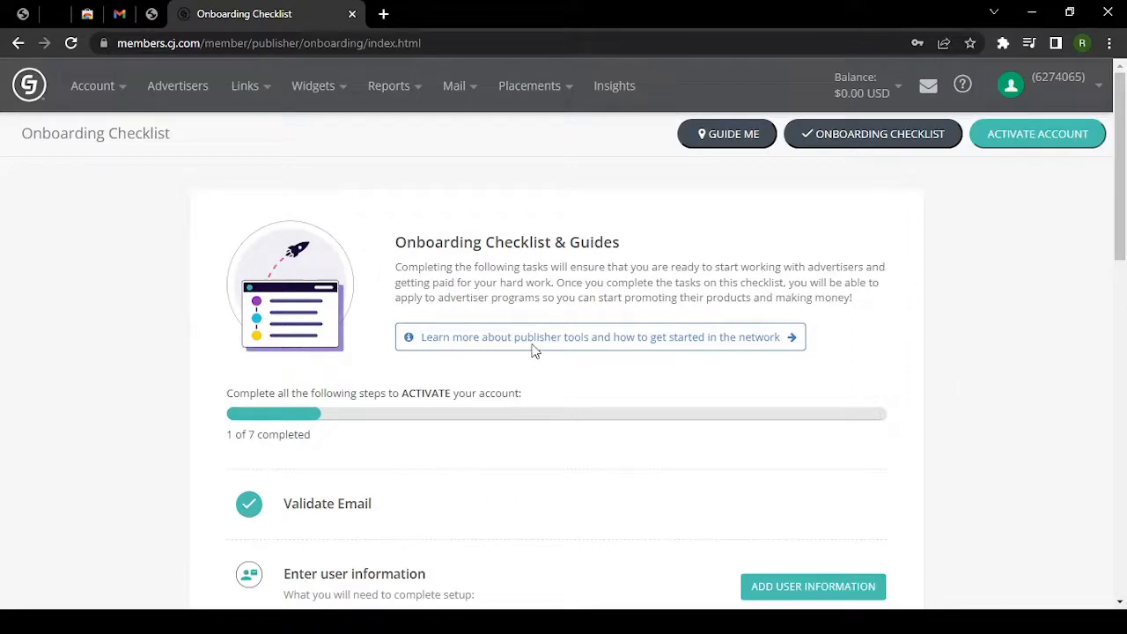
drag(426, 246, 631, 244)
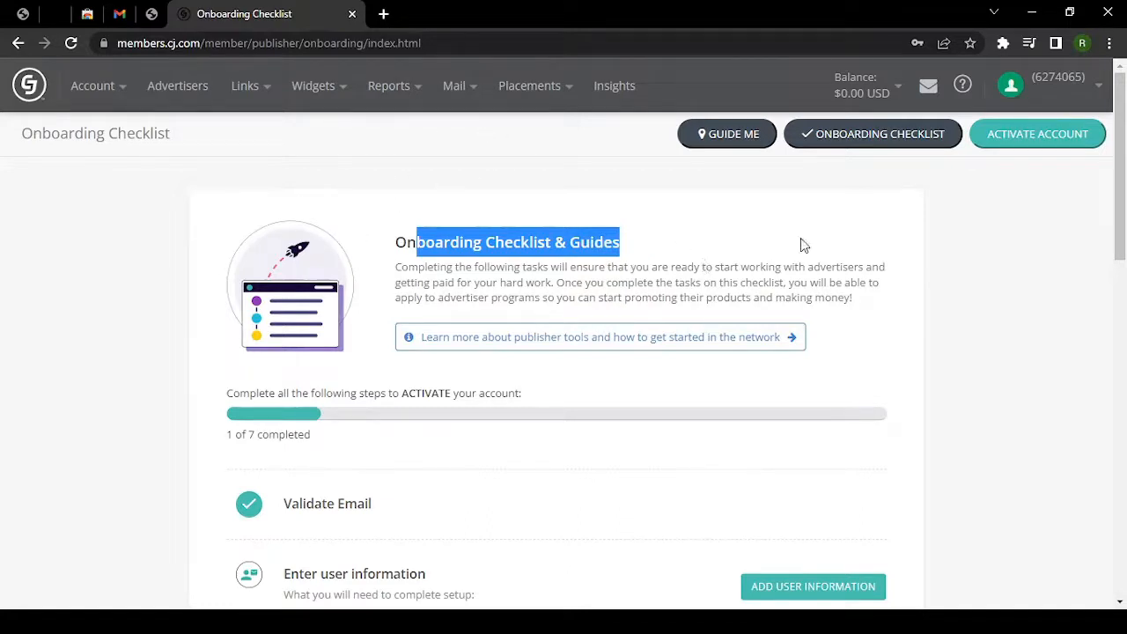
scroll(360, 344, down, 2)
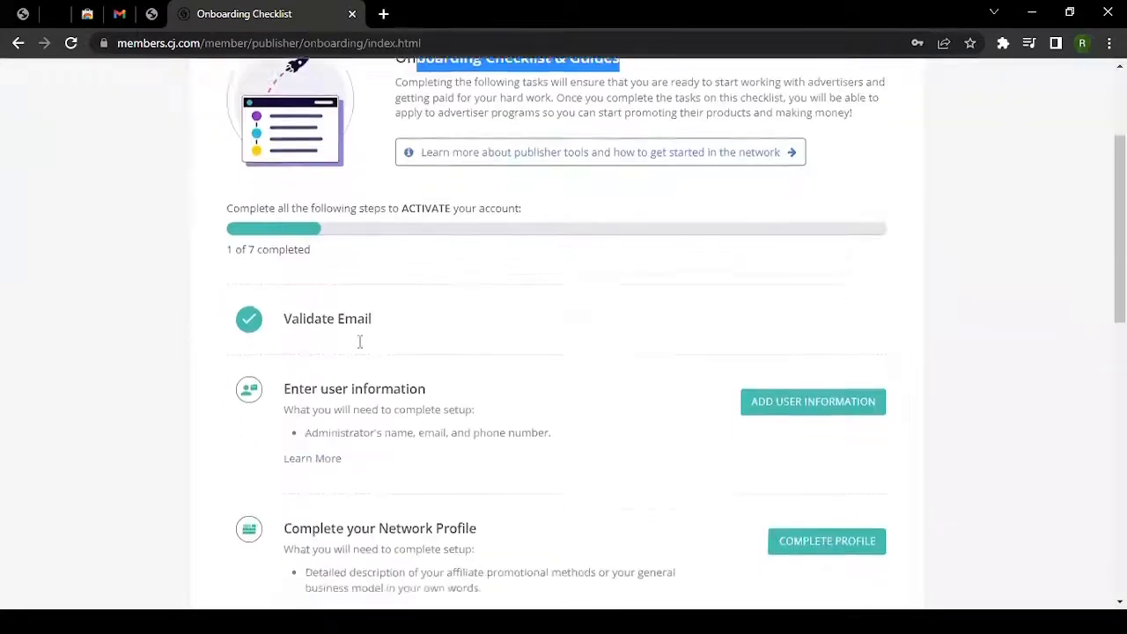
scroll(356, 339, down, 9)
scroll(357, 339, up, 2)
scroll(357, 334, up, 9)
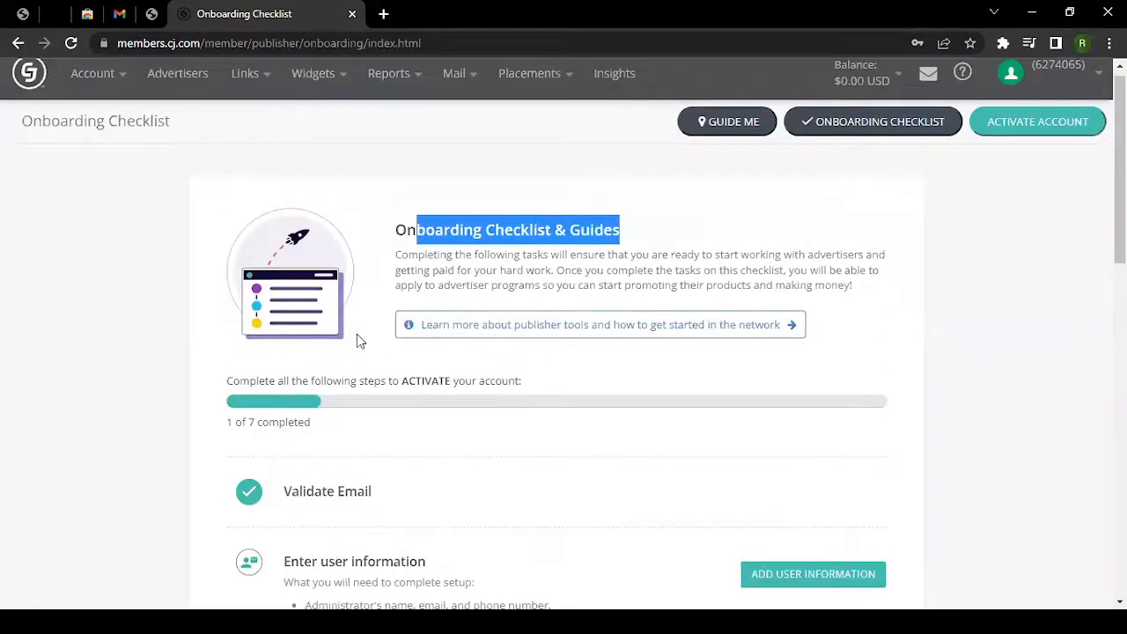
scroll(356, 339, down, 1)
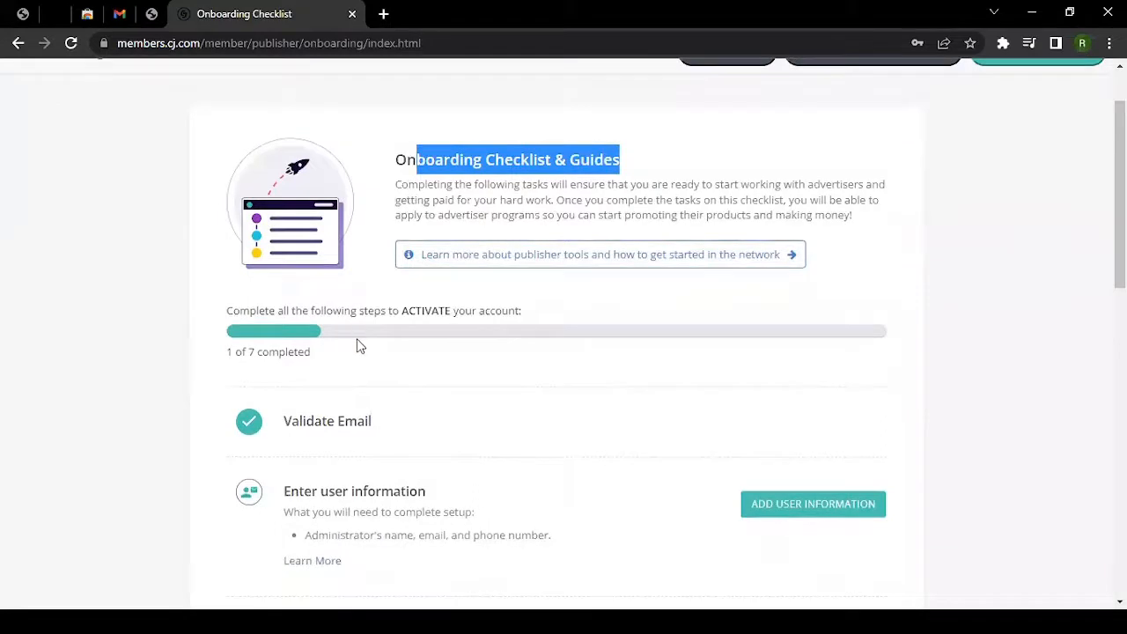
scroll(429, 493, down, 1)
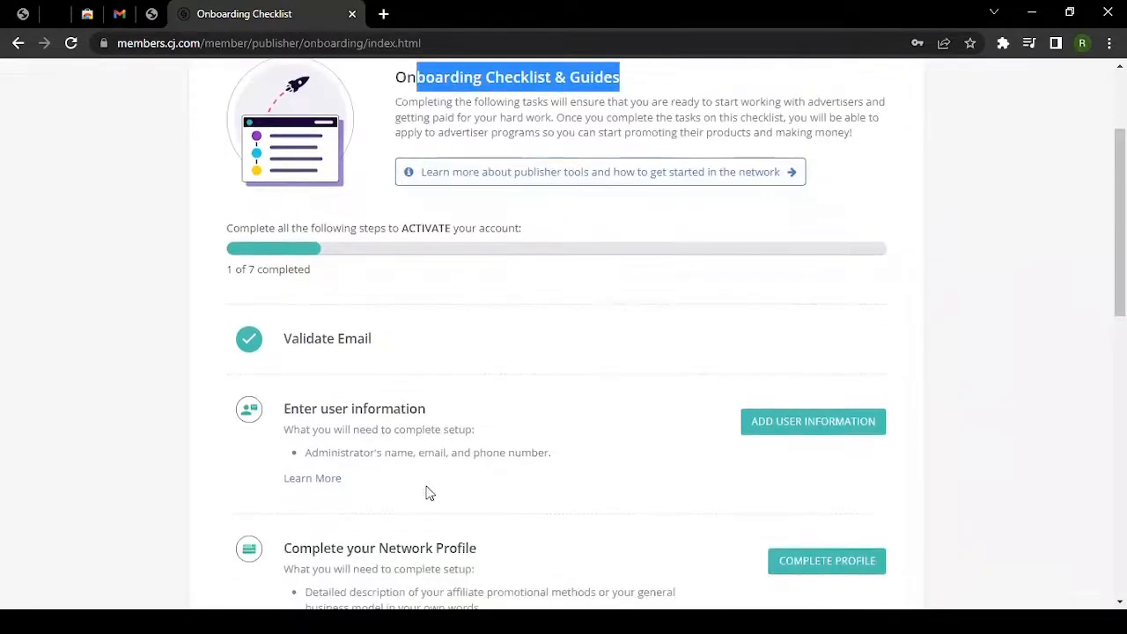
scroll(429, 493, up, 2)
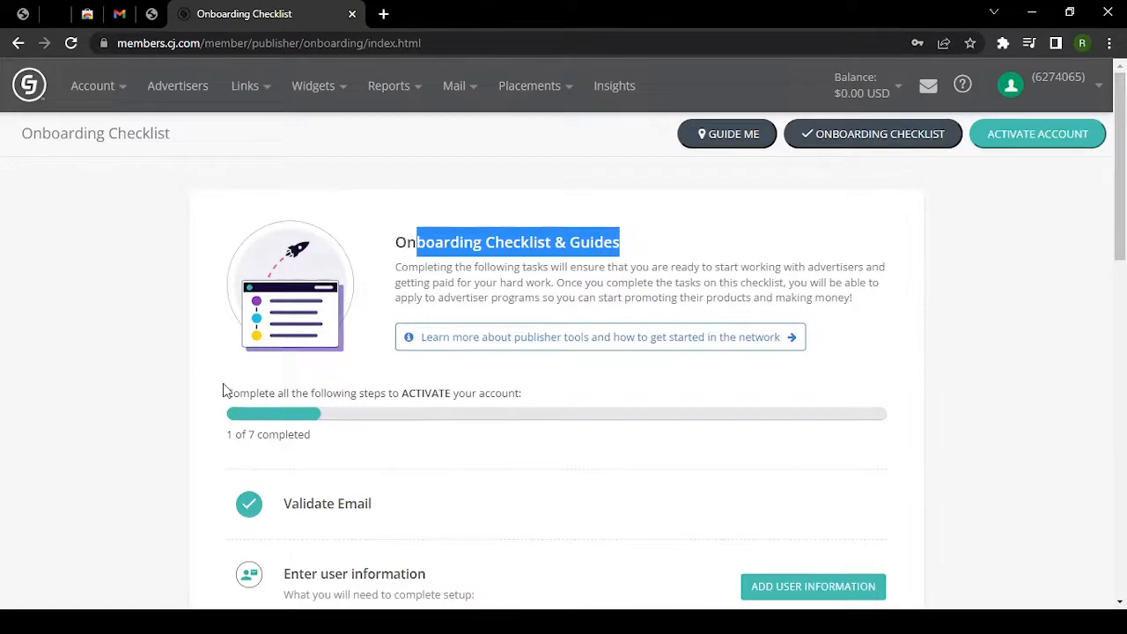
scroll(211, 388, down, 3)
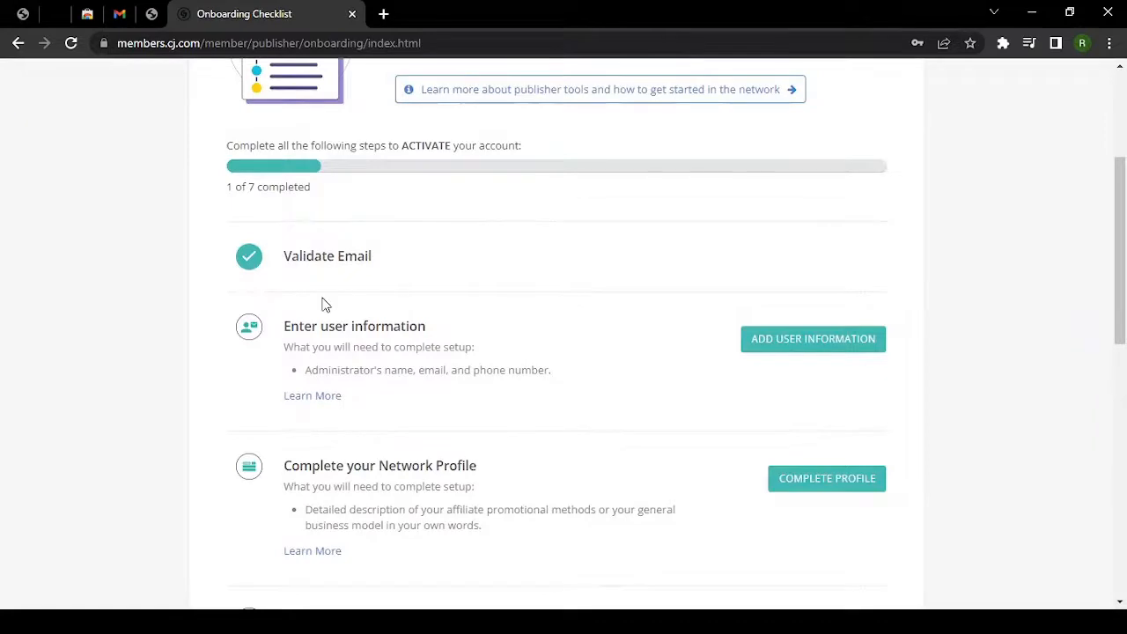
scroll(317, 265, down, 1)
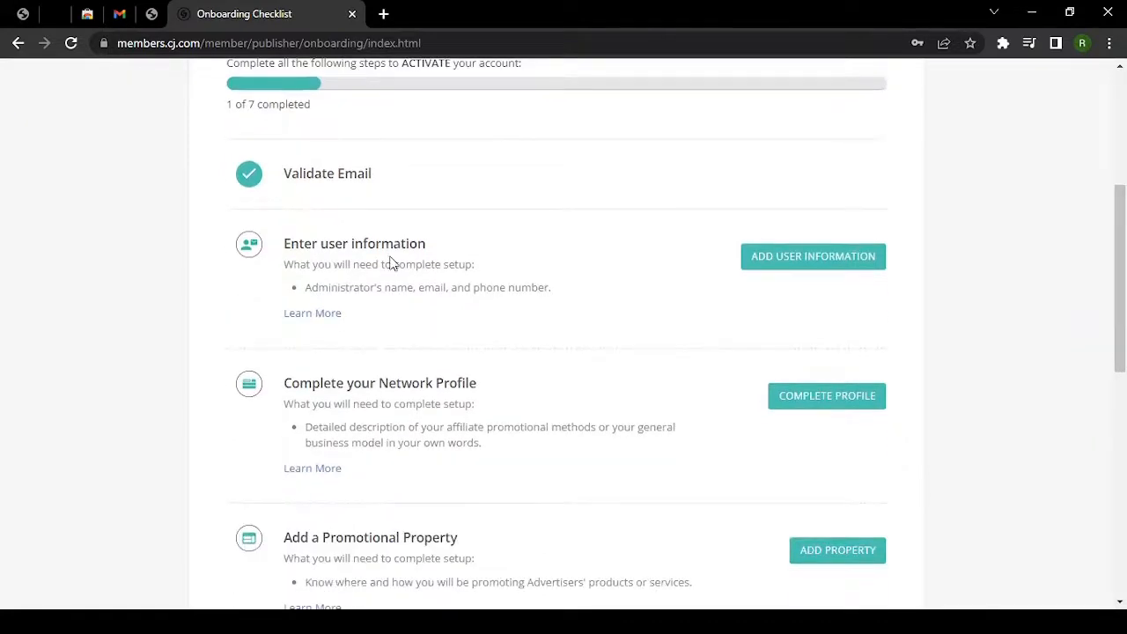
Open Add User Information and clear the Complete User Profile guide and Well Done popups.
click(786, 265)
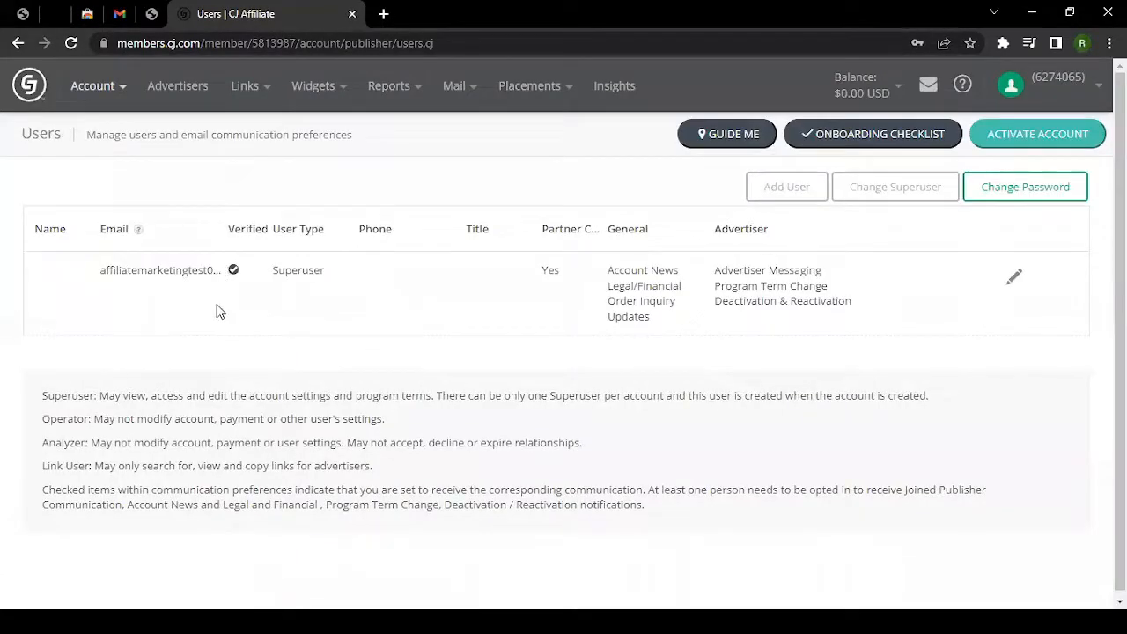
click(1015, 278)
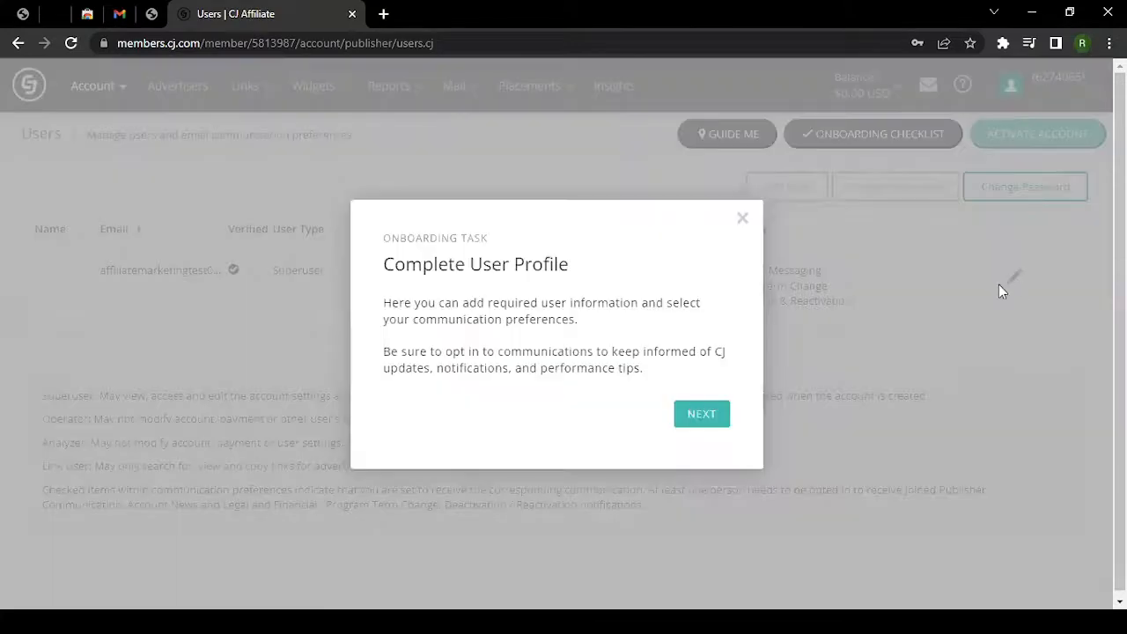
click(701, 413)
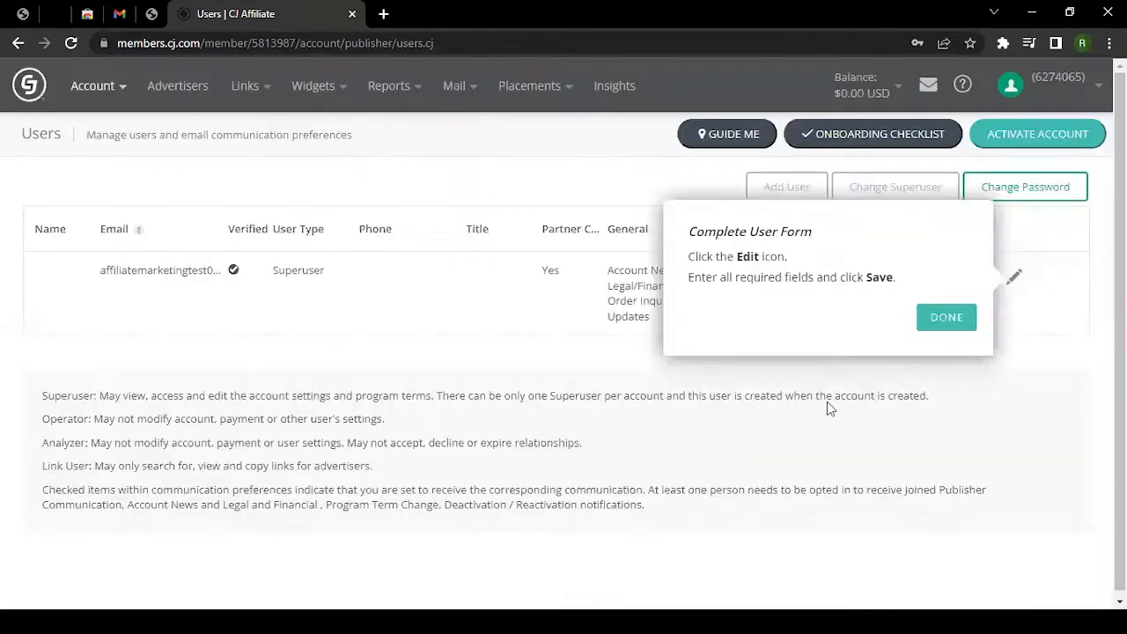
click(937, 317)
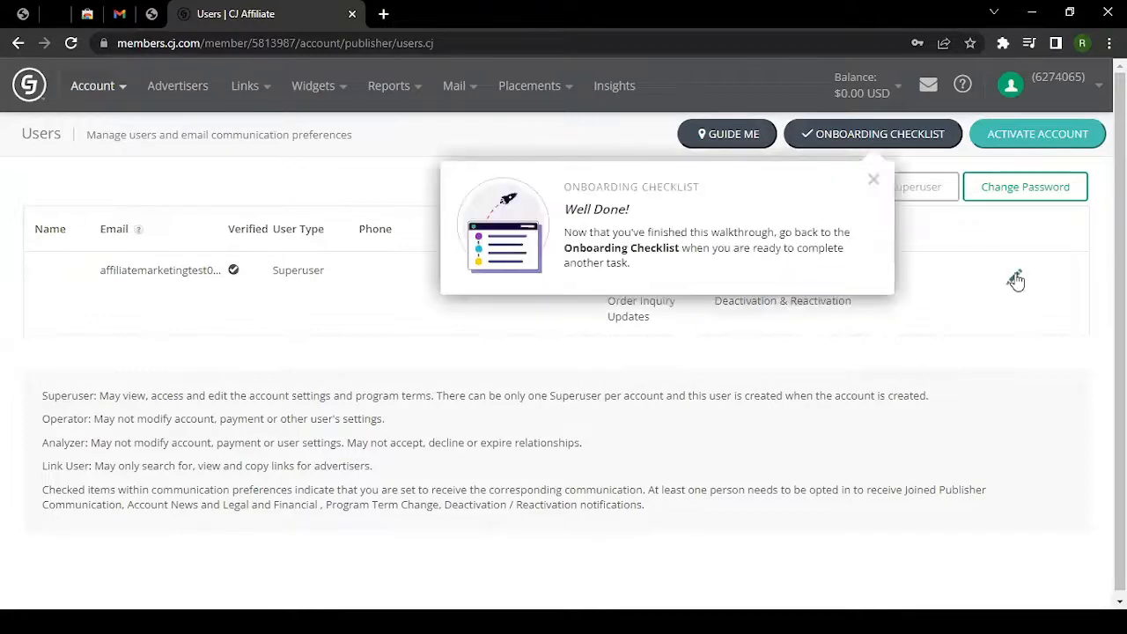
click(874, 179)
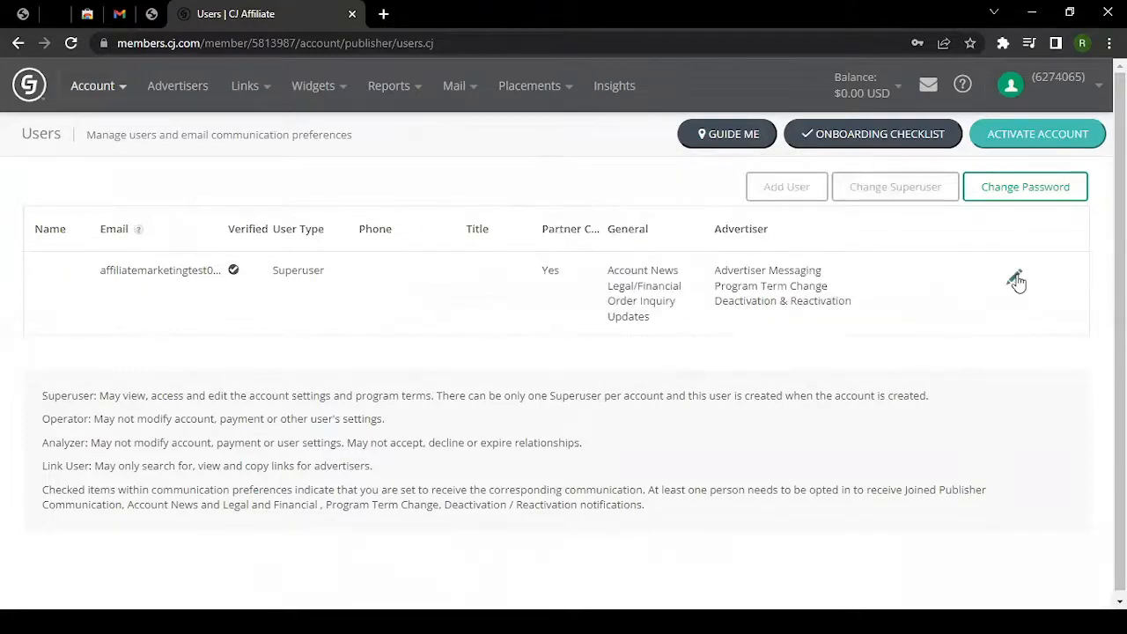
Edit the superuser's record and enter their first and last name.
click(1015, 280)
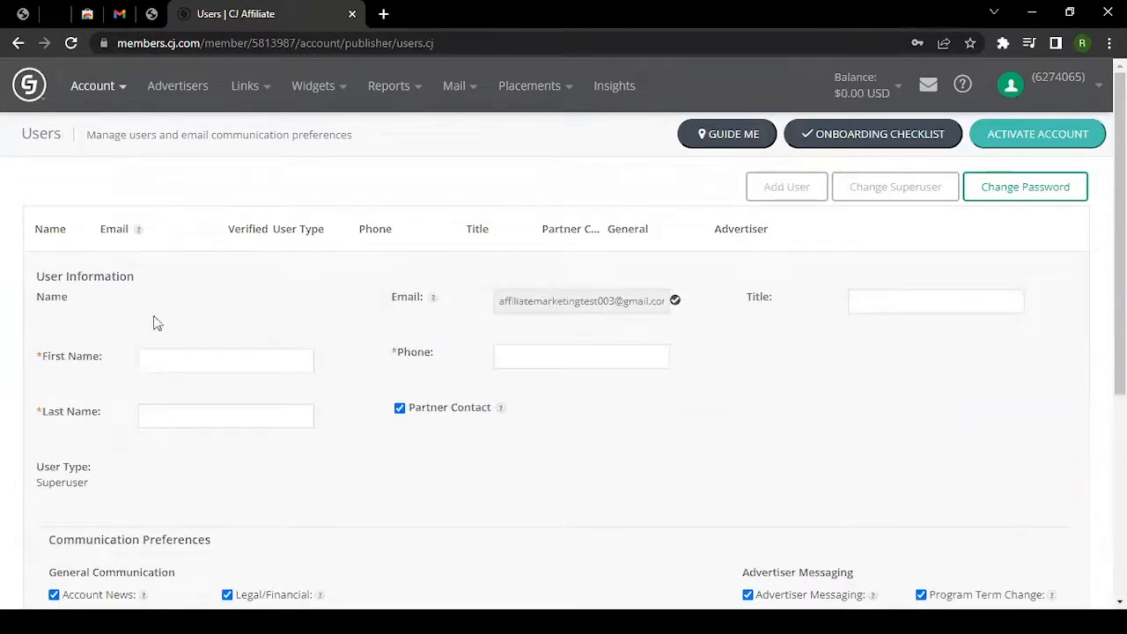
click(200, 362)
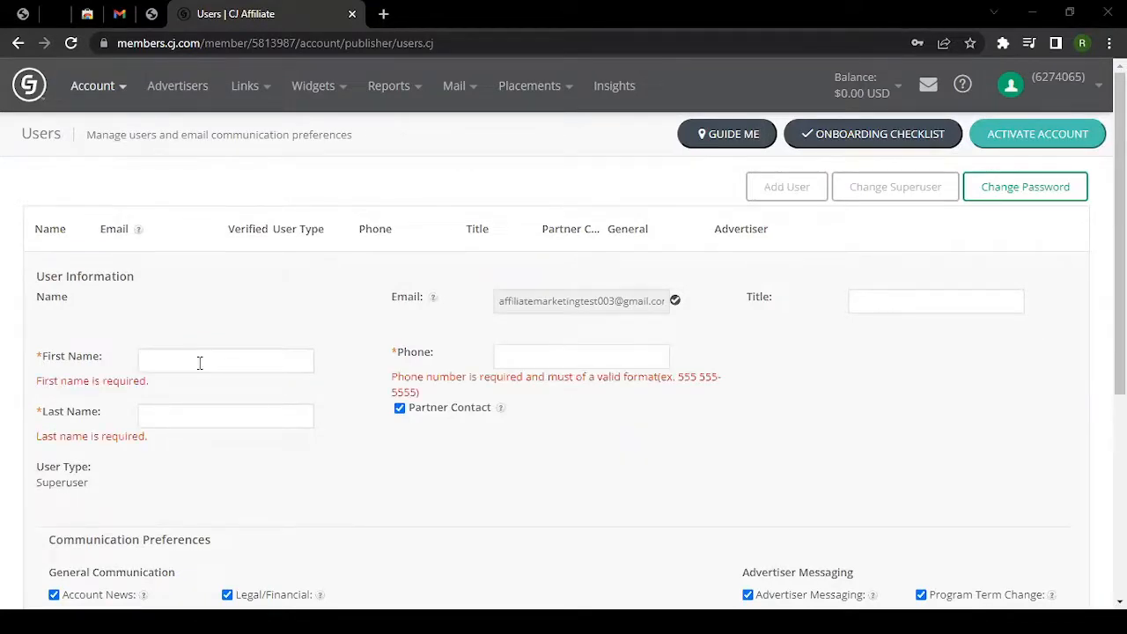
click(200, 363)
text(John)
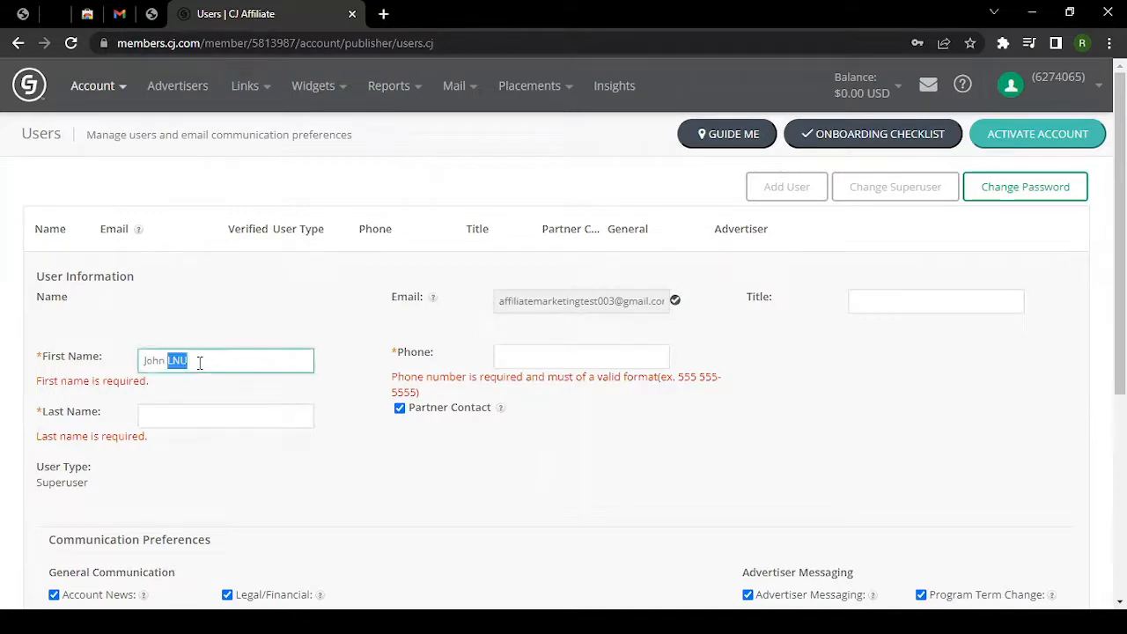
key(Tab)
text(LNU)
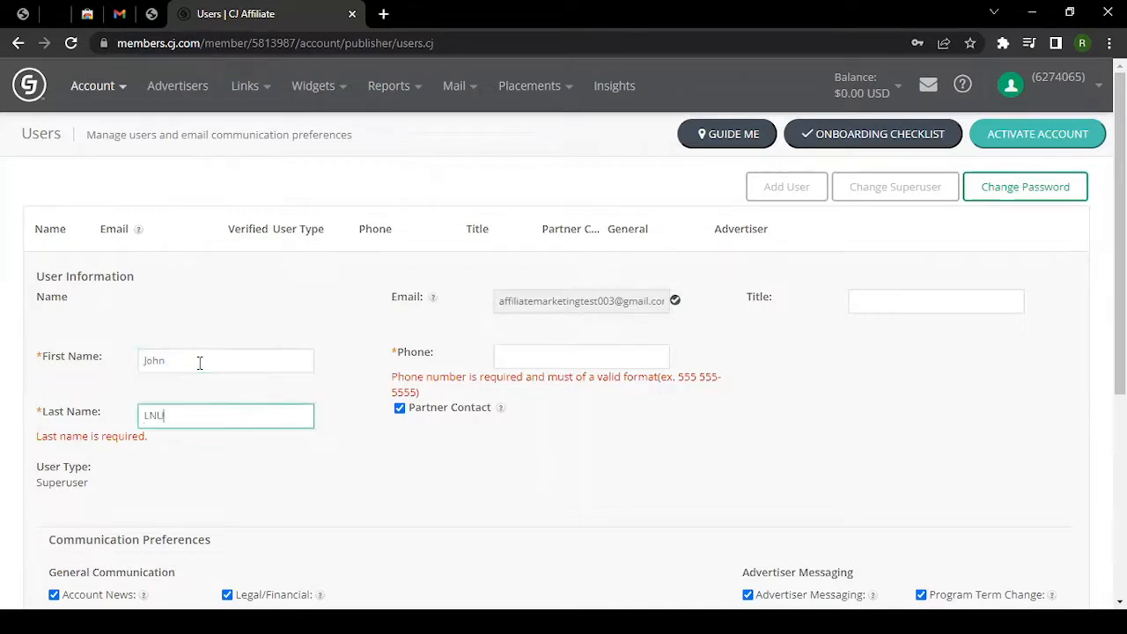
click(270, 445)
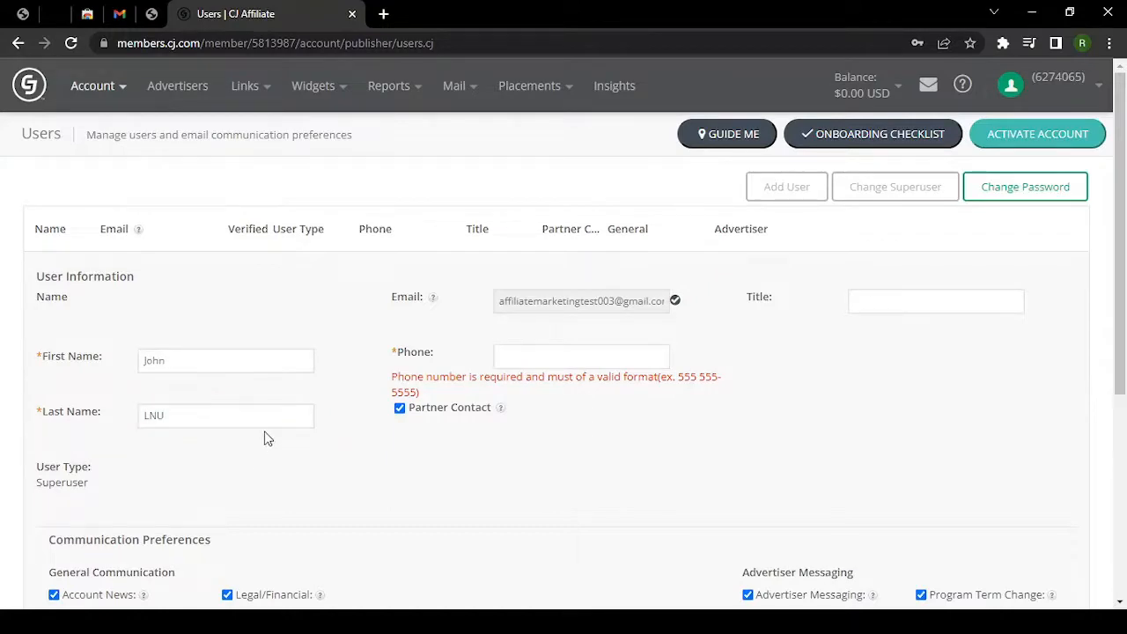
click(214, 361)
click(207, 415)
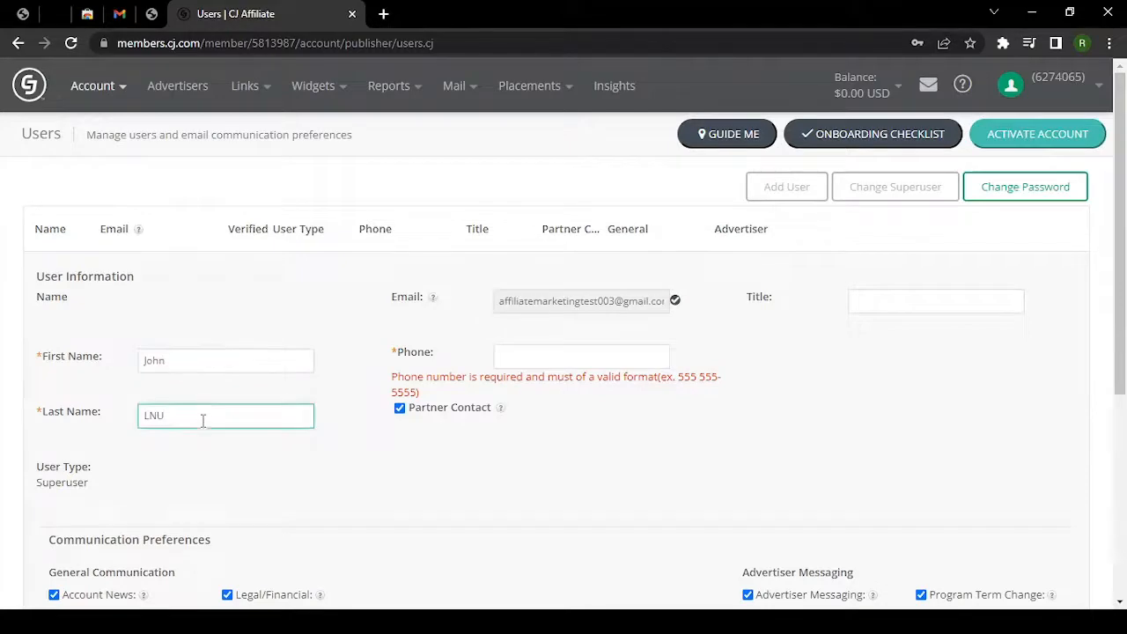
Fill in the superuser's phone number from the autofill suggestion and save the user.
scroll(202, 421, down, 1)
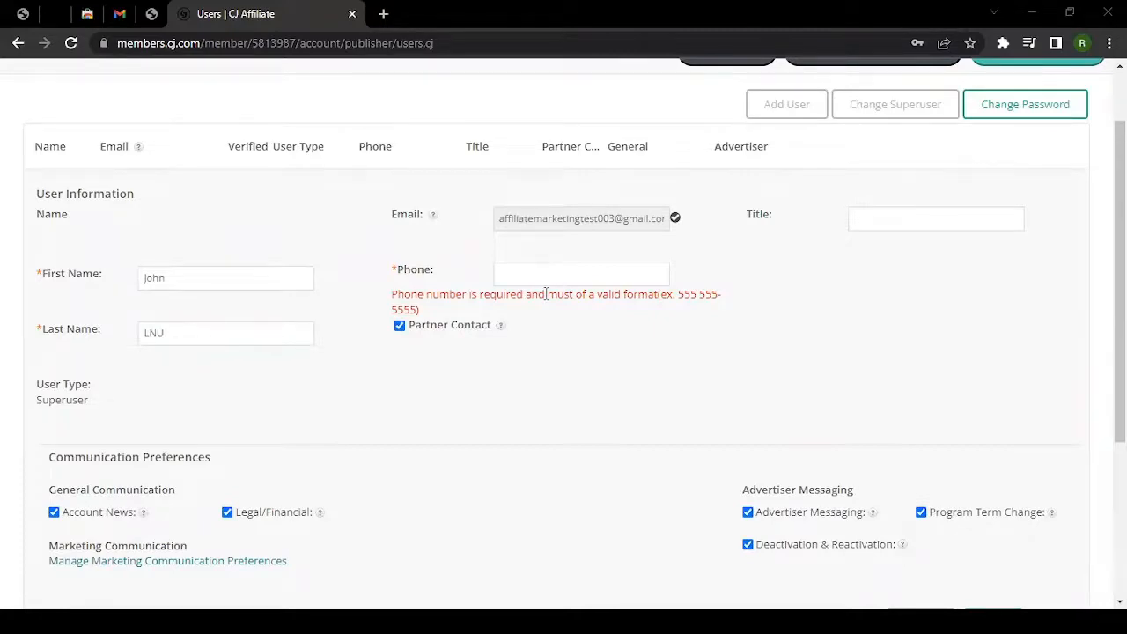
drag(428, 312, 393, 301)
click(506, 289)
click(546, 275)
click(574, 312)
click(527, 315)
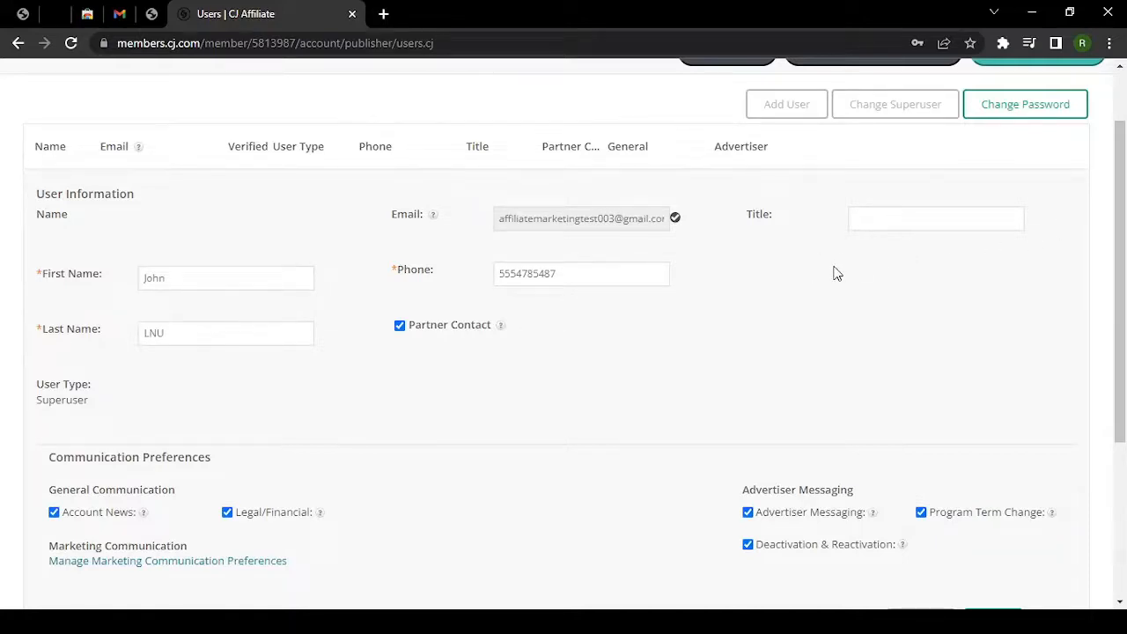
scroll(837, 273, down, 1)
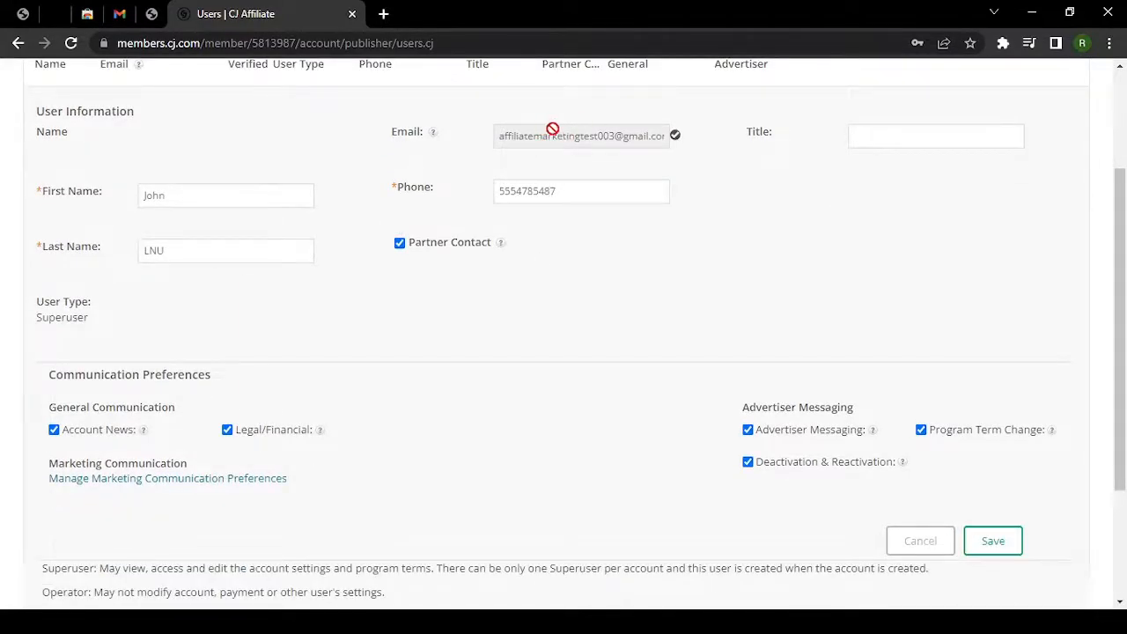
drag(591, 137, 677, 146)
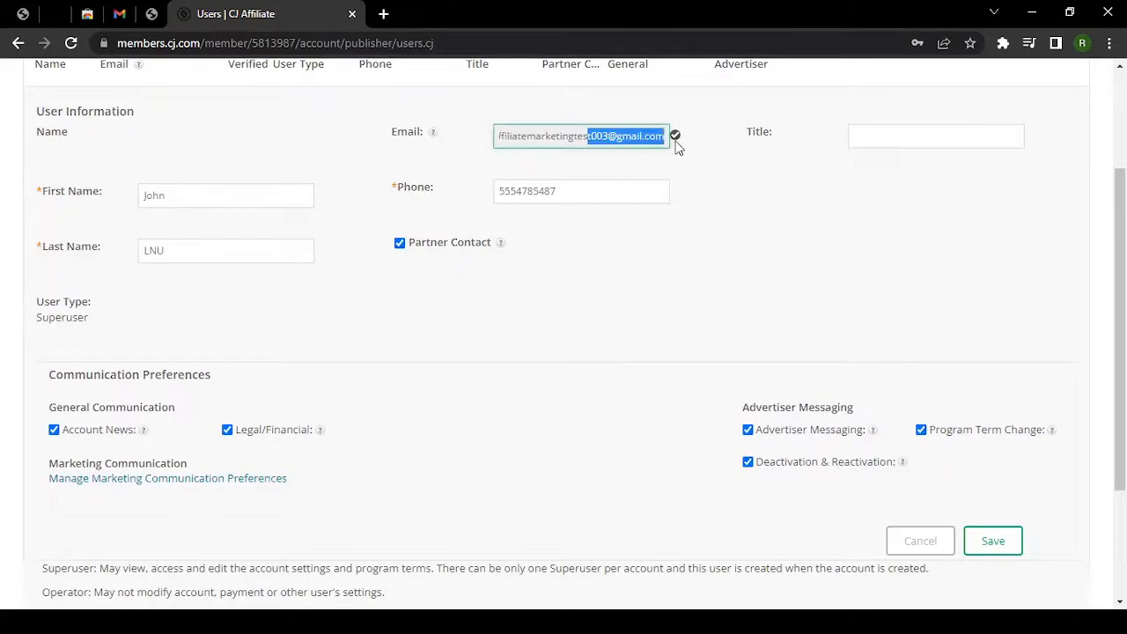
scroll(617, 213, down, 2)
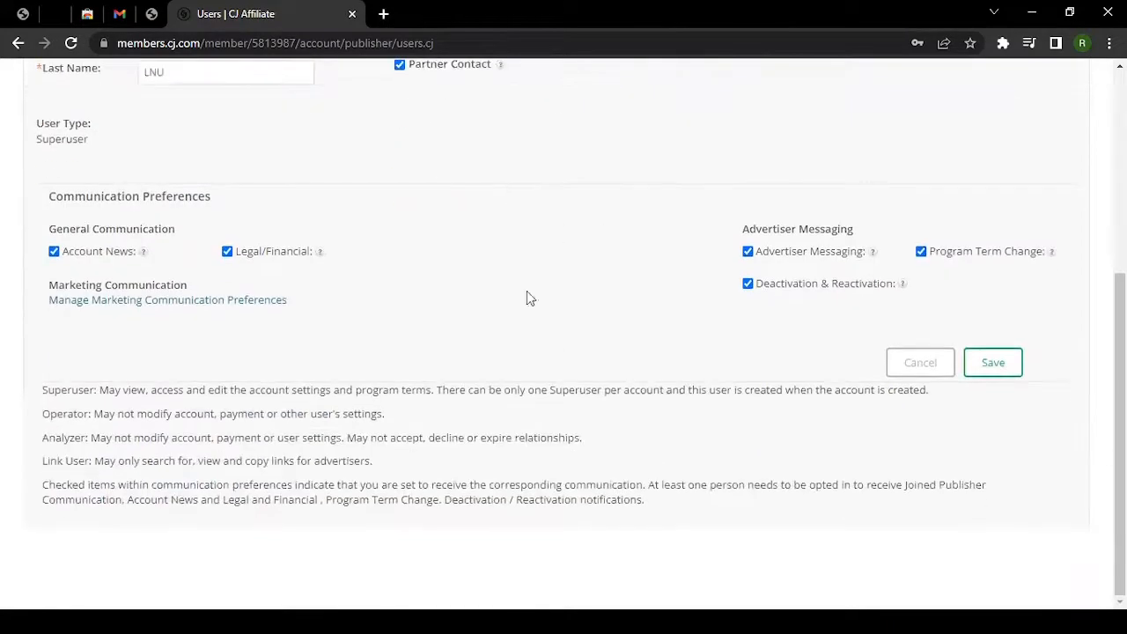
click(995, 370)
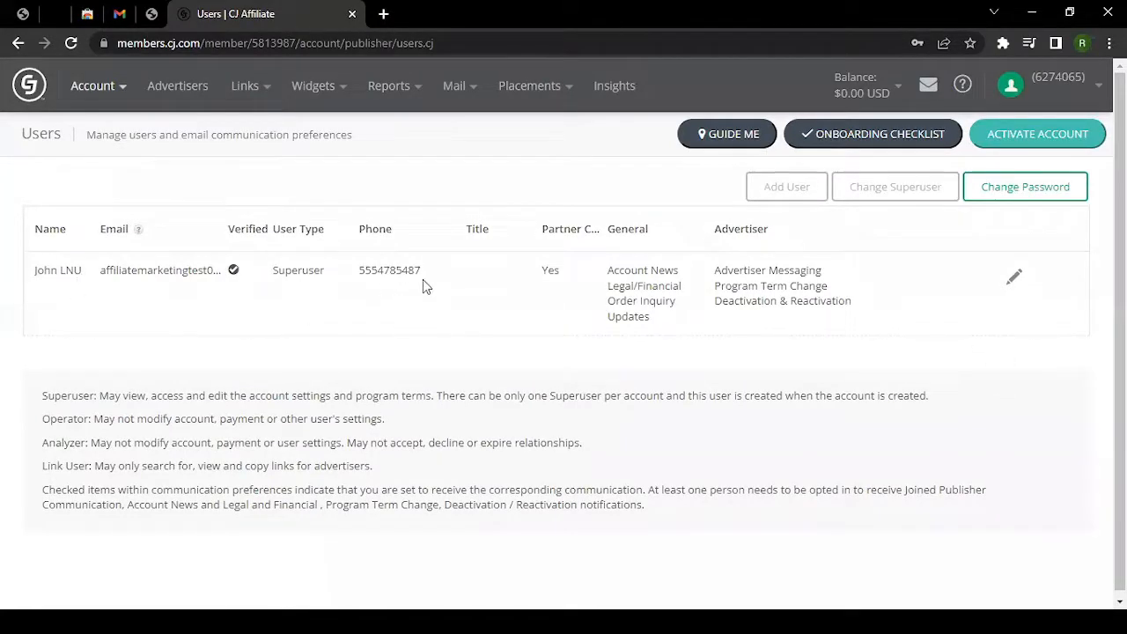
Return to the onboarding checklist and start the 'Complete your Network Profile' step.
click(845, 141)
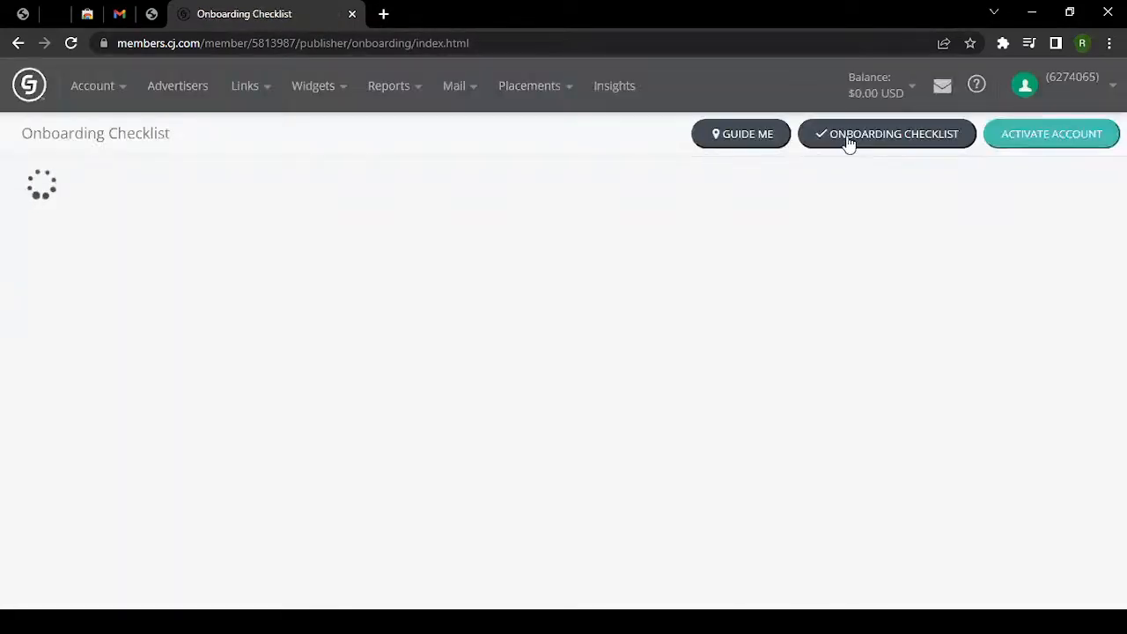
scroll(43, 431, down, 4)
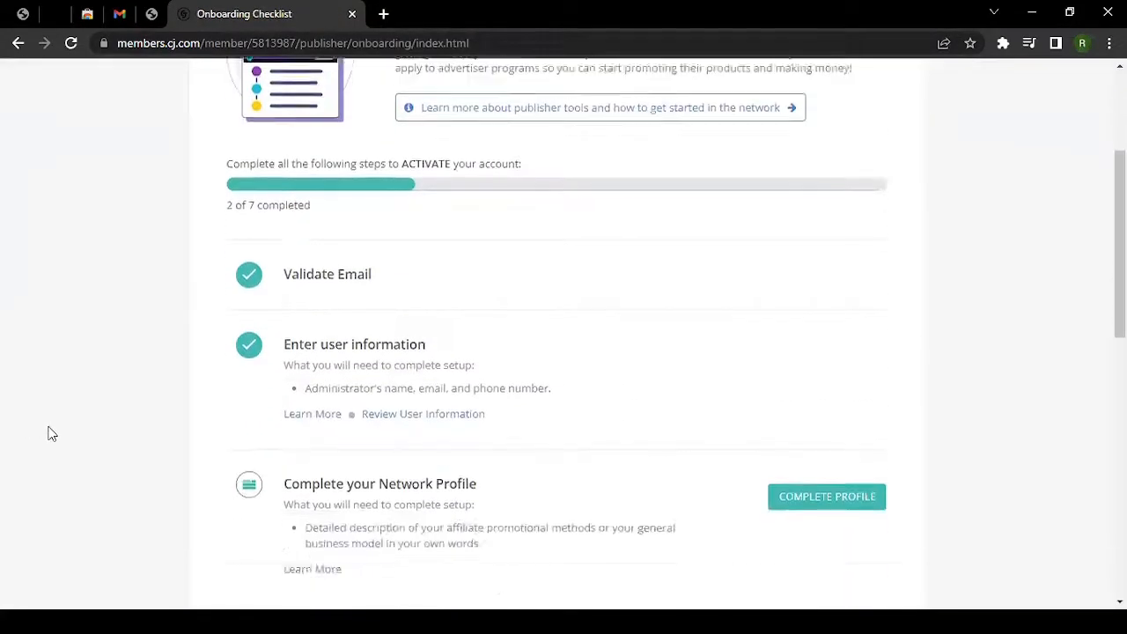
drag(317, 245, 377, 246)
scroll(496, 249, down, 2)
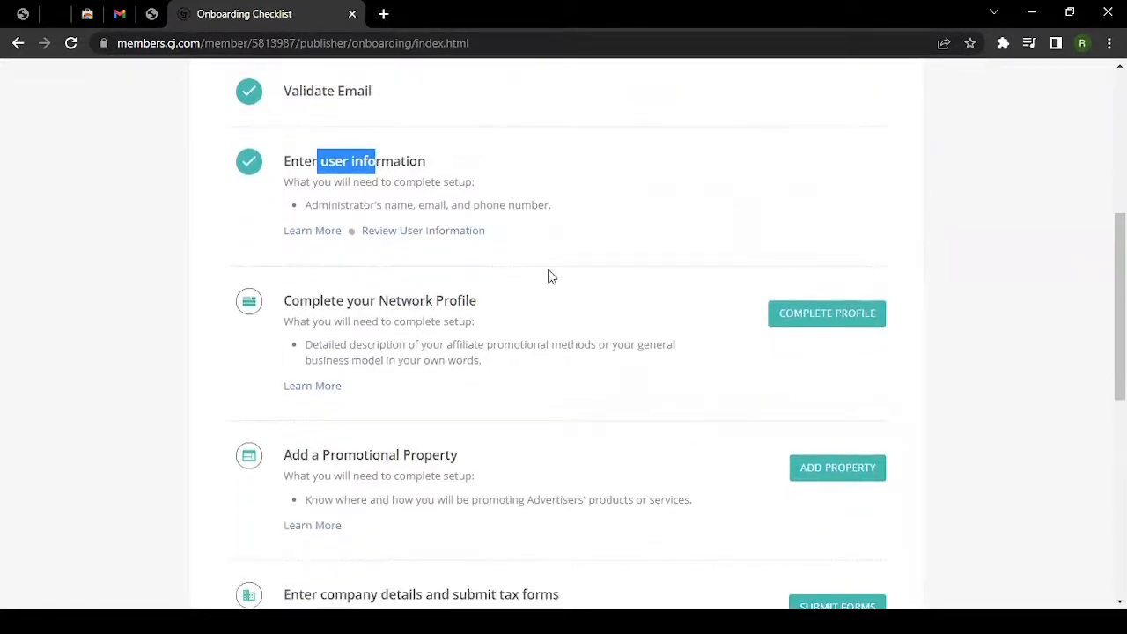
click(821, 319)
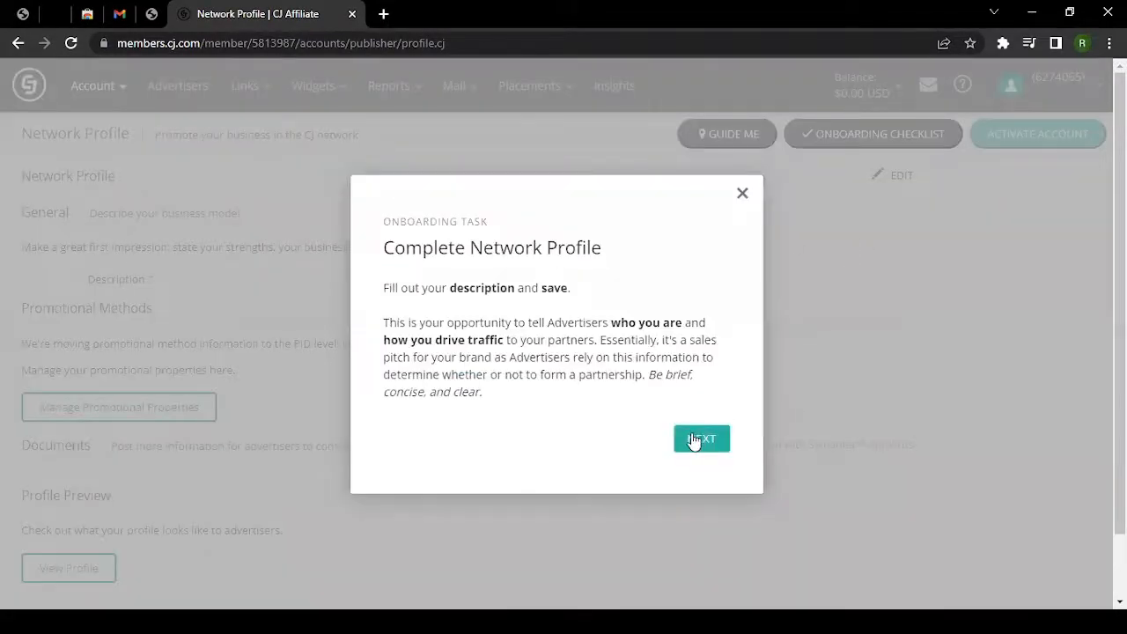
Dismiss the onboarding popup and tour tip, then edit the empty Network Profile description.
click(696, 441)
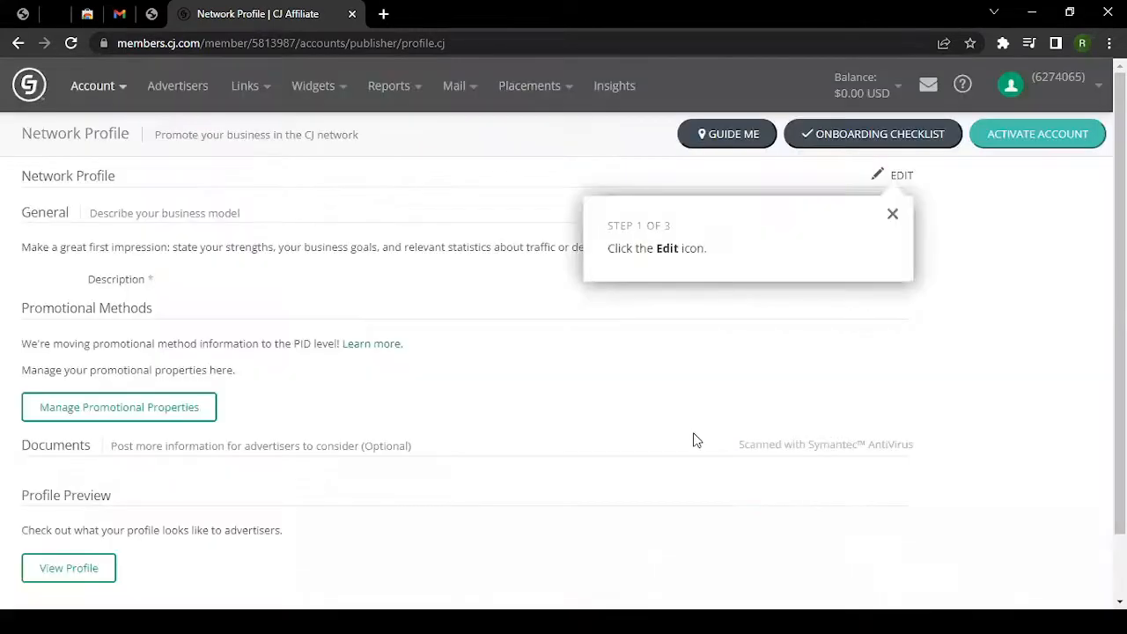
click(894, 215)
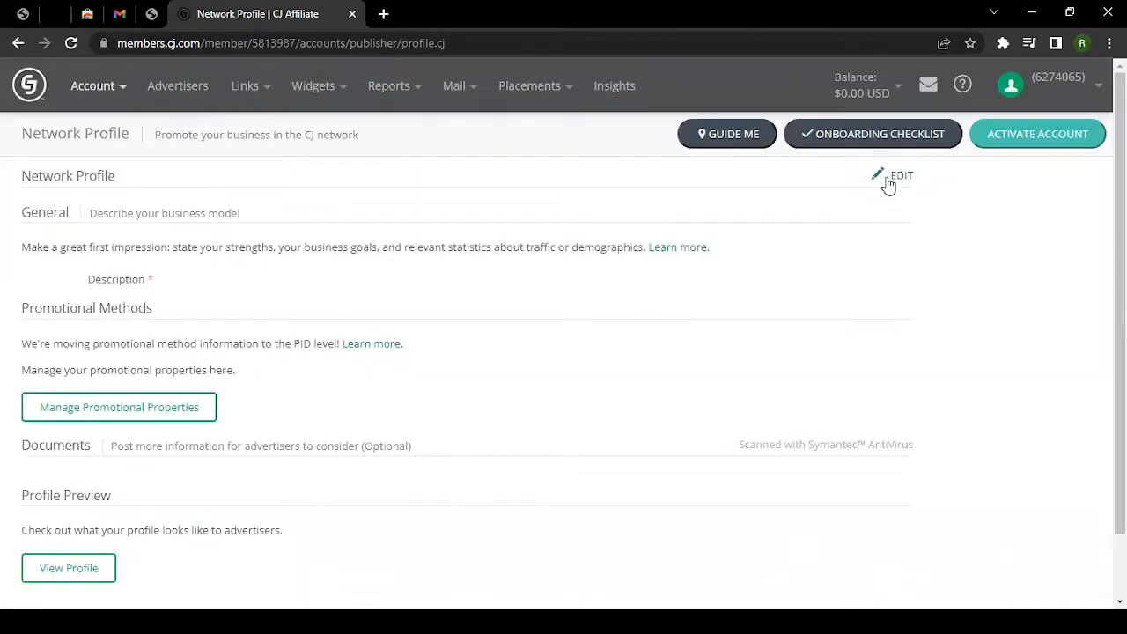
click(887, 185)
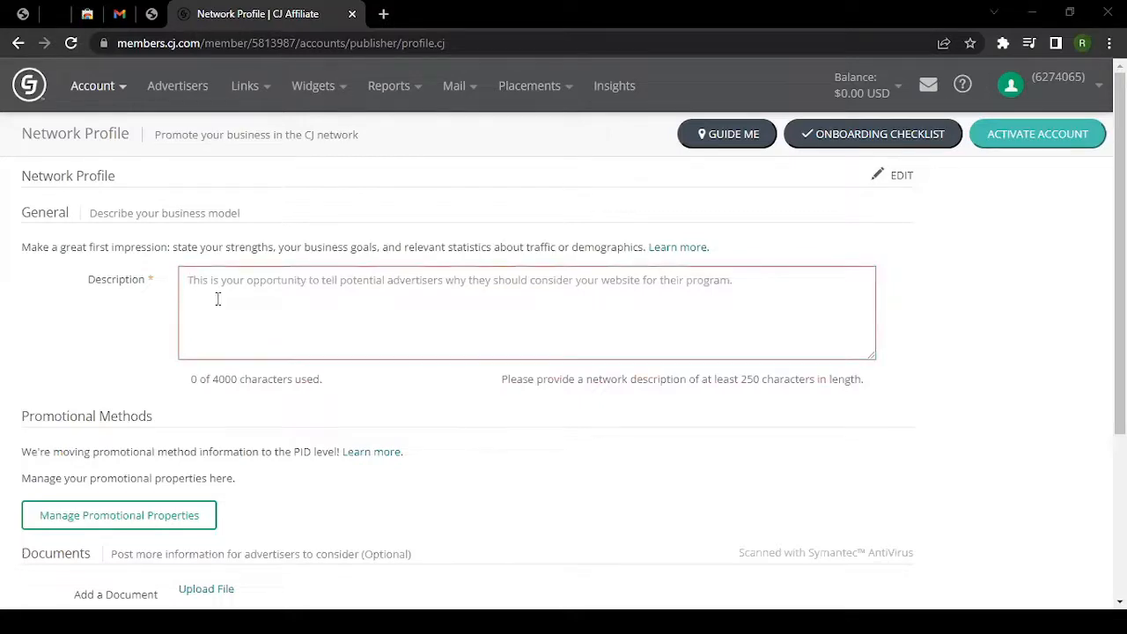
Paste the Lorem ipsum paragraph into the Network Profile description box.
click(217, 299)
text(Lorem ipsum dolor sit amet, consectetur adipiscing elit, sed do eiusmod tempor incididunt ut labore et dolore magna aliqua. Ut enim ad minim veniam, quis nostrud exercitation ullamco laboris nisi ut aliquip ex ea commodo consequat. Duis aute irure dolor in reprehenderit in voluptate velit esse cillum dolore eu fugiat nulla pariatur. Excepteur sint occaecat cupidatat non proident, sunt in culpa qui officia deserunt mollit anim id est laborum.)
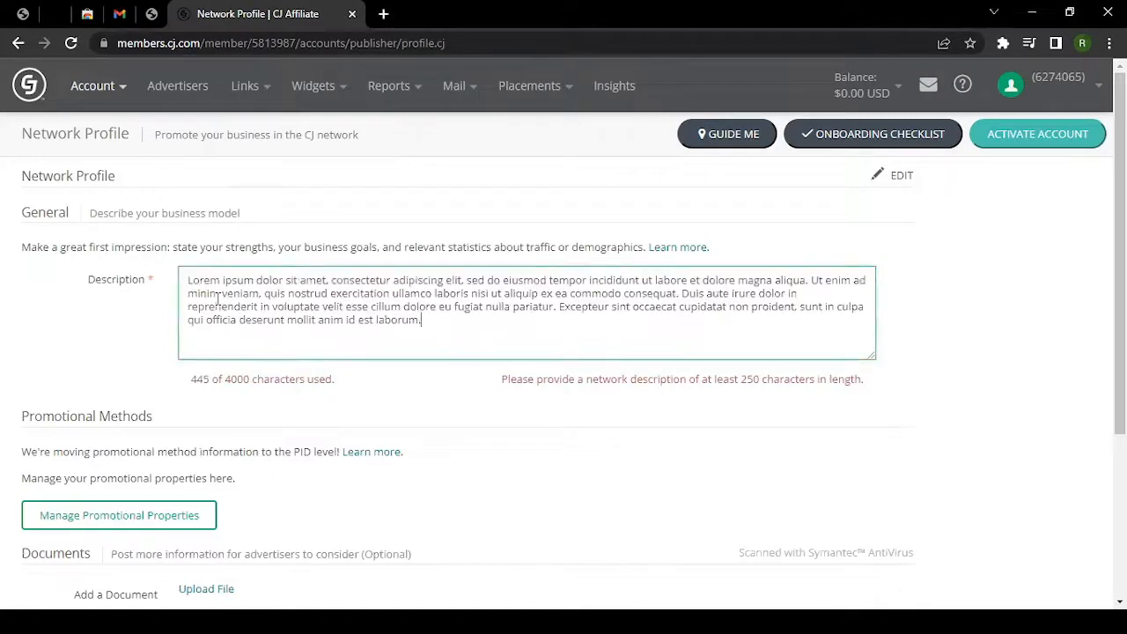
scroll(218, 299, down, 1)
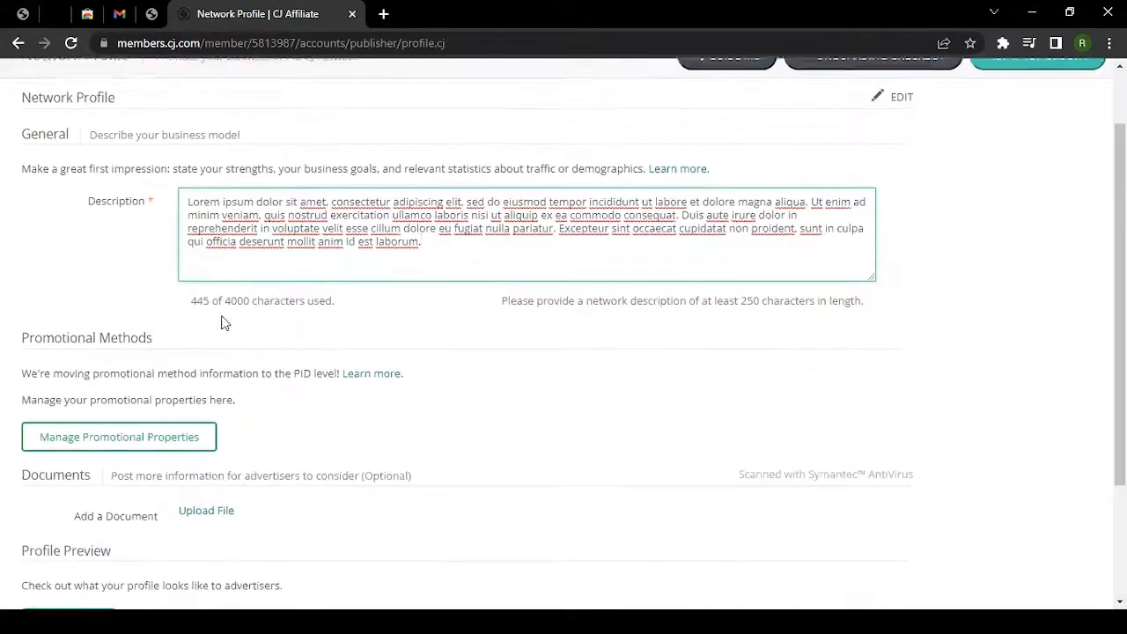
click(434, 334)
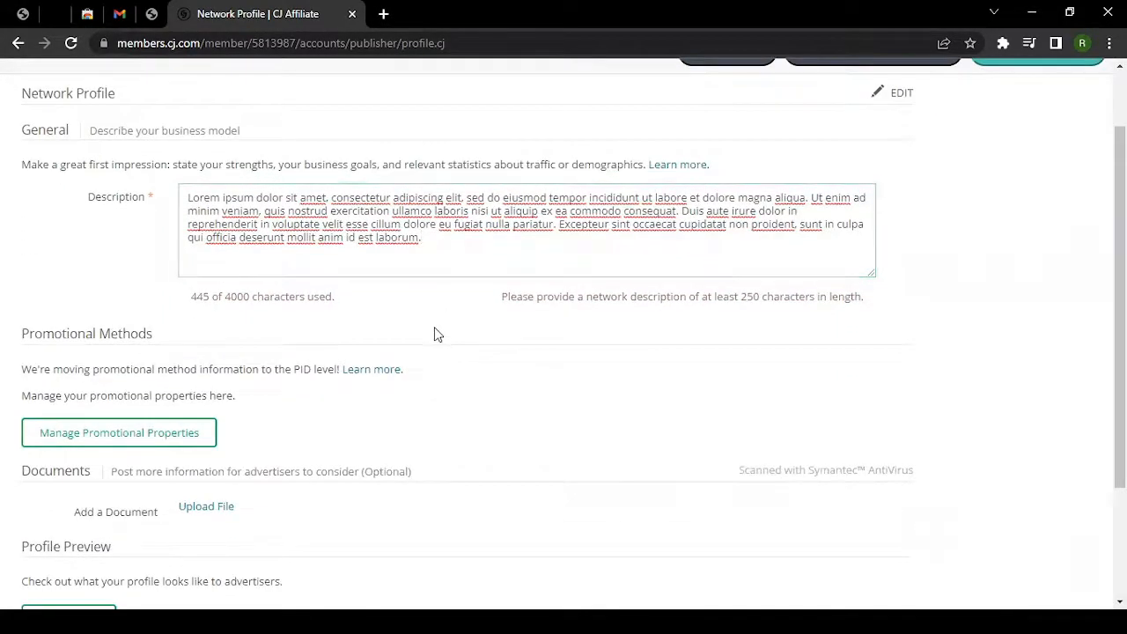
scroll(441, 333, down, 2)
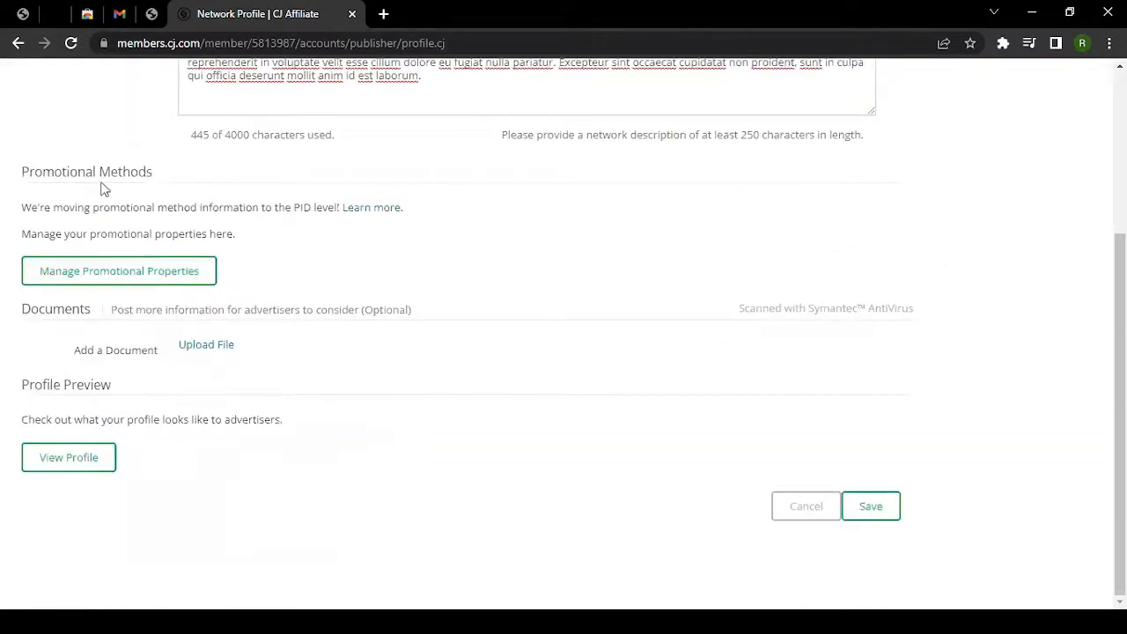
Stay on the page, save the description, and go to the Promotional Property Manager.
click(103, 280)
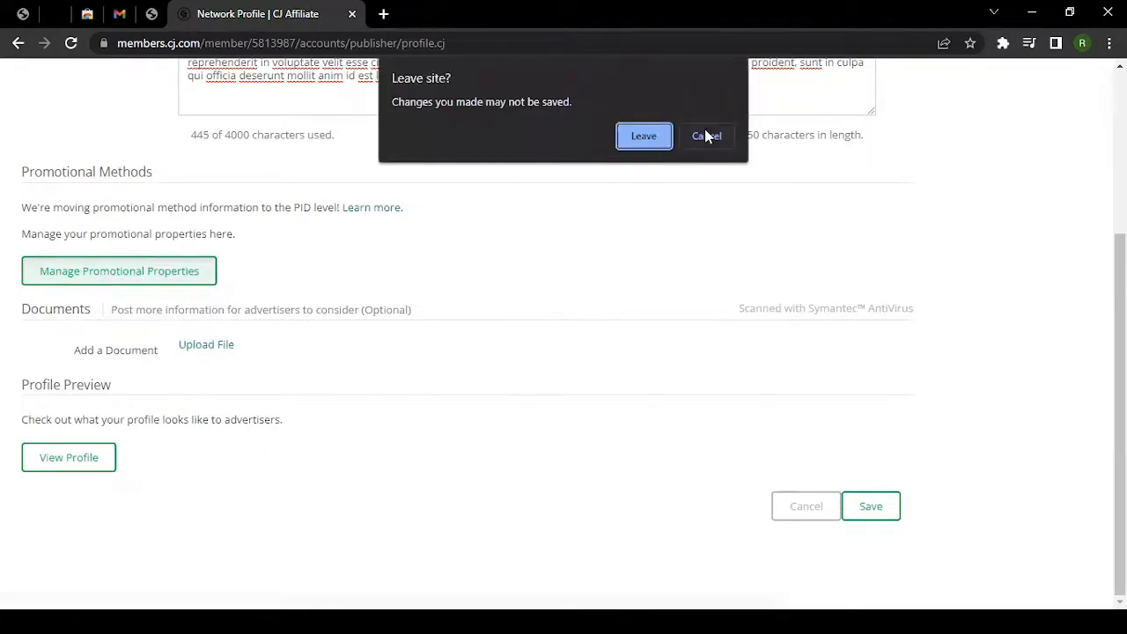
click(706, 137)
scroll(676, 300, up, 2)
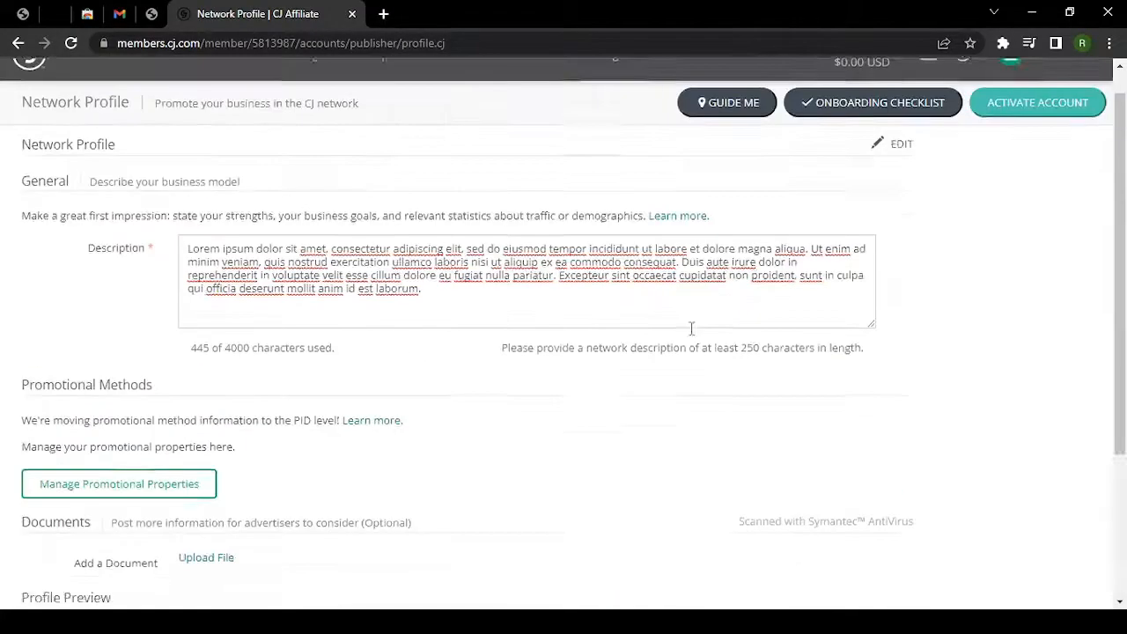
scroll(871, 445, down, 3)
click(874, 506)
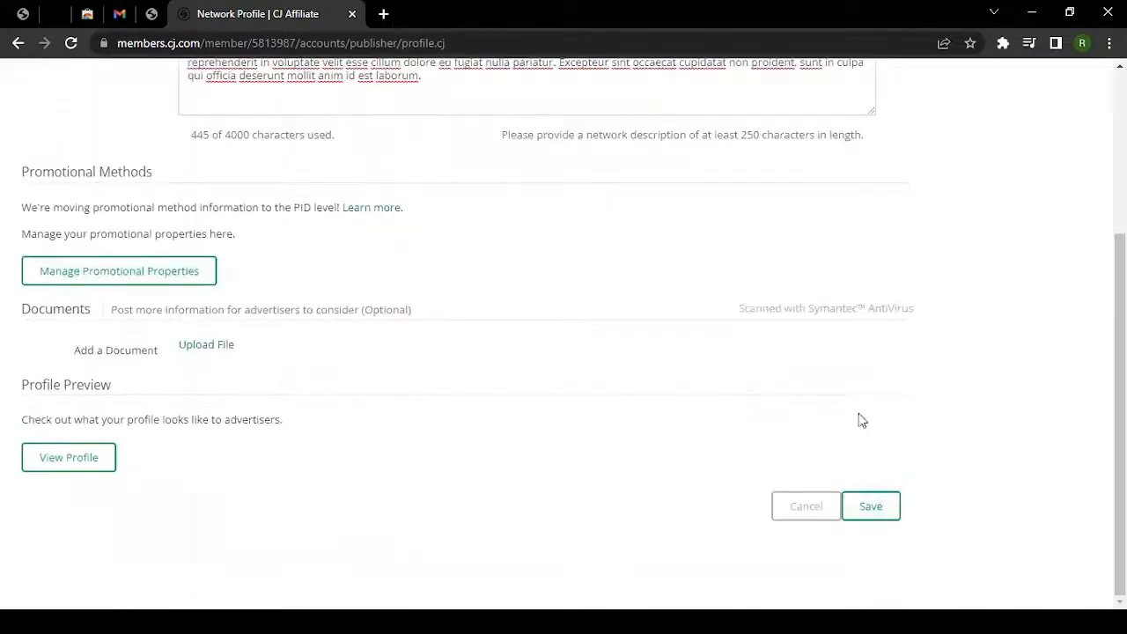
scroll(713, 397, up, 2)
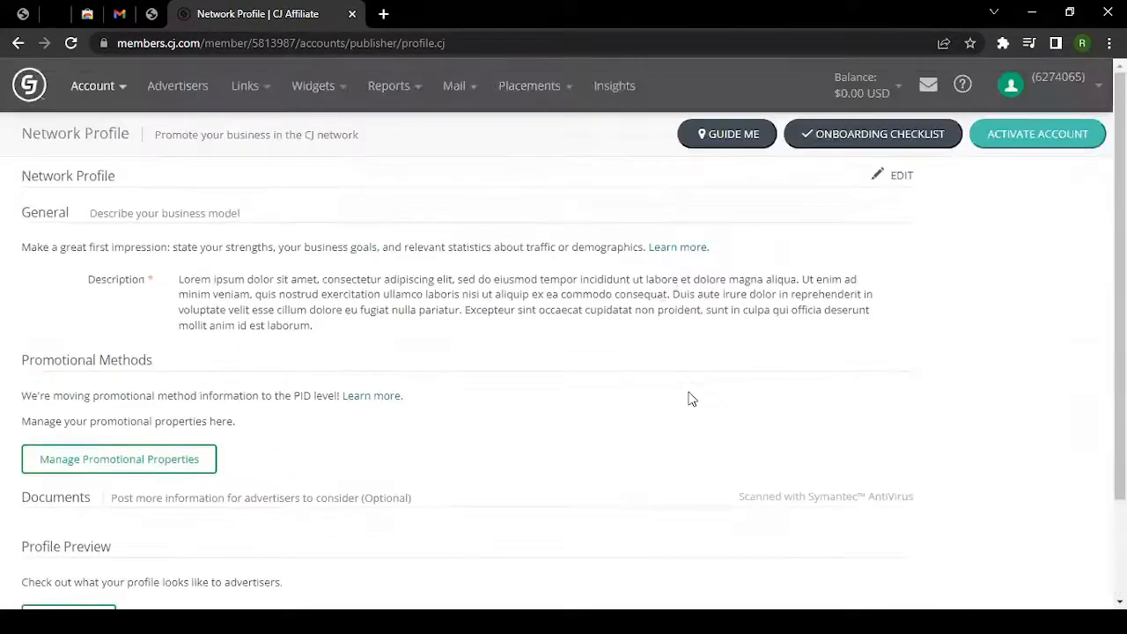
drag(313, 326, 201, 280)
scroll(88, 334, down, 2)
click(112, 348)
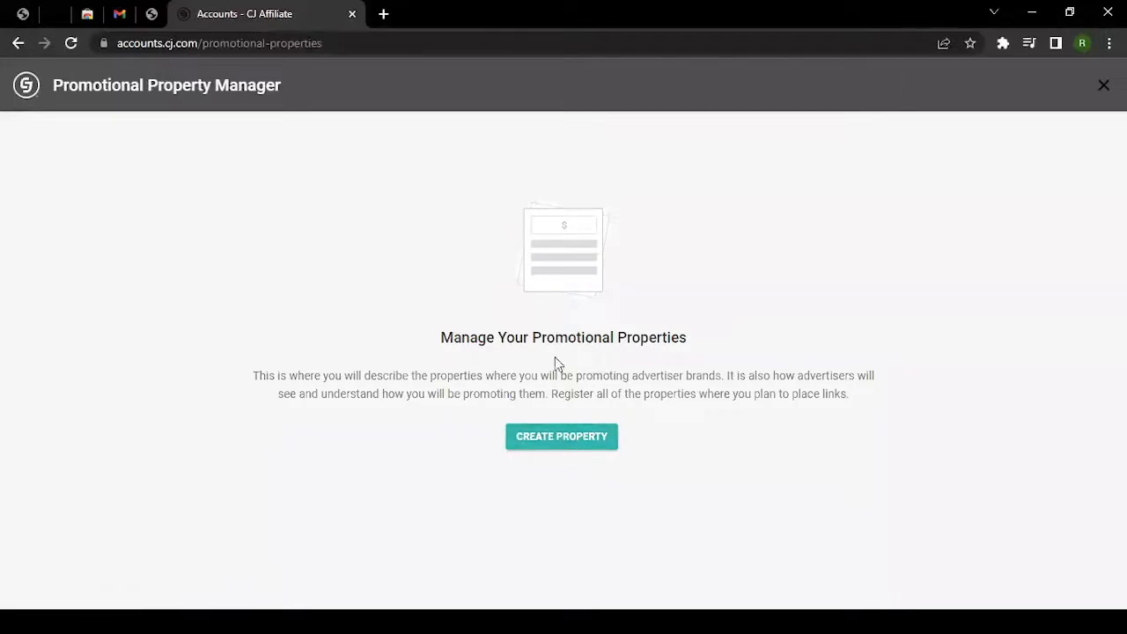
Start a new promotional property and look over the Create Promotional Property form.
click(555, 444)
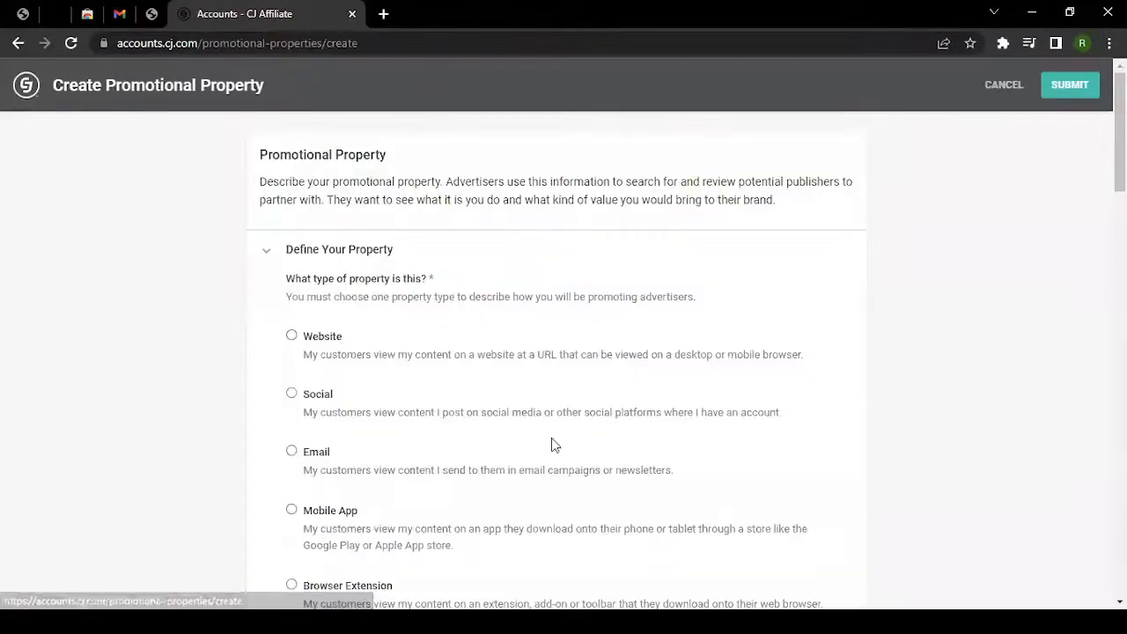
scroll(306, 350, down, 1)
scroll(432, 349, down, 1)
scroll(431, 350, up, 2)
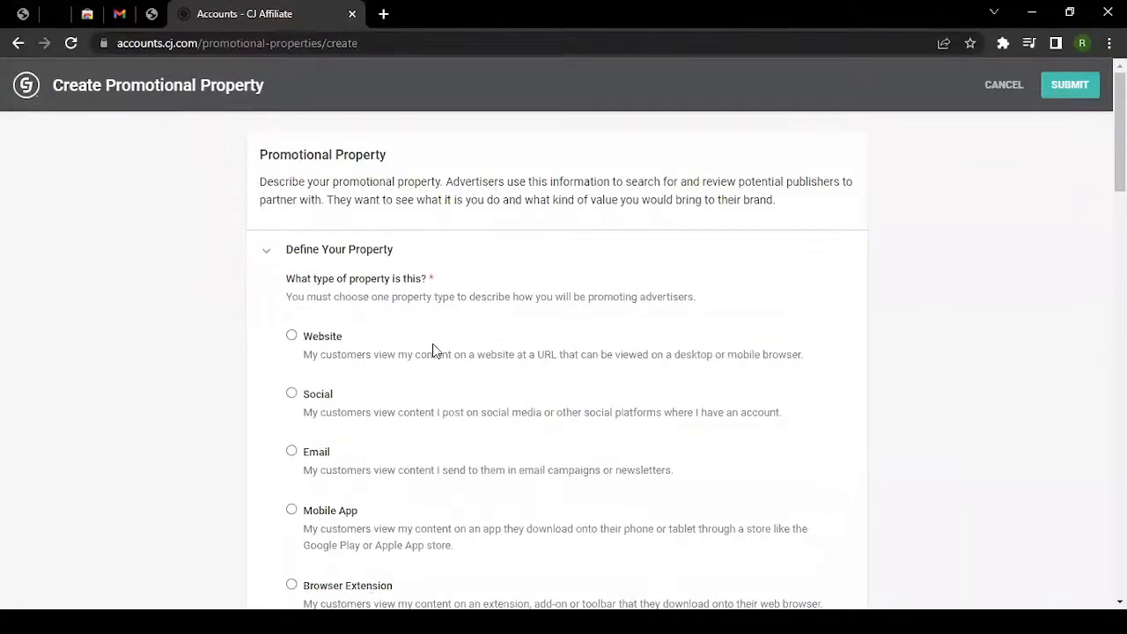
scroll(432, 350, down, 1)
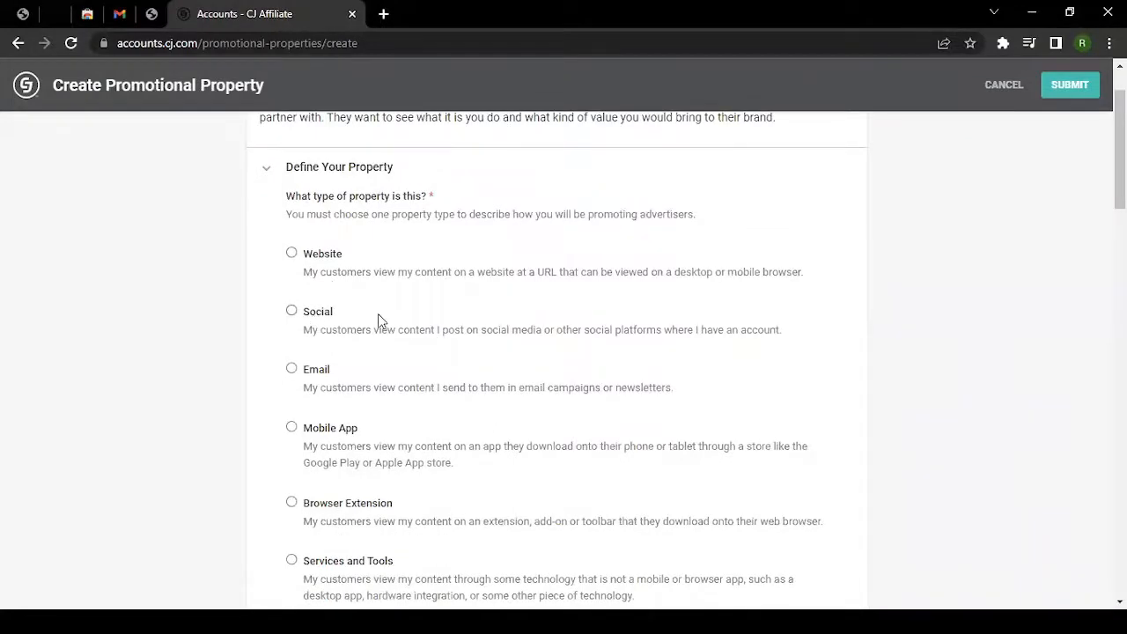
scroll(377, 314, down, 2)
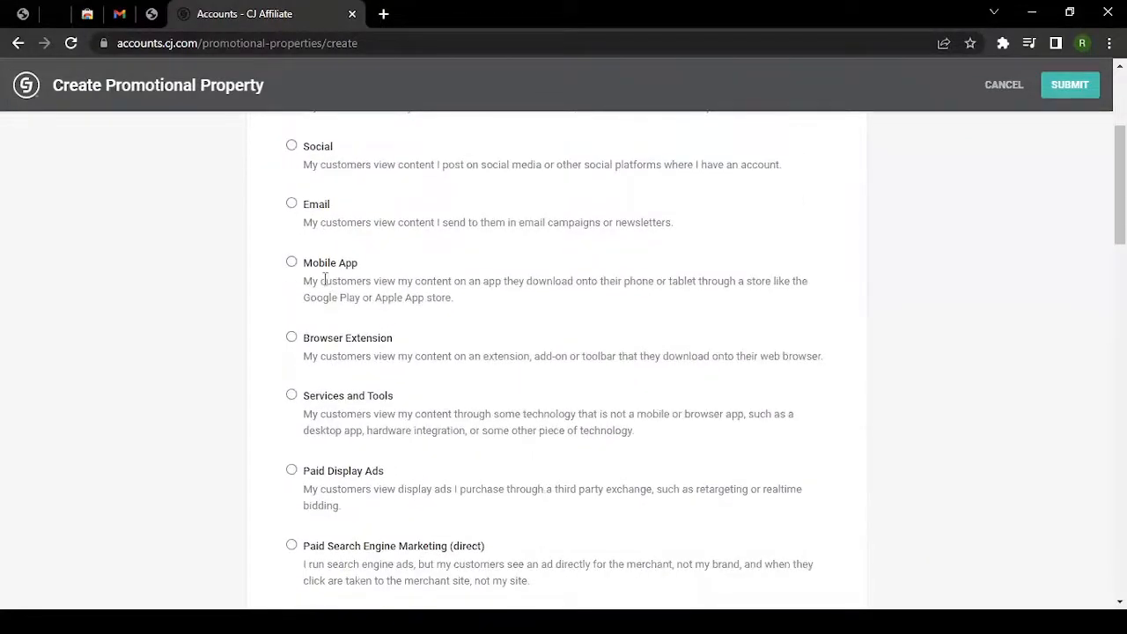
scroll(372, 335, down, 1)
scroll(361, 478, up, 4)
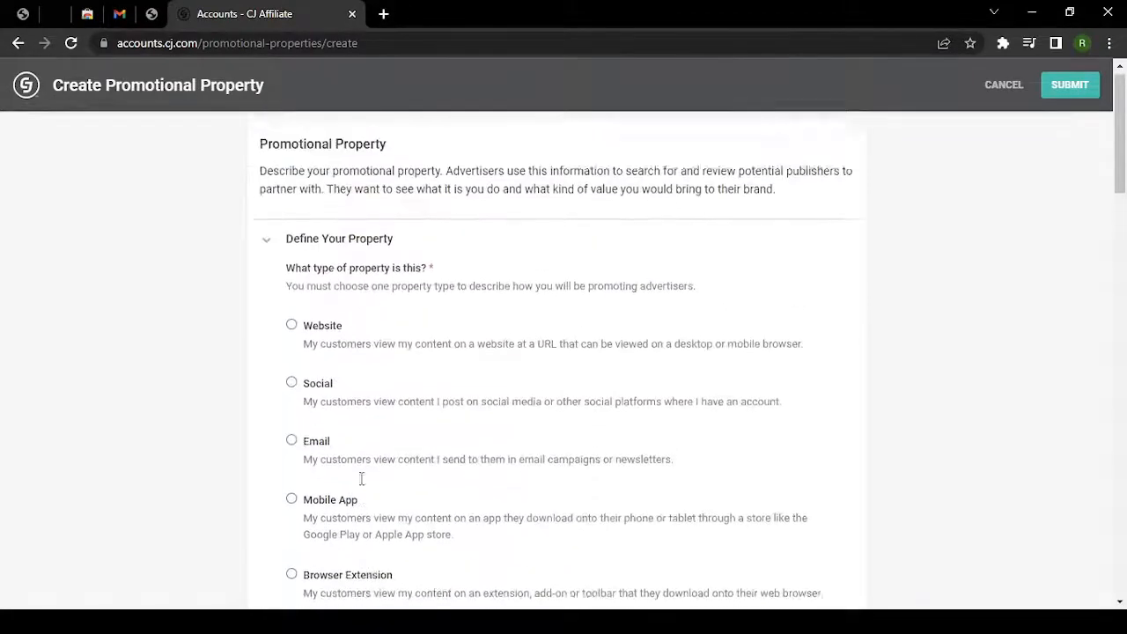
click(291, 336)
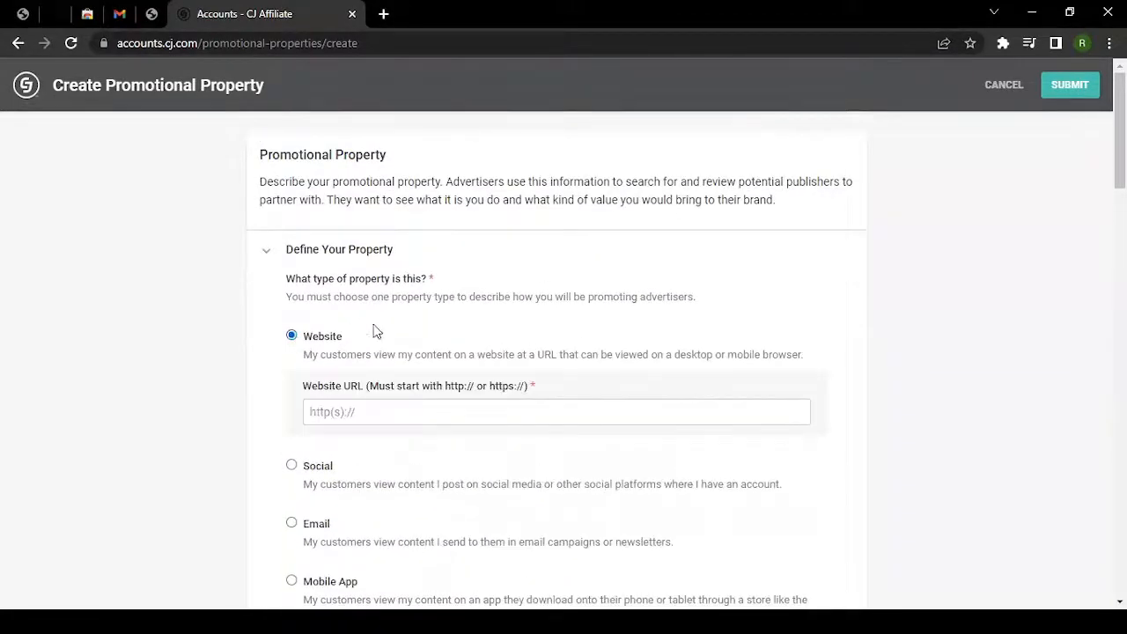
click(391, 414)
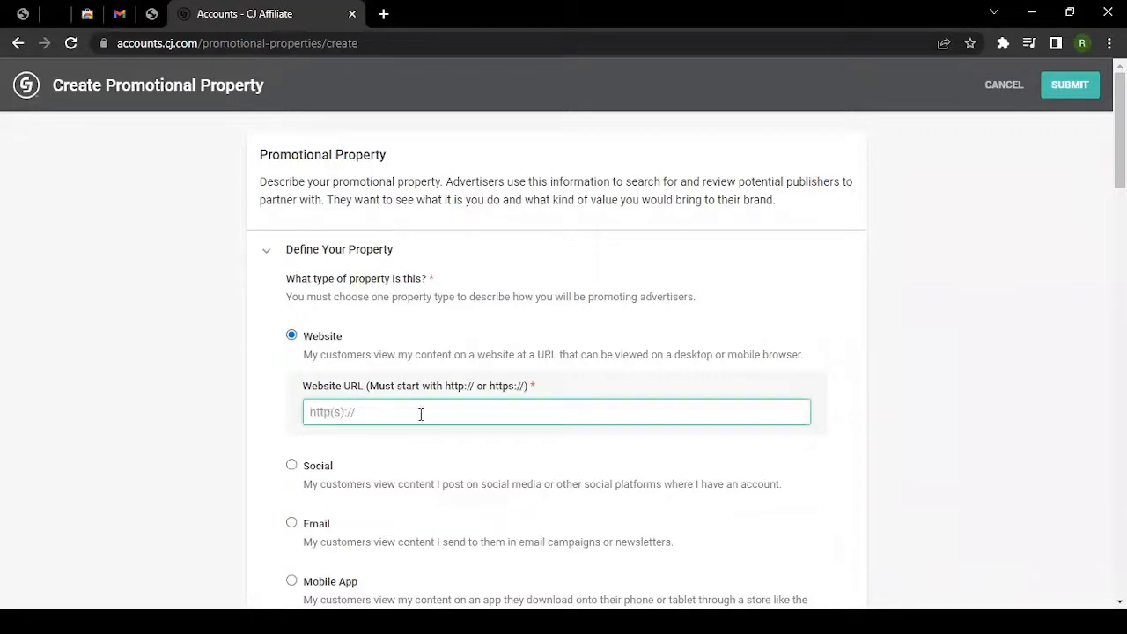
text(https://abctest.com)
click(250, 408)
drag(411, 412, 291, 424)
click(266, 425)
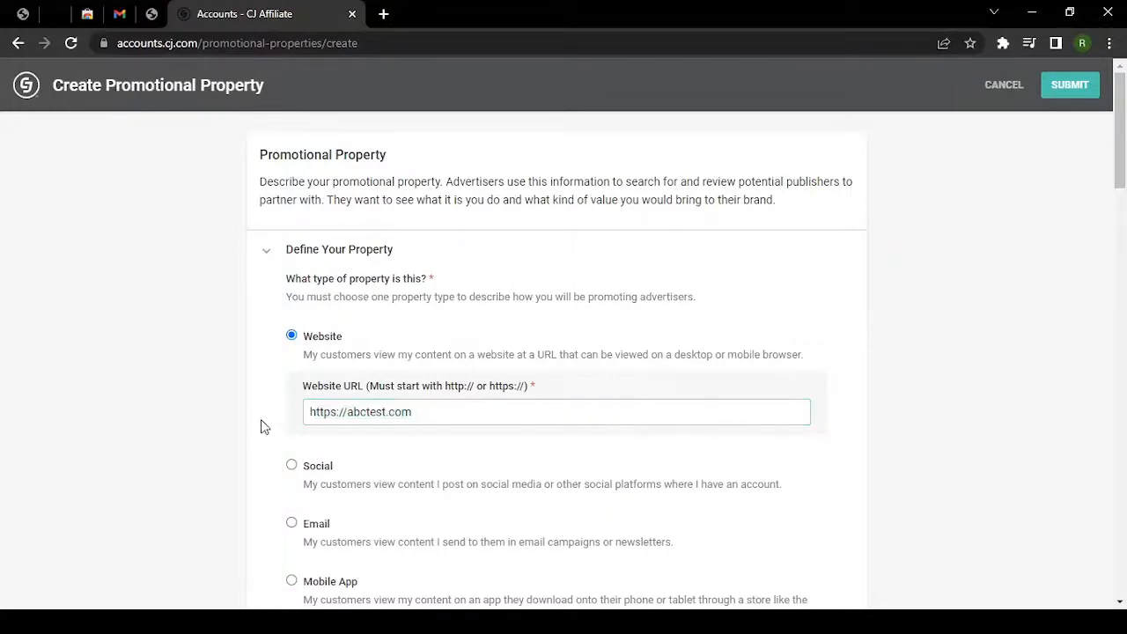
scroll(262, 426, down, 1)
drag(445, 307, 499, 310)
click(279, 333)
scroll(279, 332, down, 8)
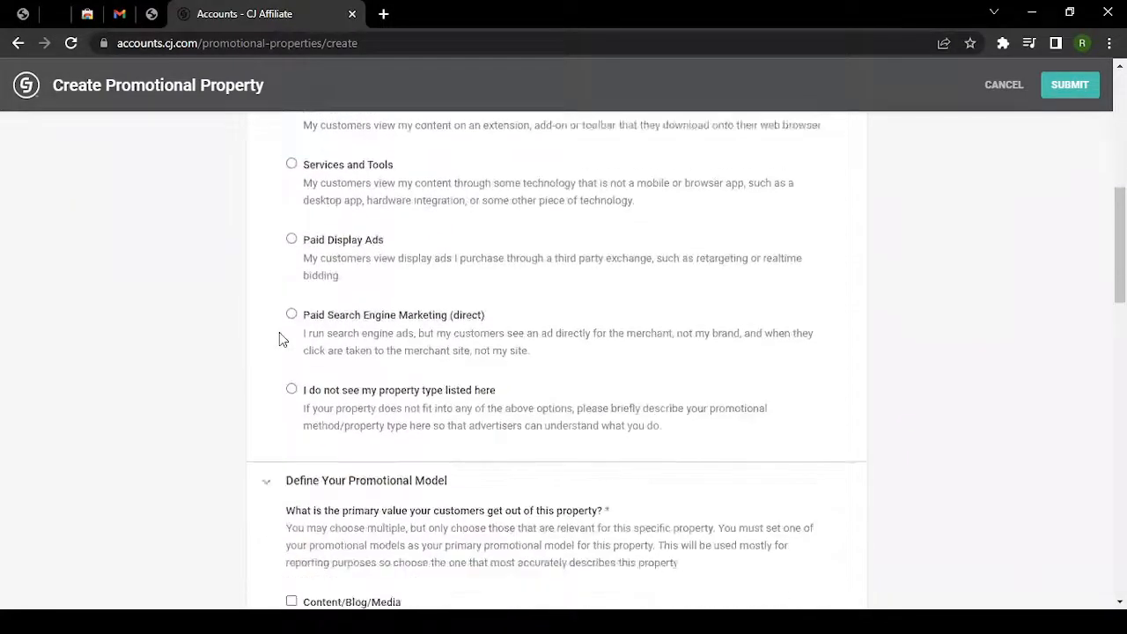
scroll(280, 333, down, 1)
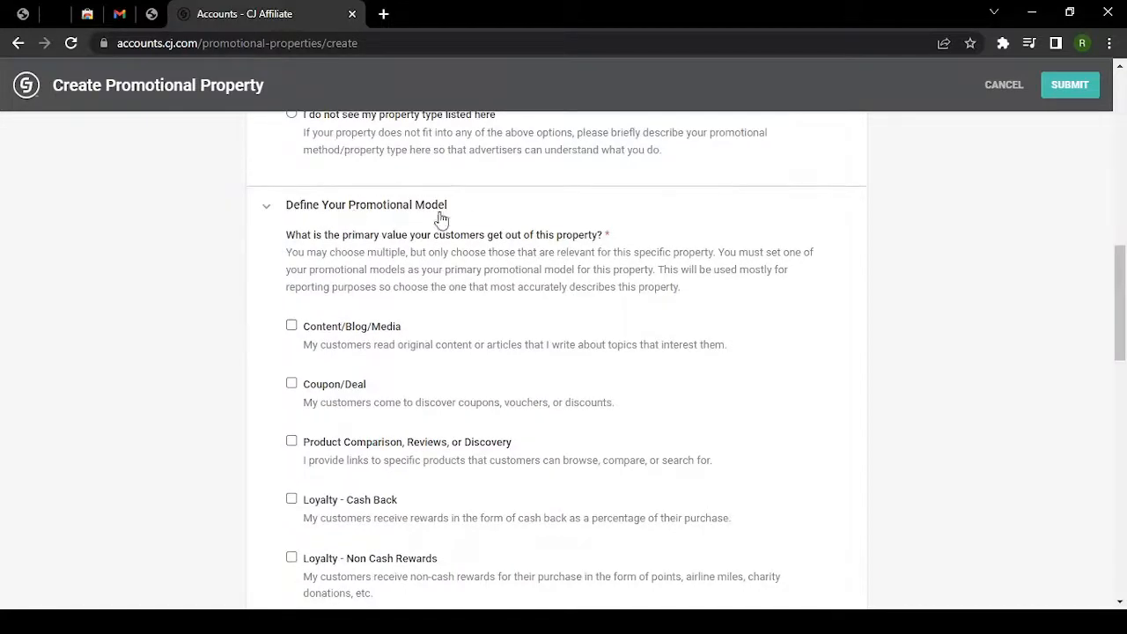
scroll(423, 231, up, 7)
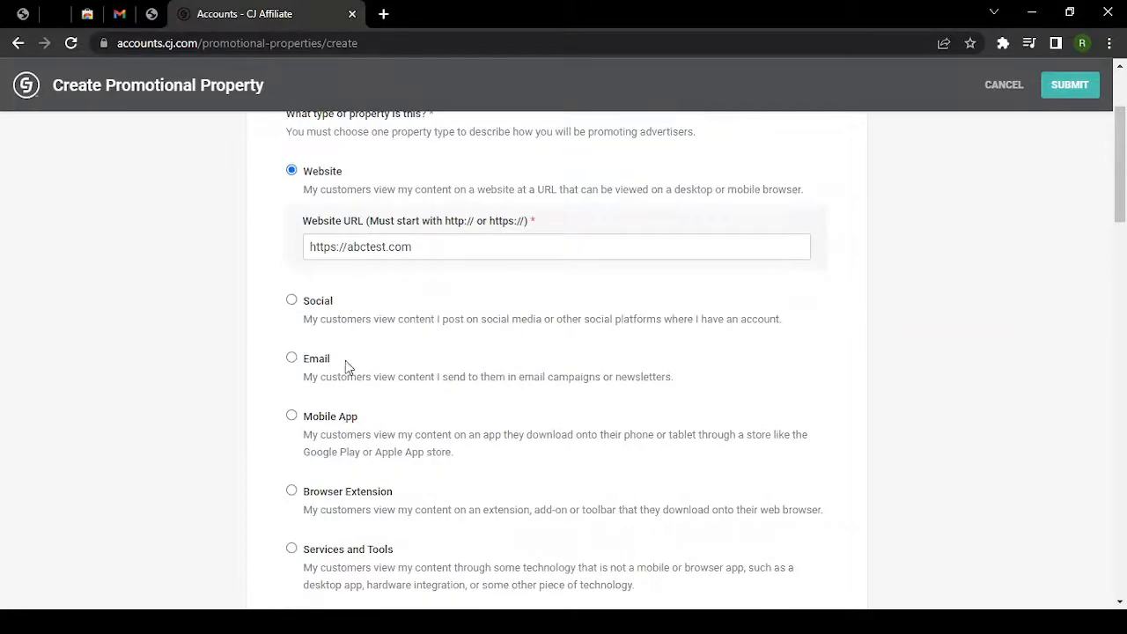
scroll(343, 361, down, 6)
scroll(349, 332, down, 4)
scroll(349, 327, up, 3)
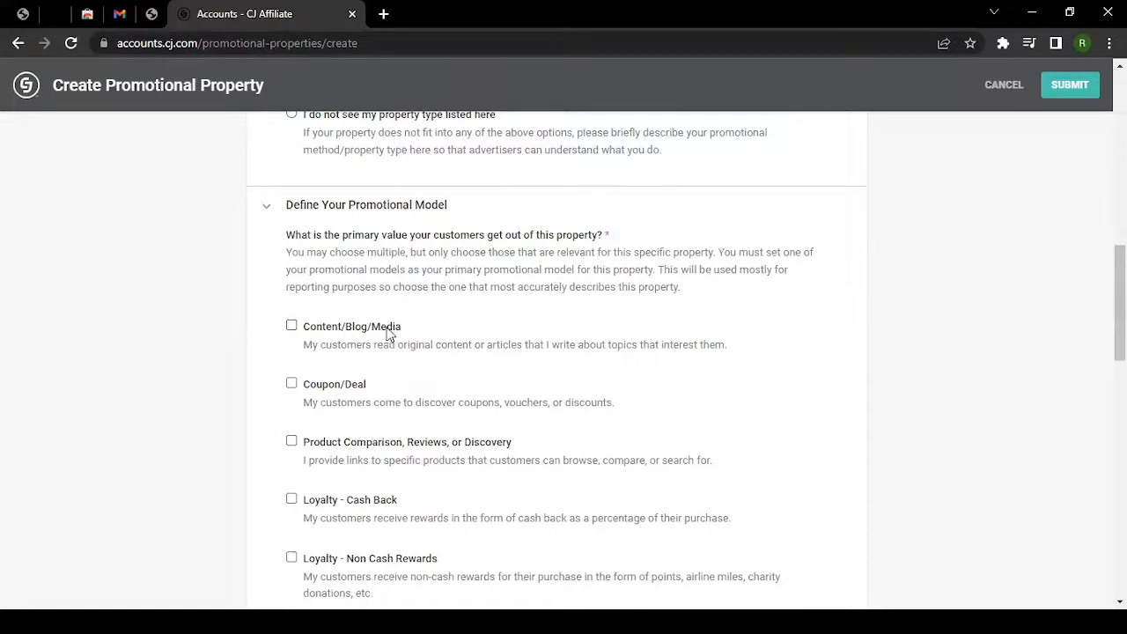
scroll(365, 358, down, 1)
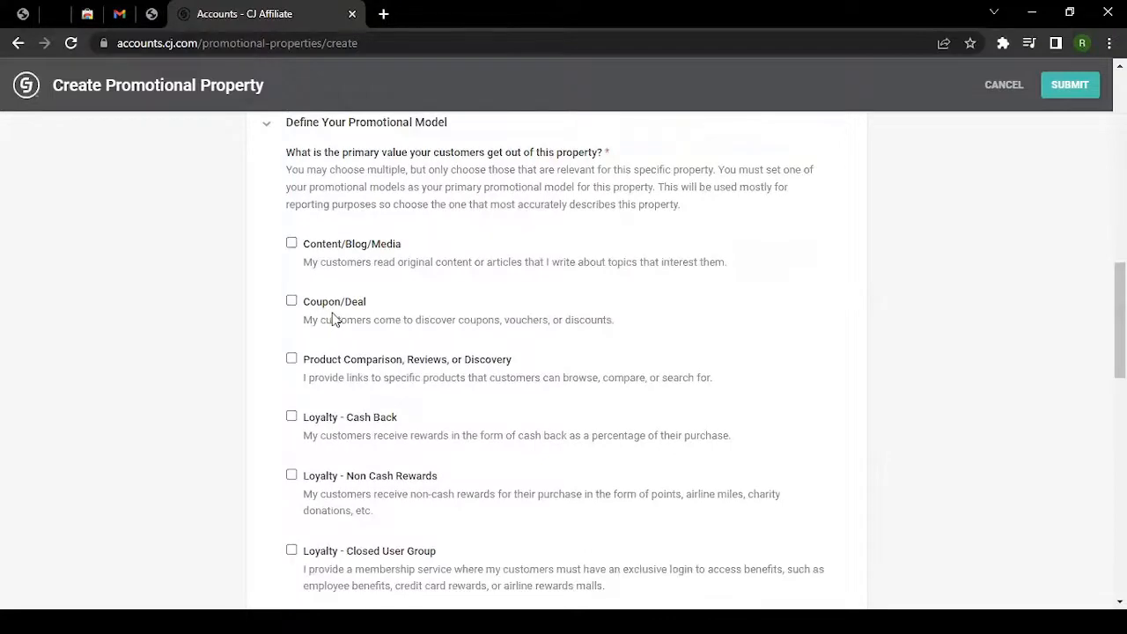
scroll(365, 420, down, 2)
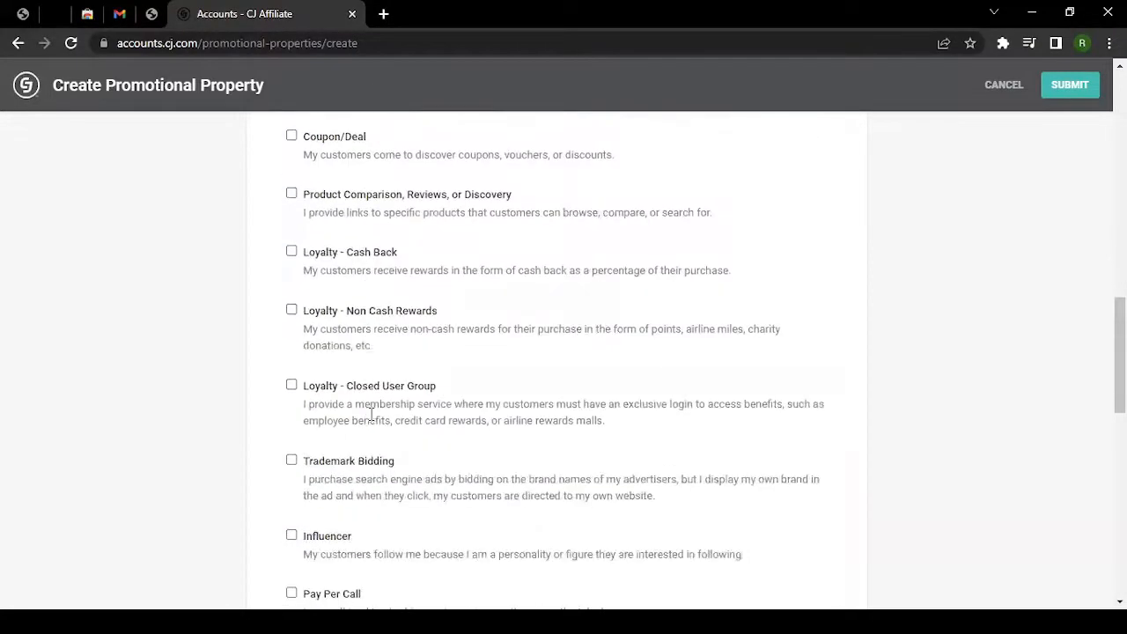
scroll(373, 414, up, 1)
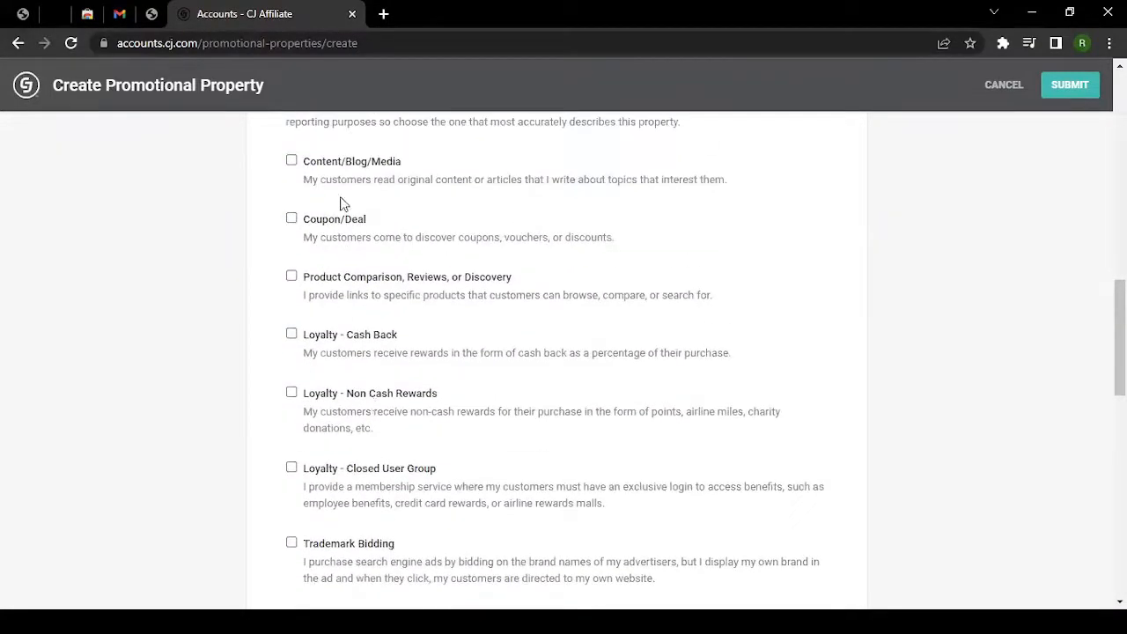
scroll(340, 180, up, 1)
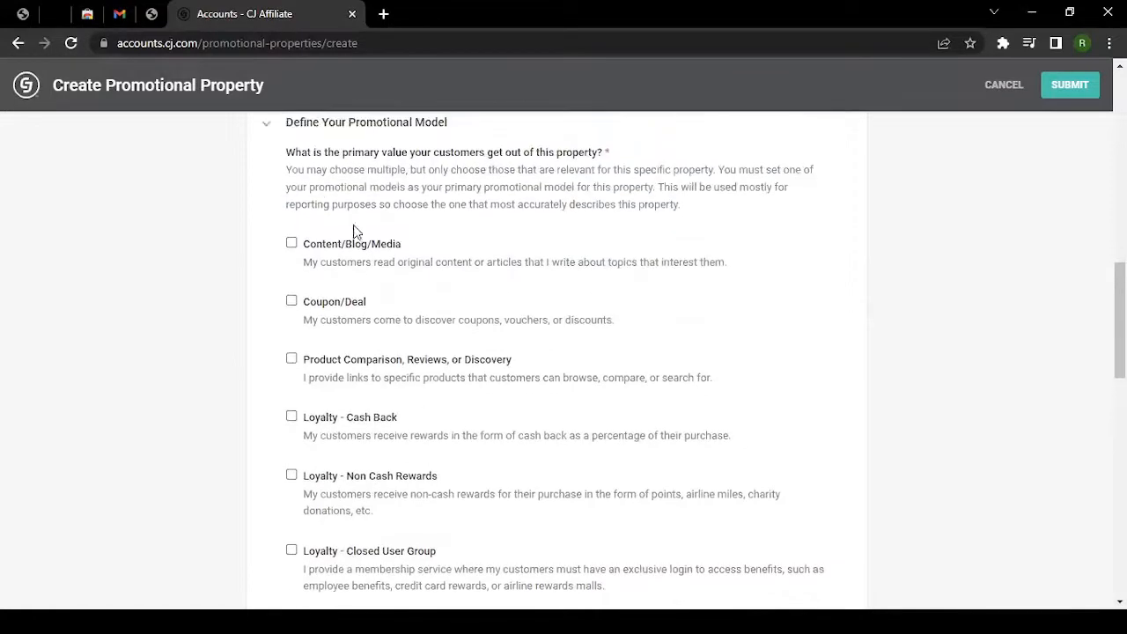
Check Content/Blog/Media and Coupon/Deal, making Content/Blog/Media the primary promotional model.
click(291, 244)
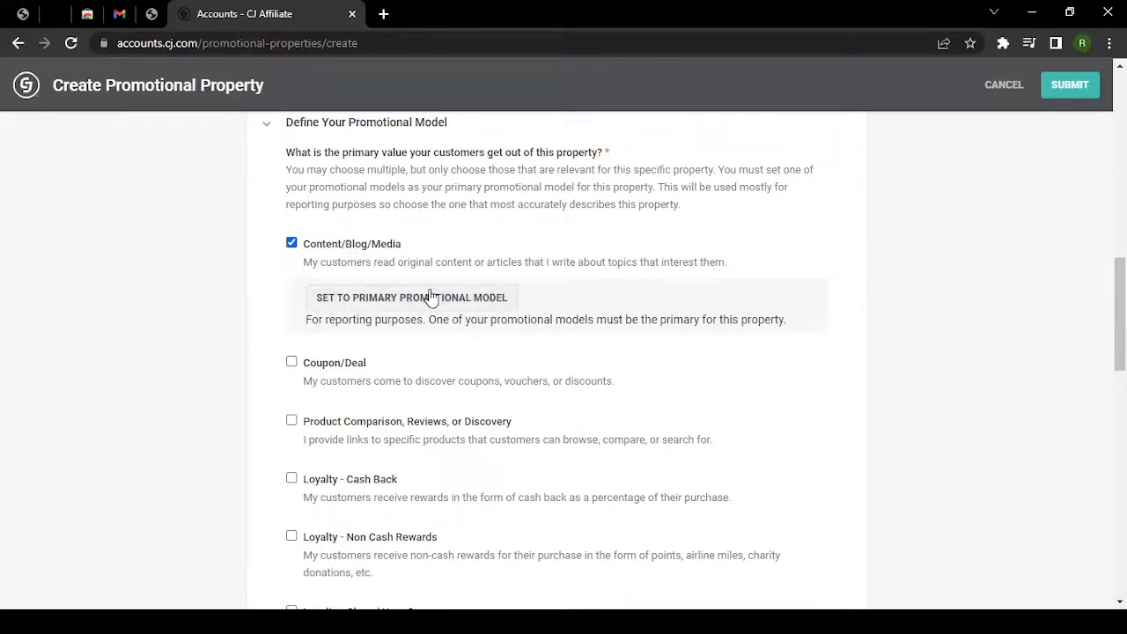
click(291, 363)
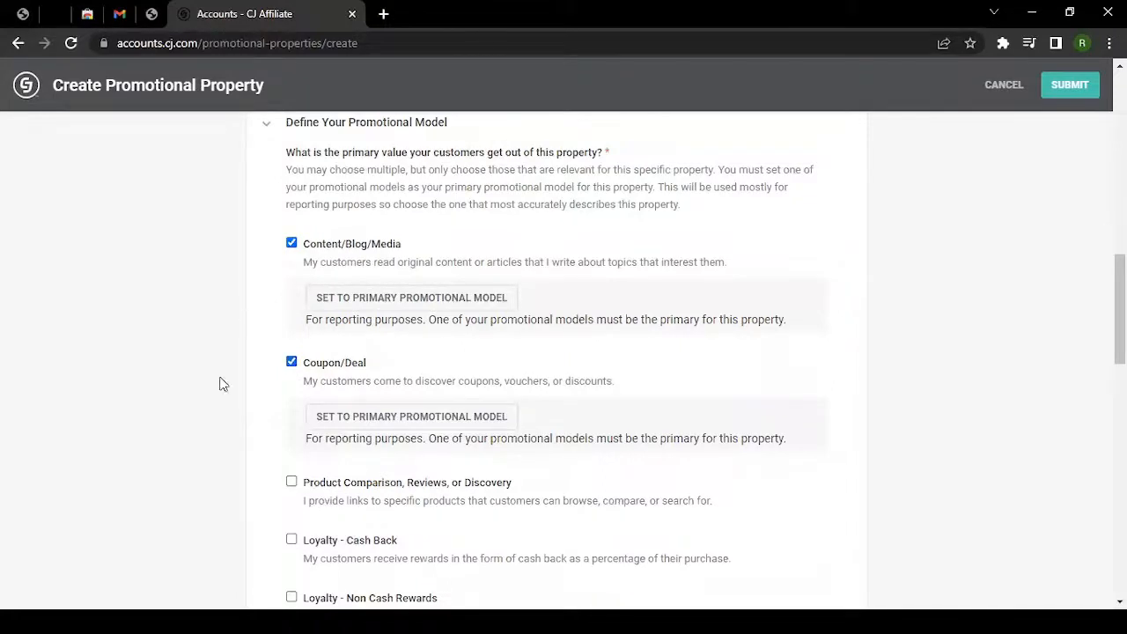
scroll(234, 403, down, 1)
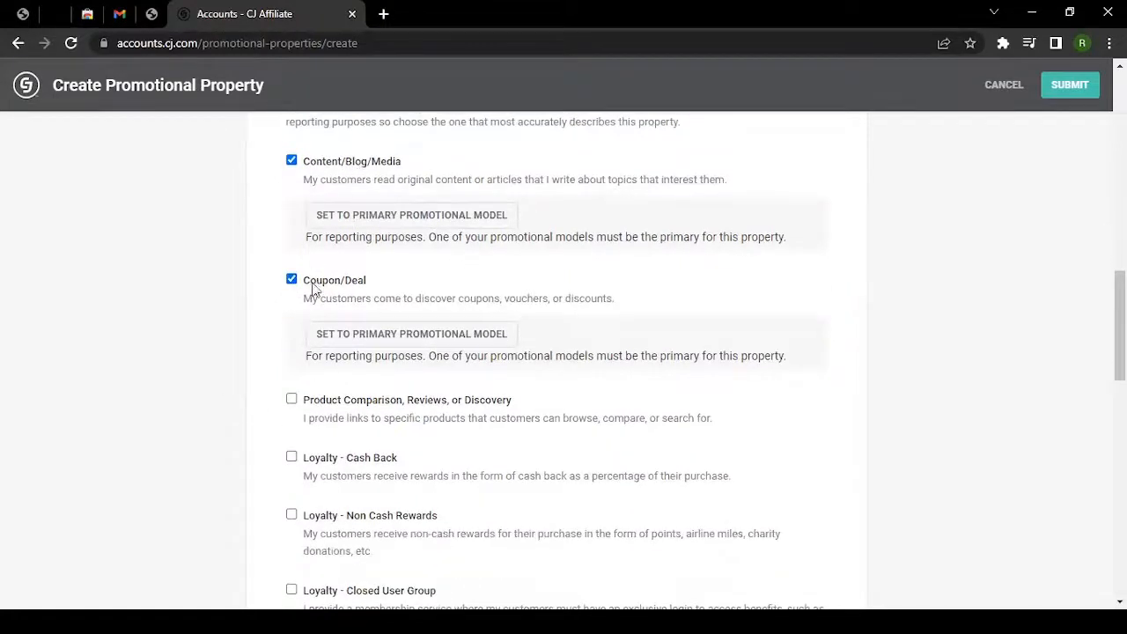
click(382, 218)
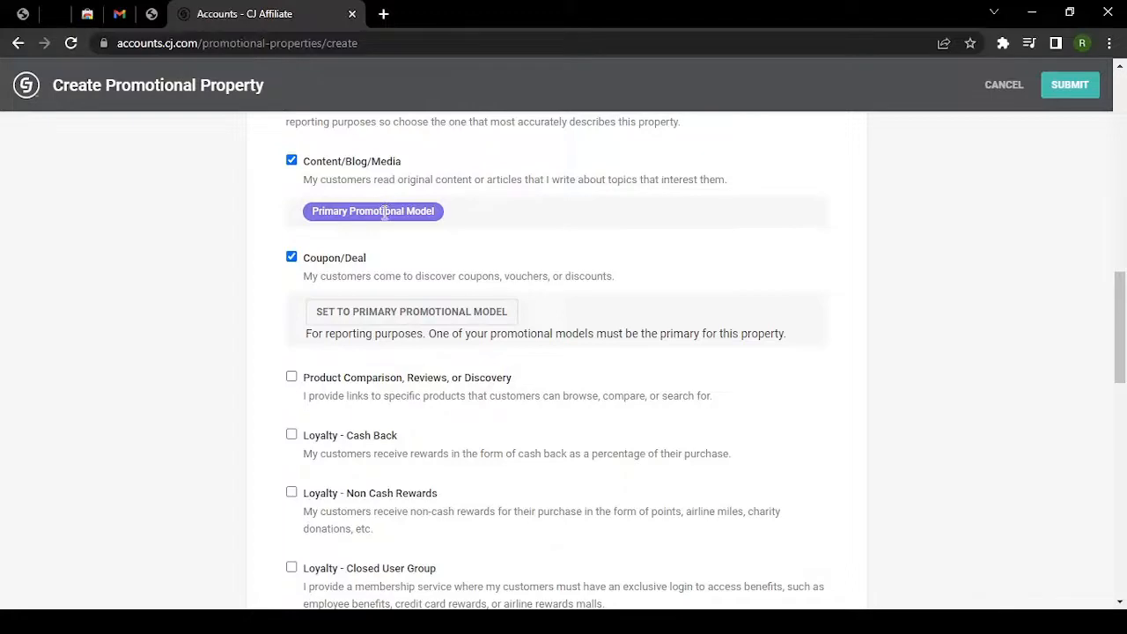
scroll(254, 335, down, 2)
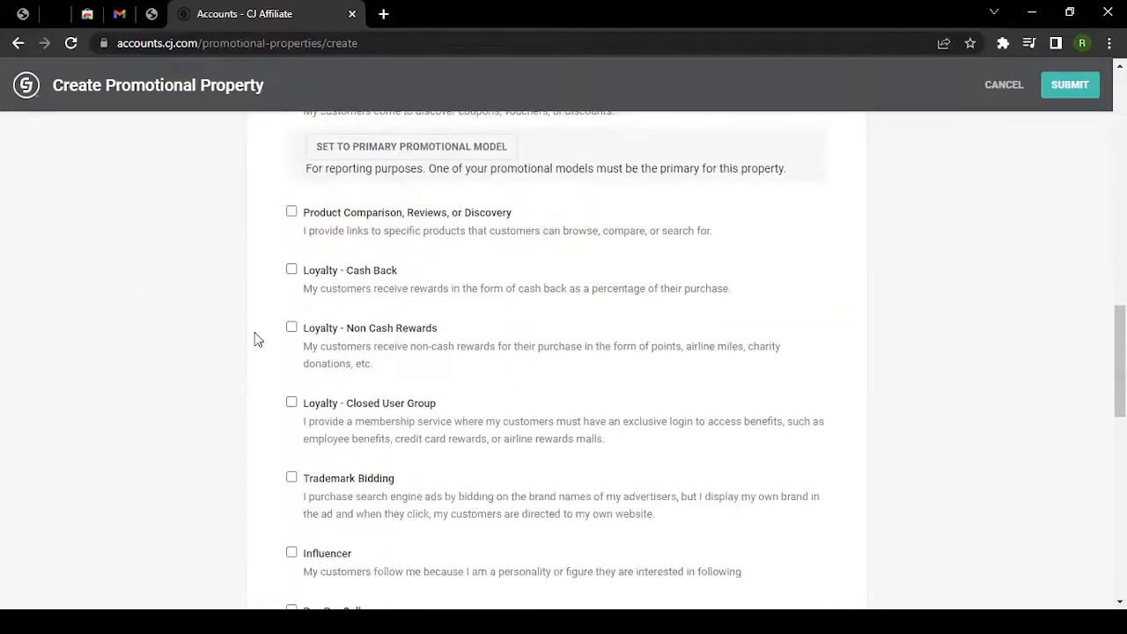
scroll(255, 339, down, 6)
scroll(252, 337, down, 1)
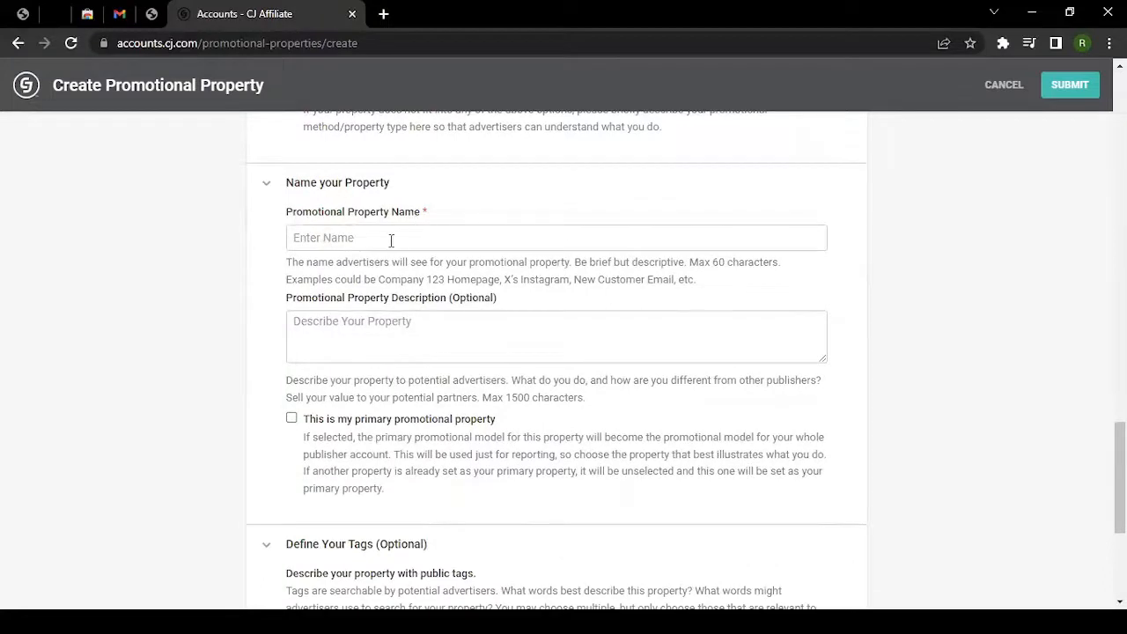
Fill the property name with the ABC Test suggestion and tick 'This is my primary promotional property'.
click(331, 240)
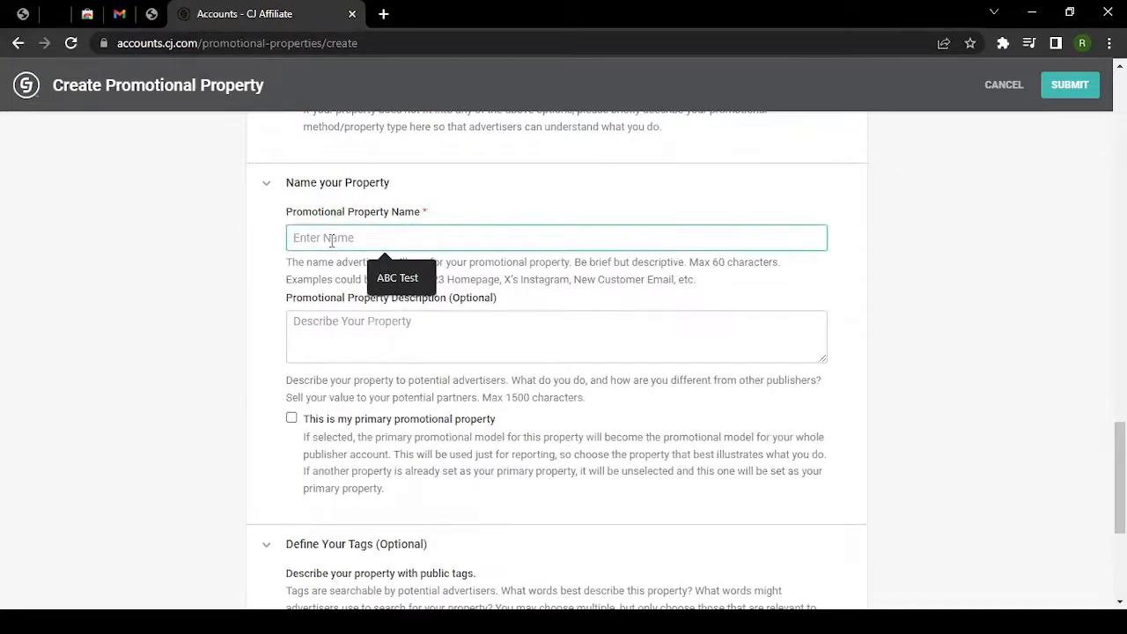
click(393, 268)
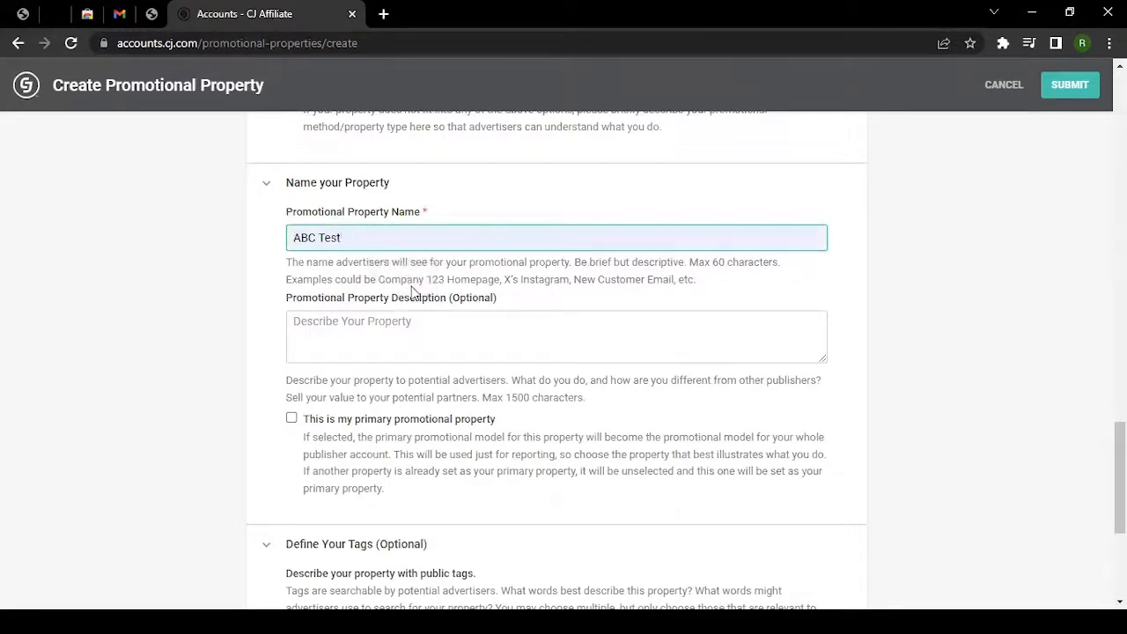
scroll(393, 269, down, 1)
click(393, 271)
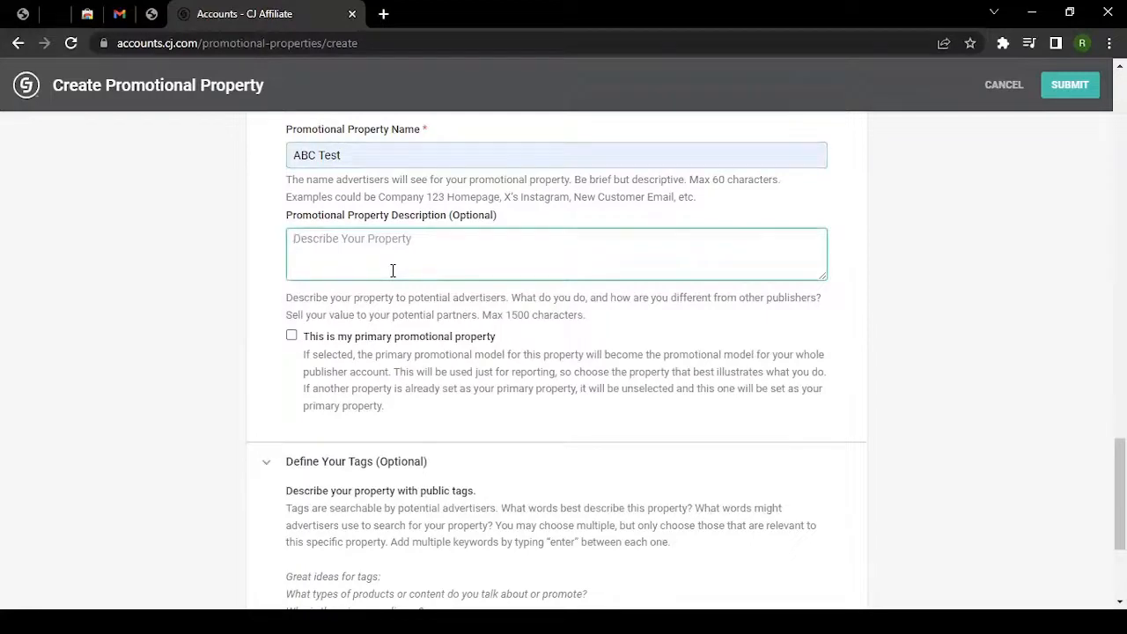
click(293, 340)
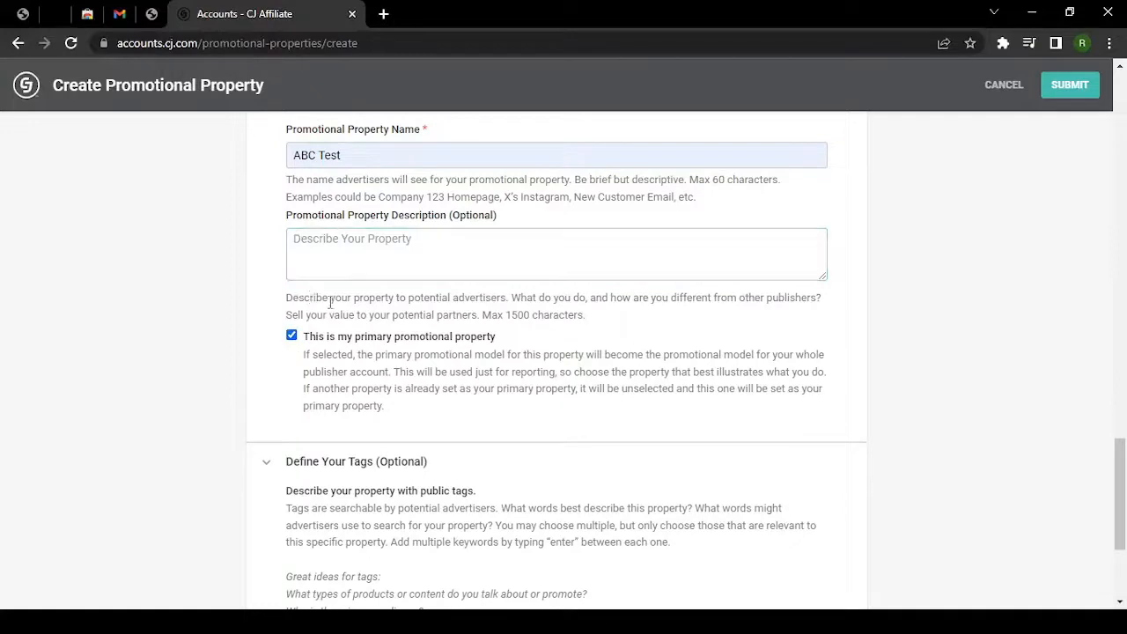
scroll(330, 302, down, 3)
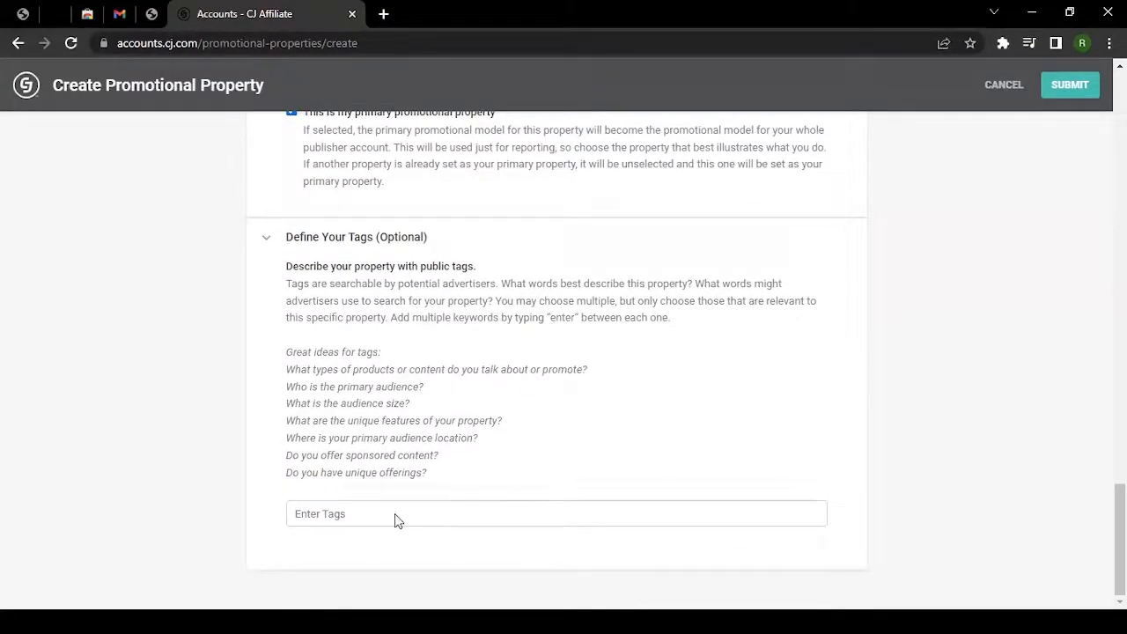
Create the two tags abc and abctest on the property.
click(371, 516)
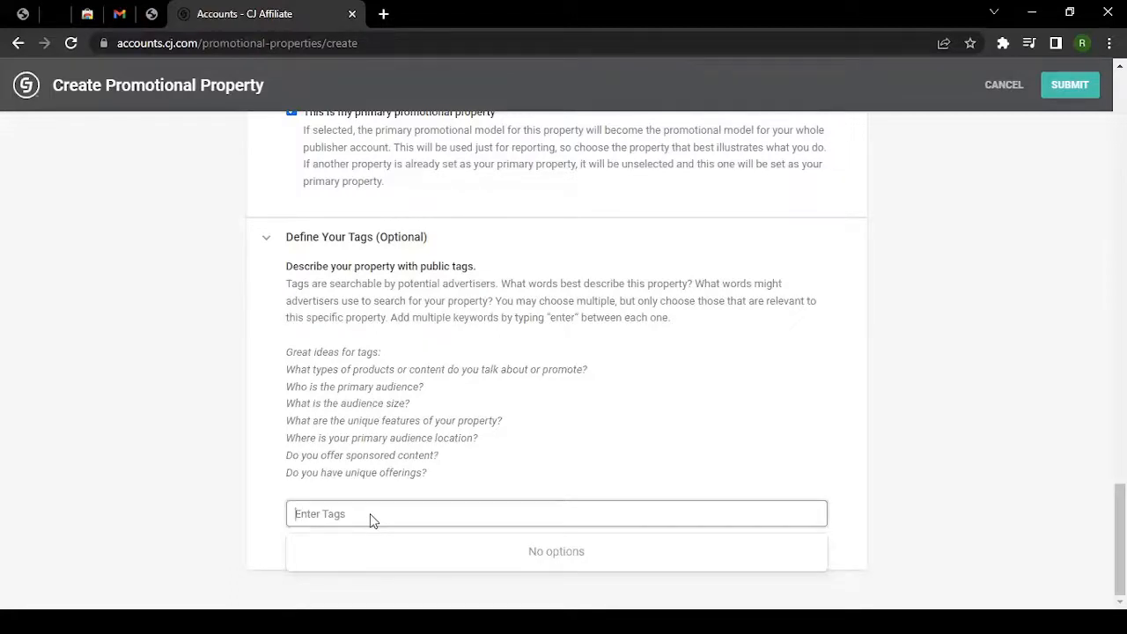
text(abc)
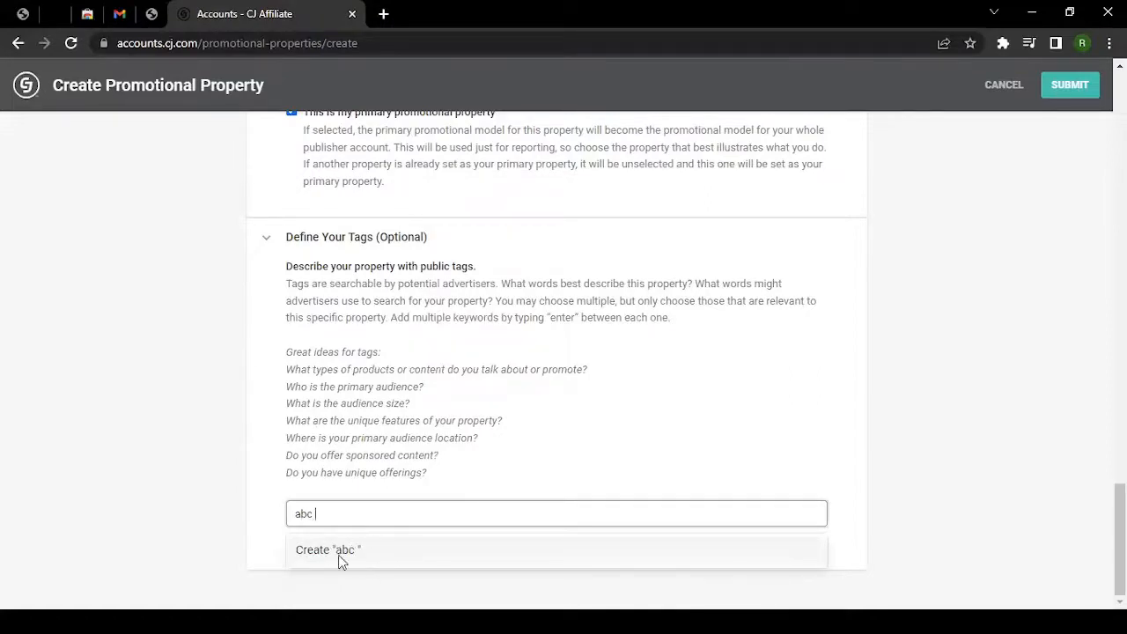
click(355, 553)
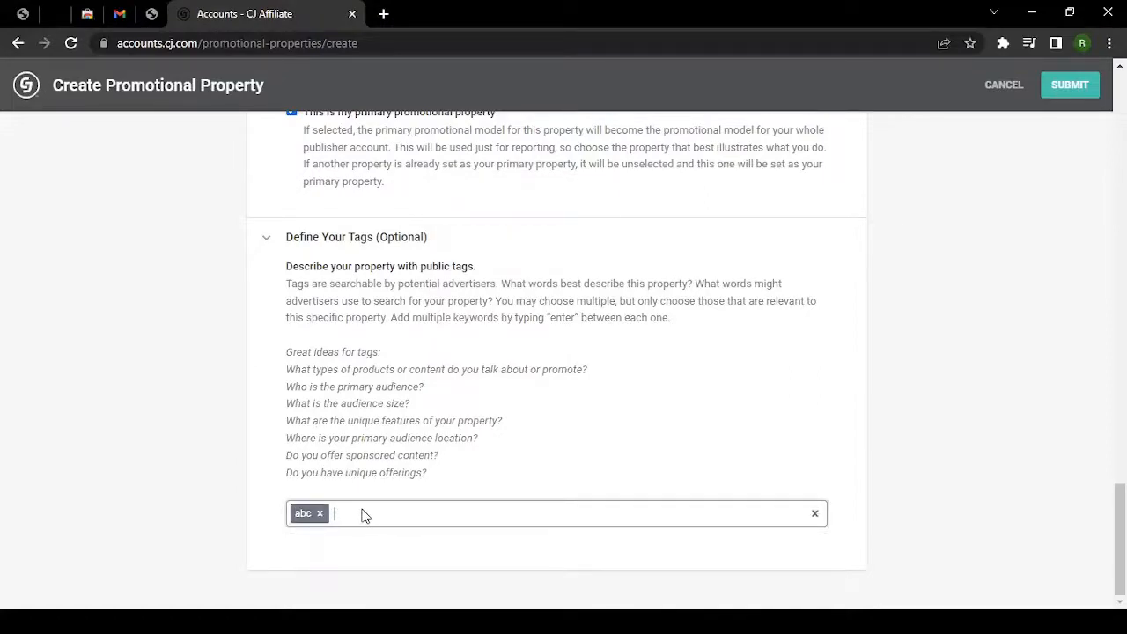
click(368, 526)
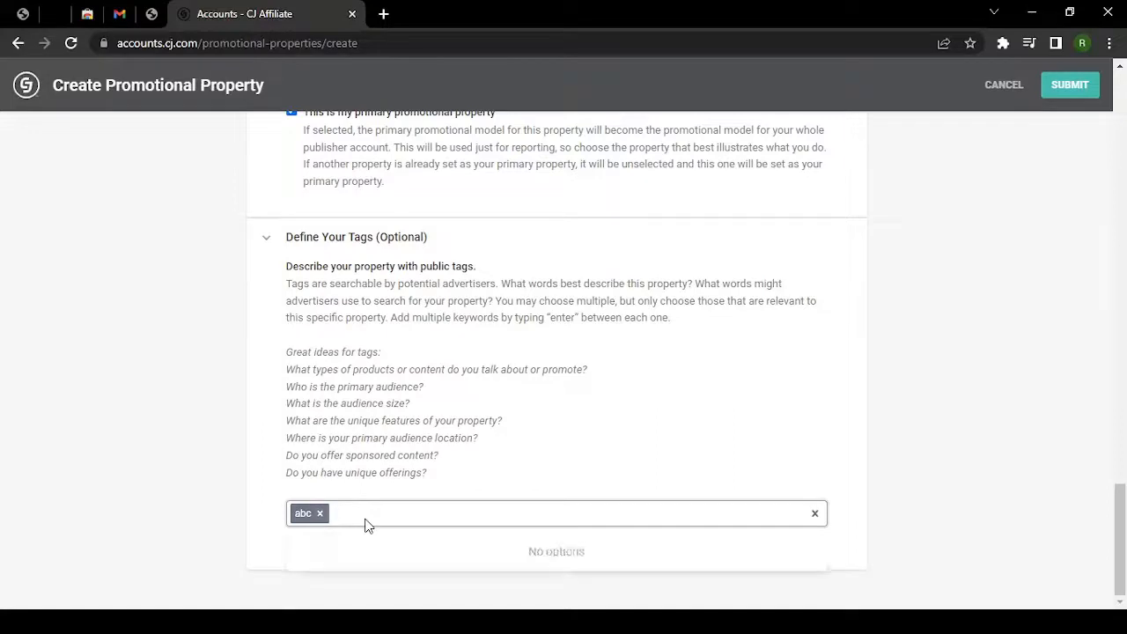
text(abct)
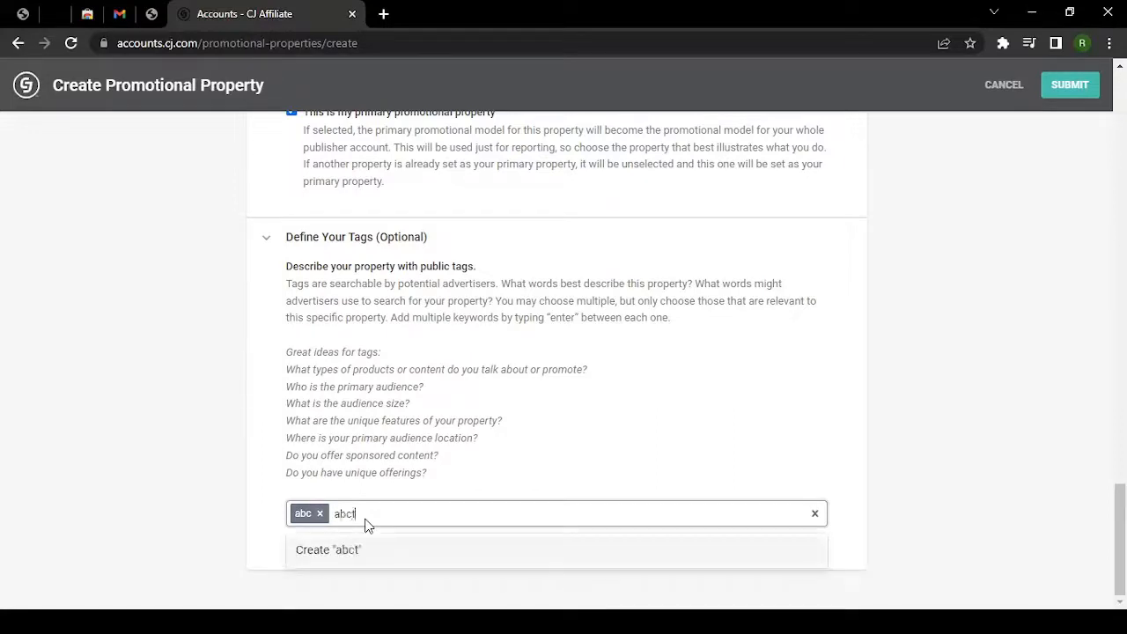
text(est)
click(352, 550)
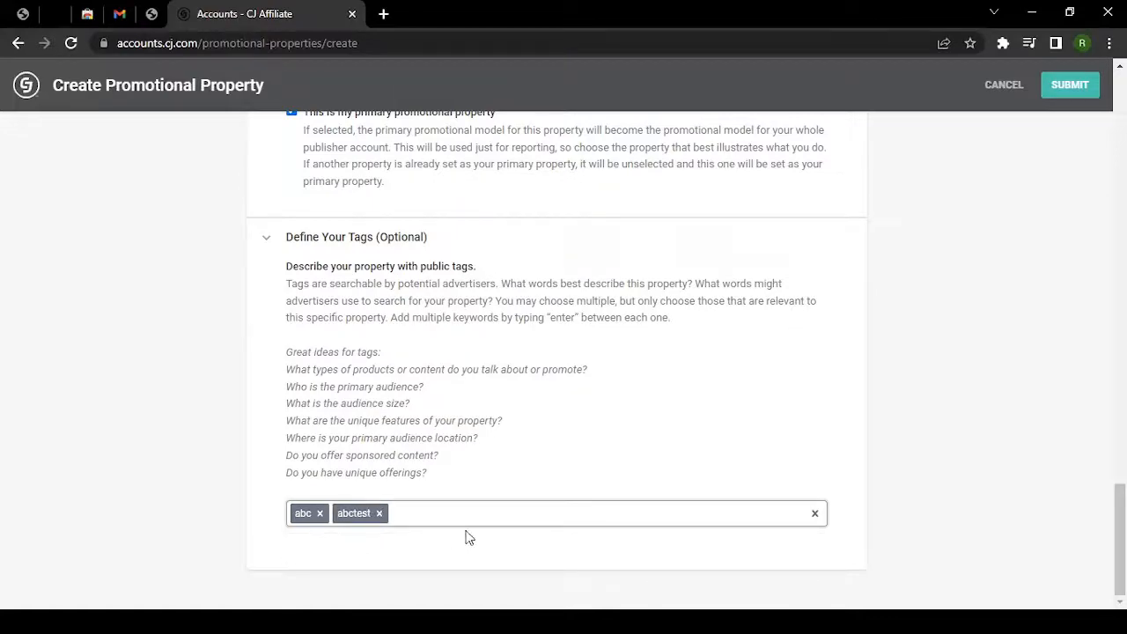
Check the ABC Test website property entries, then submit the new promotional property.
scroll(264, 476, up, 15)
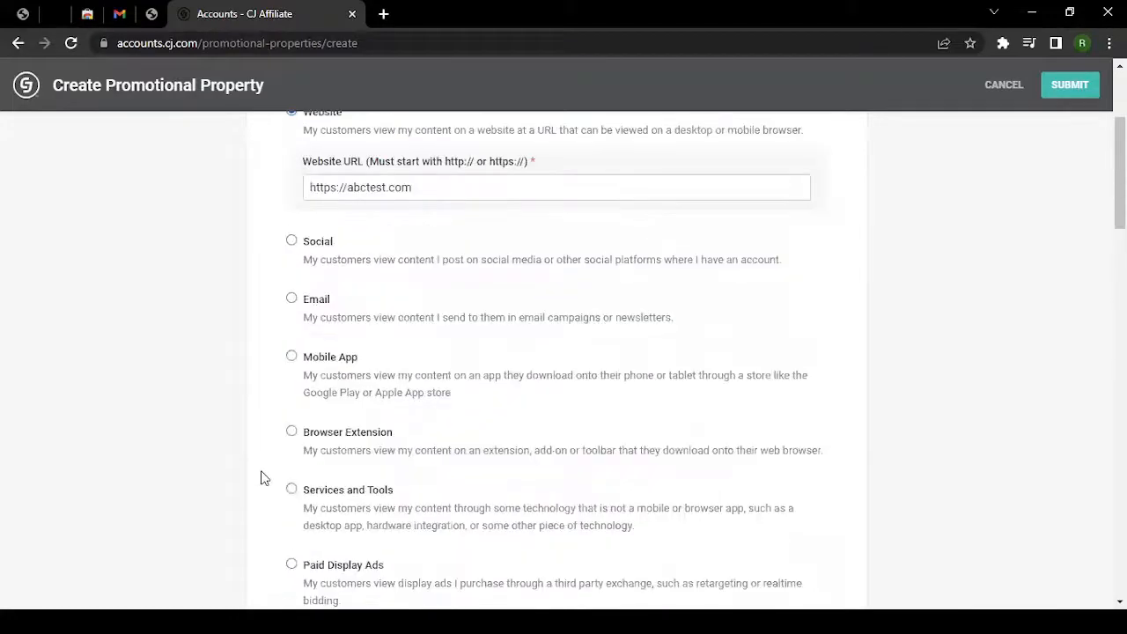
scroll(299, 493, up, 3)
scroll(401, 308, down, 7)
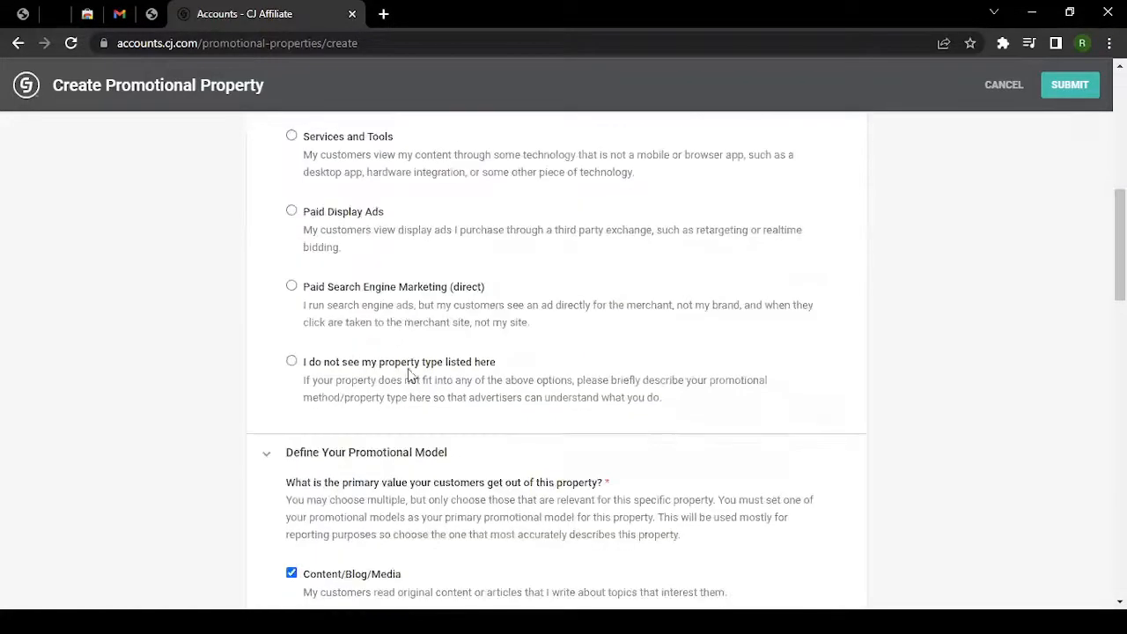
scroll(405, 336, down, 7)
scroll(423, 352, up, 3)
scroll(388, 392, down, 6)
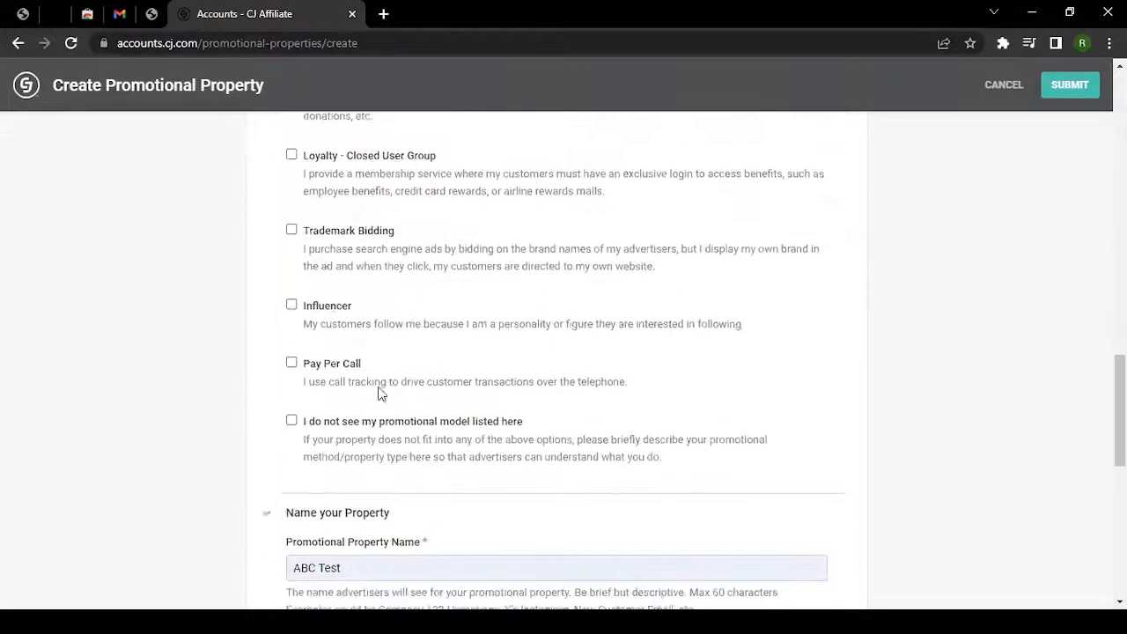
scroll(381, 394, down, 4)
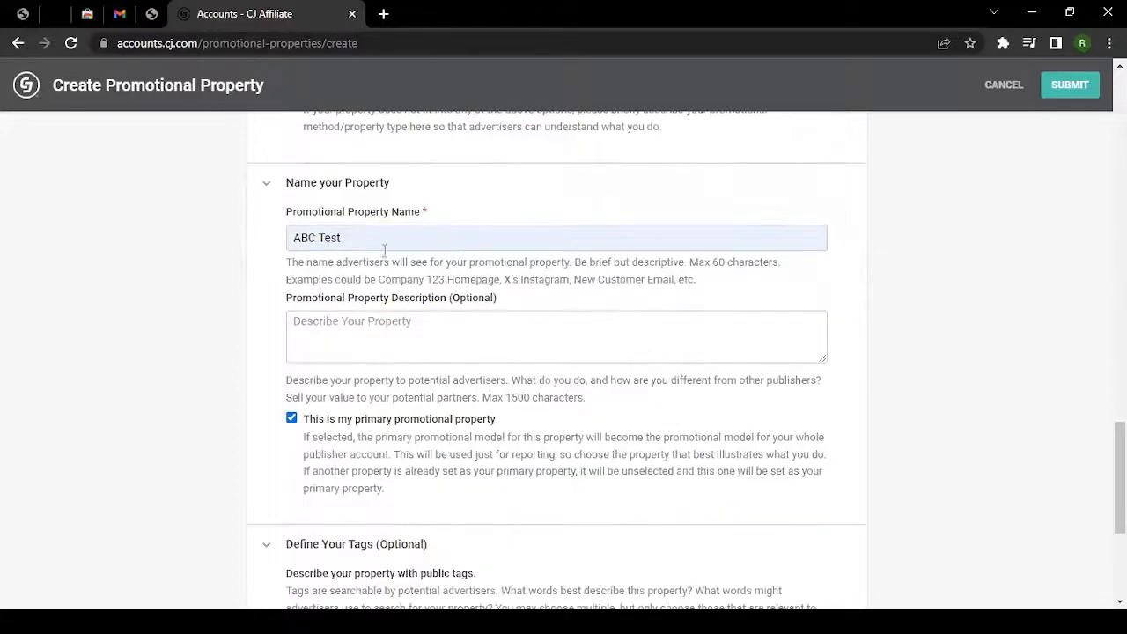
scroll(384, 246, down, 4)
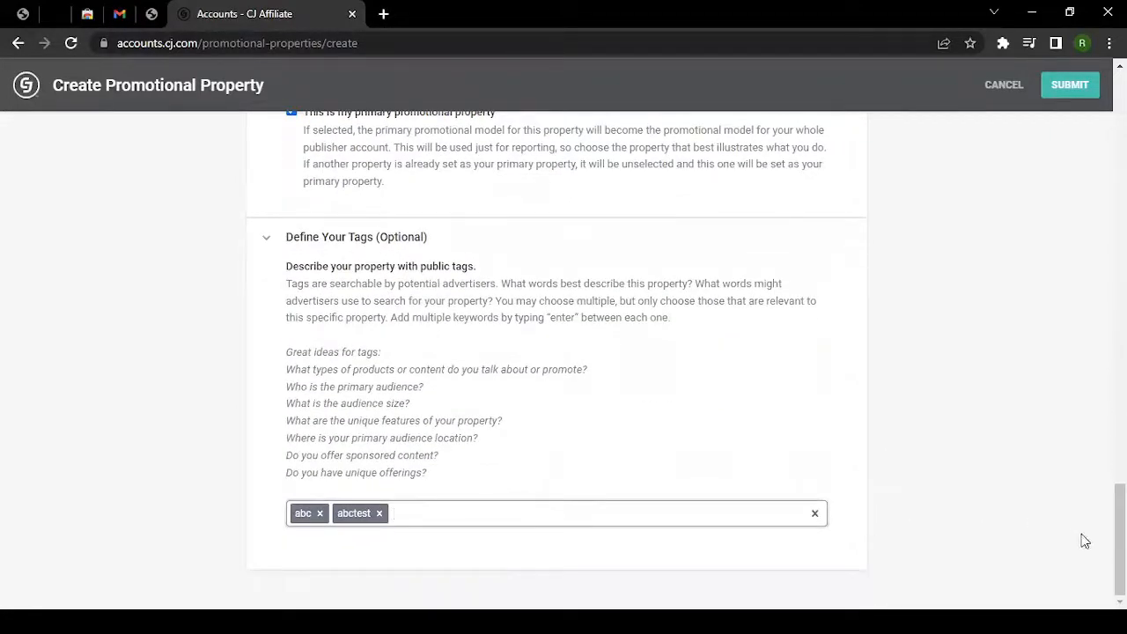
drag(1120, 537, 1120, 236)
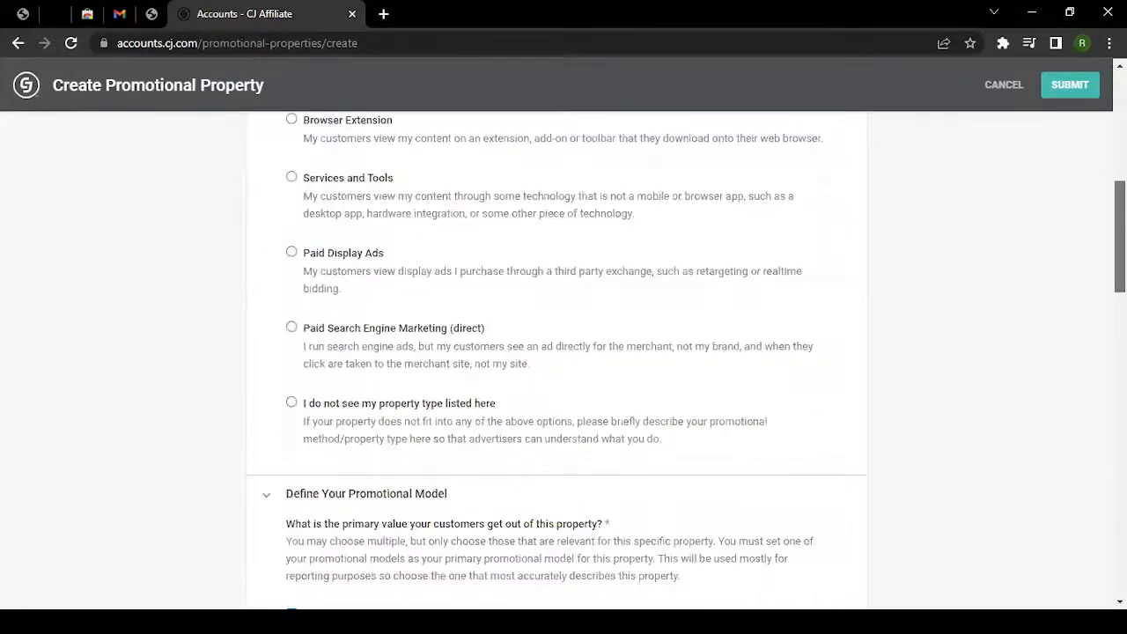
click(1073, 91)
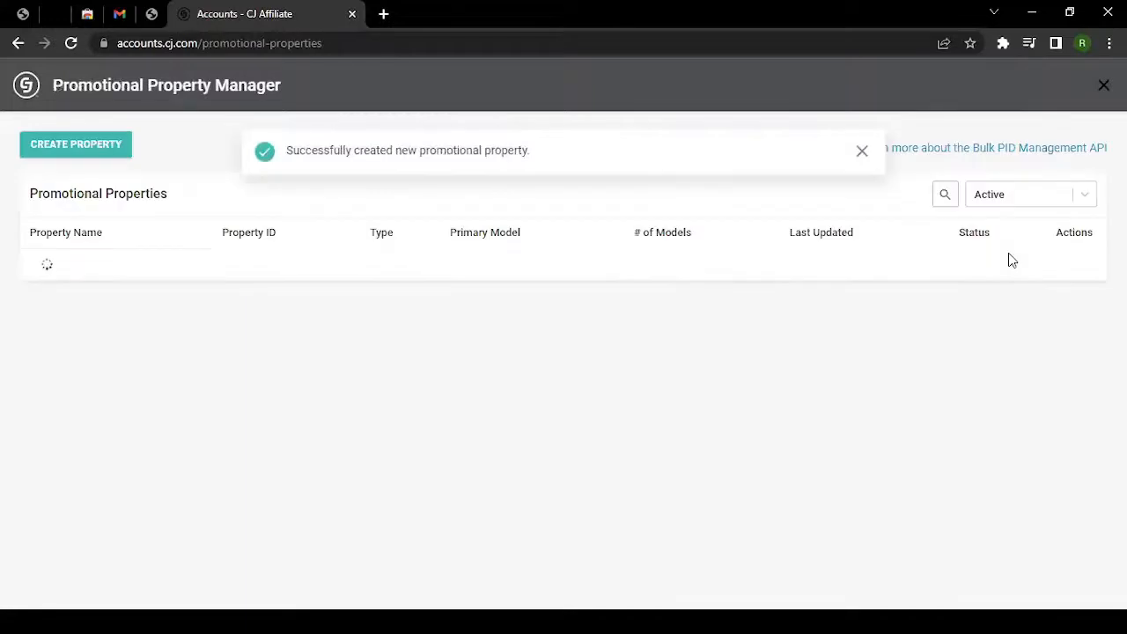
Dismiss the ABC Test success banner and close the Promotional Property Manager.
click(862, 151)
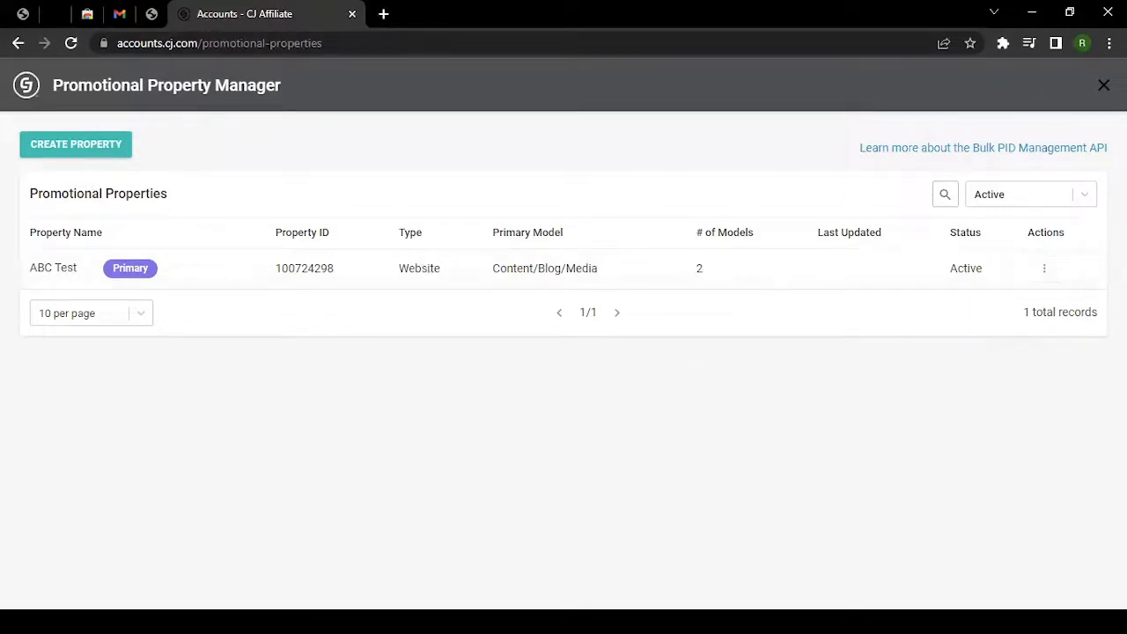
click(1103, 85)
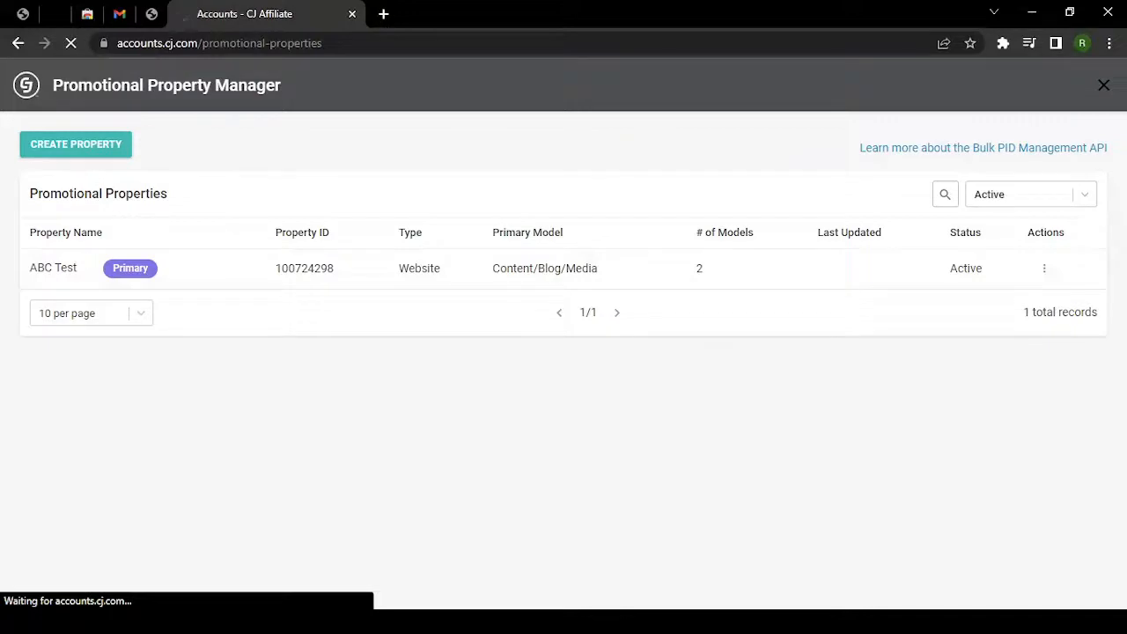
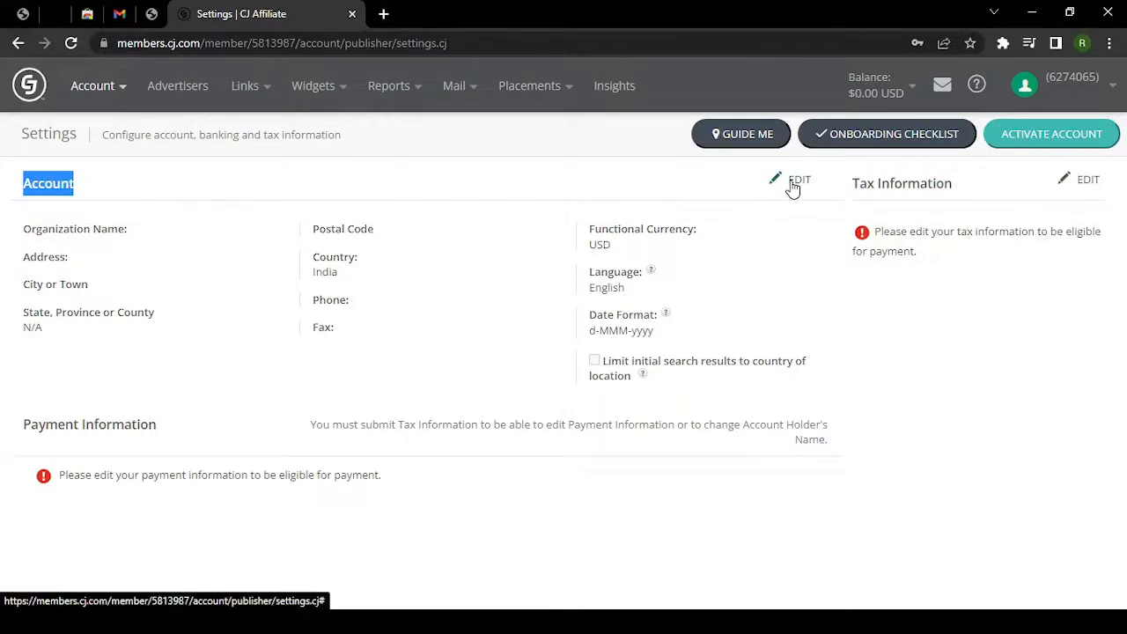
On the Settings page, start editing the Account section to bring up the password prompt.
click(790, 185)
Unlock the Account section with the saved account password.
click(529, 293)
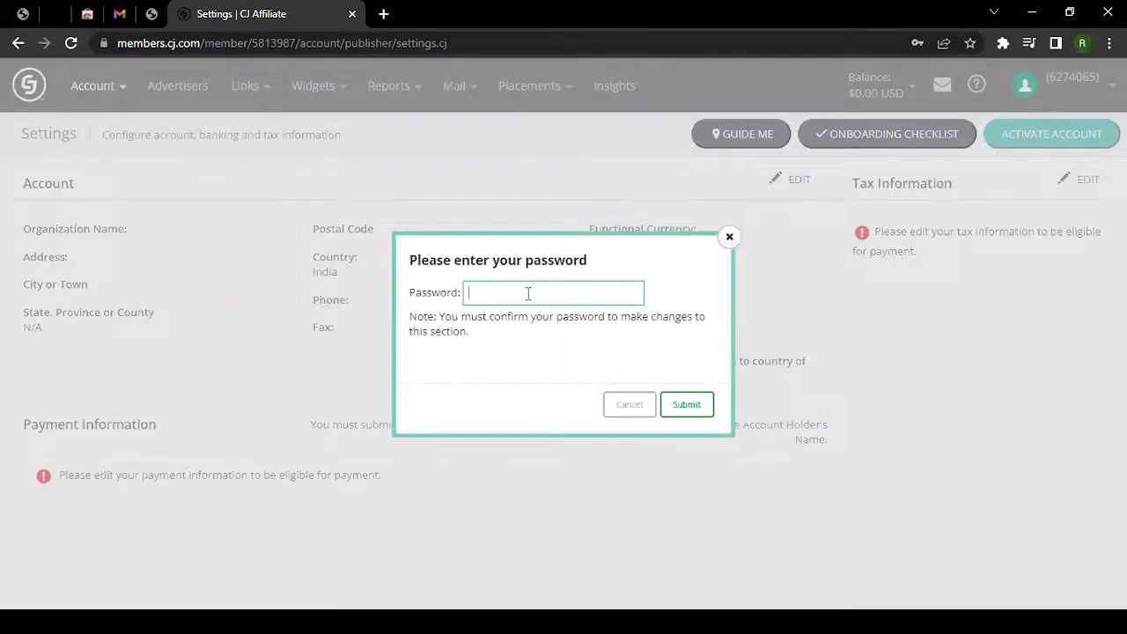
click(529, 294)
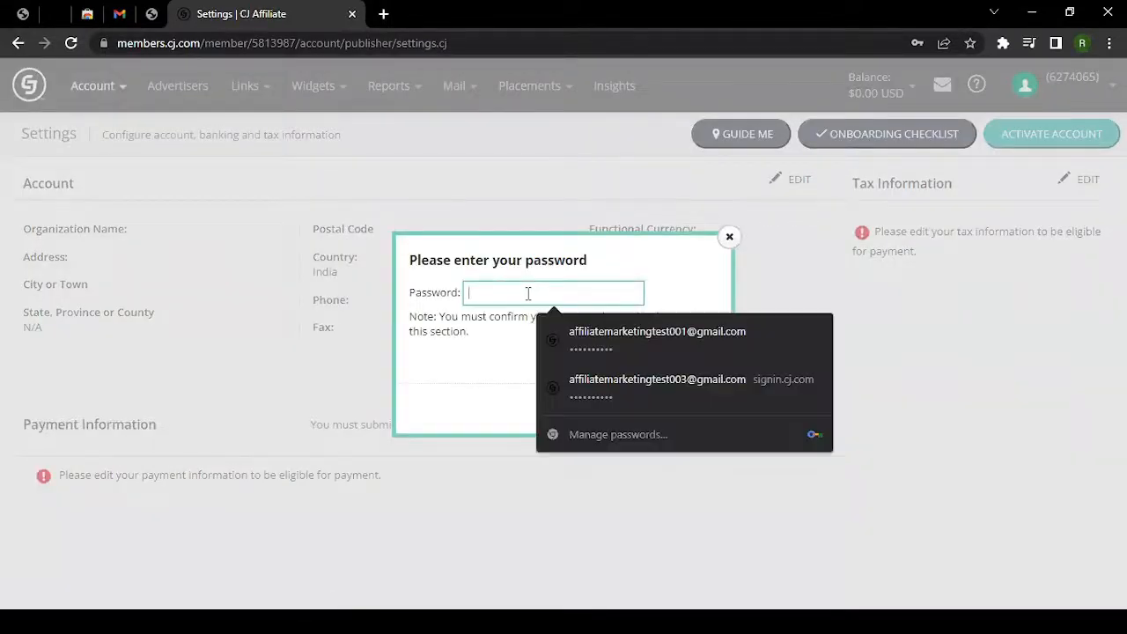
click(625, 381)
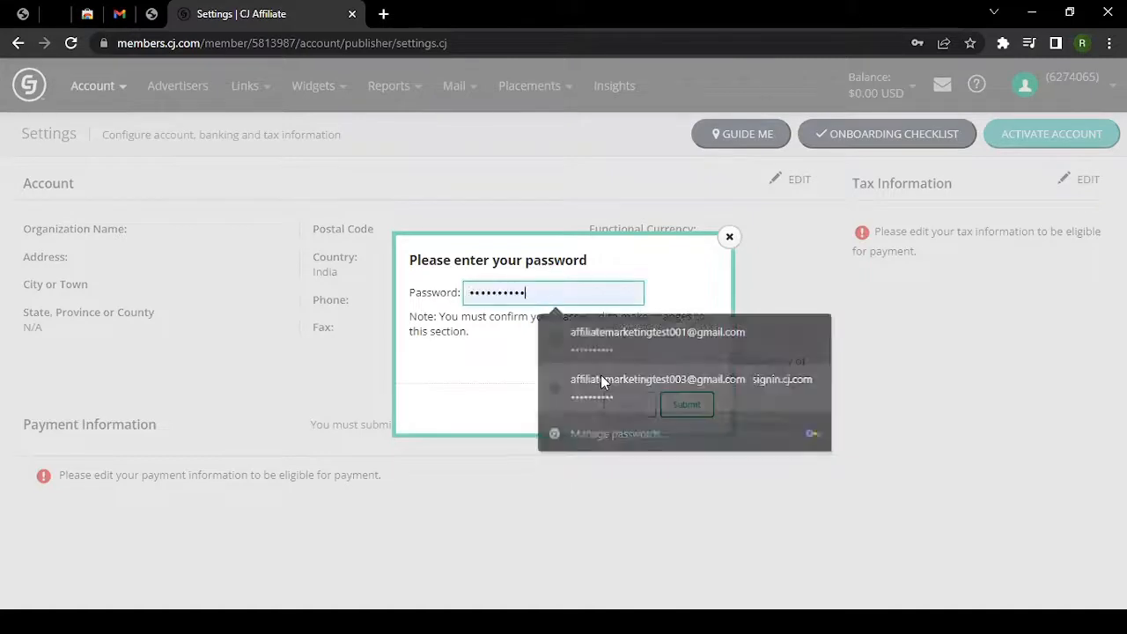
click(686, 405)
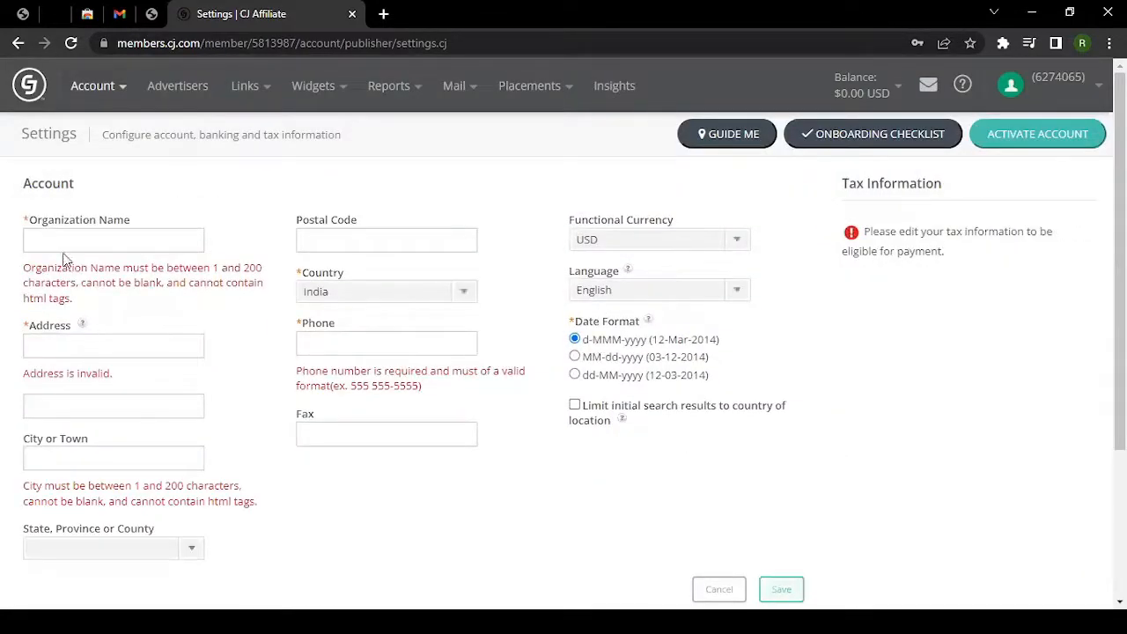
Fill in organization name ABC Test and both street address lines.
scroll(185, 313, down, 1)
scroll(185, 313, down, 2)
scroll(181, 312, up, 4)
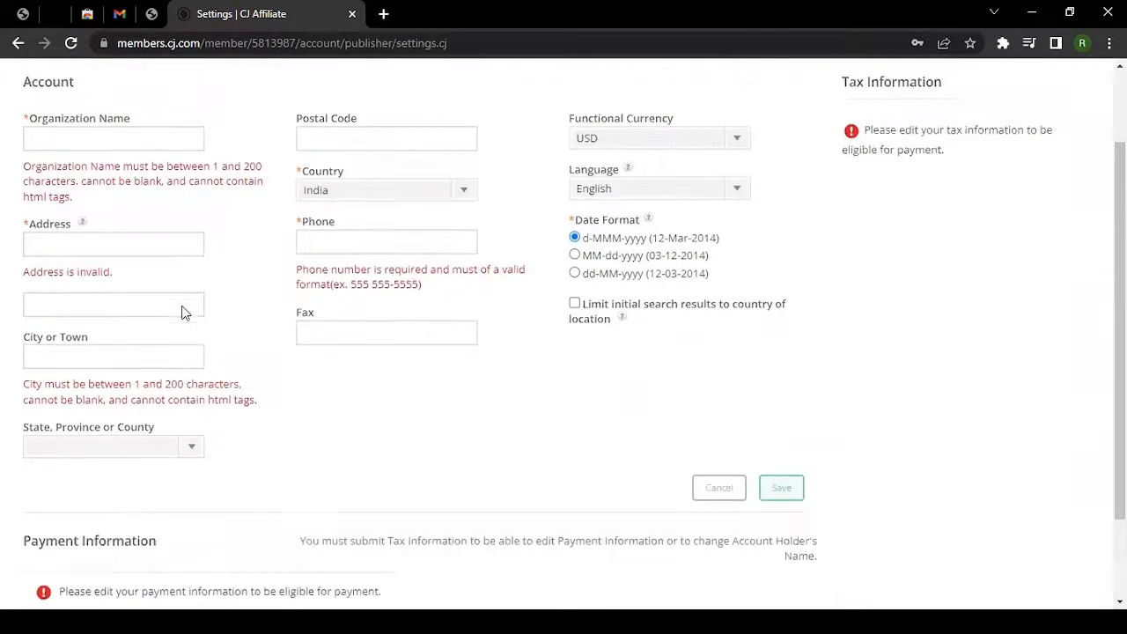
click(46, 240)
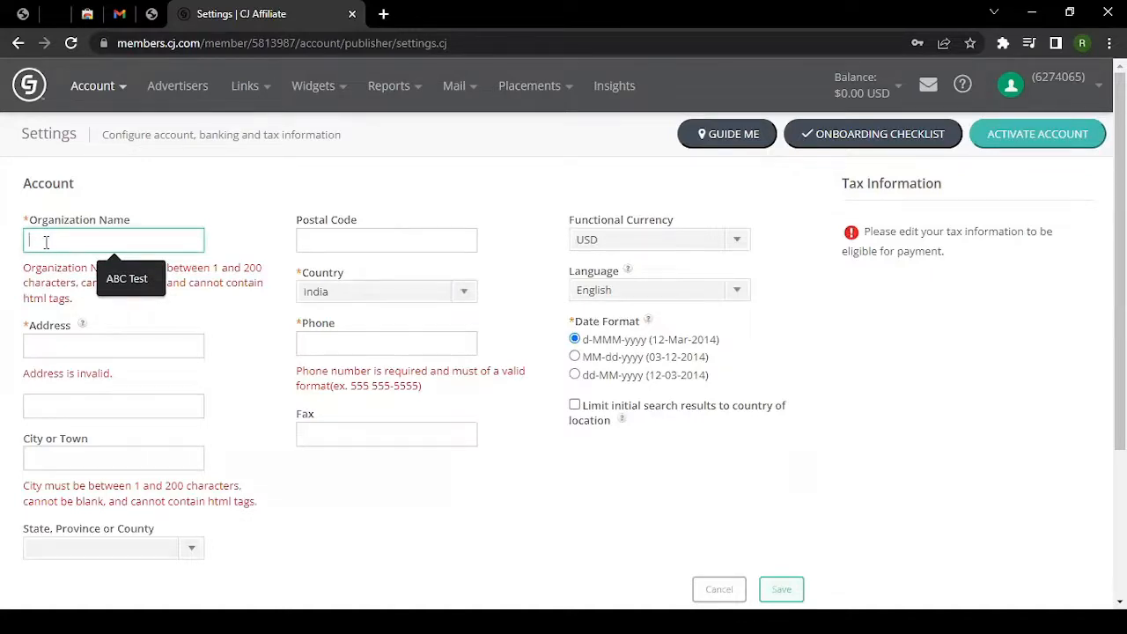
click(129, 279)
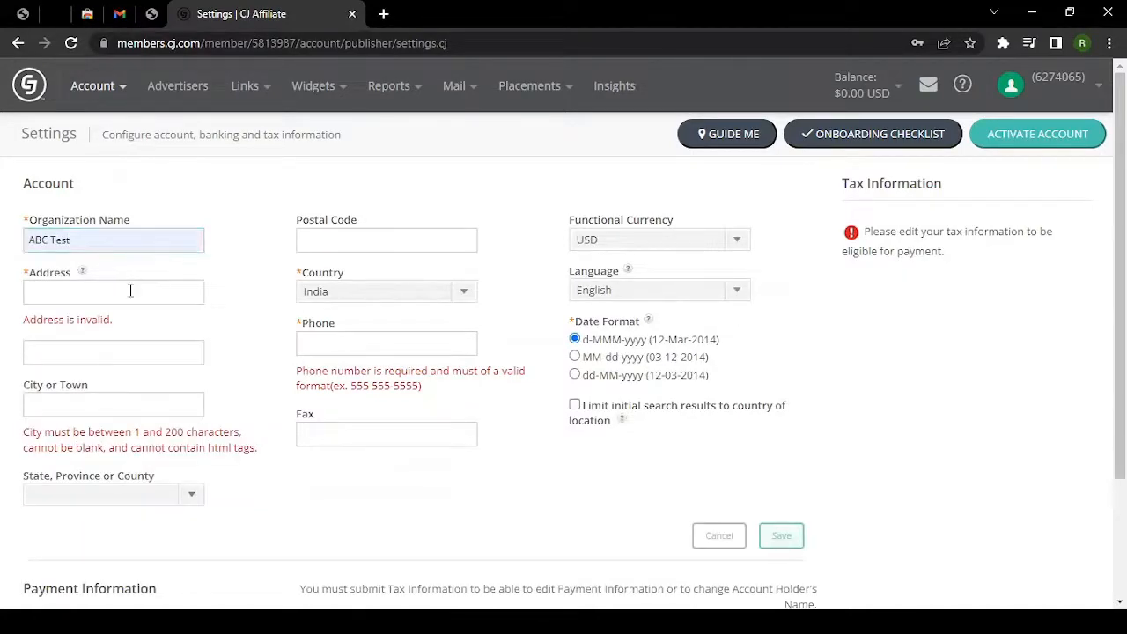
click(127, 292)
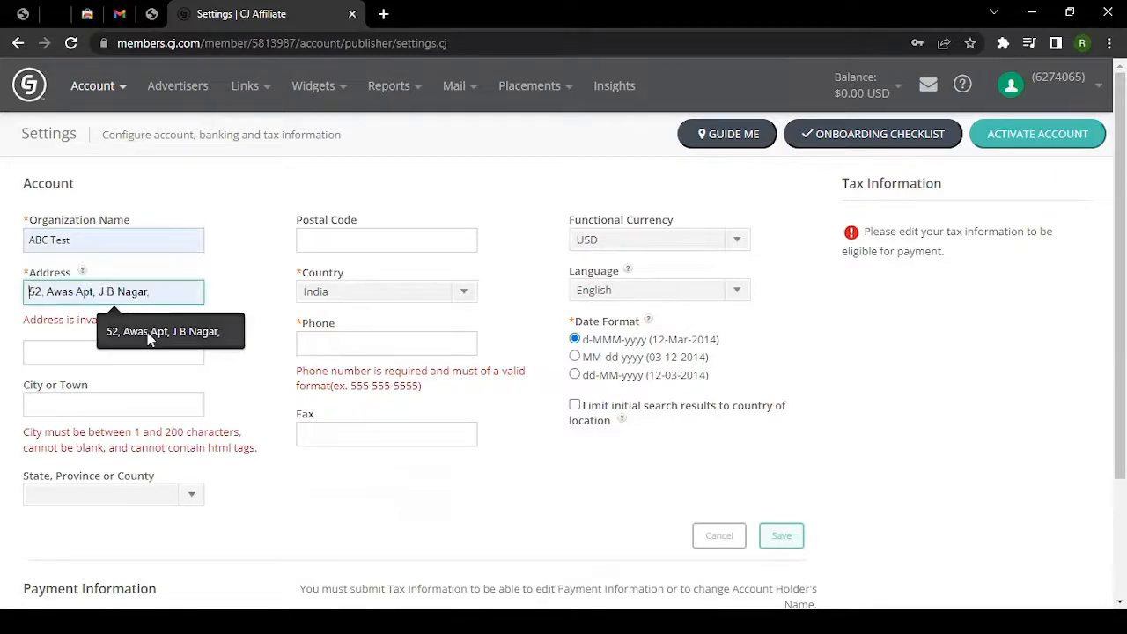
click(148, 332)
click(148, 332)
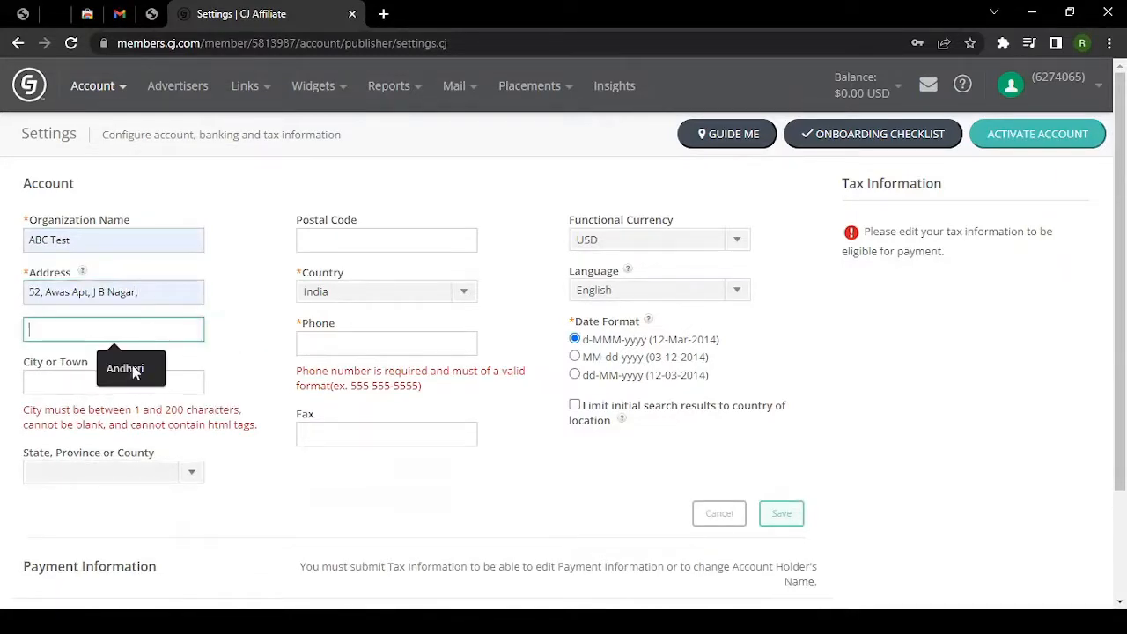
click(129, 368)
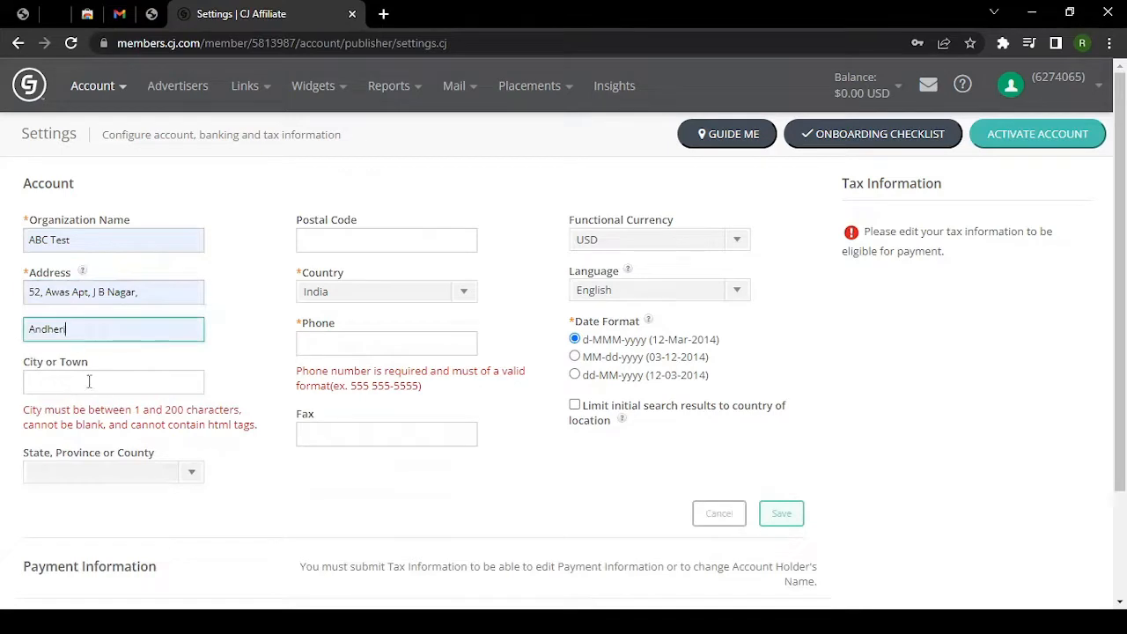
Set city Mumbai and state Maharashtra, and start filling the postal code.
click(61, 381)
click(126, 421)
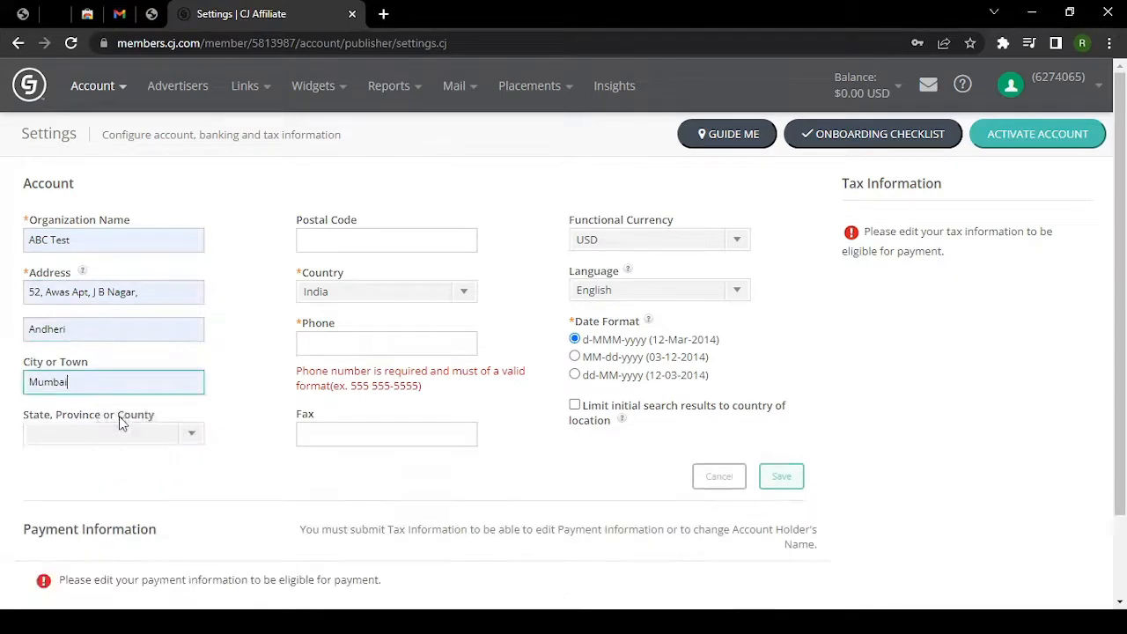
click(98, 438)
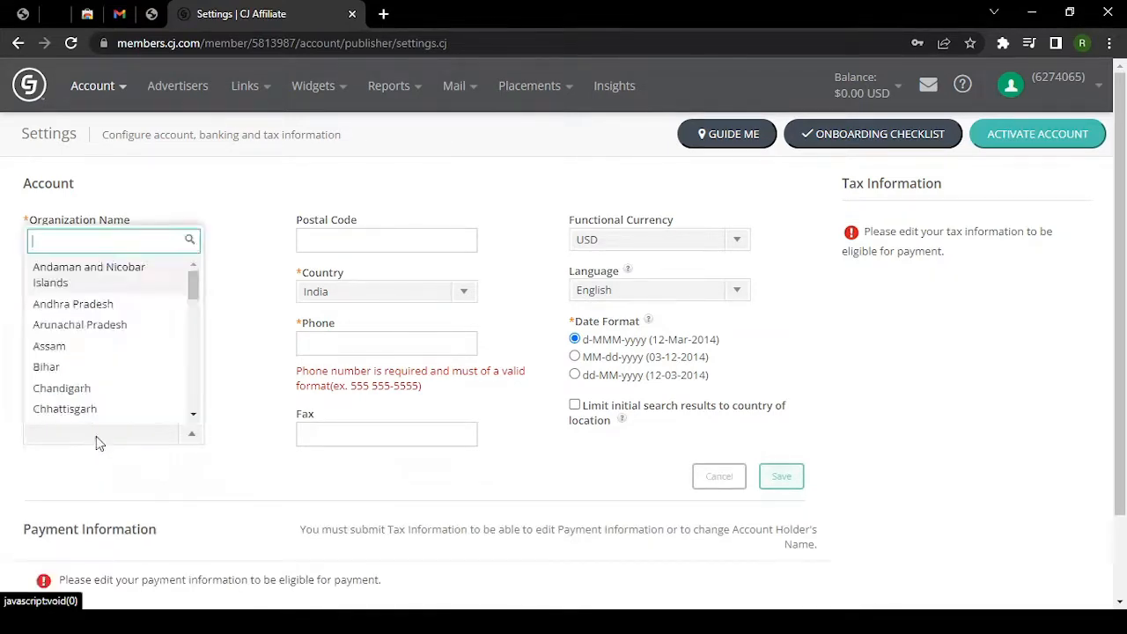
text(maah)
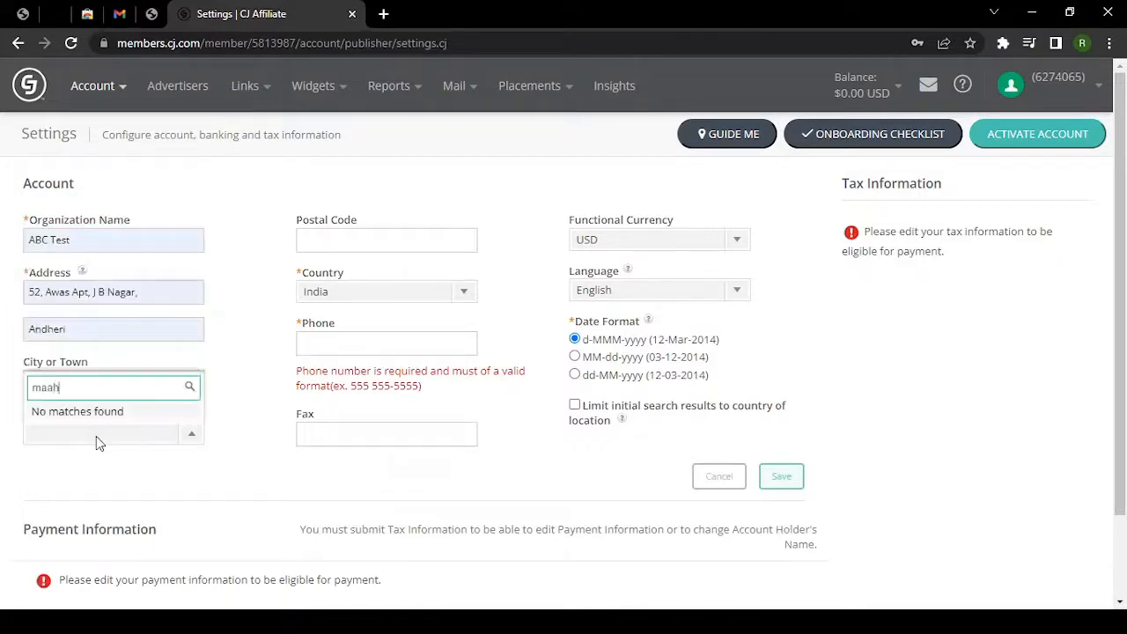
key(BackSpace)
key(BackSpace)
text(ha)
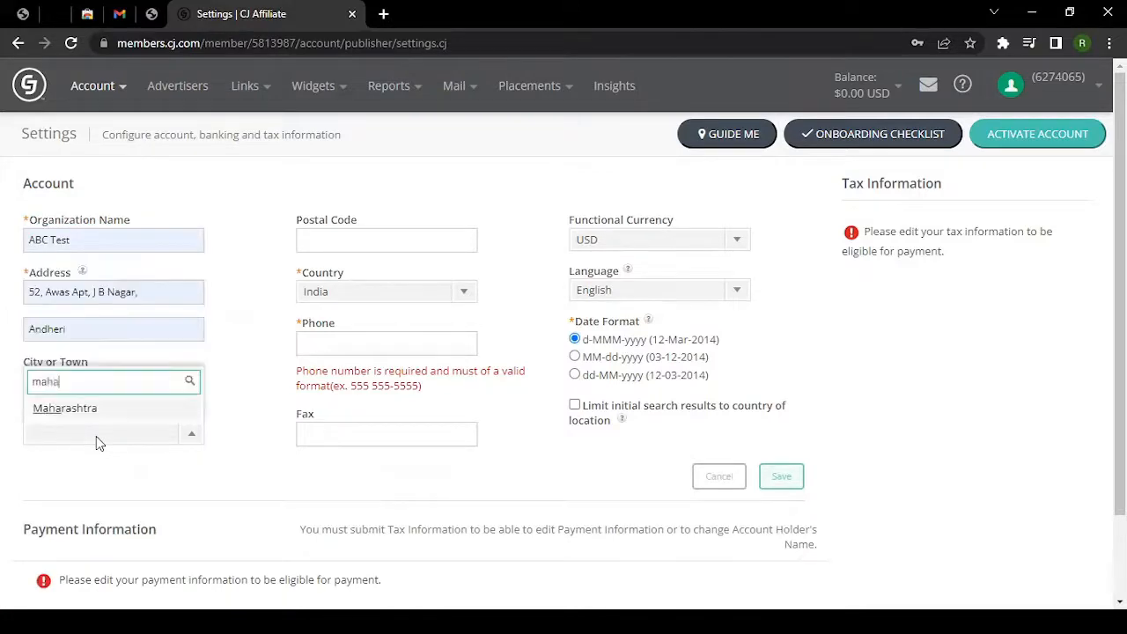
click(86, 413)
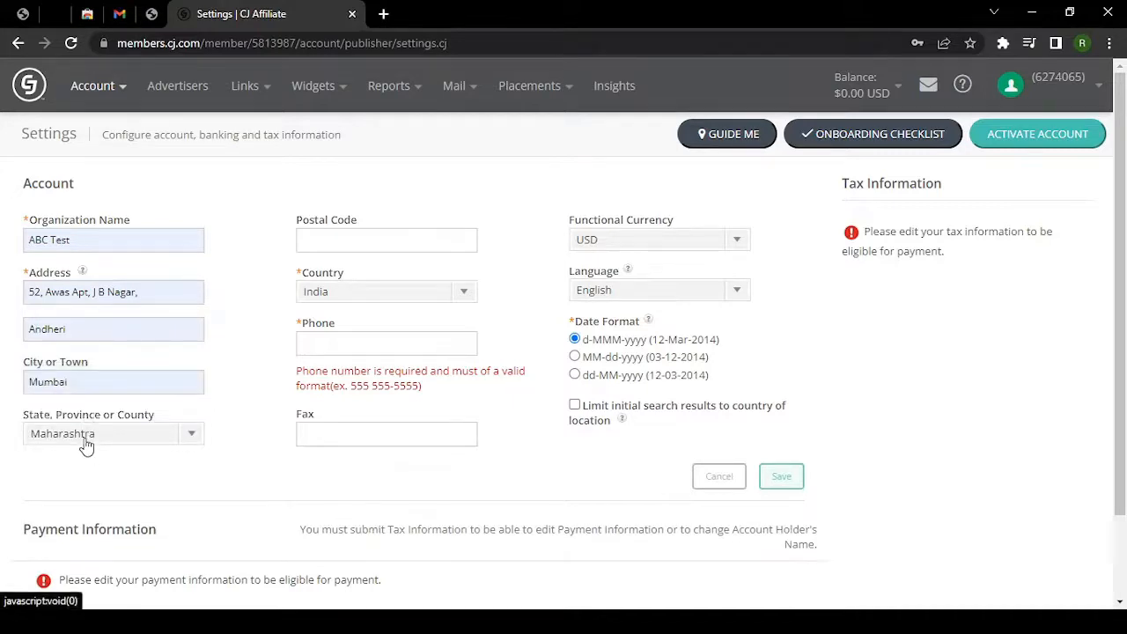
click(333, 243)
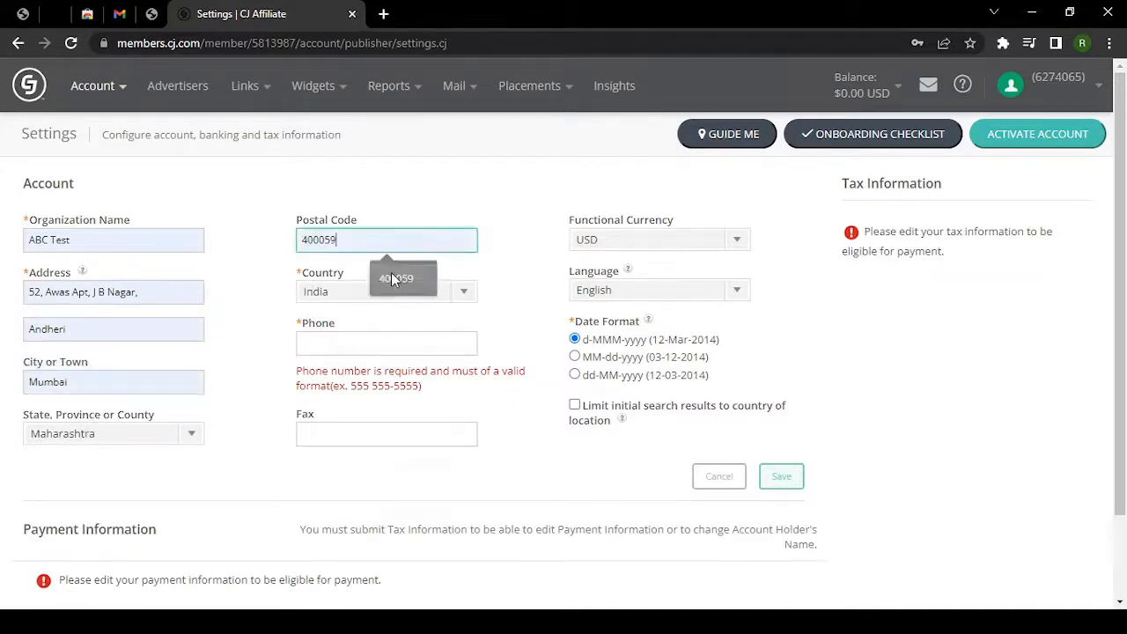
Complete the postal code, keep India as country, and fill in the phone number.
click(392, 275)
click(352, 296)
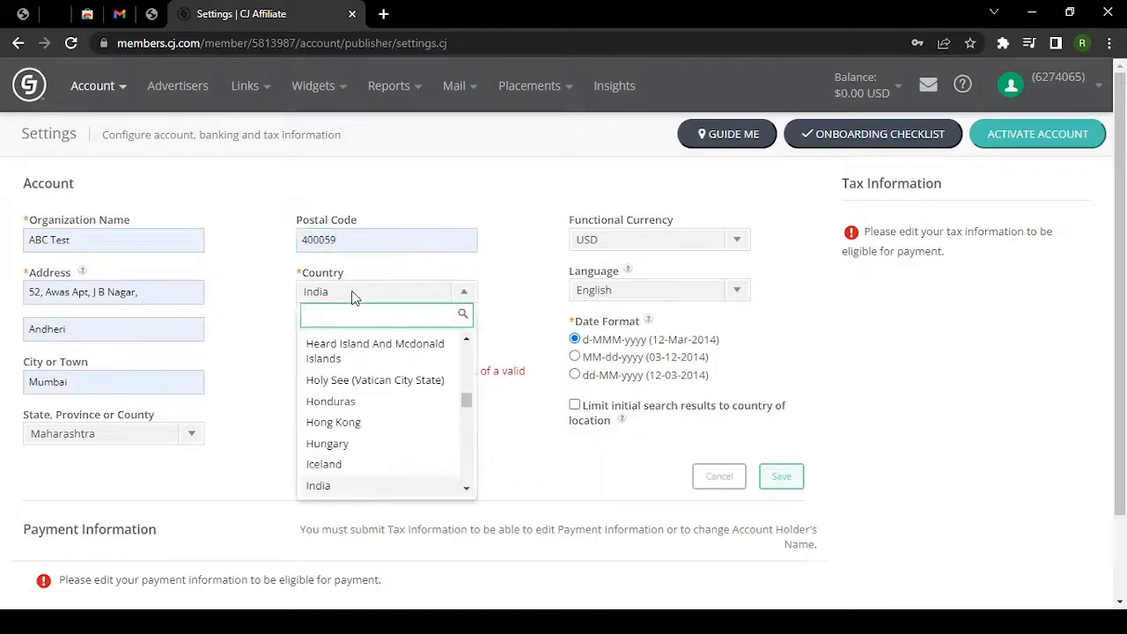
click(352, 298)
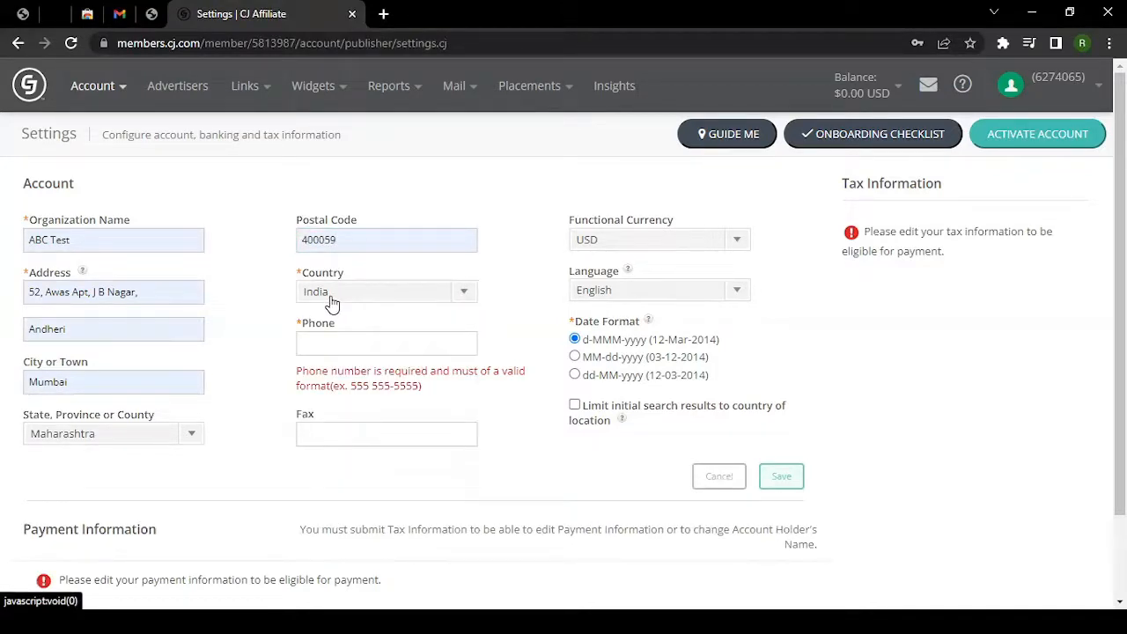
scroll(272, 327, down, 1)
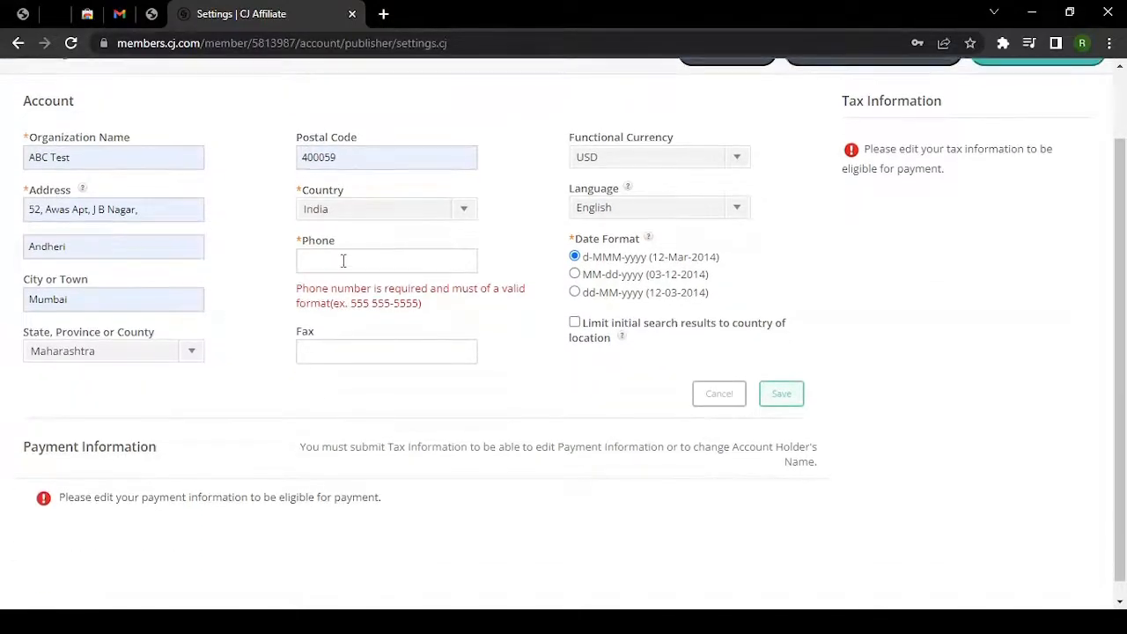
click(343, 262)
click(381, 257)
key(ctrl+v)
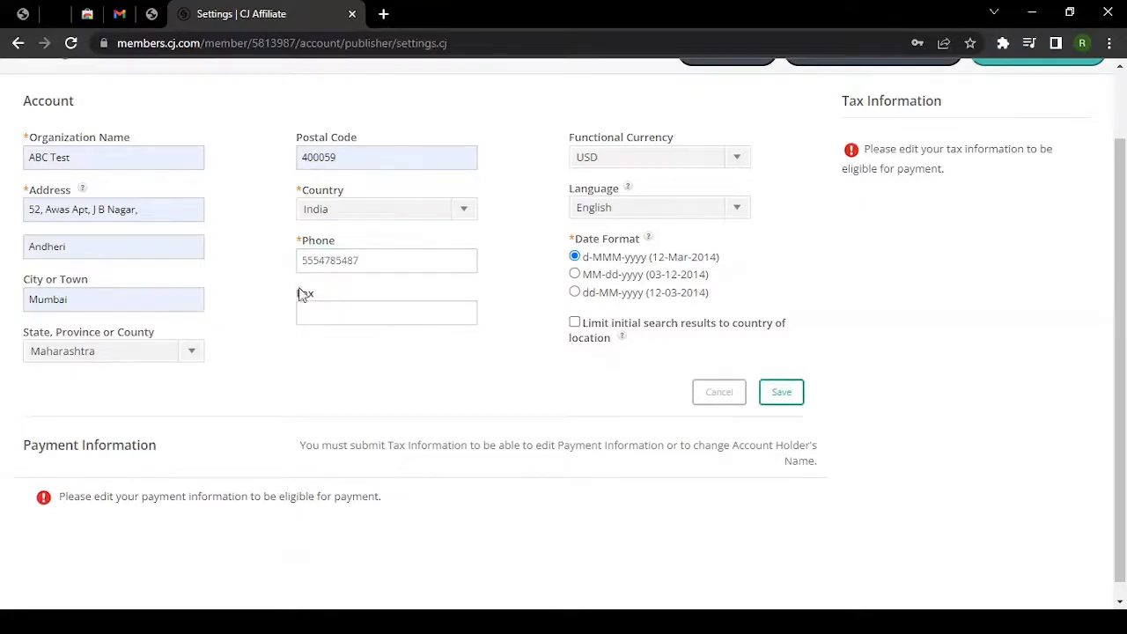
drag(317, 294, 291, 293)
scroll(291, 293, up, 2)
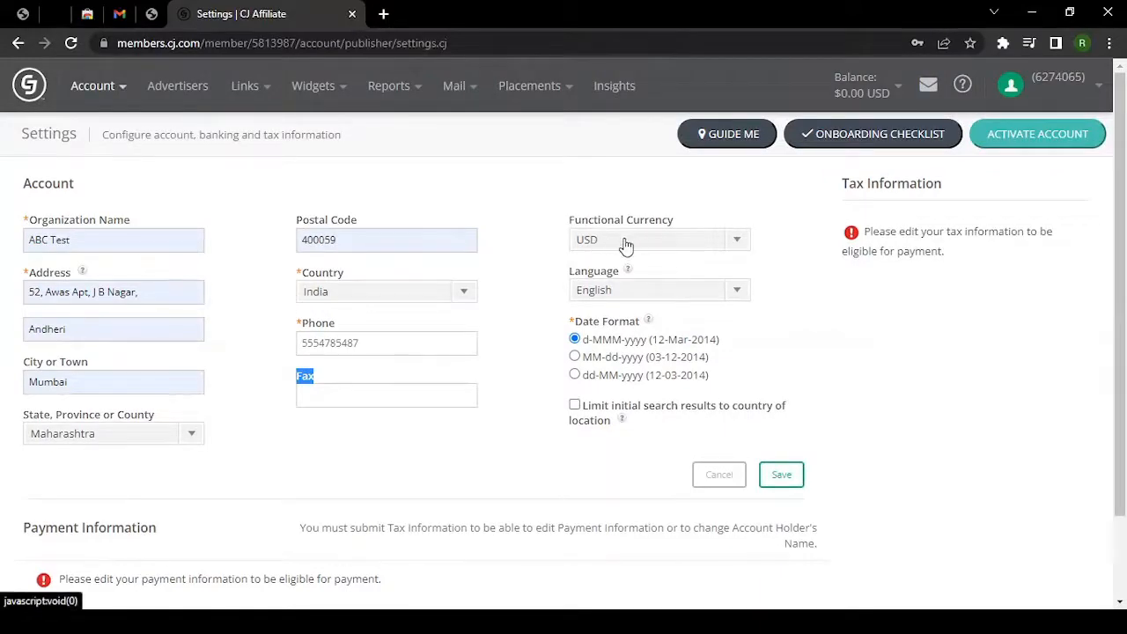
Keep USD currency, limit initial search results to country of location, and save.
click(623, 244)
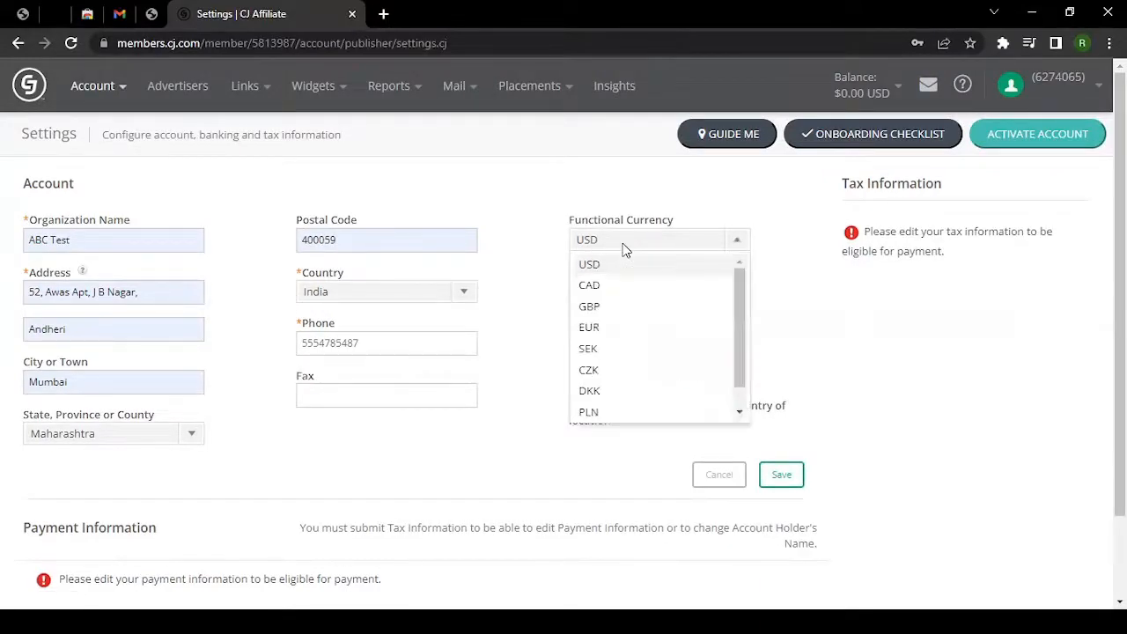
scroll(652, 339, down, 1)
scroll(651, 339, down, 1)
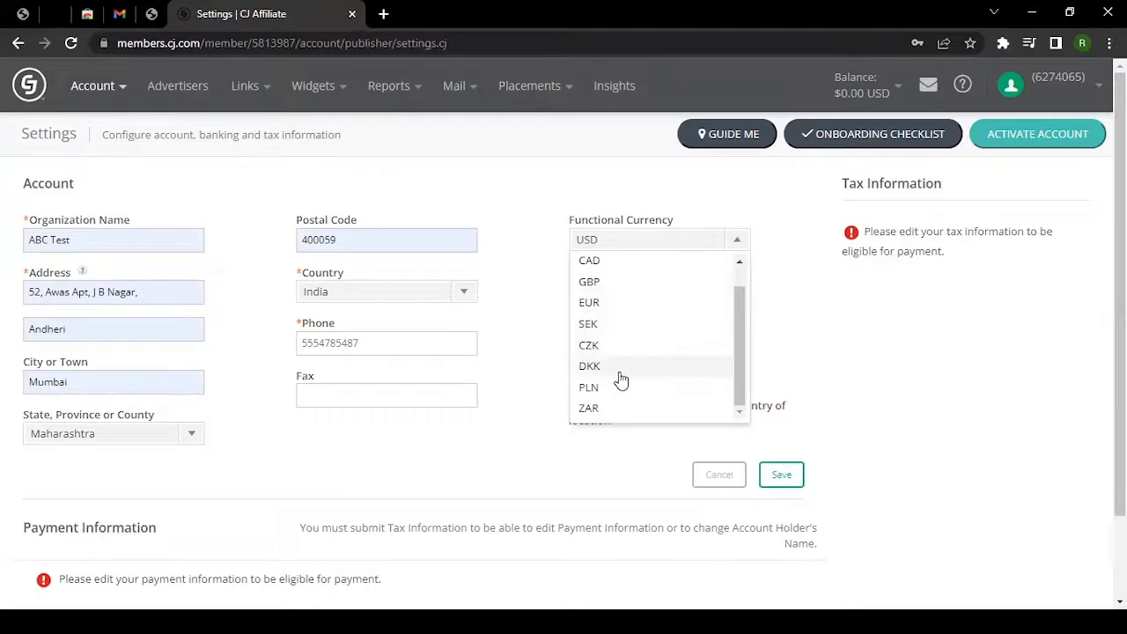
scroll(637, 285, up, 2)
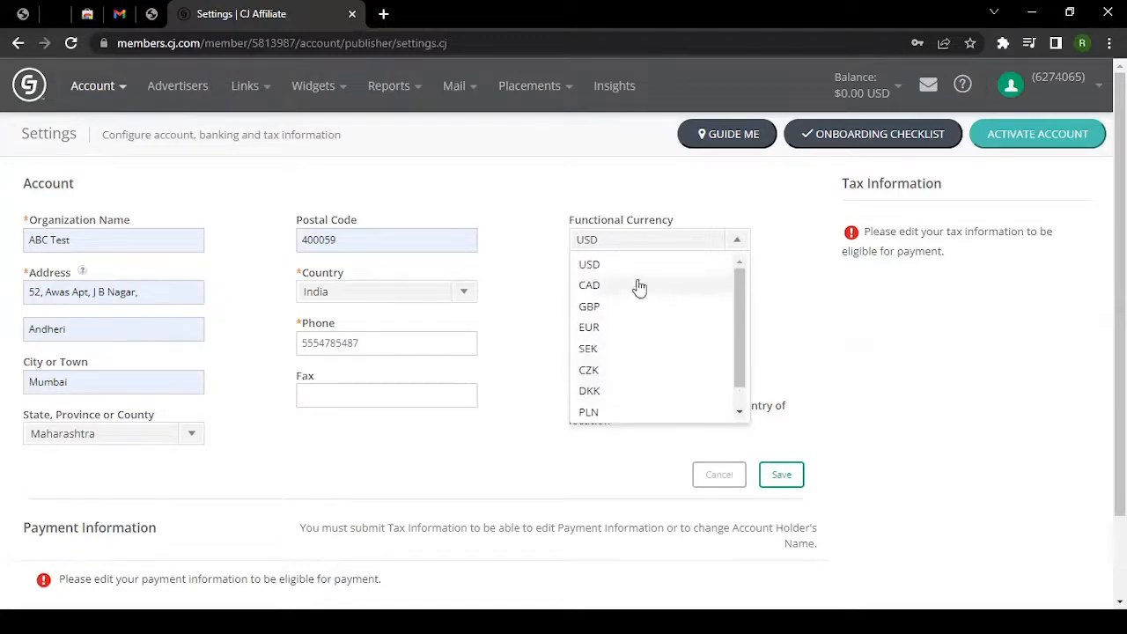
click(549, 259)
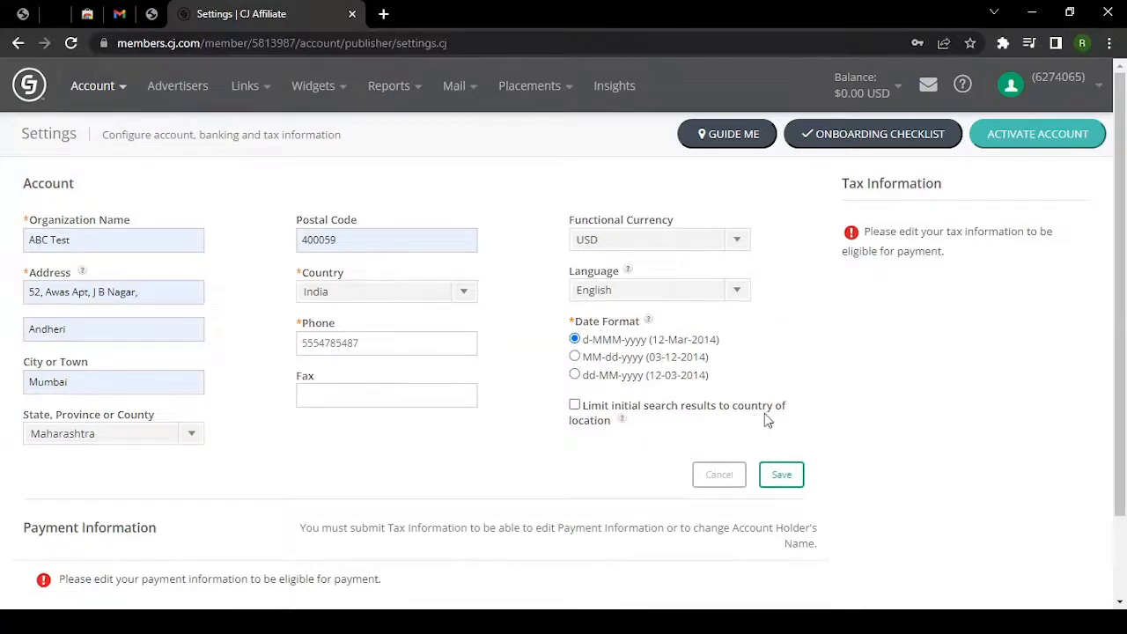
mouse_move(623, 422)
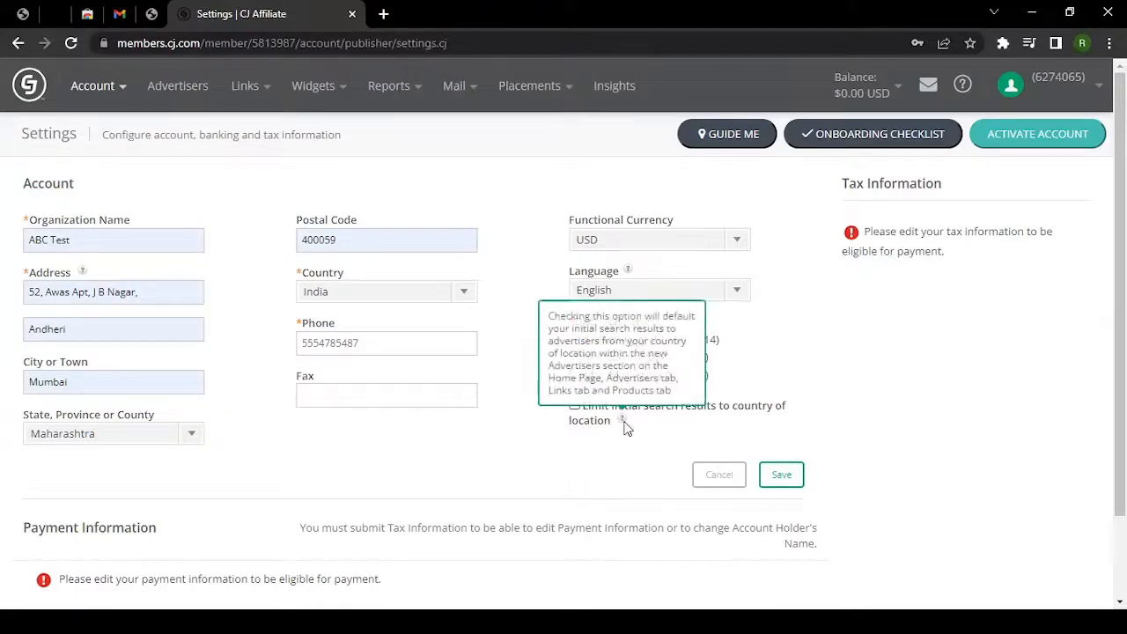
click(657, 432)
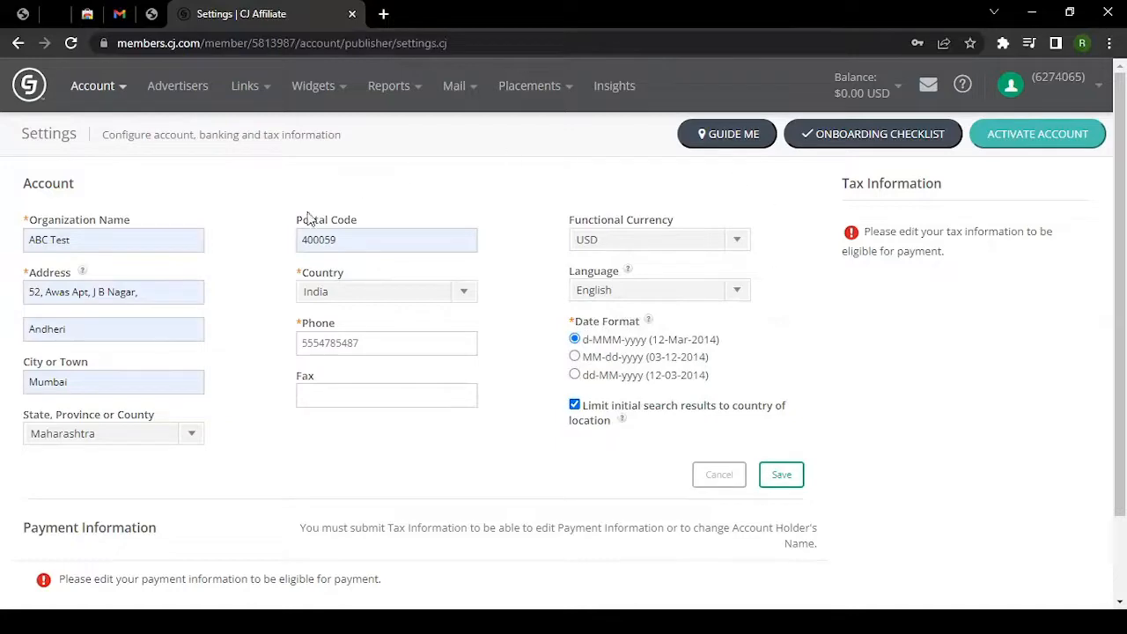
click(775, 478)
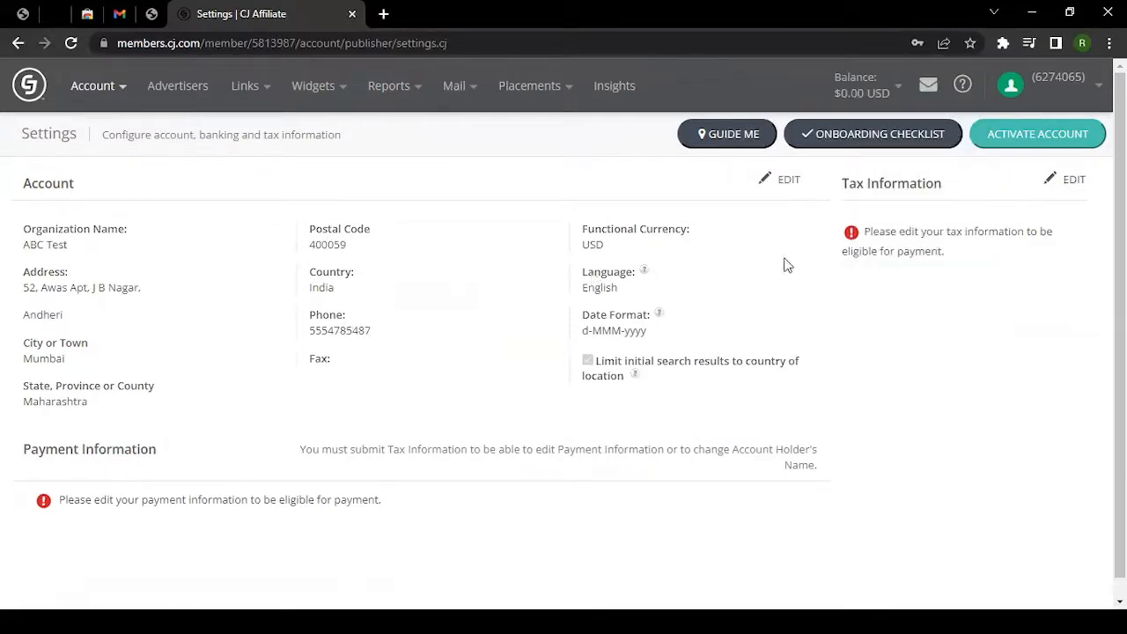
Unlock Tax Information editing with the saved account password.
click(1072, 184)
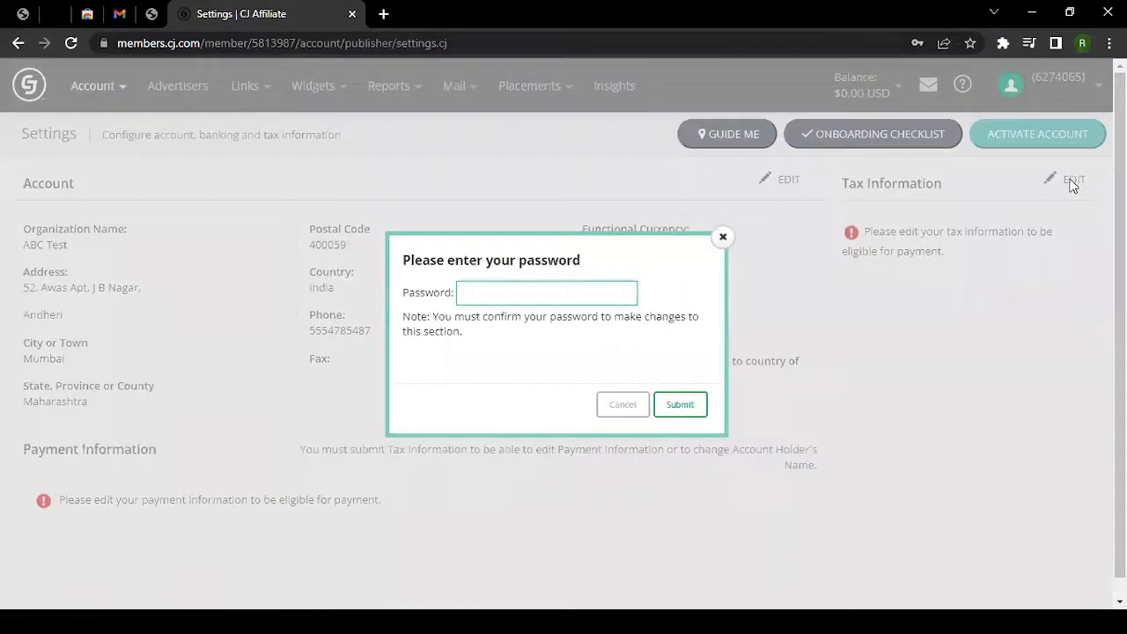
click(590, 300)
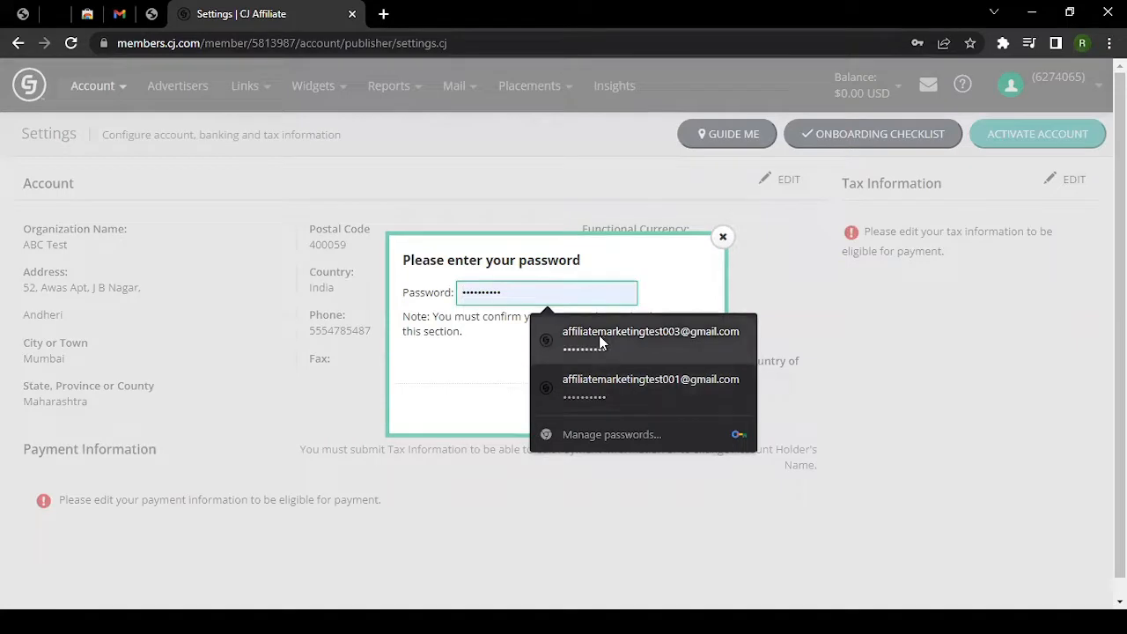
click(601, 342)
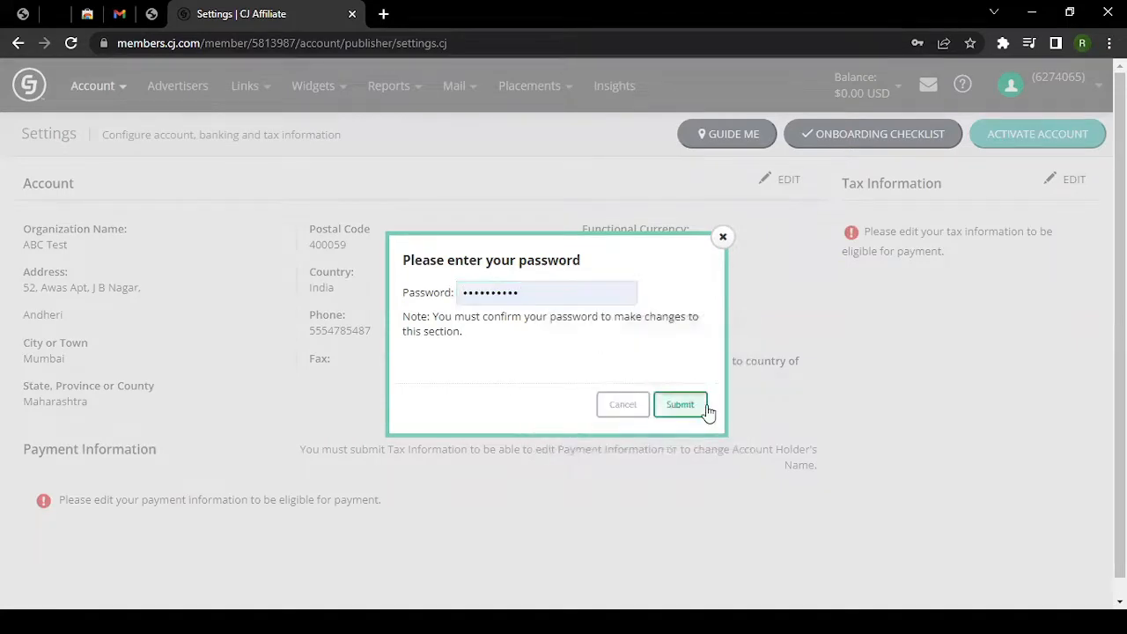
click(680, 405)
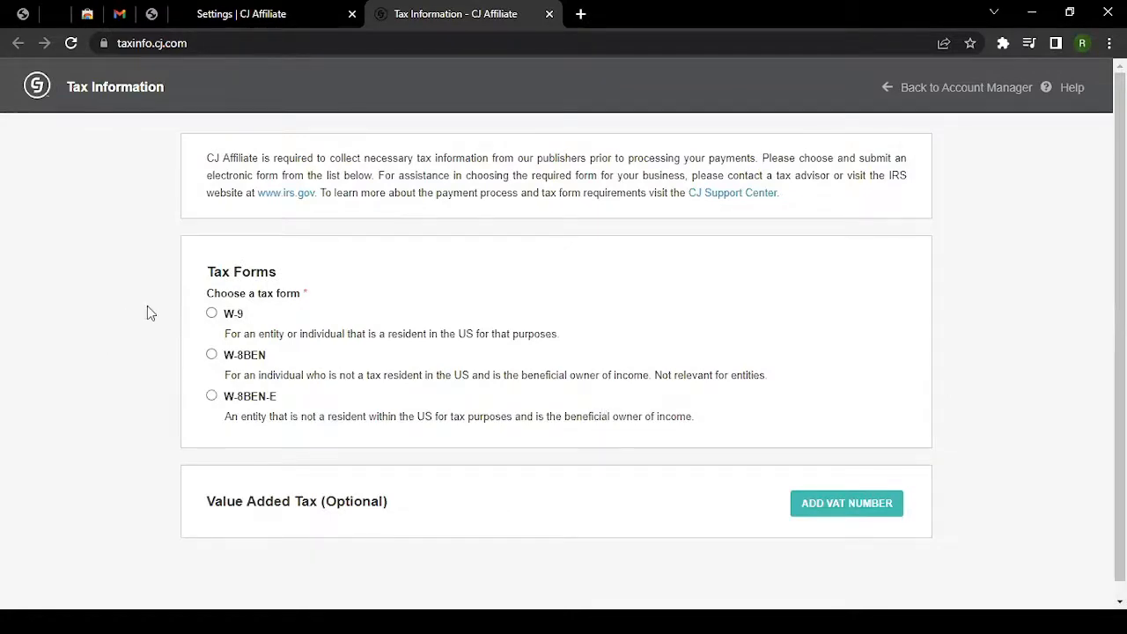
Read the W-9 and W-8BEN descriptions, then select the W-8BEN tax form.
scroll(213, 282, down, 1)
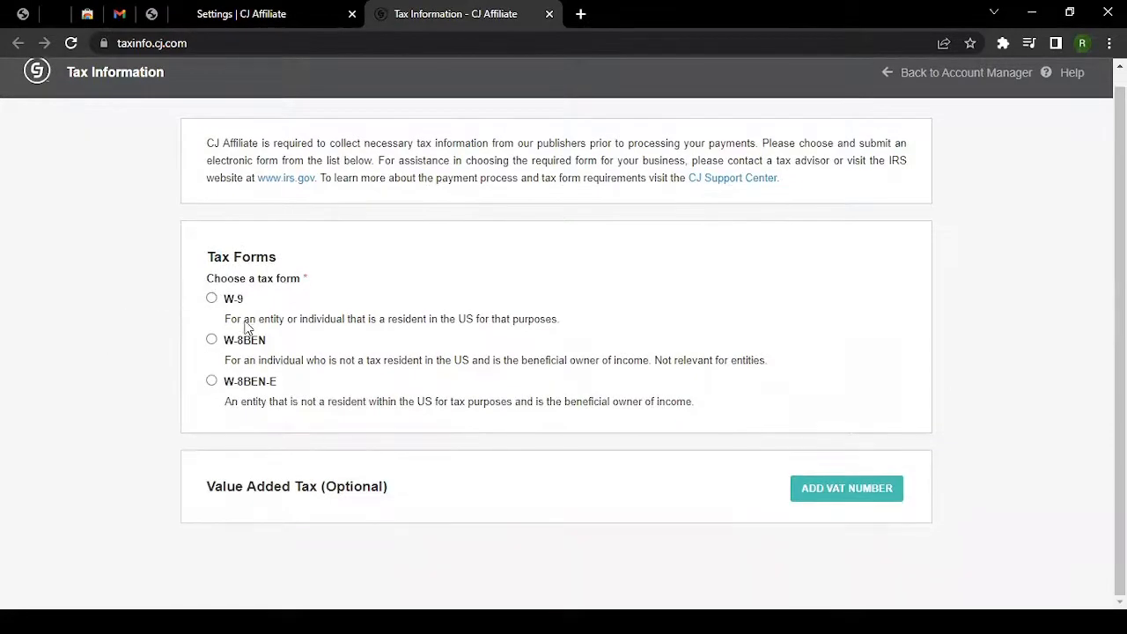
drag(226, 321, 322, 326)
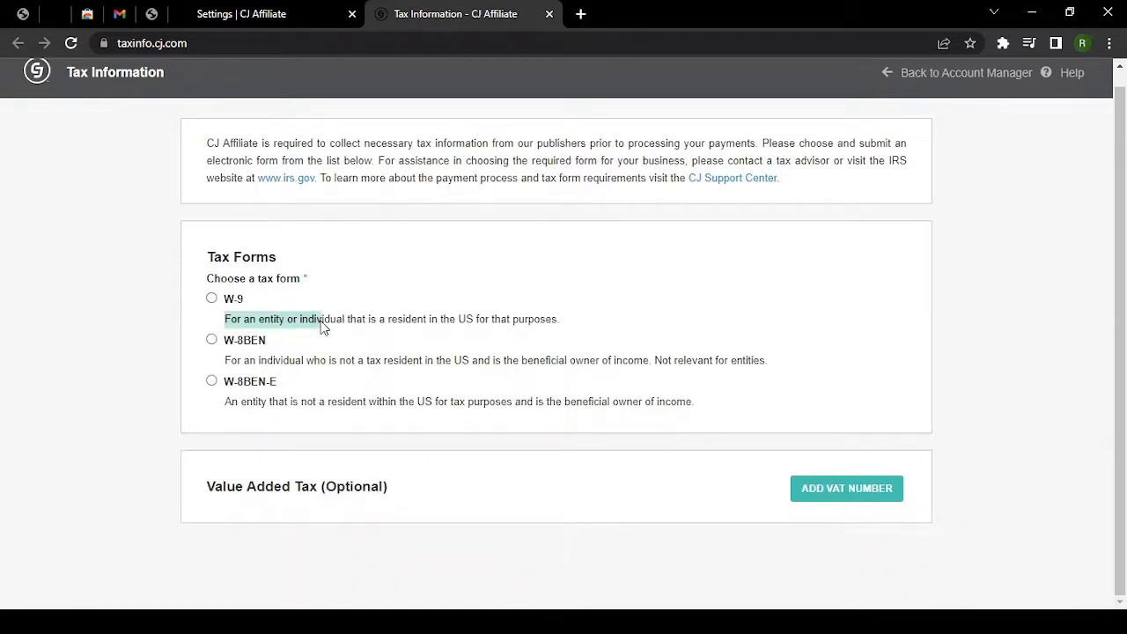
drag(322, 326, 485, 328)
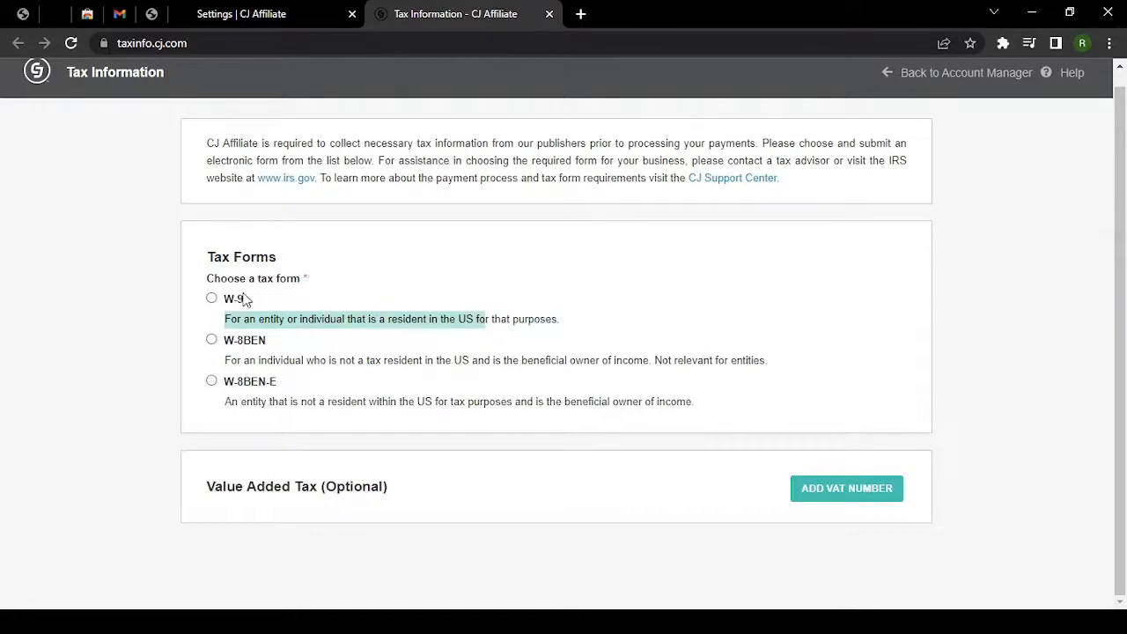
click(268, 333)
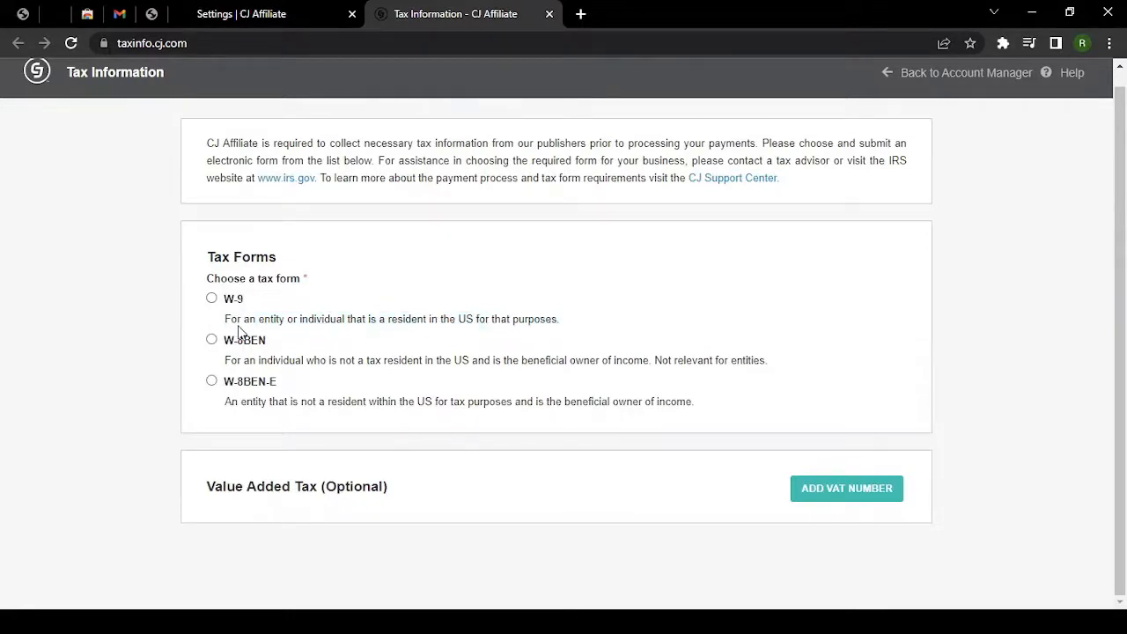
drag(239, 327, 570, 335)
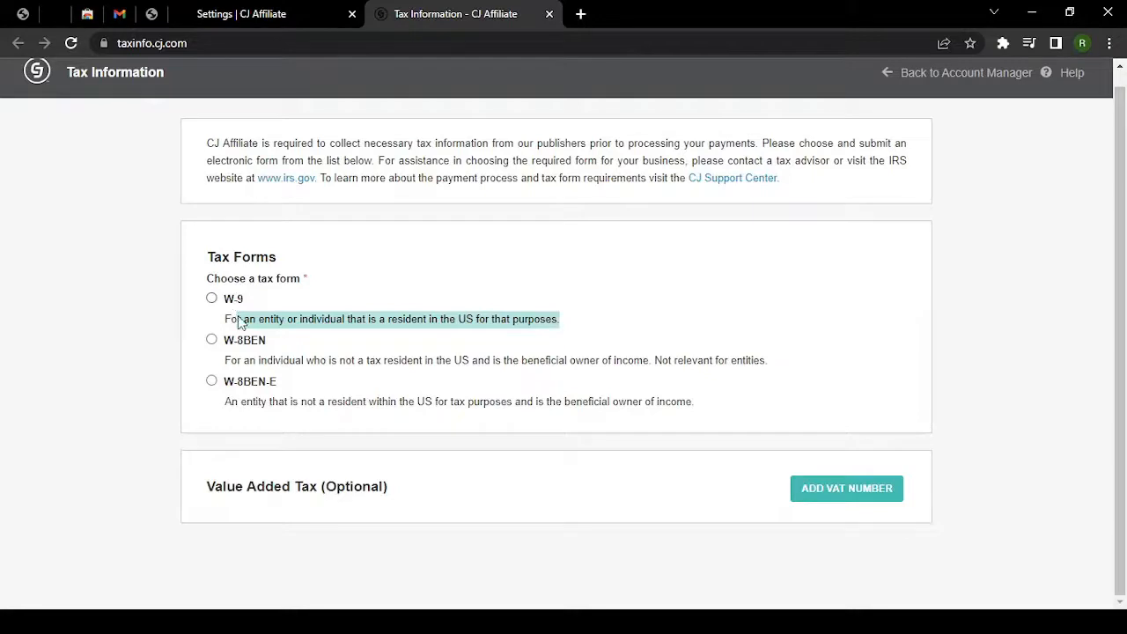
click(234, 370)
drag(325, 372, 770, 361)
click(770, 361)
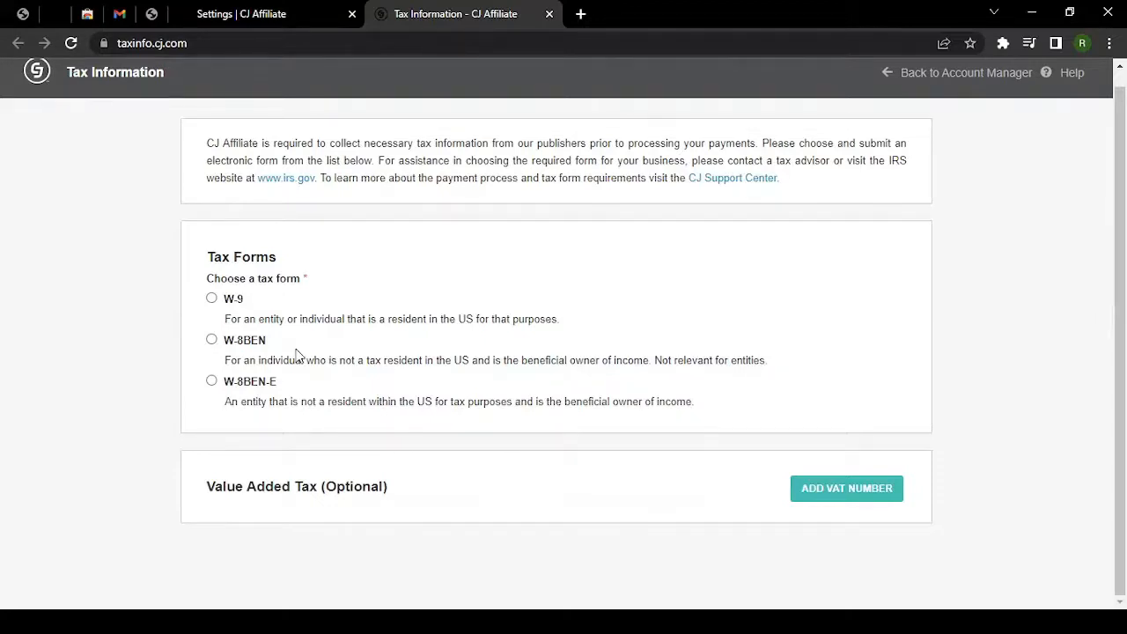
click(213, 341)
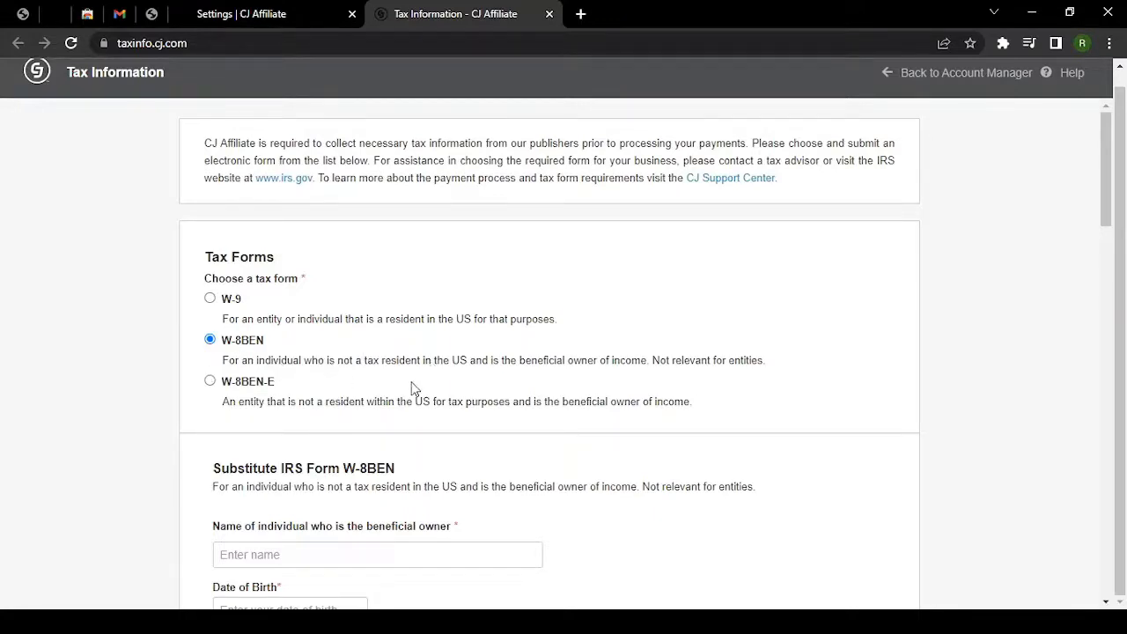
Enter the beneficial owner's name on the W-8BEN form.
scroll(410, 384, down, 2)
scroll(409, 385, down, 1)
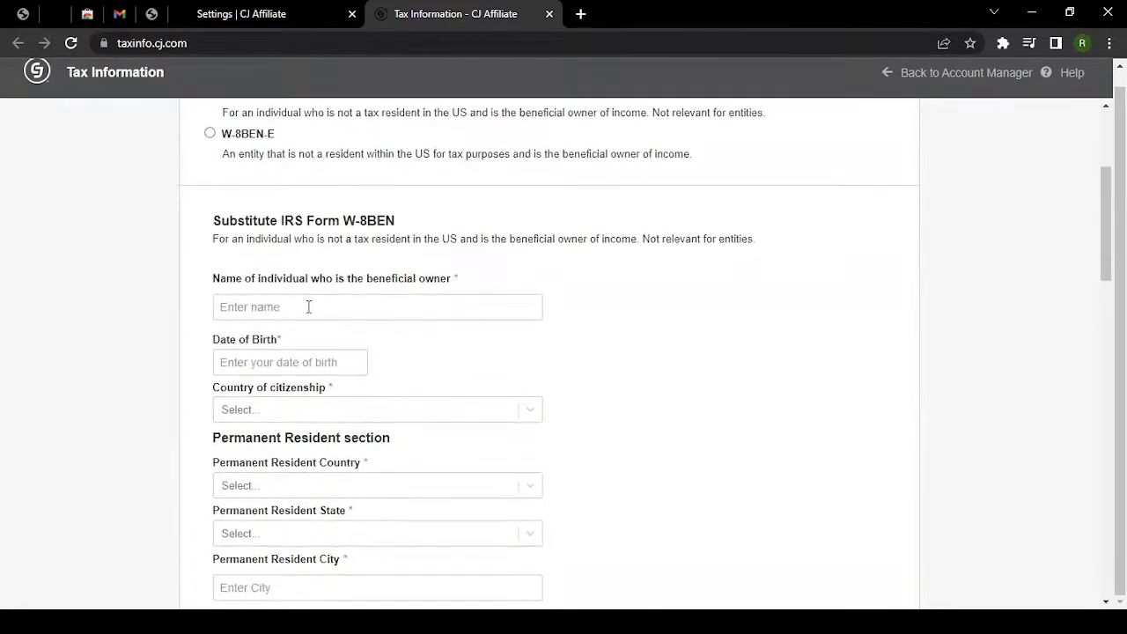
scroll(245, 295, down, 1)
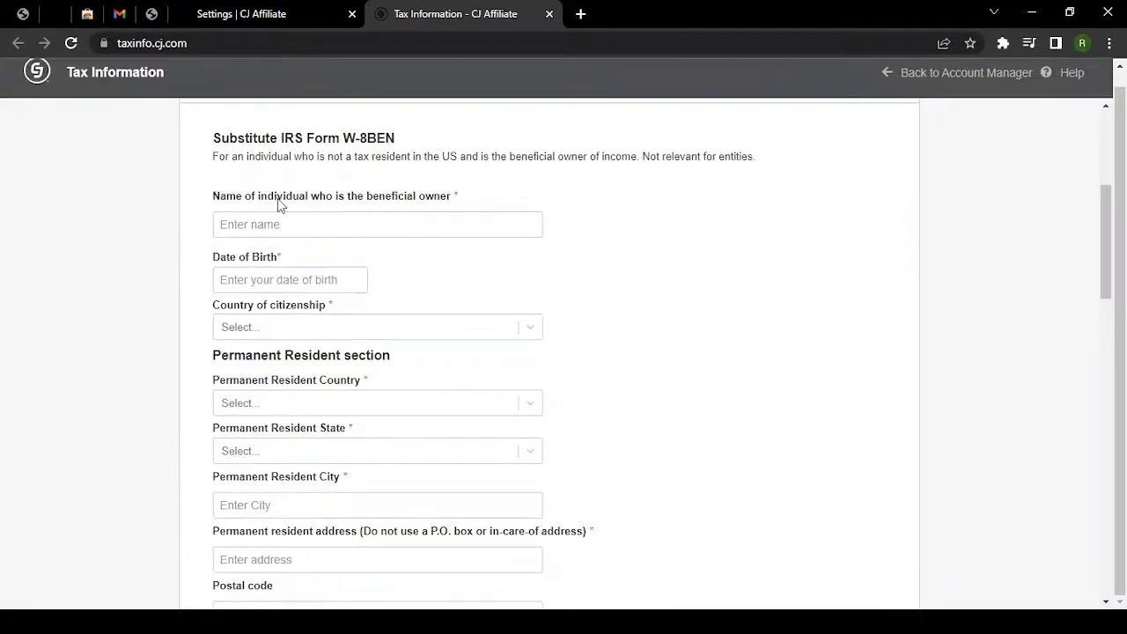
scroll(219, 212, down, 1)
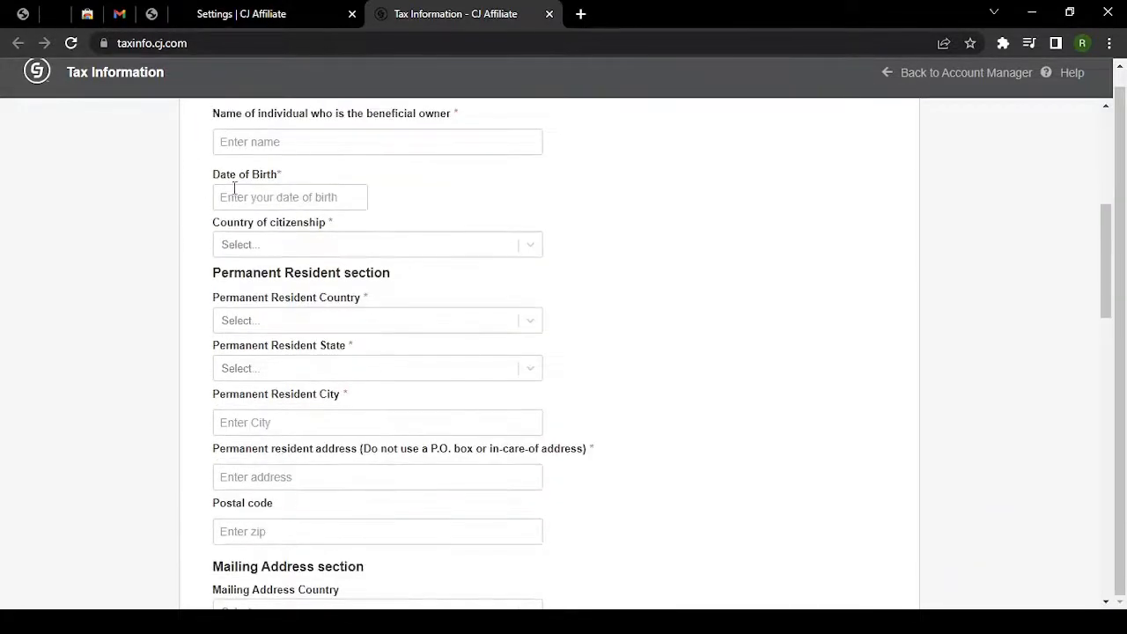
click(301, 143)
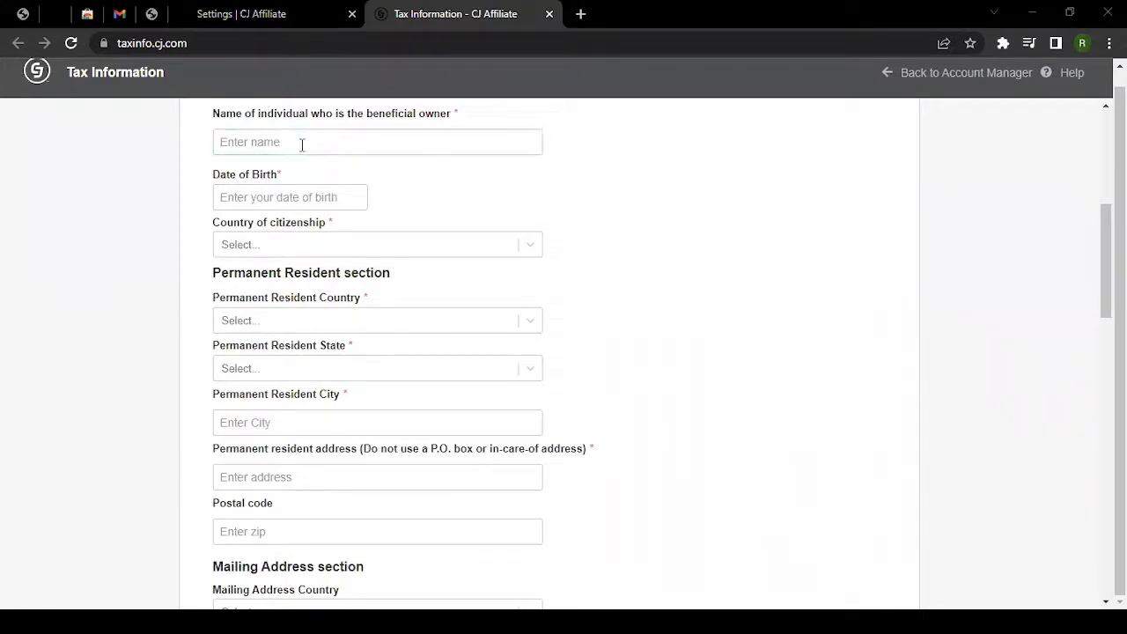
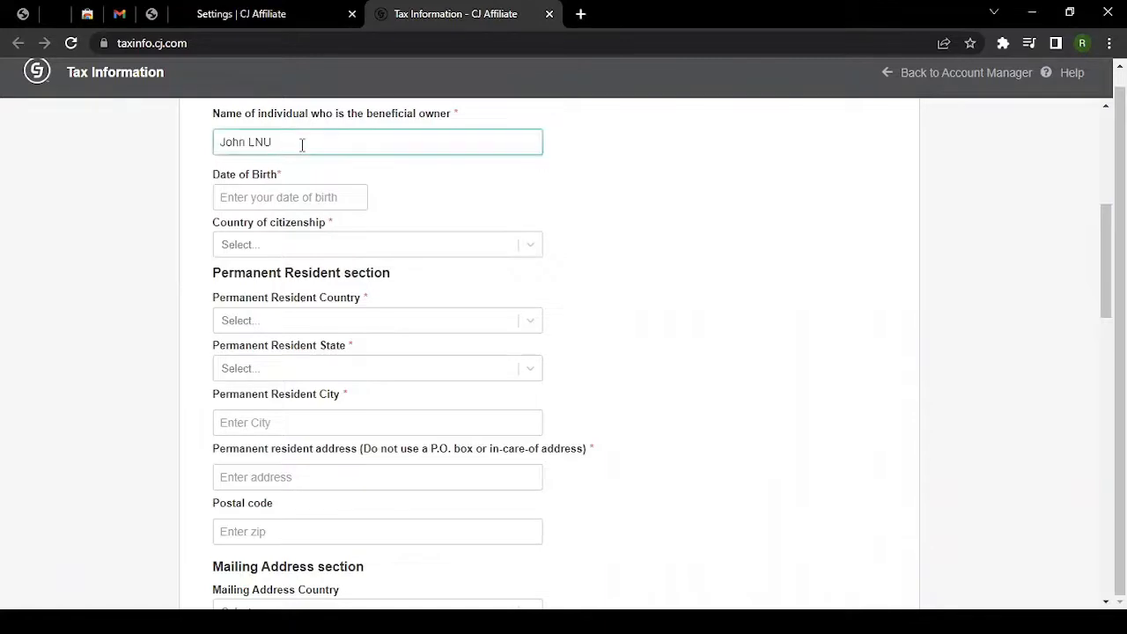
key(Tab)
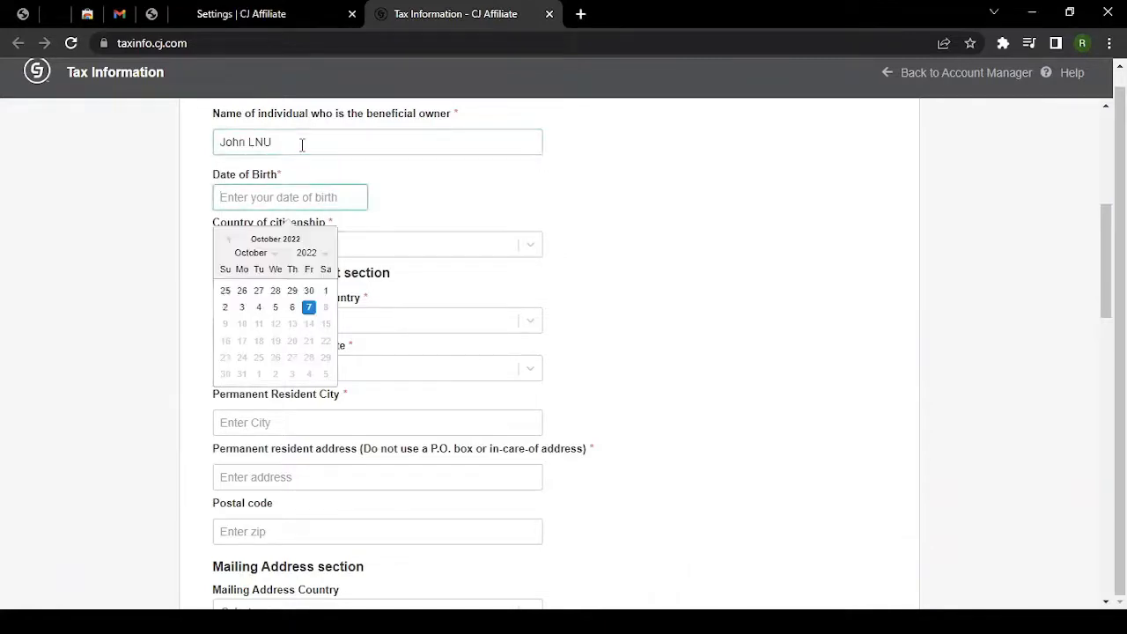
click(304, 253)
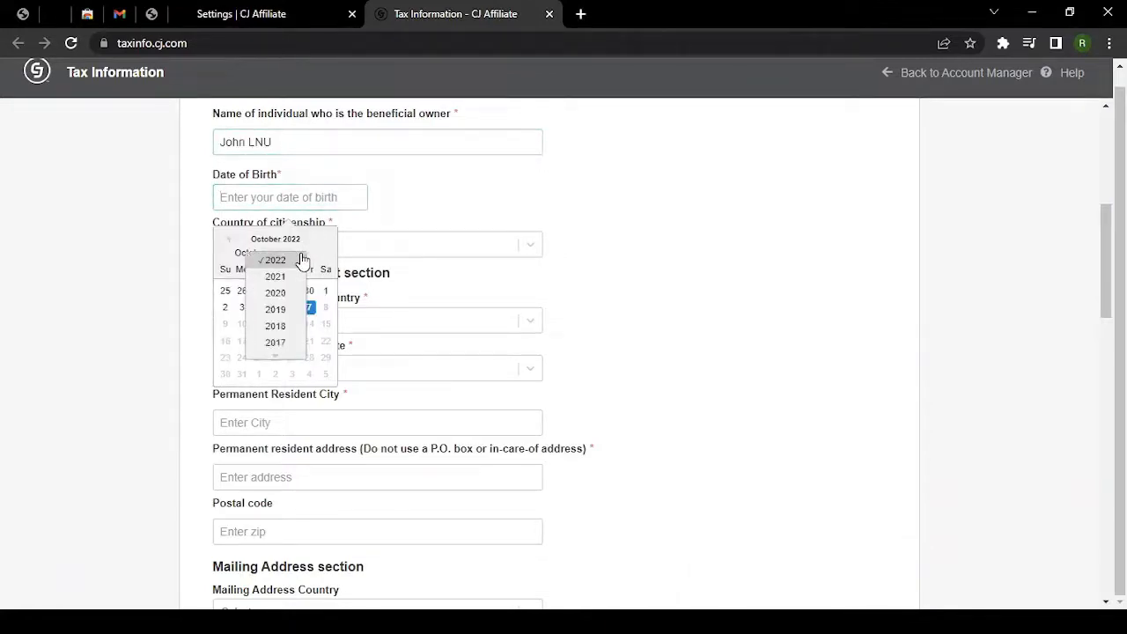
click(280, 358)
click(294, 206)
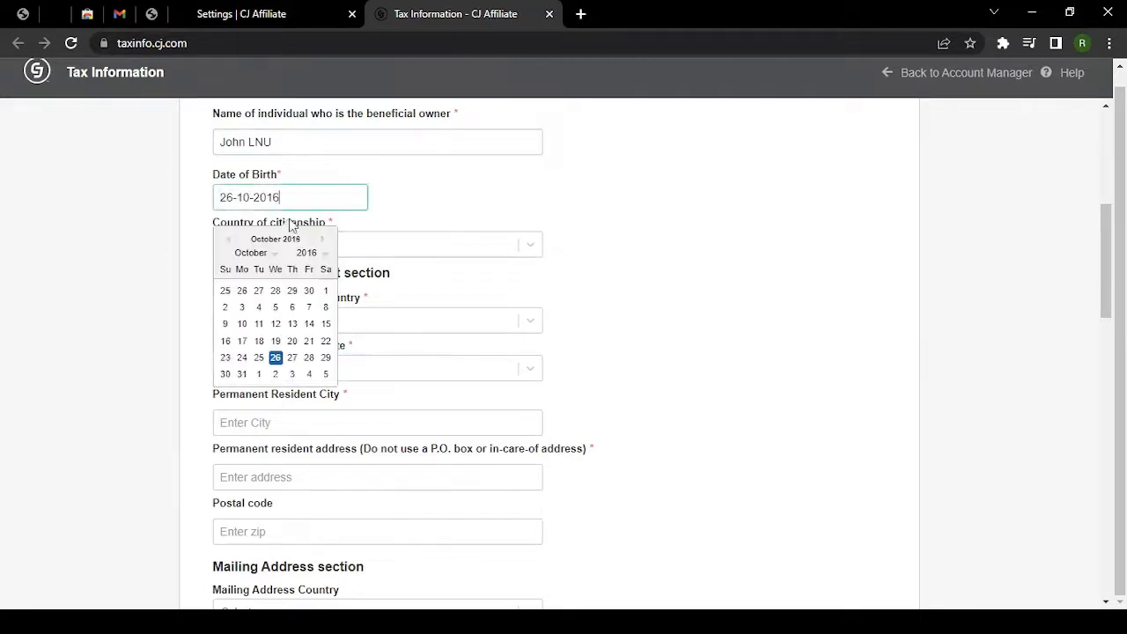
click(307, 253)
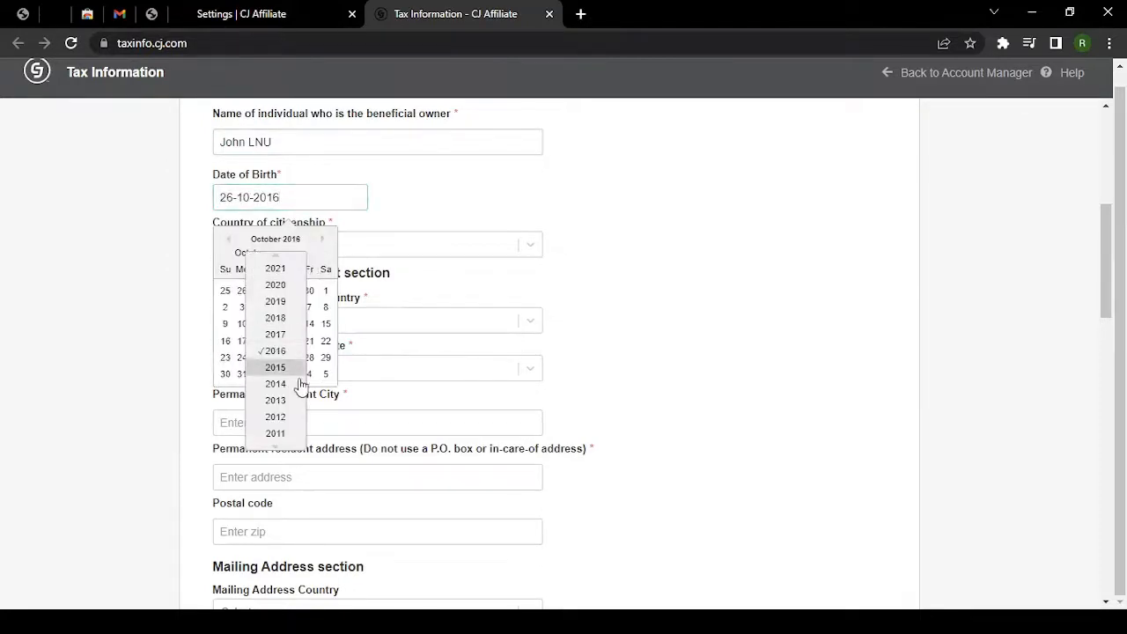
click(282, 447)
click(281, 447)
click(281, 447)
click(280, 448)
click(282, 448)
click(282, 448)
click(282, 447)
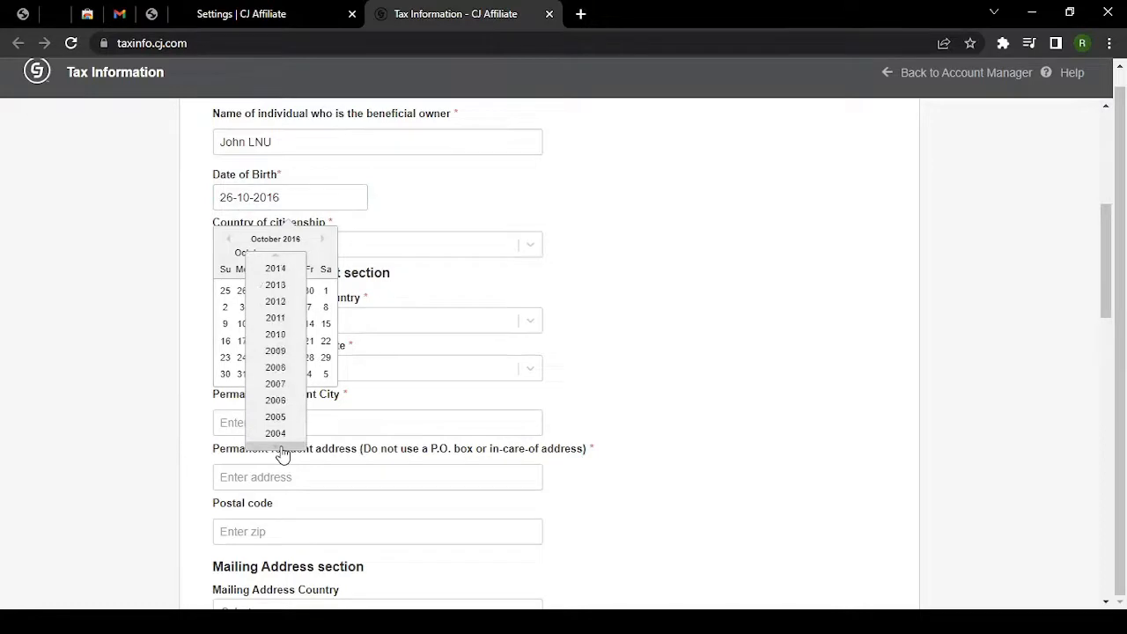
double_click(282, 448)
click(282, 447)
click(282, 448)
click(282, 448)
double_click(282, 448)
click(282, 448)
click(282, 447)
click(282, 447)
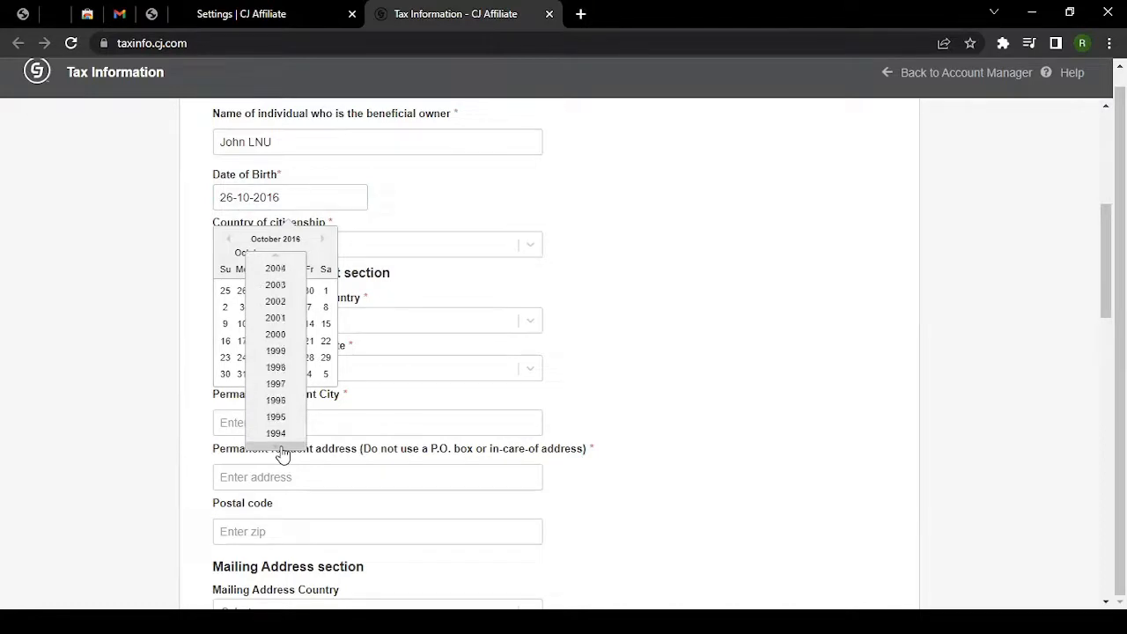
click(282, 447)
click(282, 447)
click(279, 434)
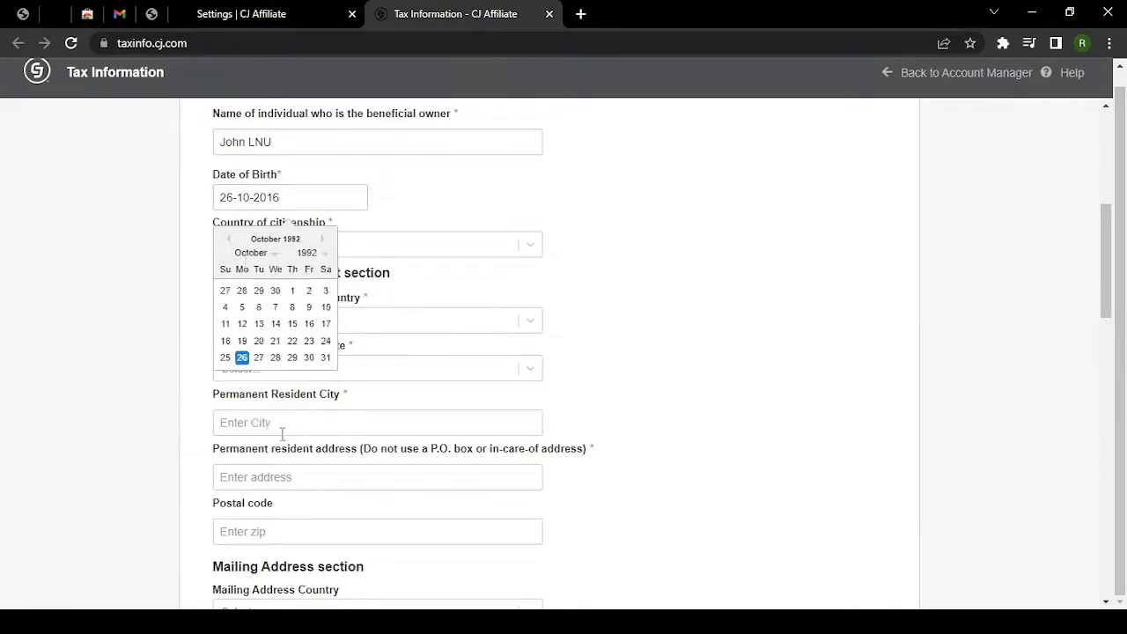
click(292, 307)
Choose India as the country of citizenship.
click(290, 246)
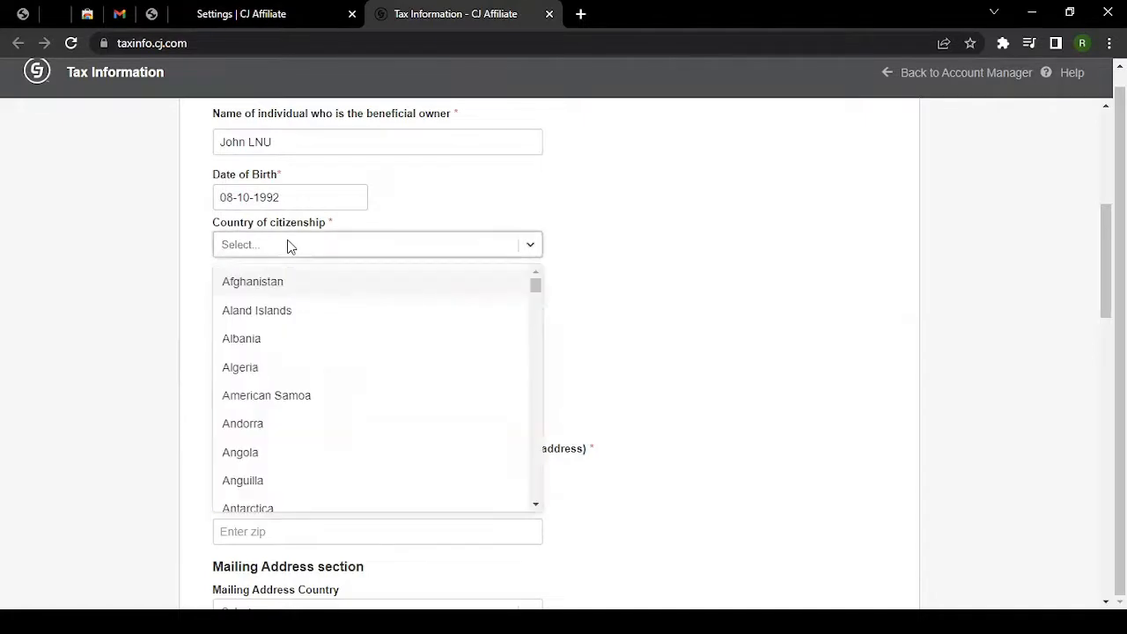
text(ind)
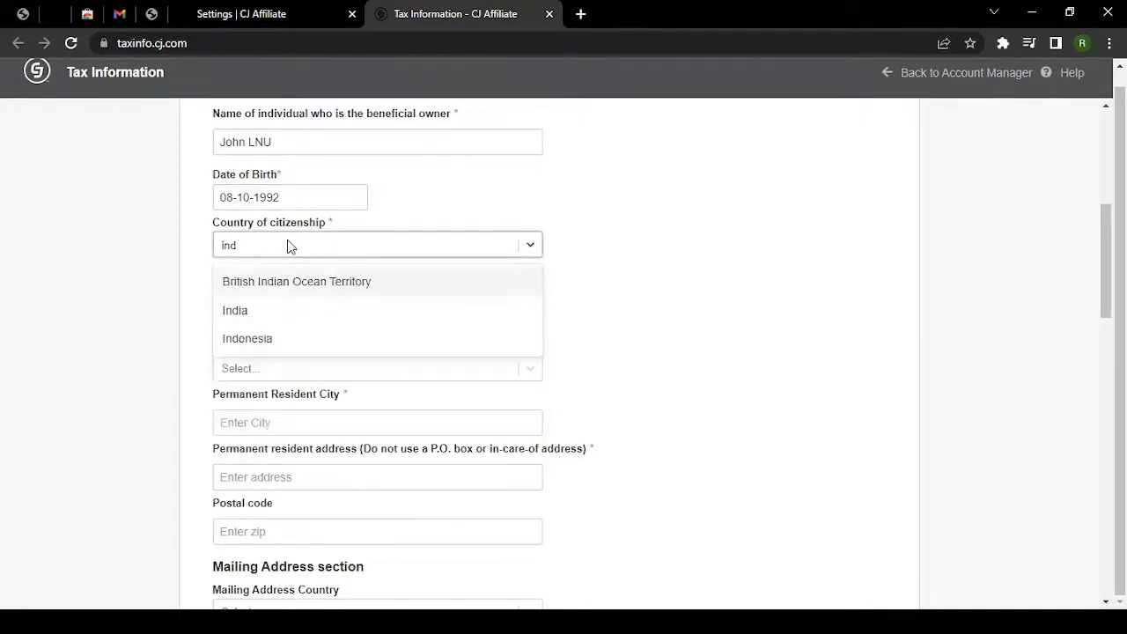
click(294, 312)
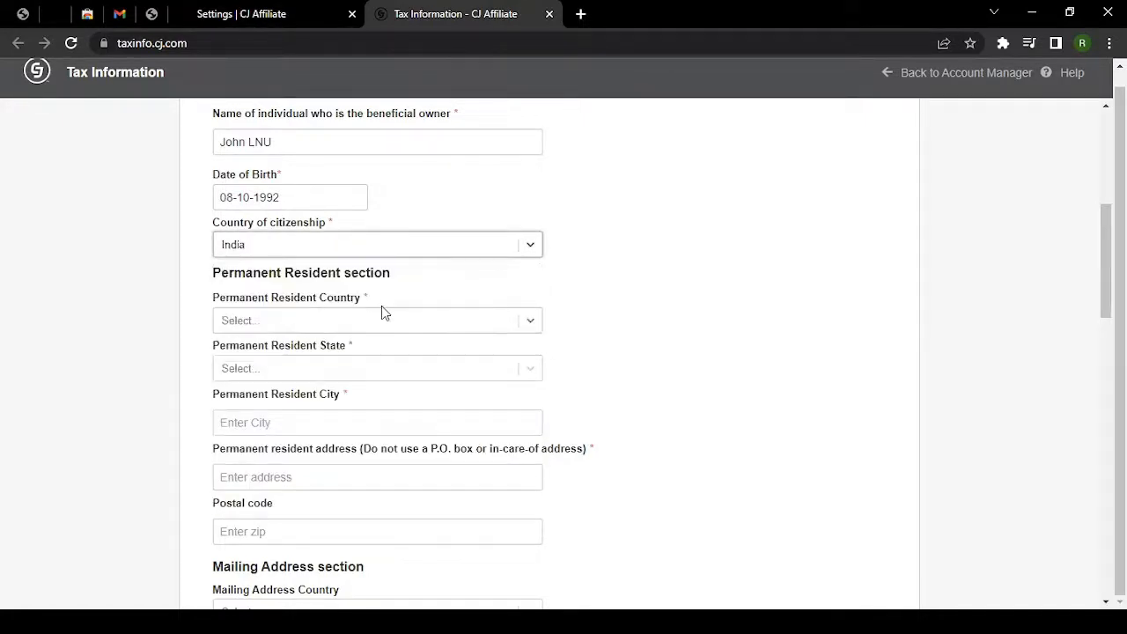
scroll(163, 314, down, 1)
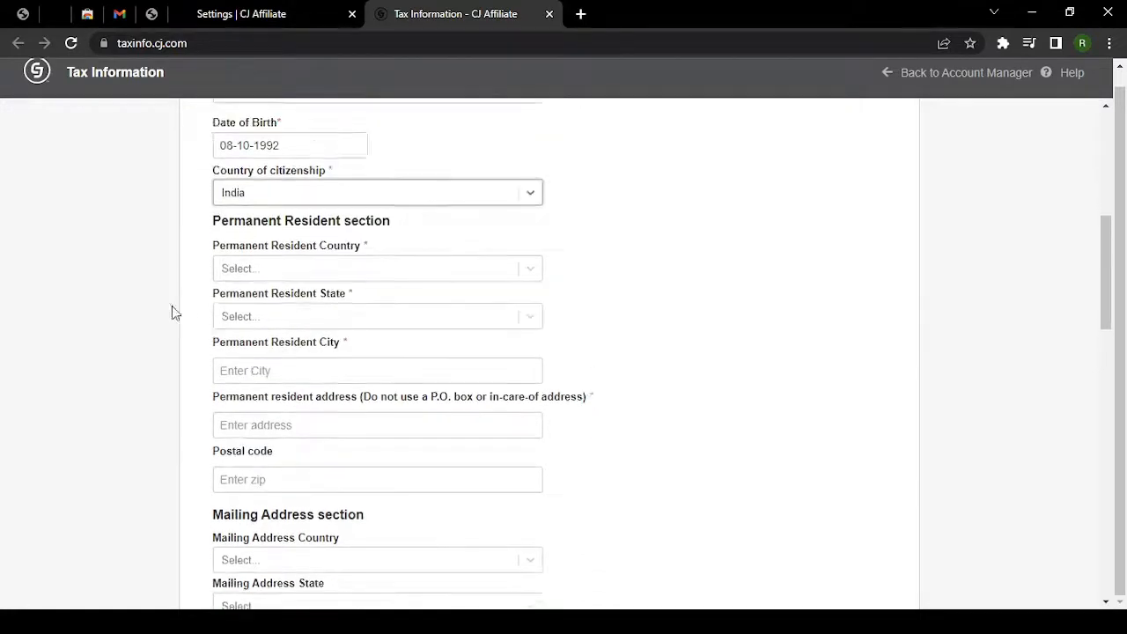
scroll(172, 311, up, 2)
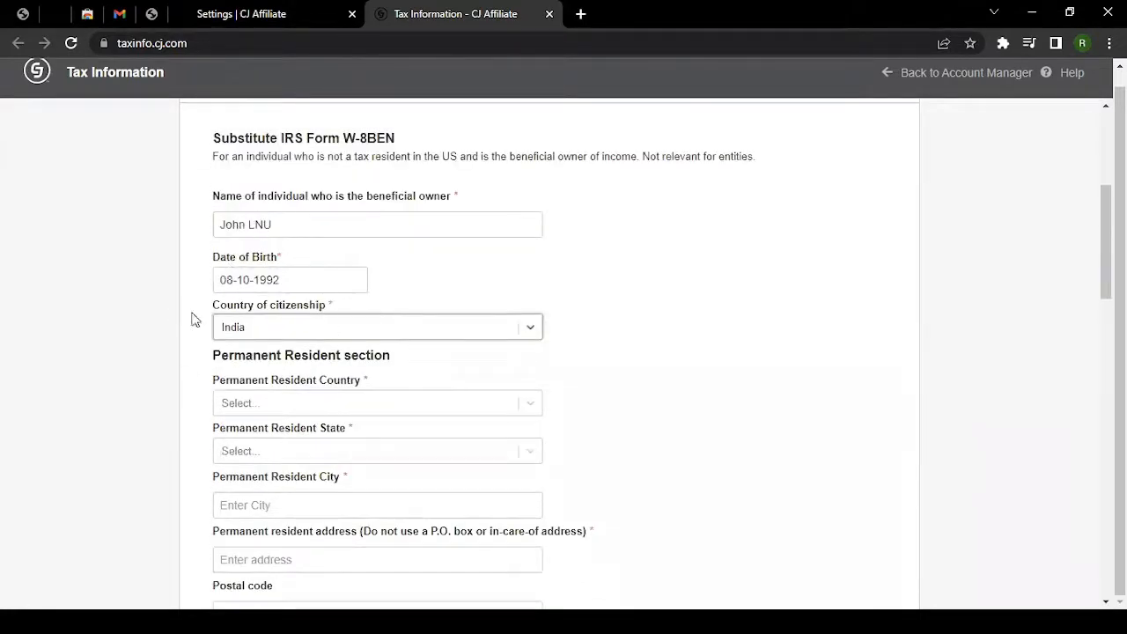
scroll(188, 357, down, 1)
scroll(189, 359, down, 3)
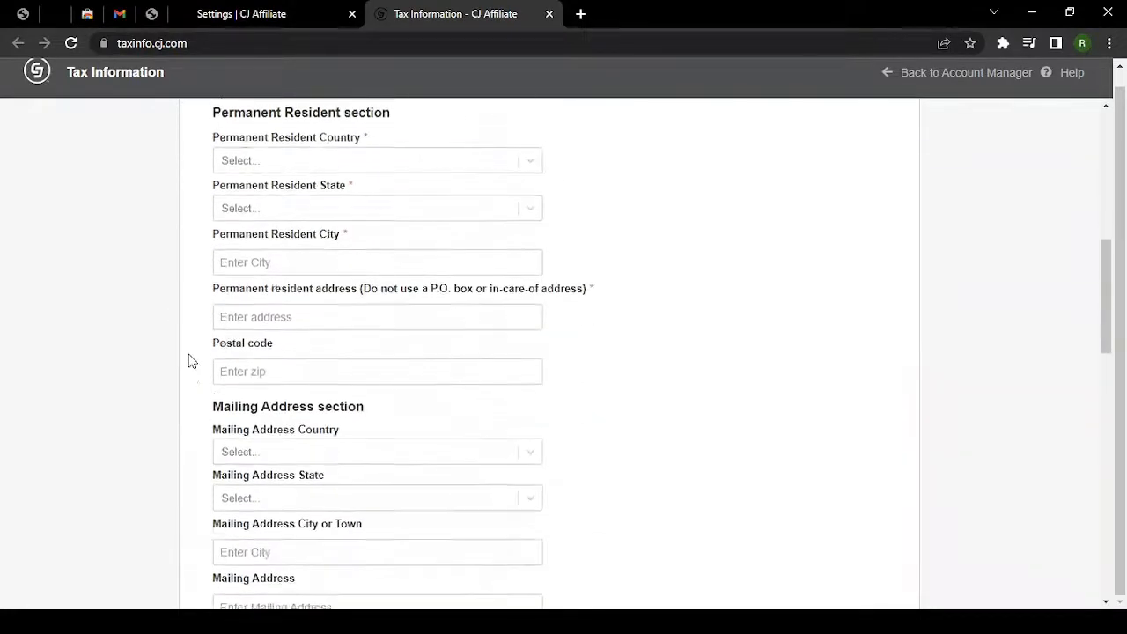
Set permanent resident country India, state Maharashtra and city Mumbai.
click(294, 164)
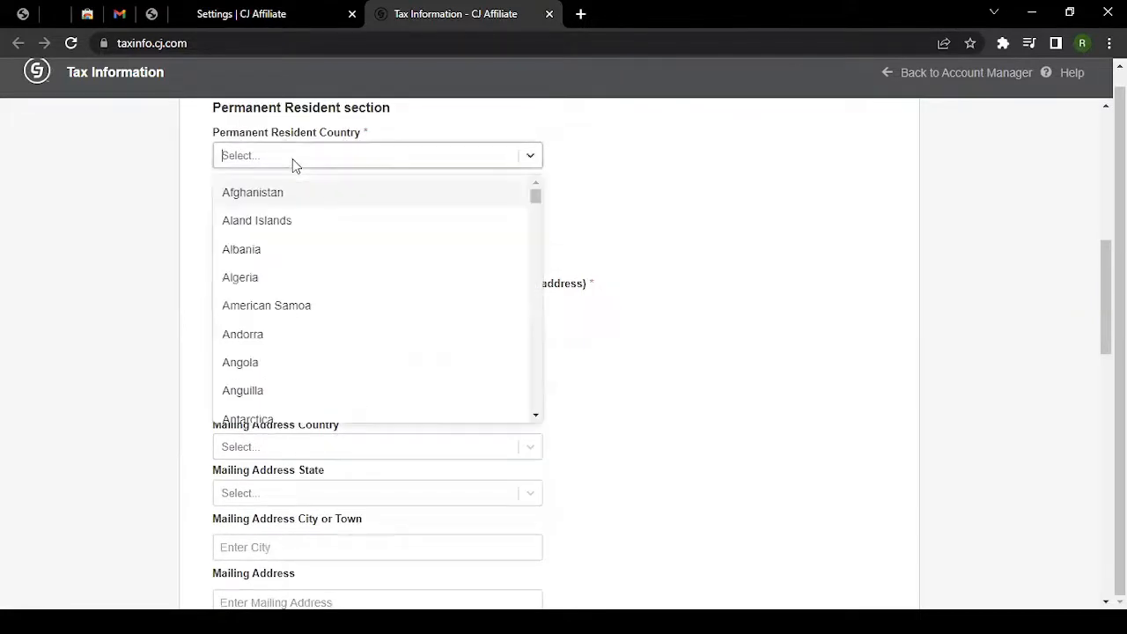
text(ind)
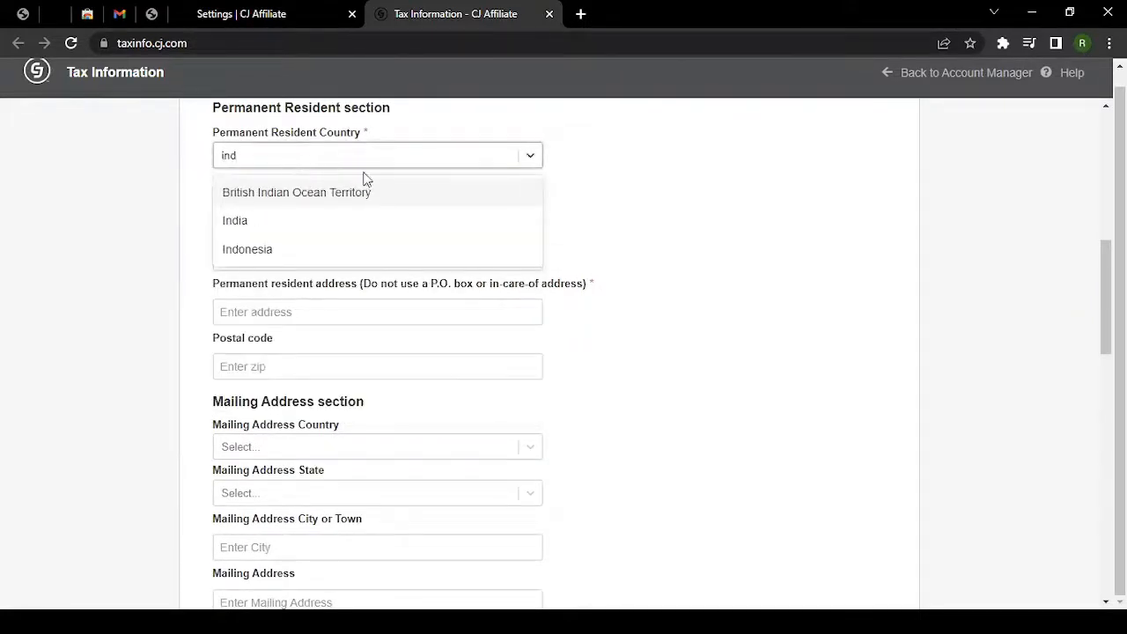
click(334, 224)
click(272, 209)
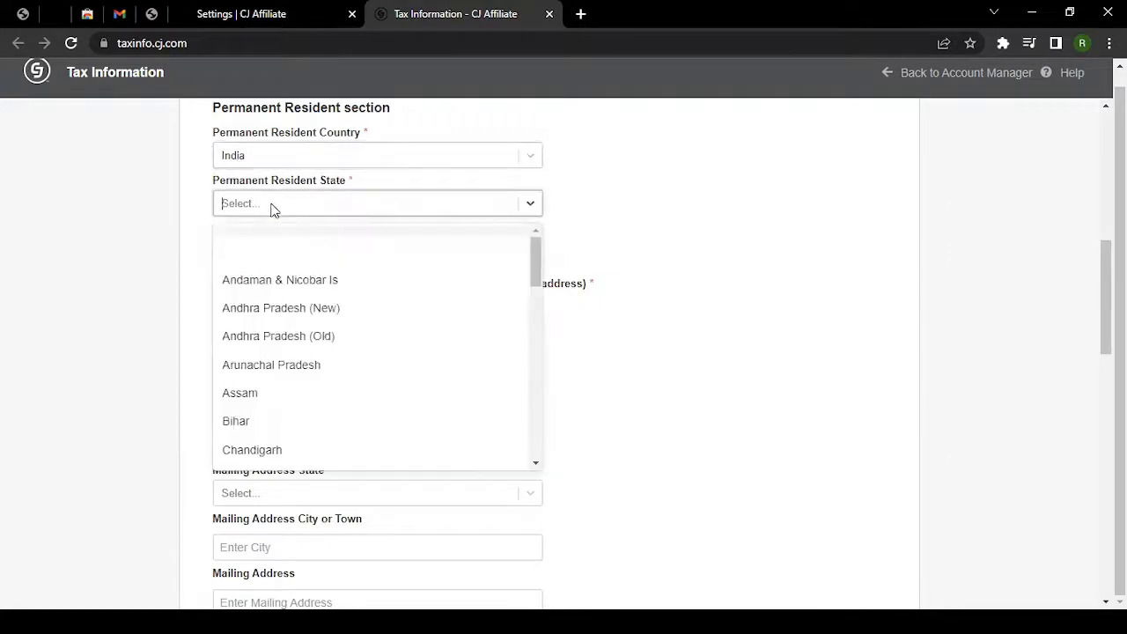
text(maha)
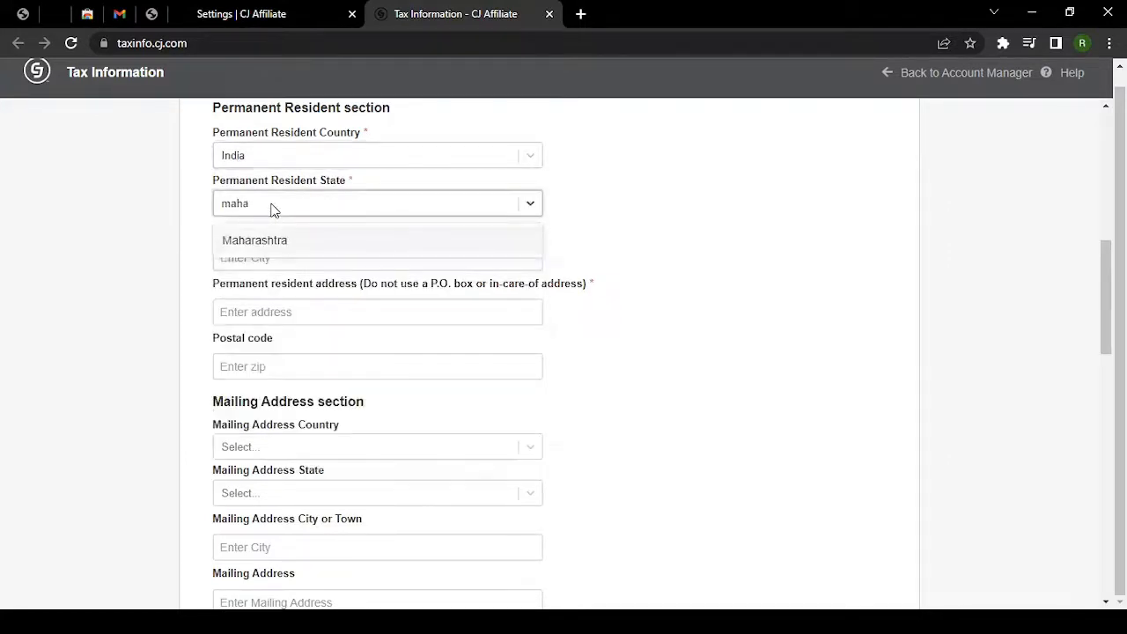
key(Return)
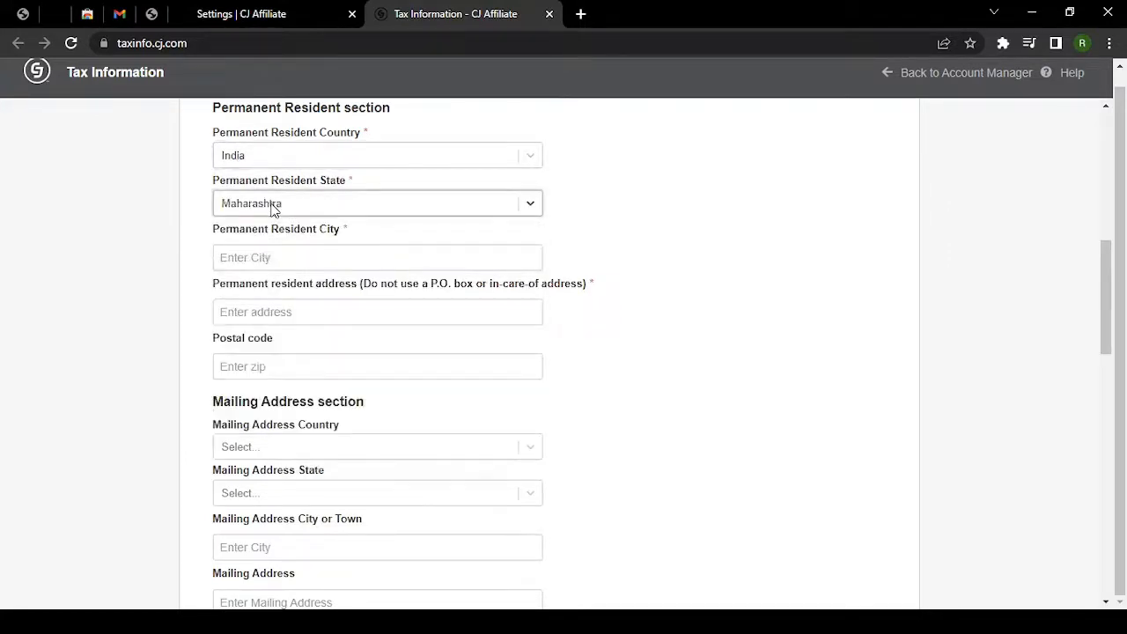
click(299, 257)
text(Mum)
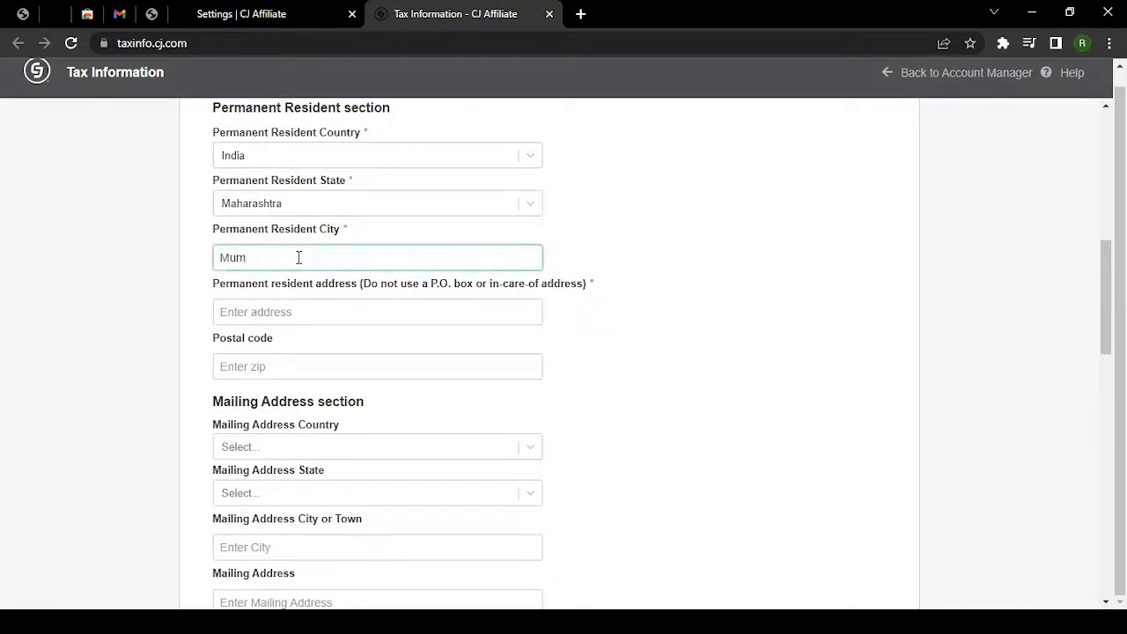
text(bai)
Paste the permanent resident street address, locality and postal code.
click(322, 321)
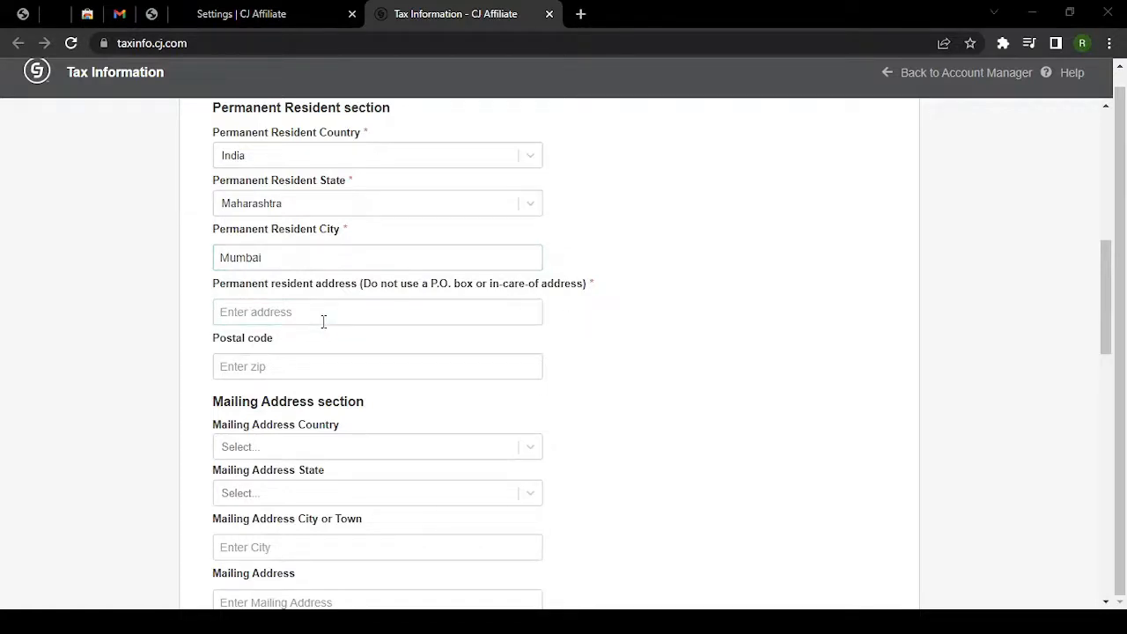
key(alt+Tab)
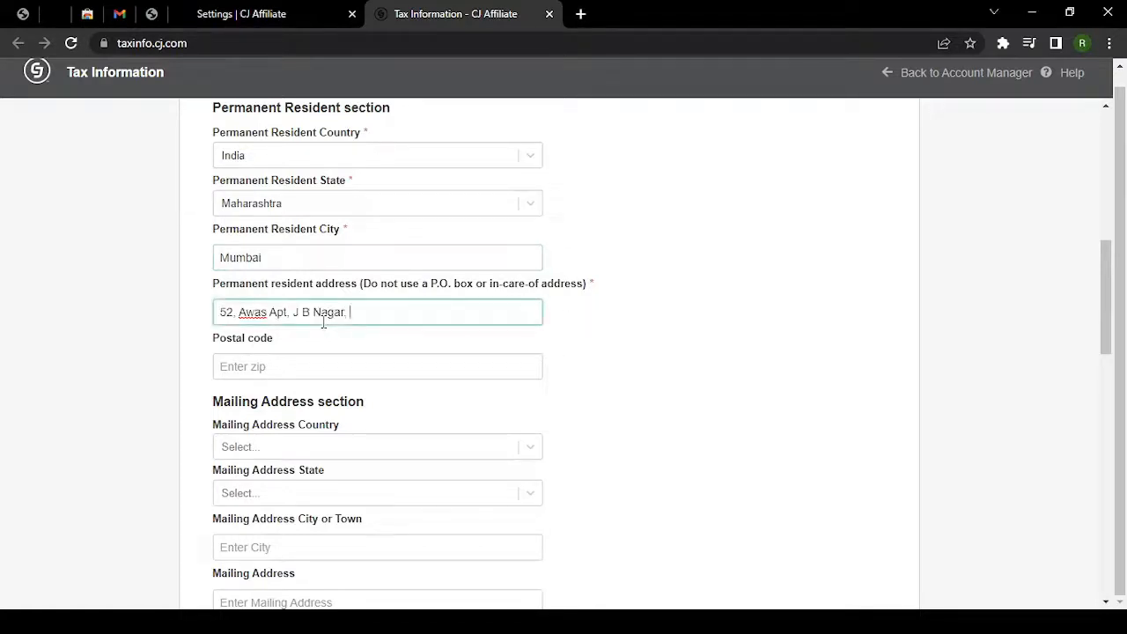
key(alt+Tab)
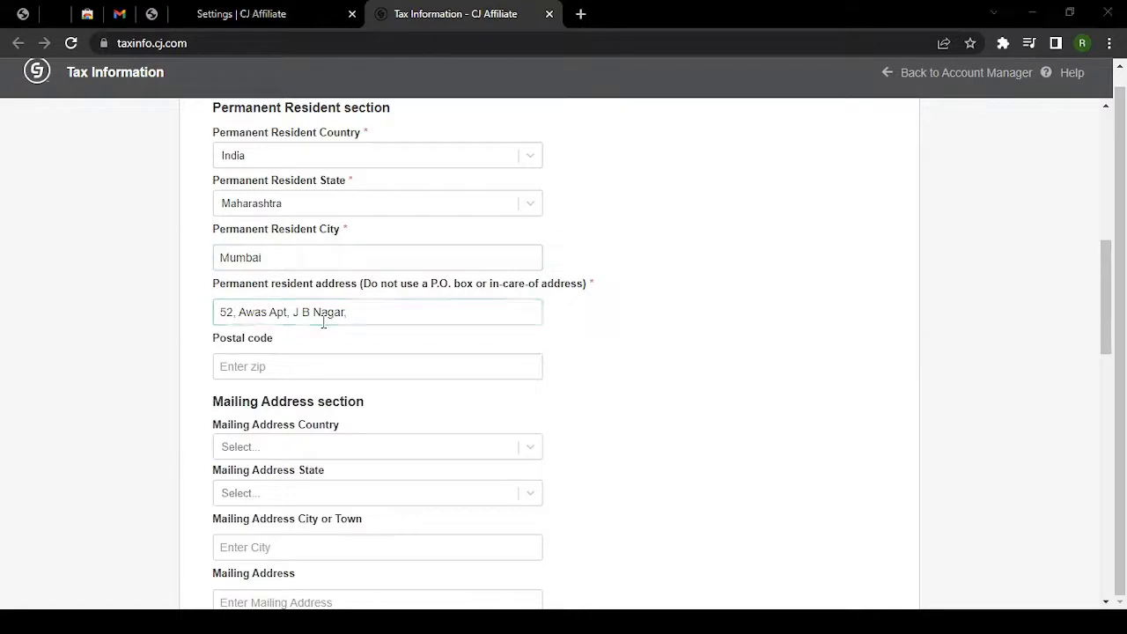
key(alt+Tab)
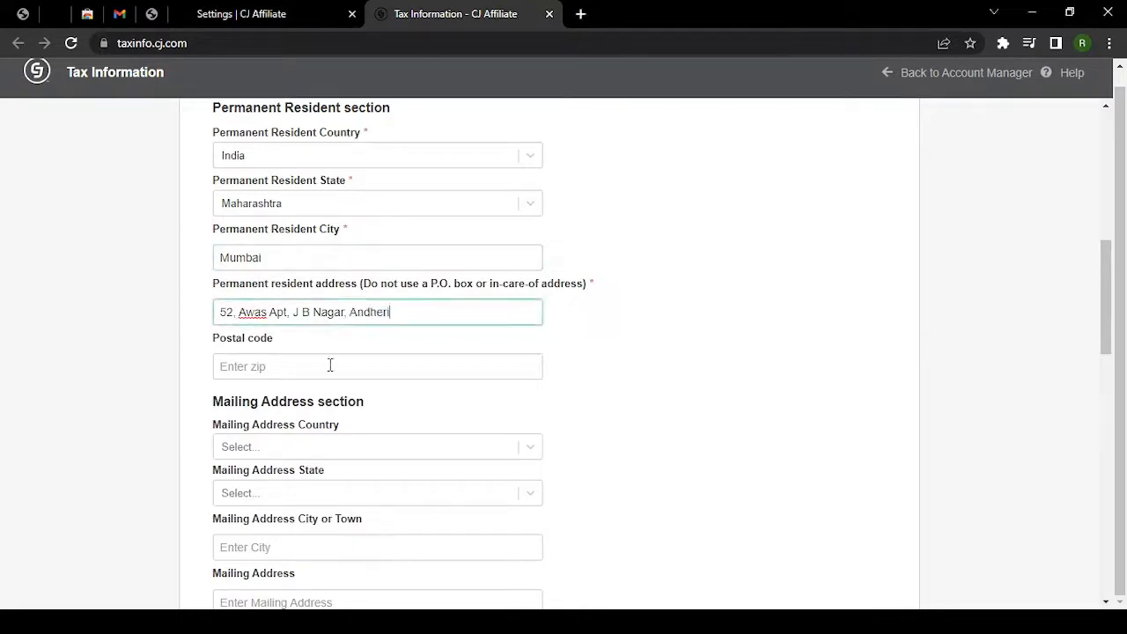
click(327, 365)
key(alt+Tab)
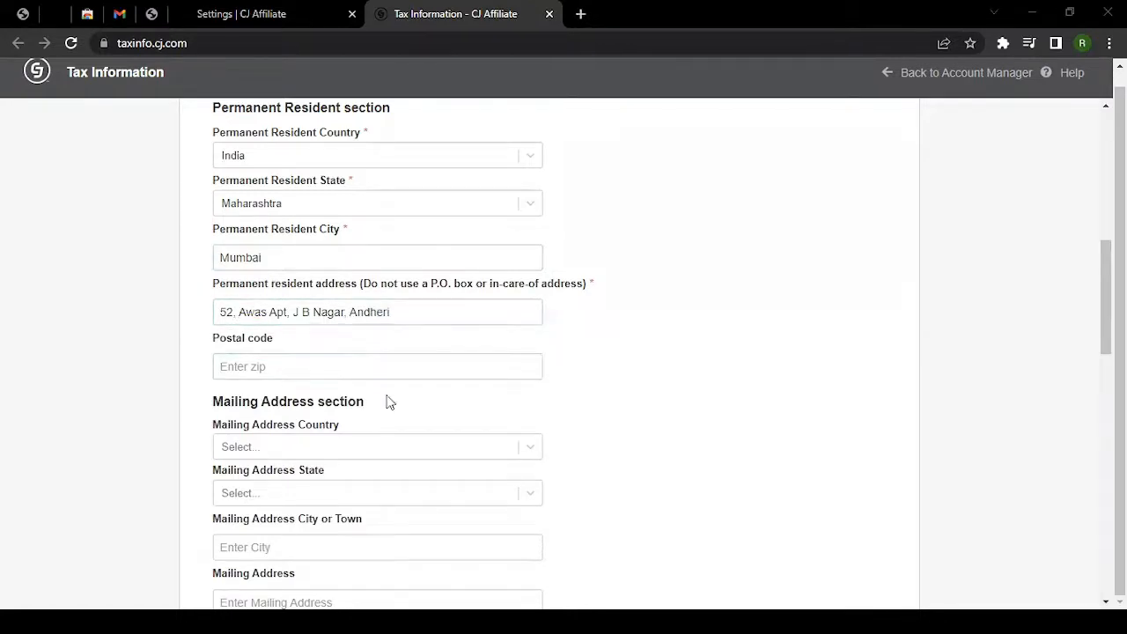
key(alt+Tab)
text(400059)
scroll(146, 370, up, 2)
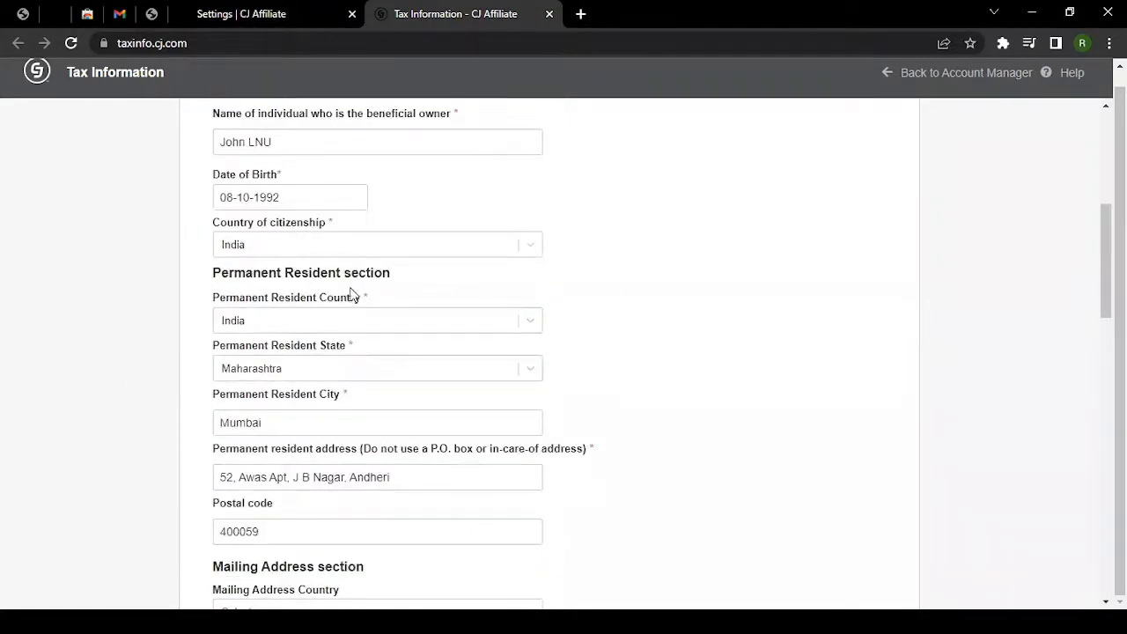
scroll(397, 320, down, 4)
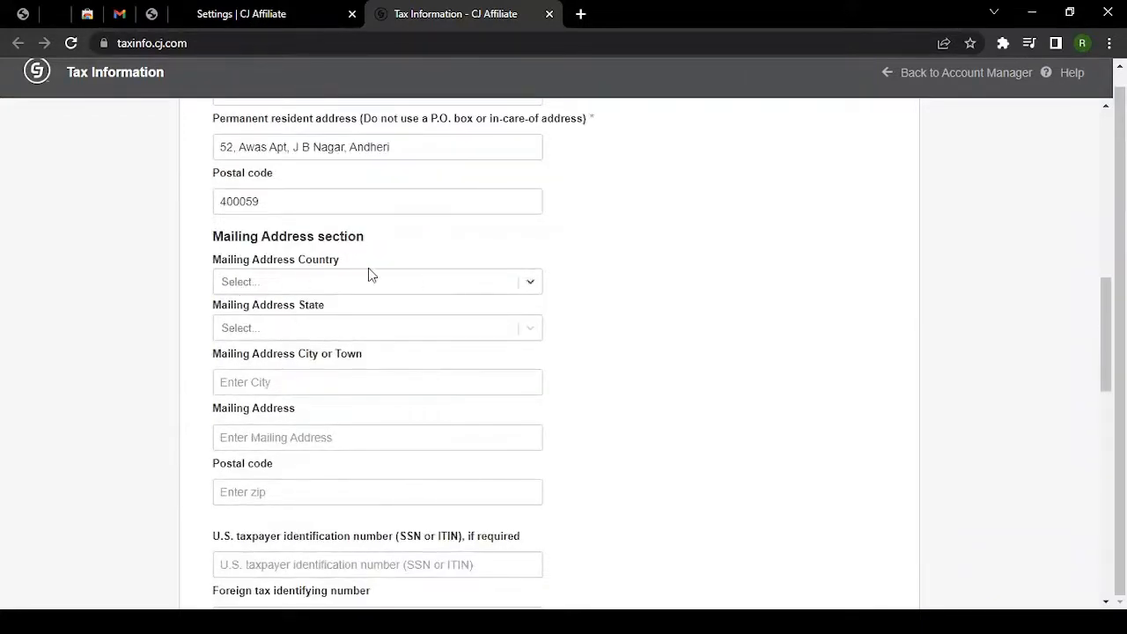
Set mailing address country India, state Maharashtra and city Mumbai.
click(295, 291)
text(india)
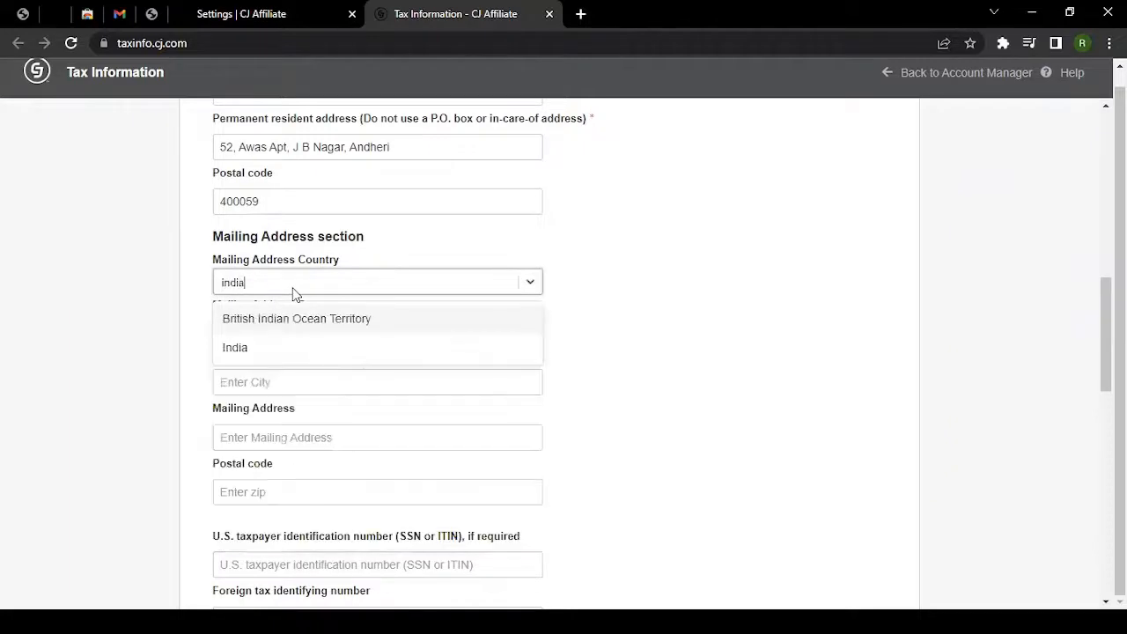
click(279, 345)
click(293, 336)
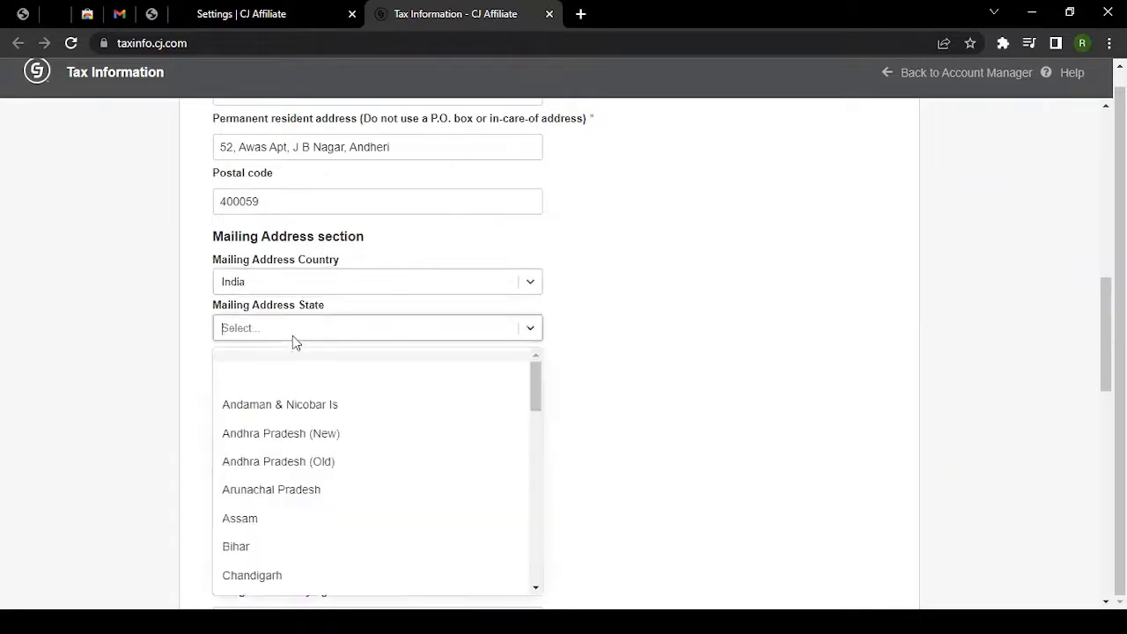
text(maha)
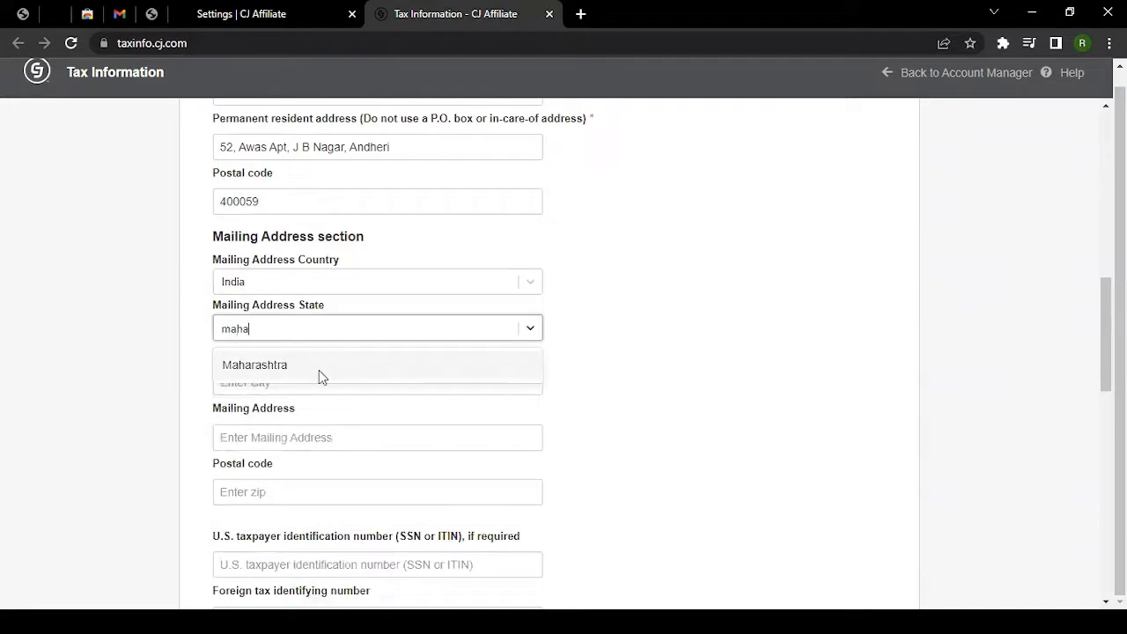
click(318, 368)
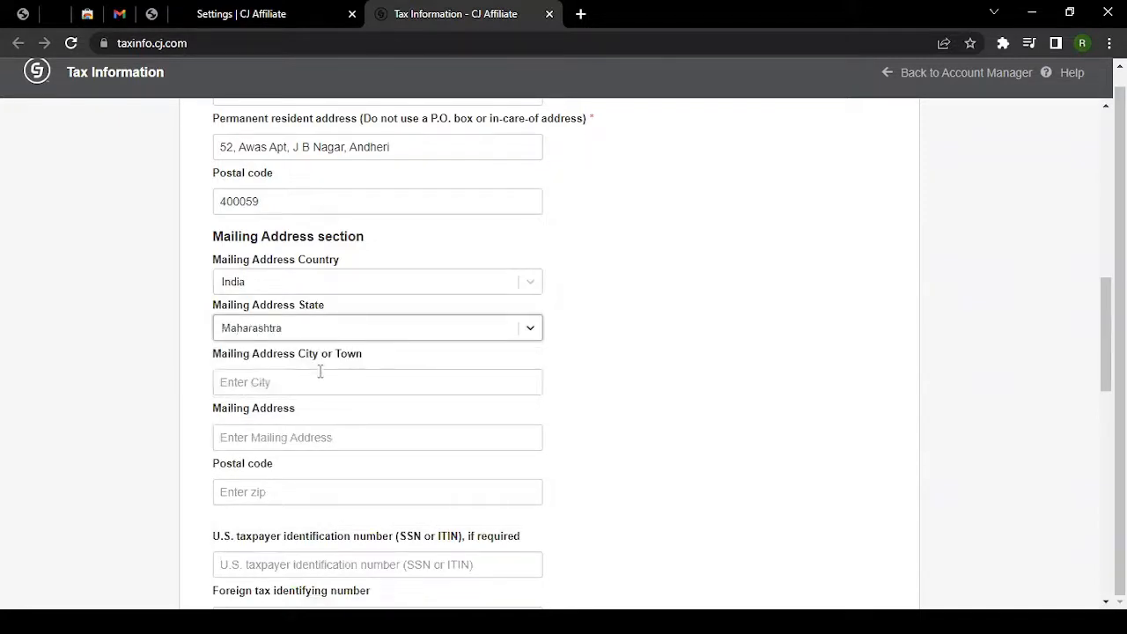
scroll(158, 342, down, 1)
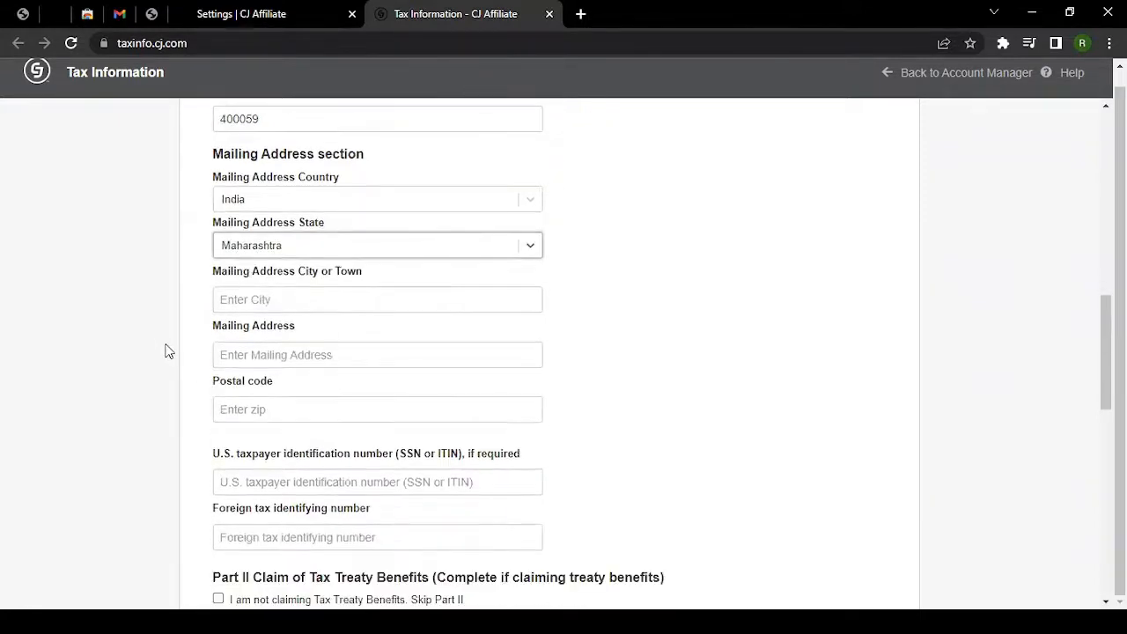
click(272, 300)
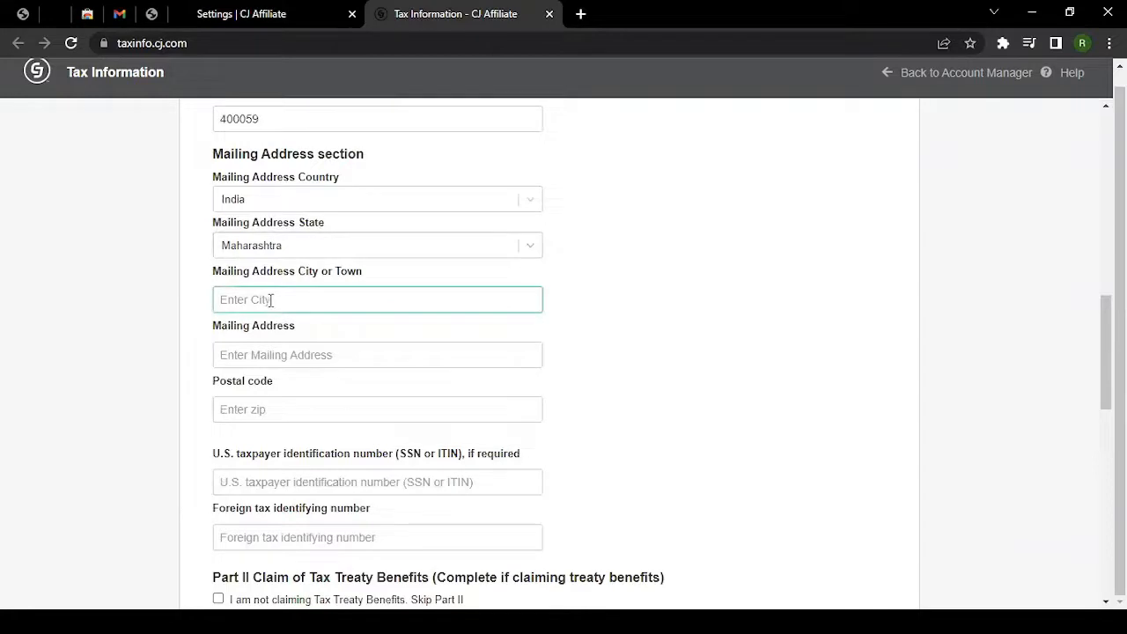
text(Mumbai)
Copy the permanent street address into the mailing address and add postal code 400059.
click(289, 355)
scroll(289, 355, up, 3)
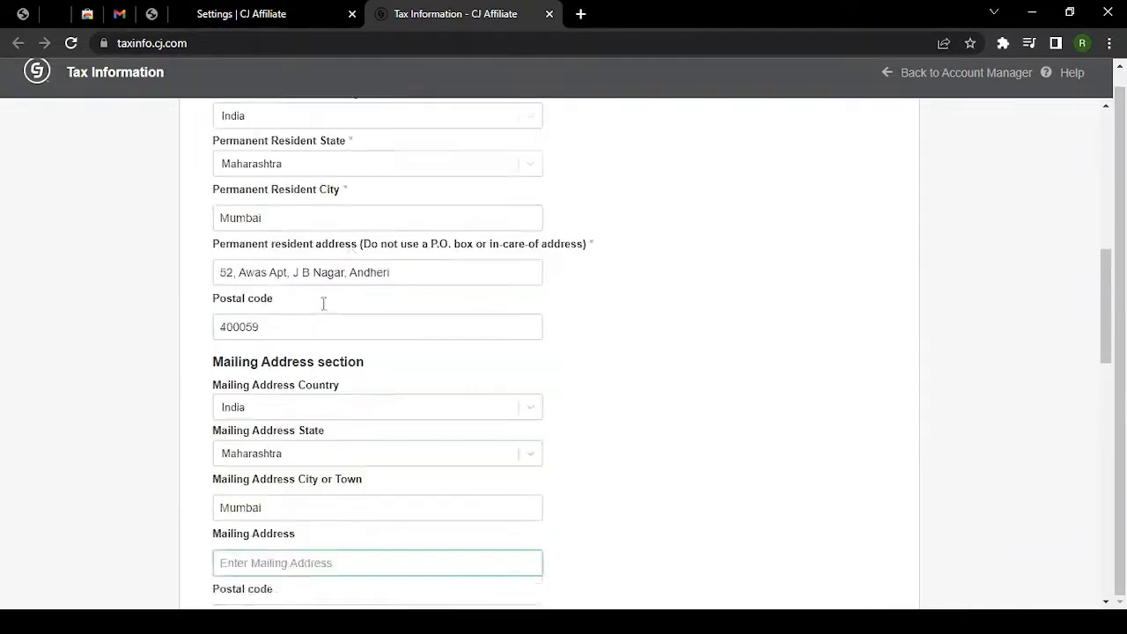
drag(398, 310, 185, 368)
key(ctrl+c)
scroll(189, 374, down, 3)
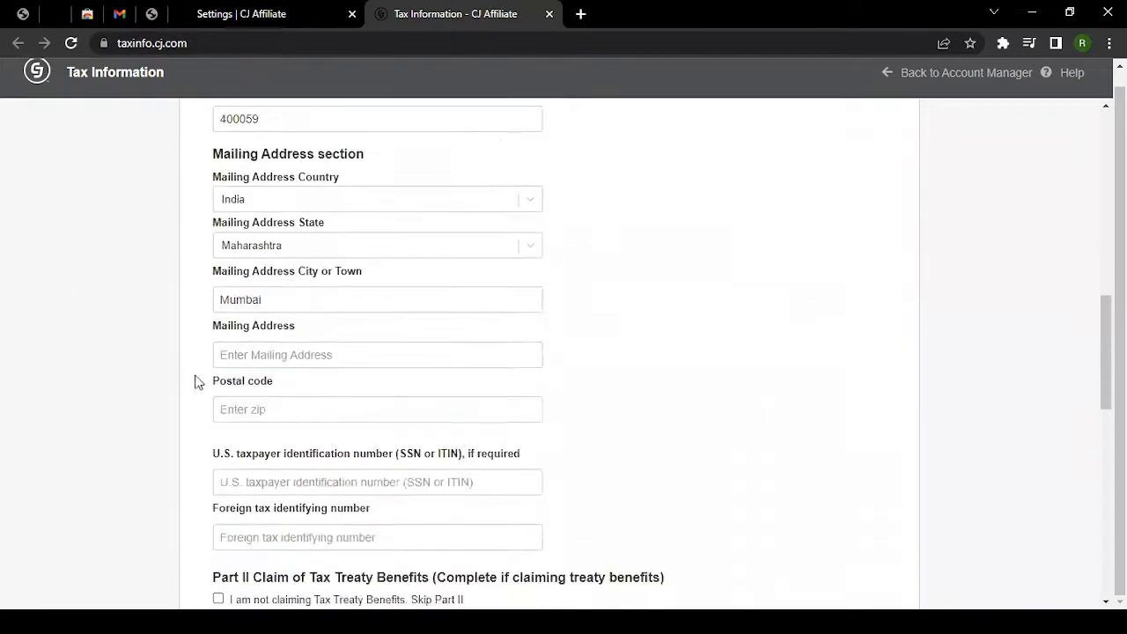
click(287, 356)
key(ctrl+v)
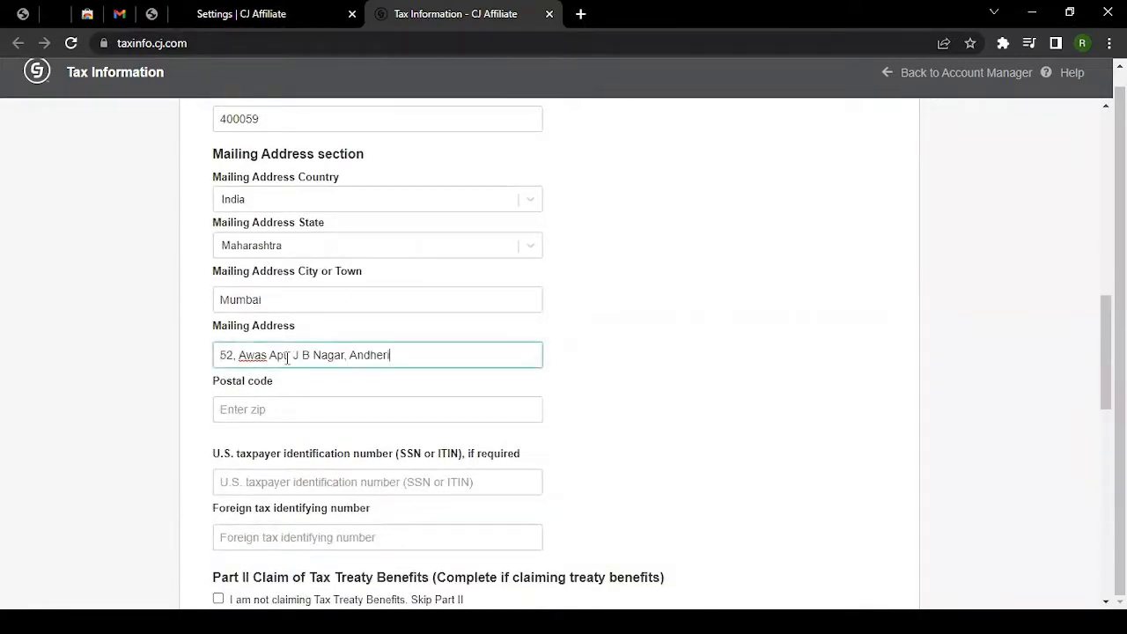
key(alt+Tab)
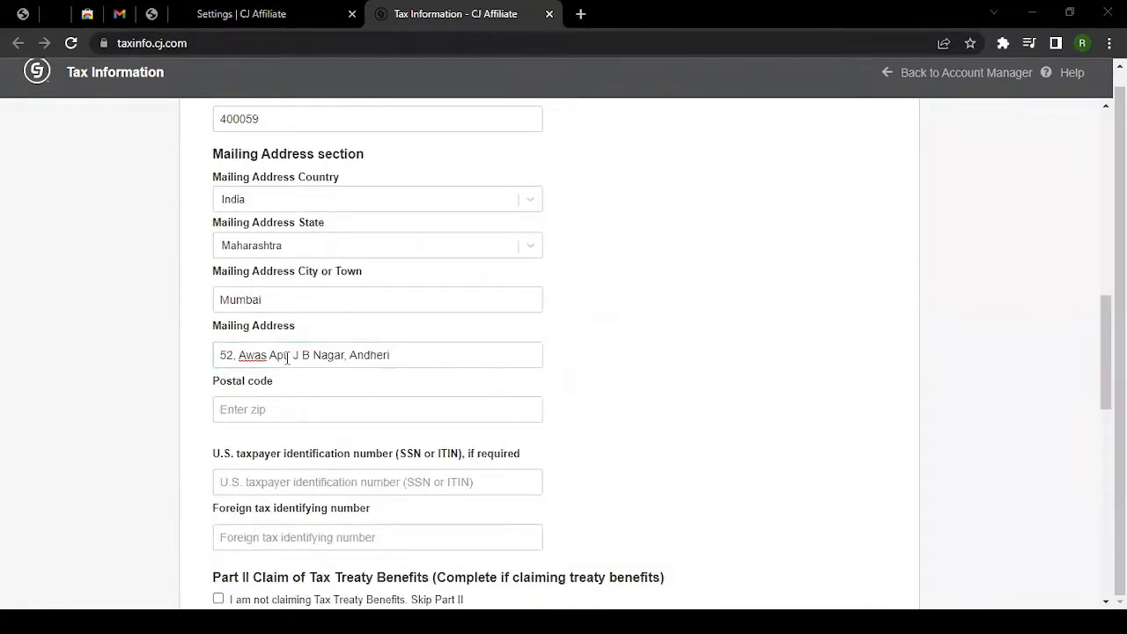
key(alt+Tab)
scroll(159, 387, down, 1)
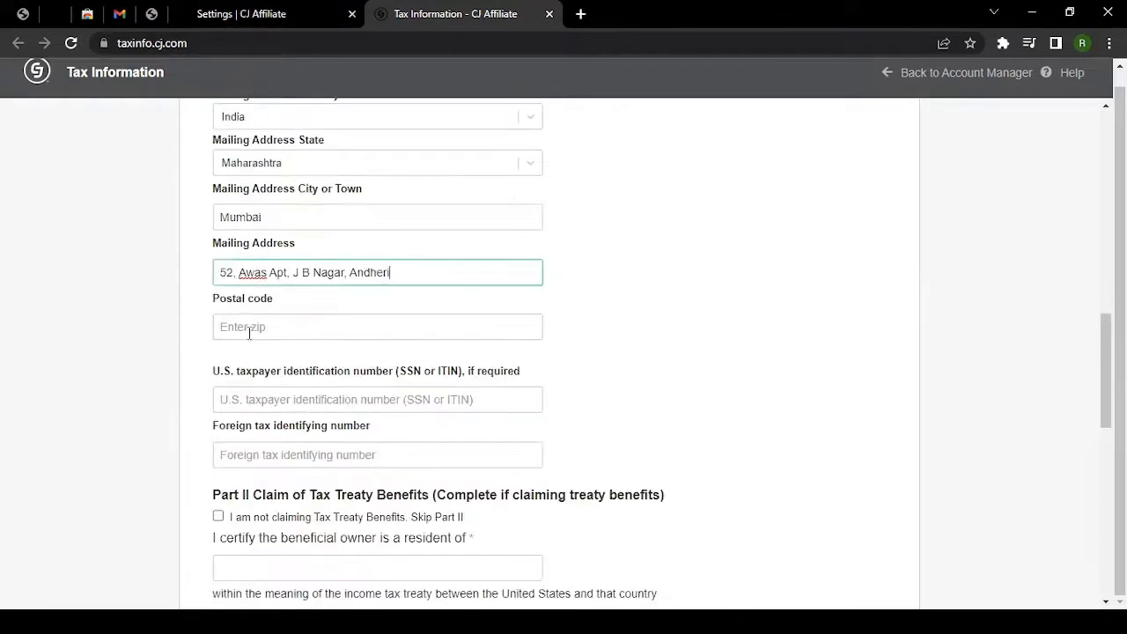
click(254, 327)
text(400059)
scroll(131, 353, down, 2)
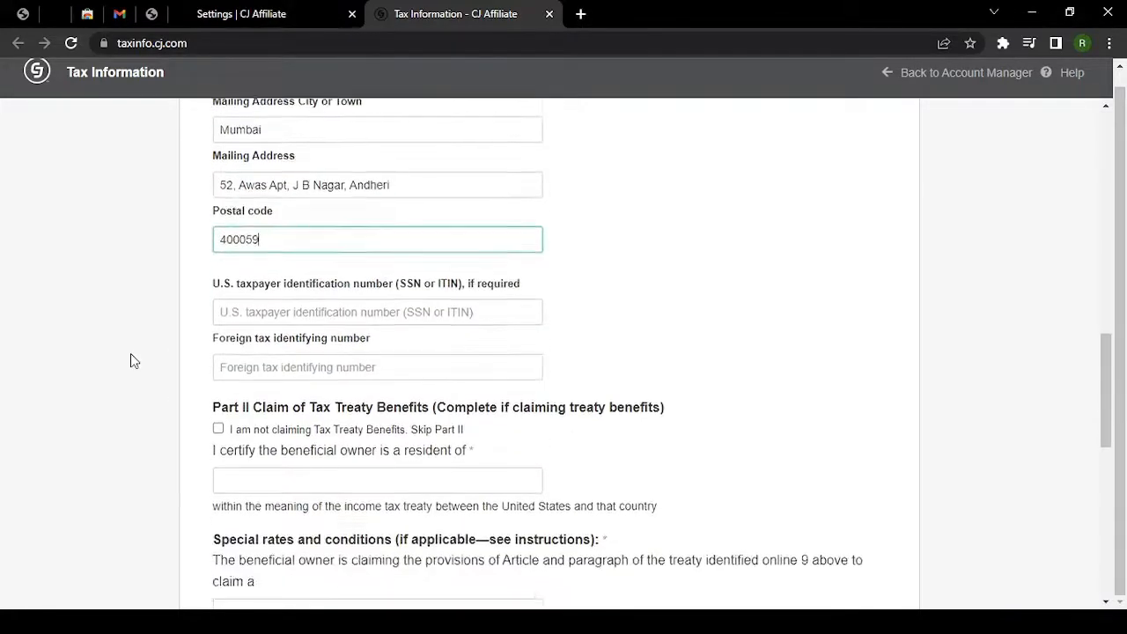
scroll(298, 278, up, 1)
scroll(297, 279, up, 5)
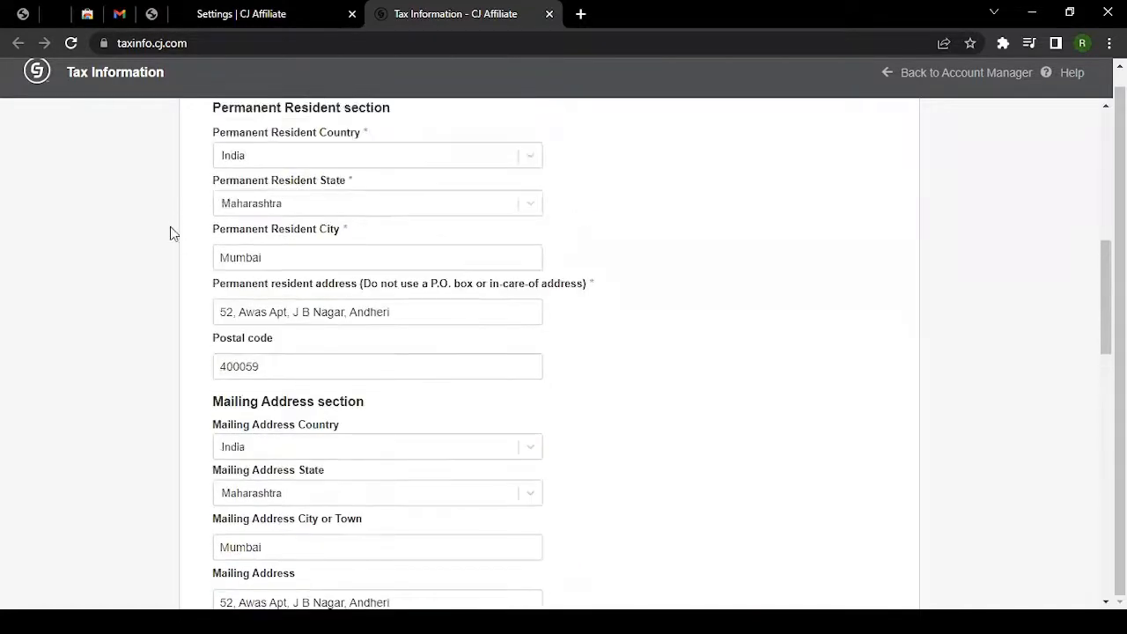
scroll(171, 232, down, 5)
scroll(171, 232, down, 1)
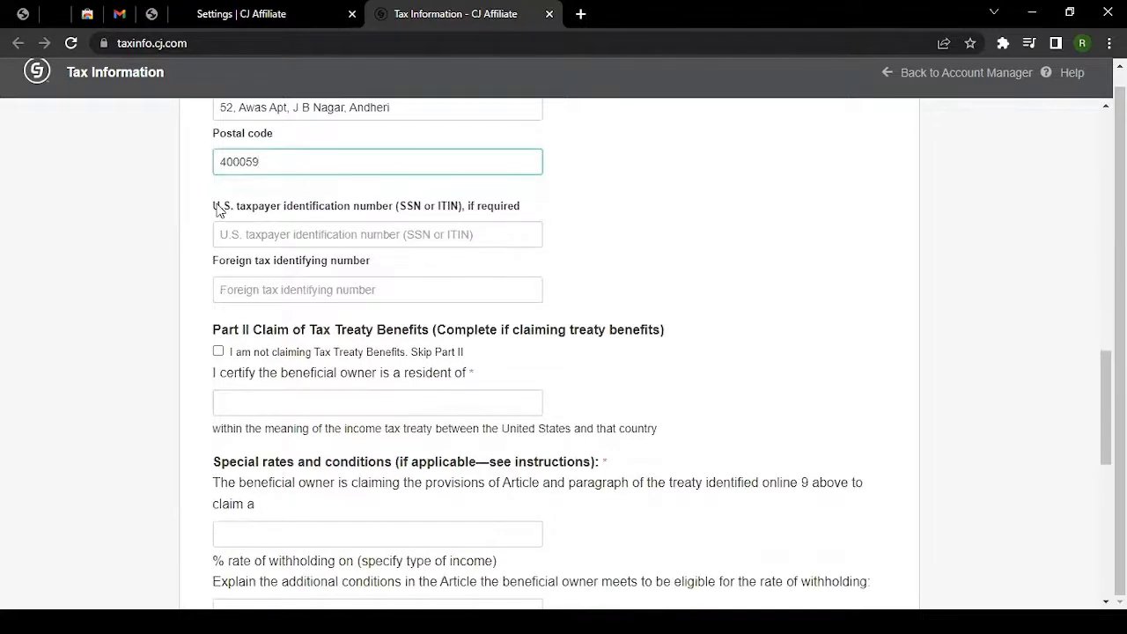
Leave the U.S. taxpayer SSN or ITIN field empty.
drag(220, 206, 380, 211)
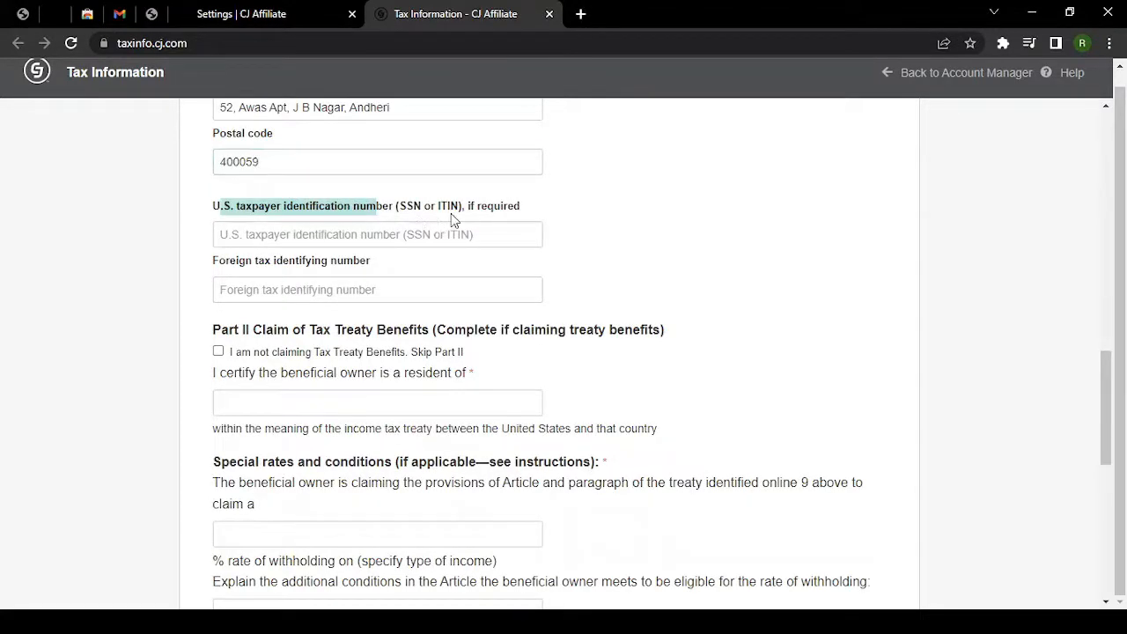
click(541, 211)
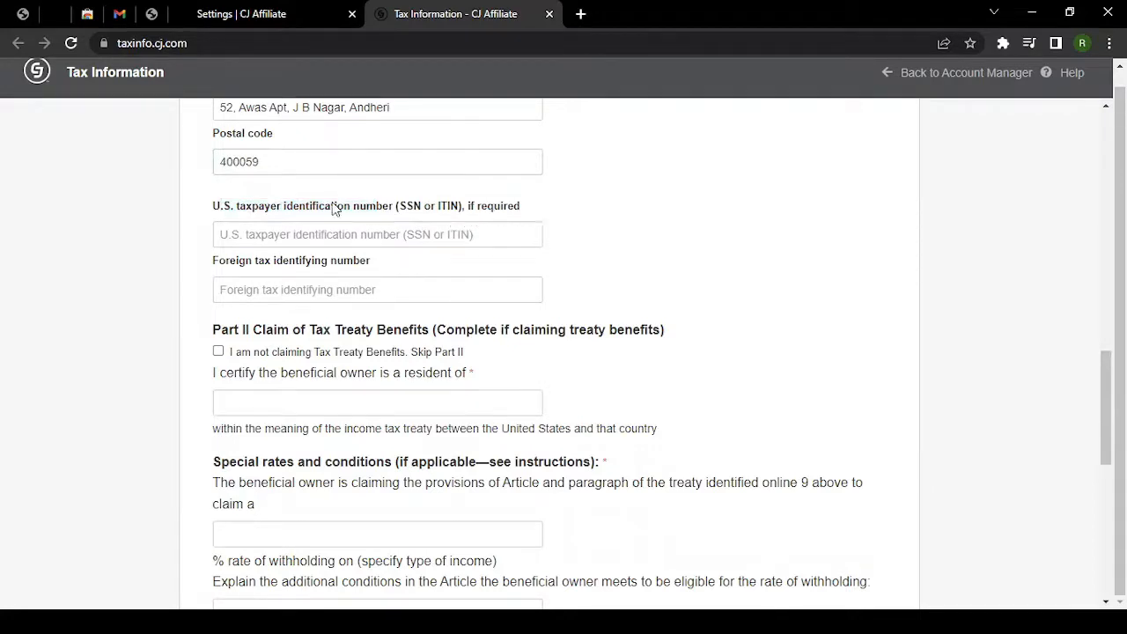
click(283, 233)
click(204, 217)
Paste the foreign tax identifying number and scroll down to Part II.
click(250, 283)
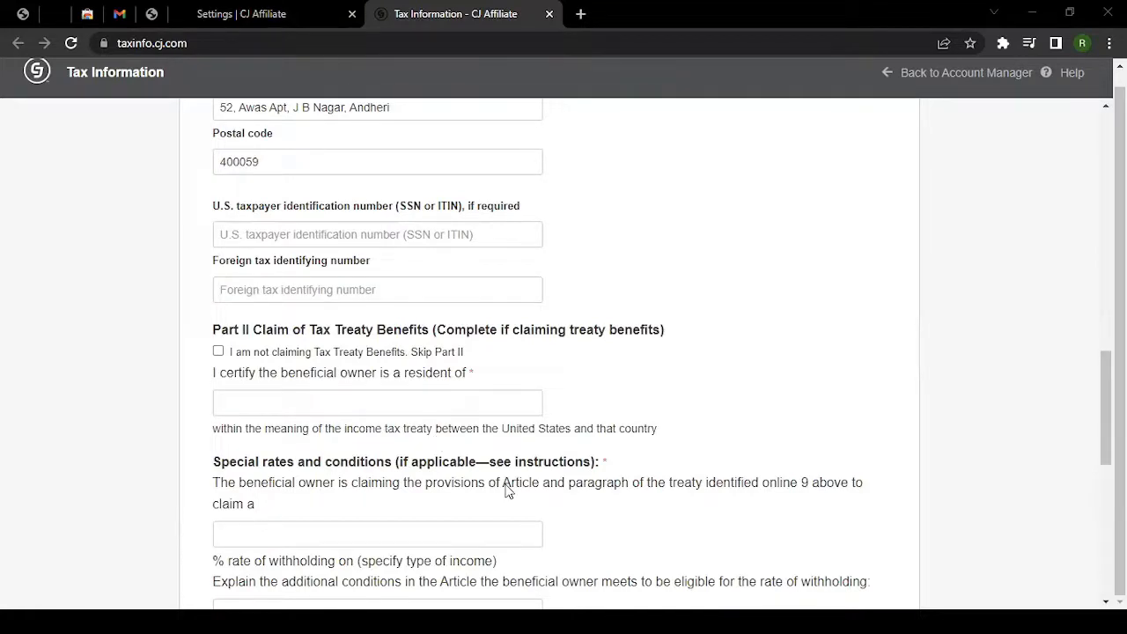
click(304, 289)
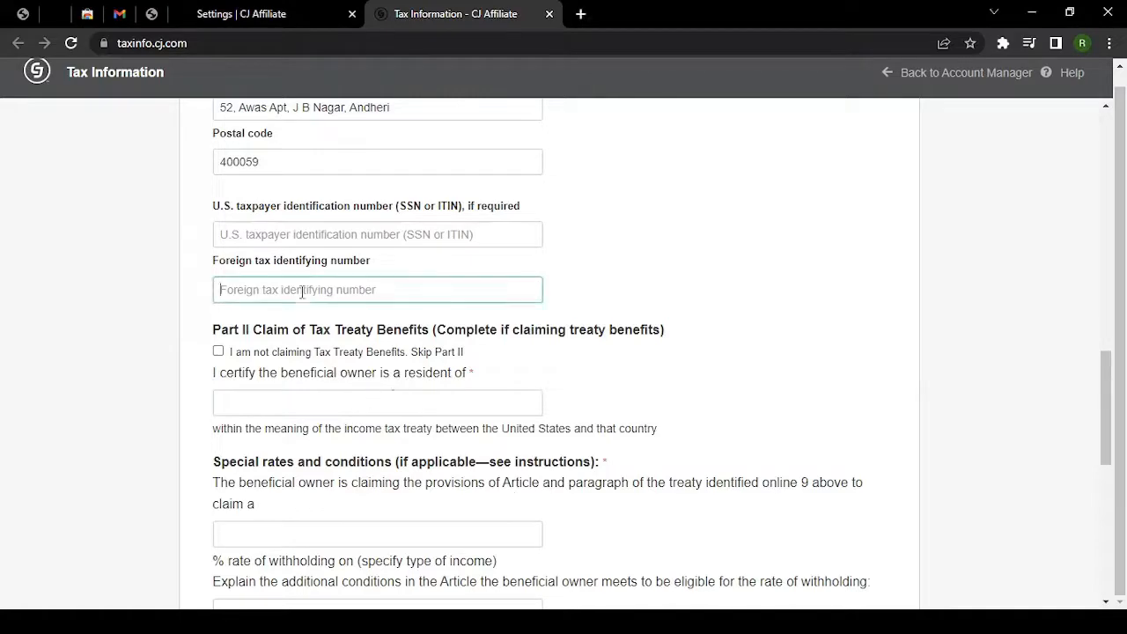
key(ctrl+v)
click(184, 299)
scroll(185, 306, down, 1)
scroll(185, 306, down, 1)
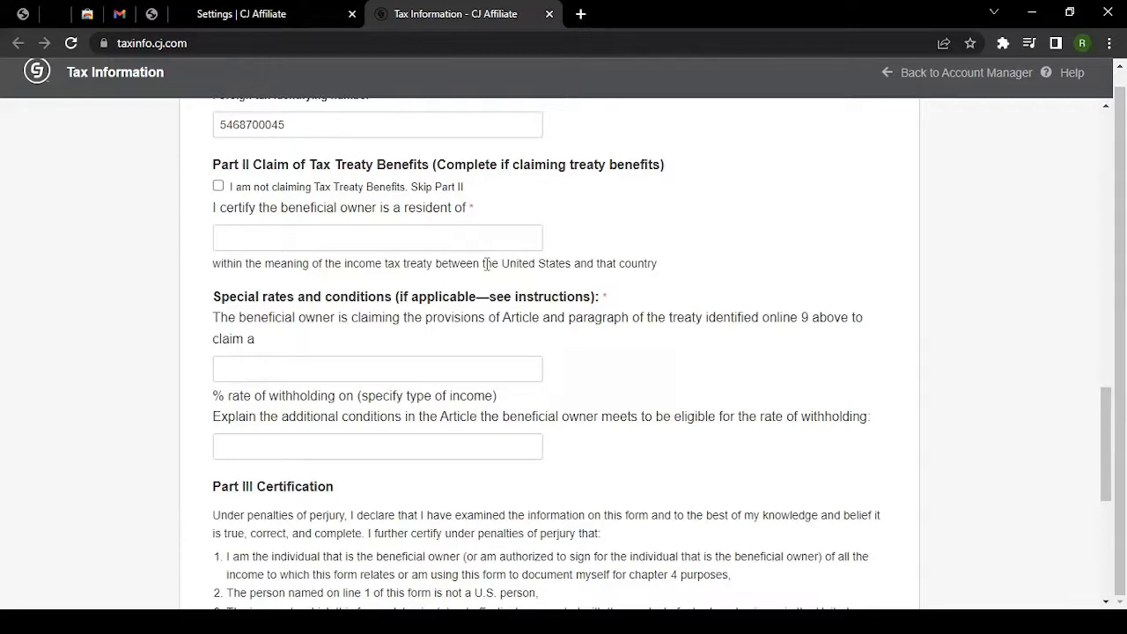
Declare on the W-8BEN that no tax treaty benefits are claimed.
click(219, 188)
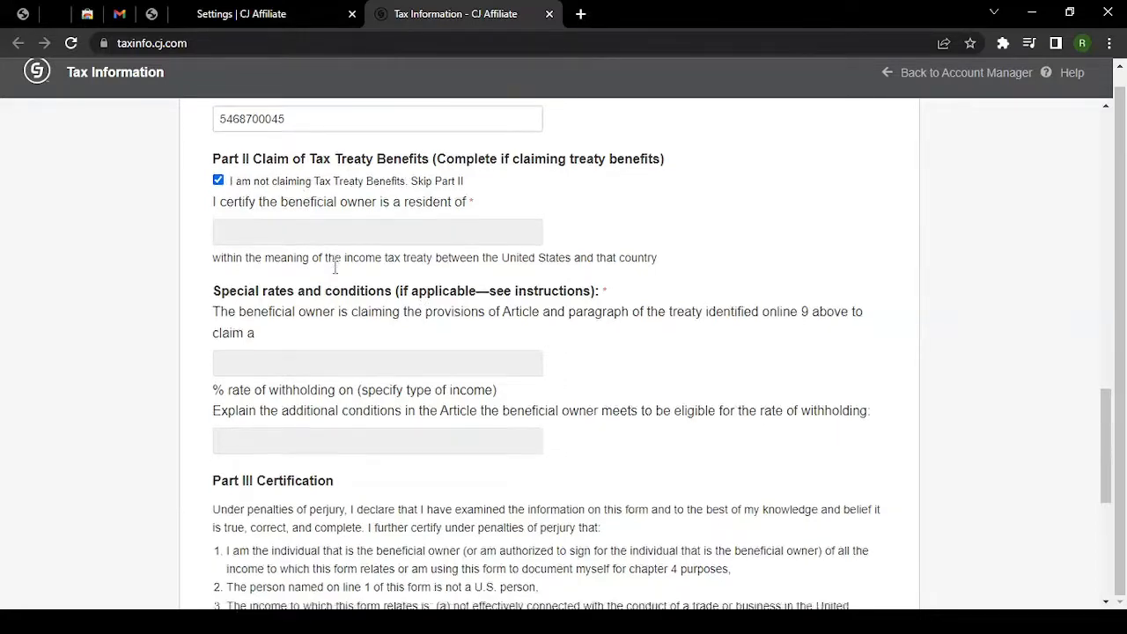
scroll(335, 269, down, 3)
scroll(335, 269, down, 2)
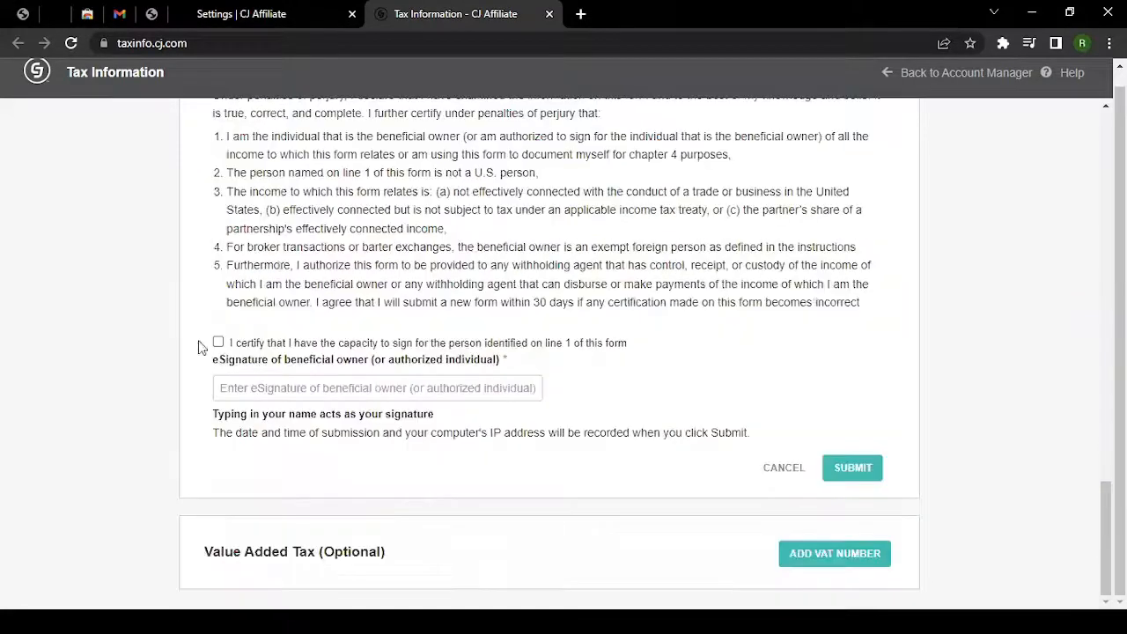
Certify in Part III the capacity to sign for the beneficial owner.
scroll(282, 340, up, 2)
drag(223, 260, 352, 449)
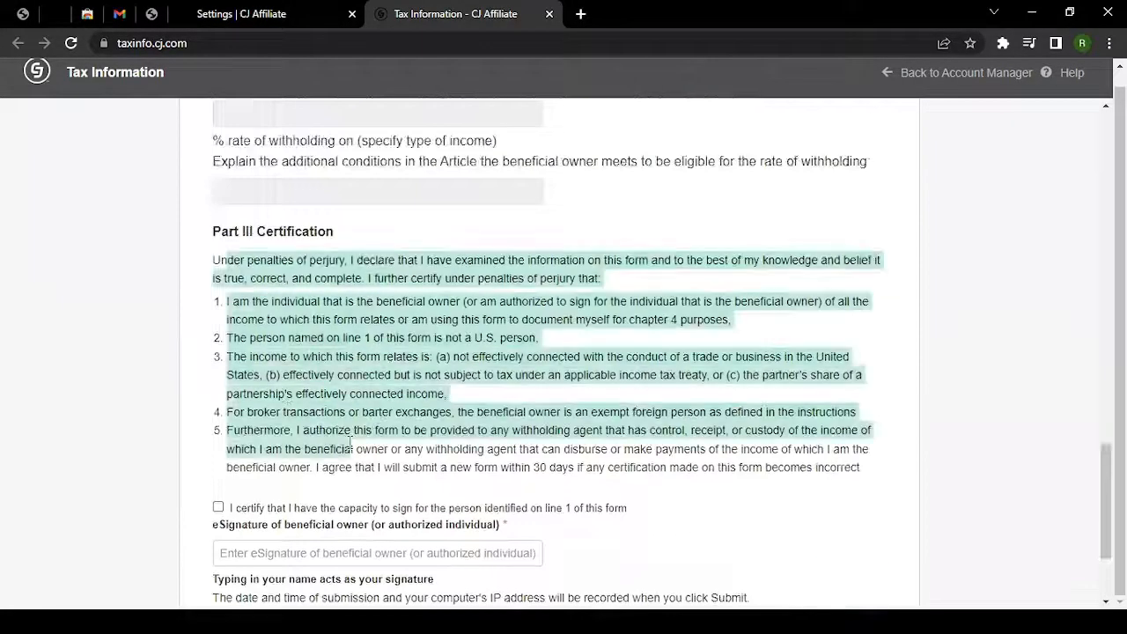
scroll(283, 415, down, 2)
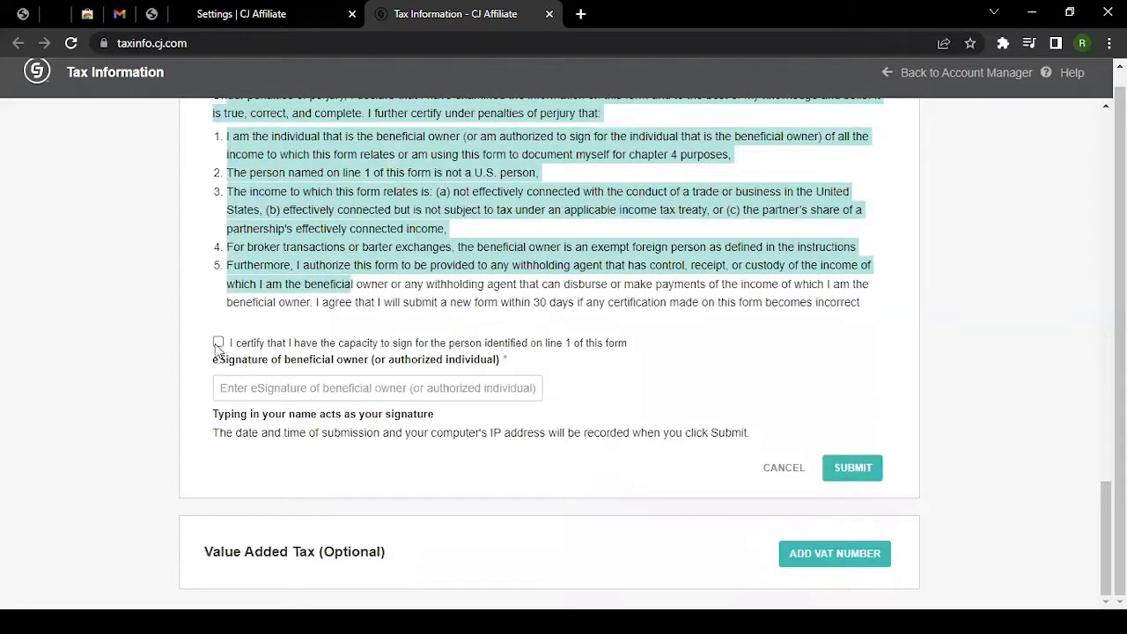
click(255, 396)
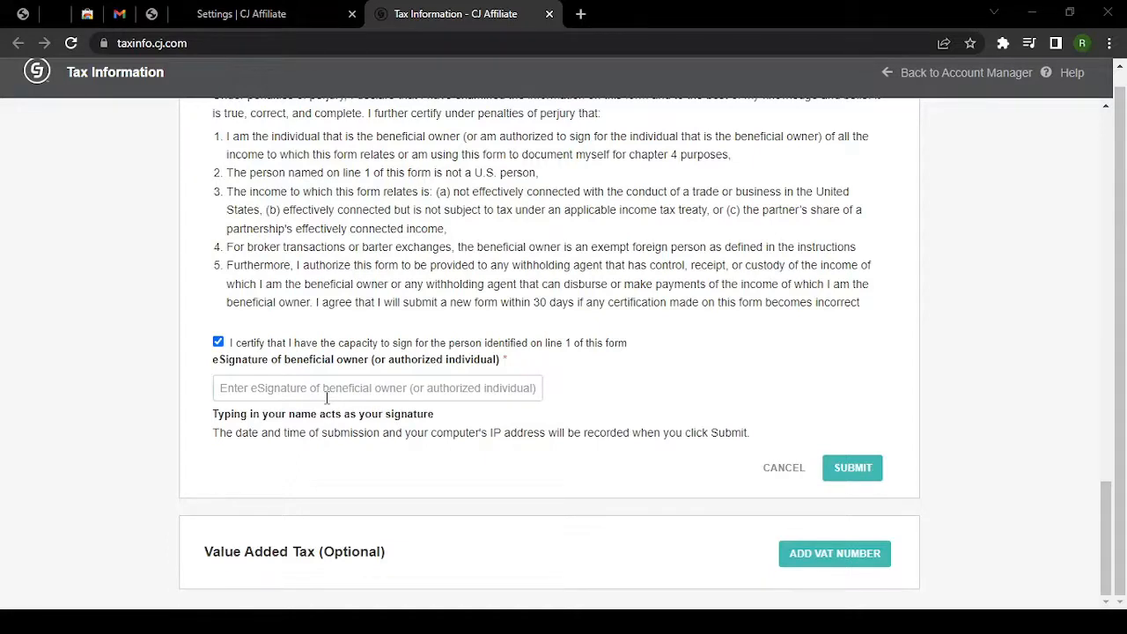
Enter the signer's name as the eSignature, submit the W-8BEN, and return to Account Manager.
click(326, 394)
text(John LNU)
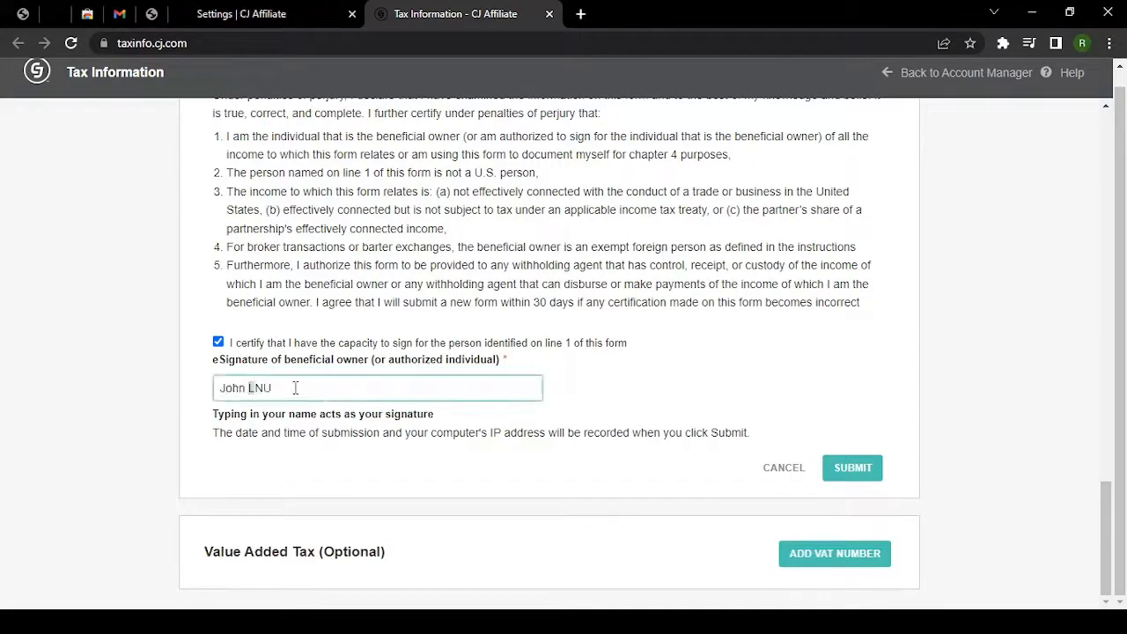
drag(296, 387, 298, 388)
click(856, 479)
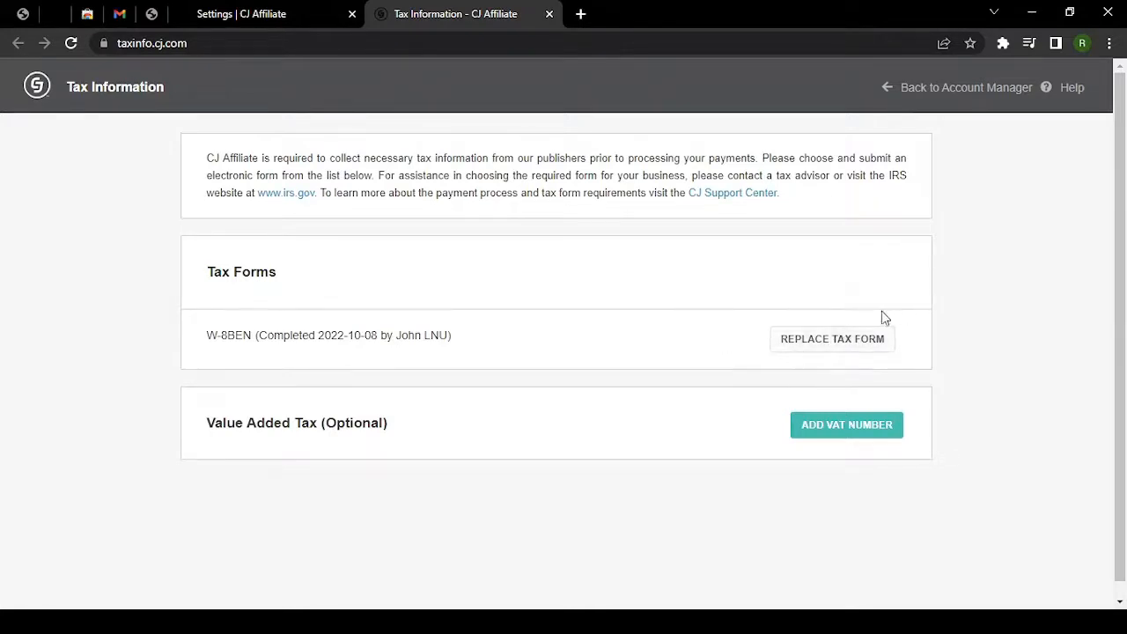
click(925, 94)
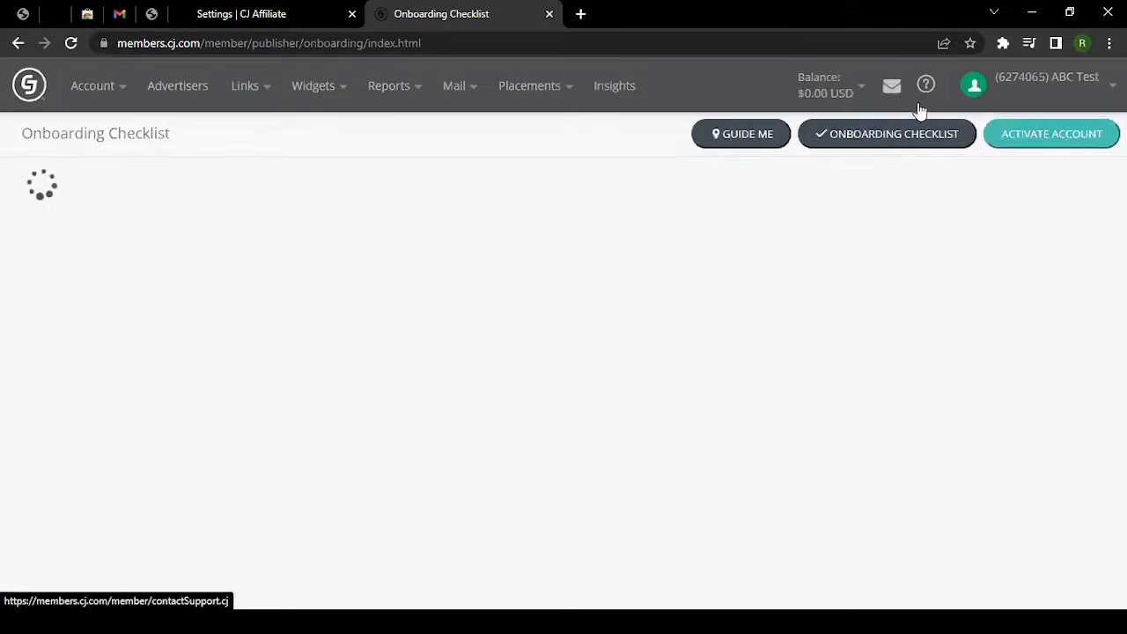
From the checklist's 'Provide your payment information' item, choose Add Payment Information.
scroll(166, 397, down, 7)
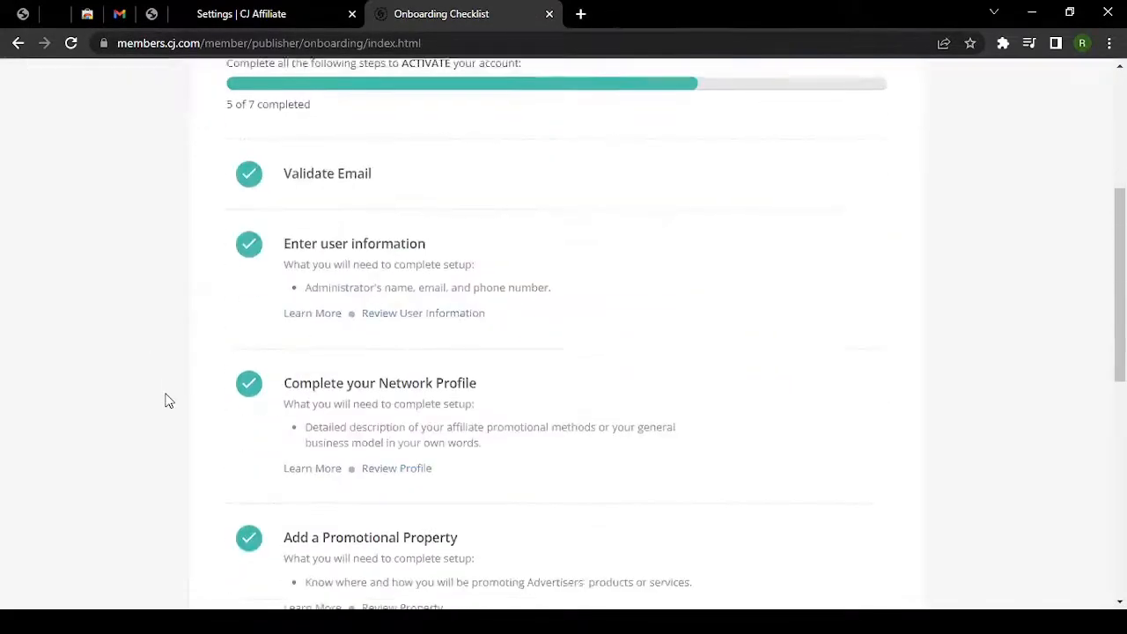
scroll(166, 397, down, 4)
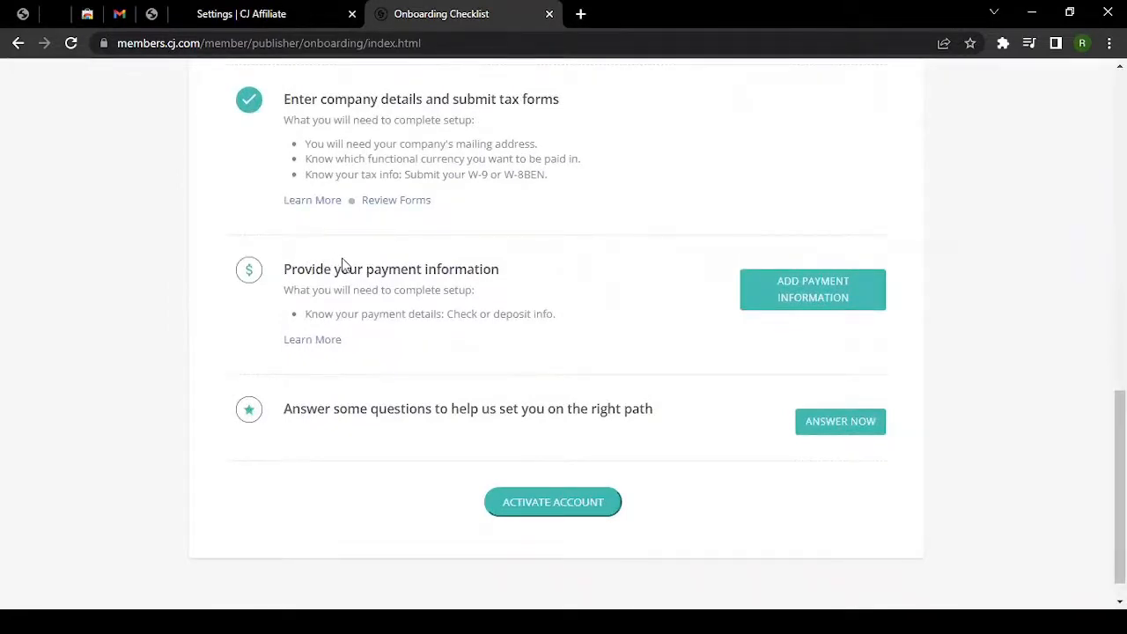
drag(292, 270, 372, 346)
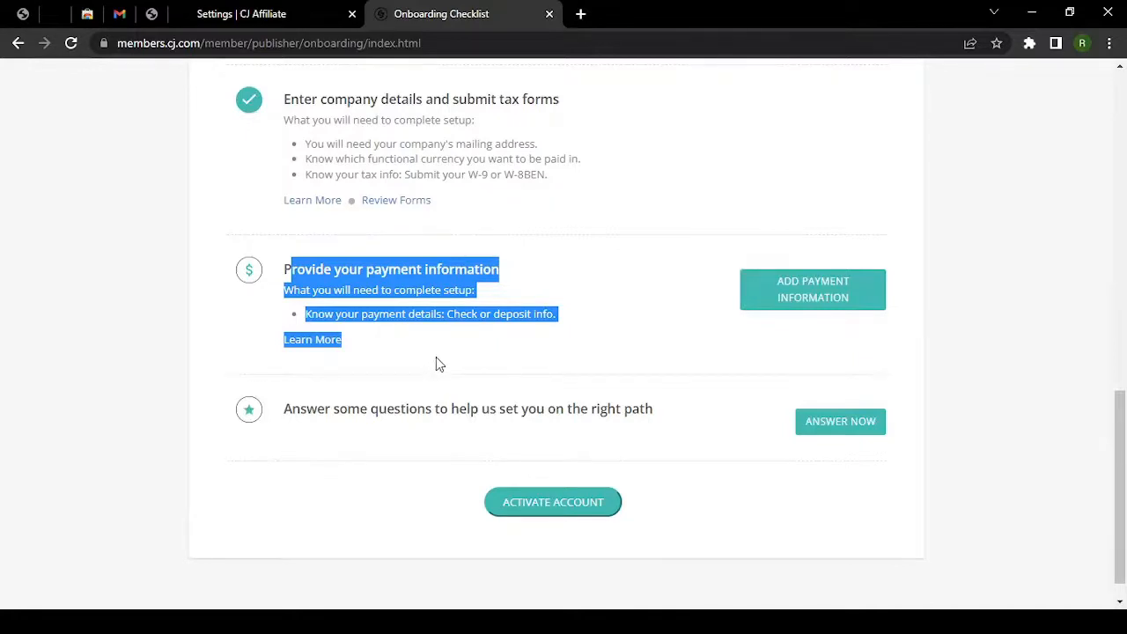
click(420, 353)
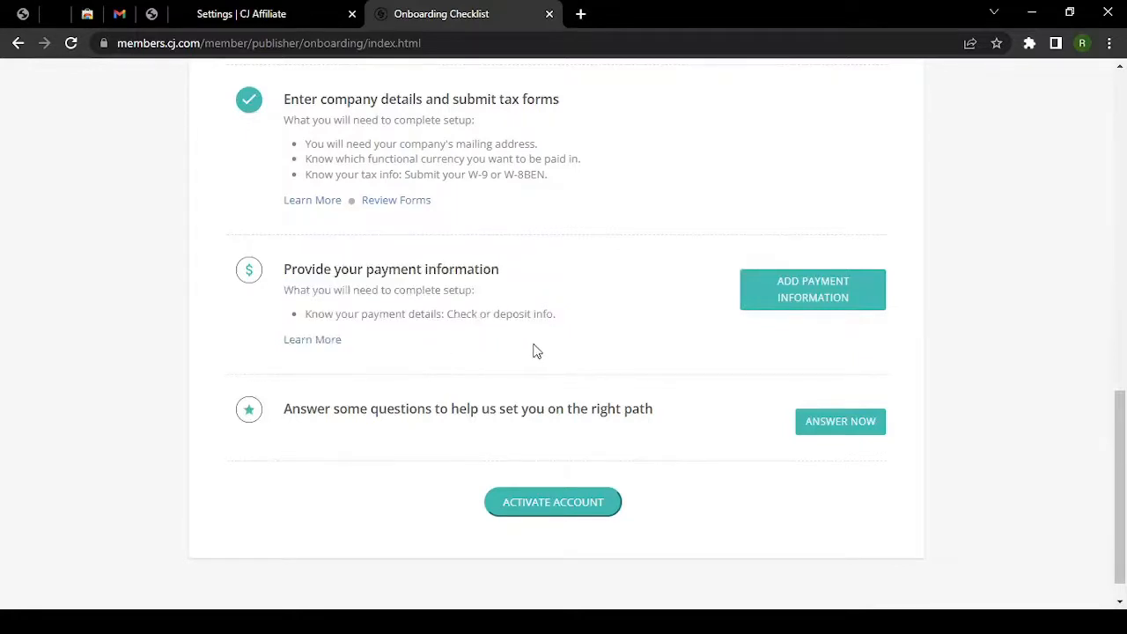
click(840, 295)
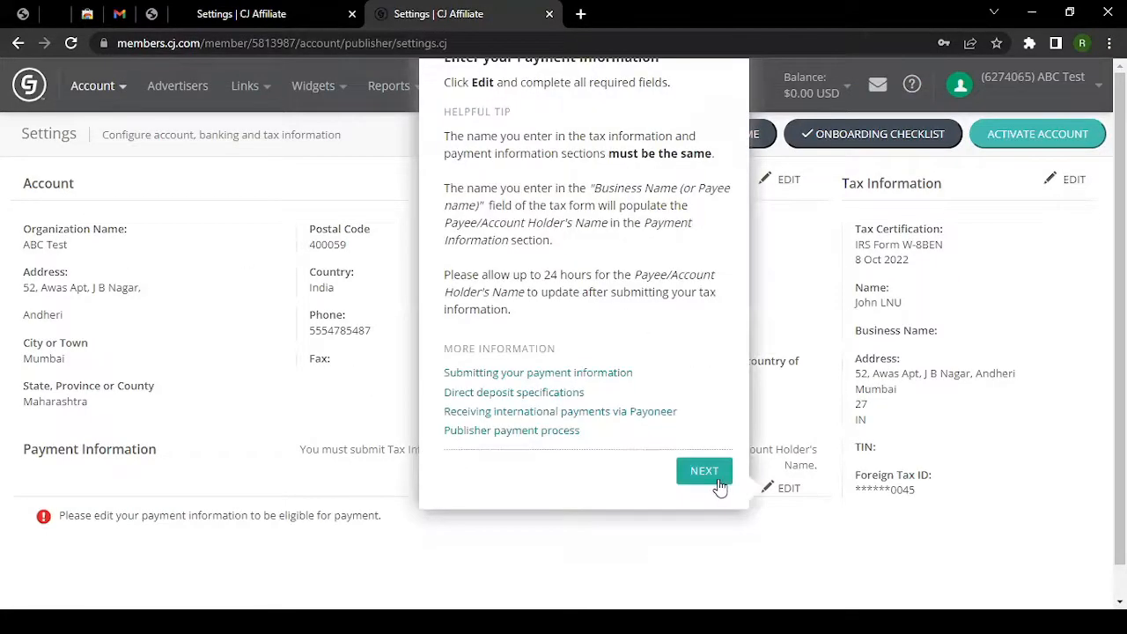
Skip the payment tip, close the 'Well Done!' popup, and review the Account and Payment Information sections.
click(713, 480)
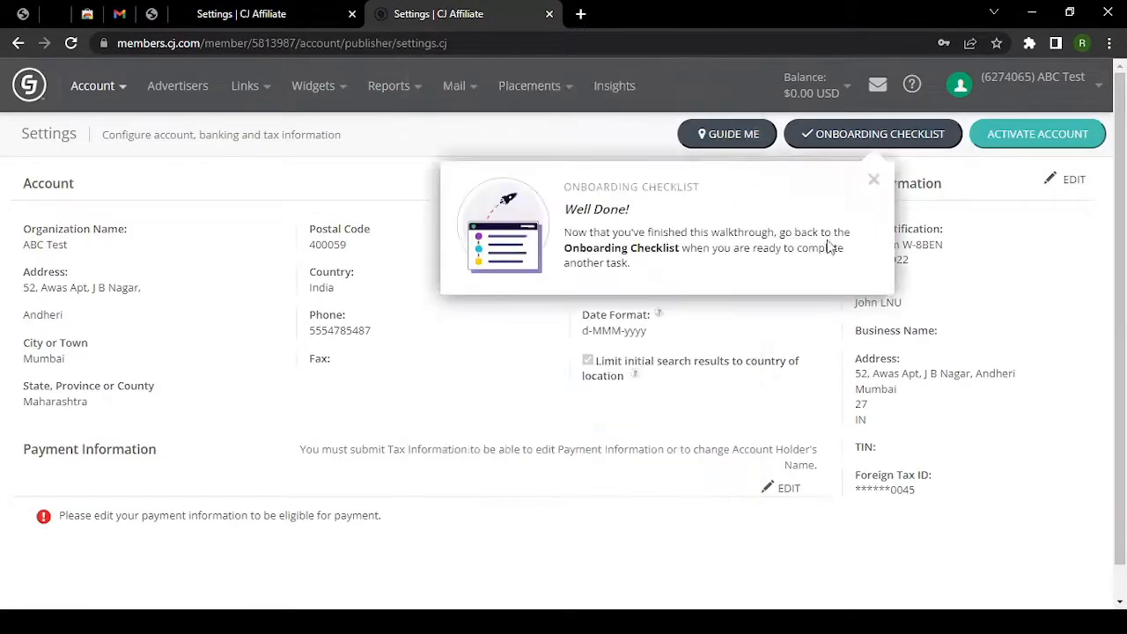
click(874, 181)
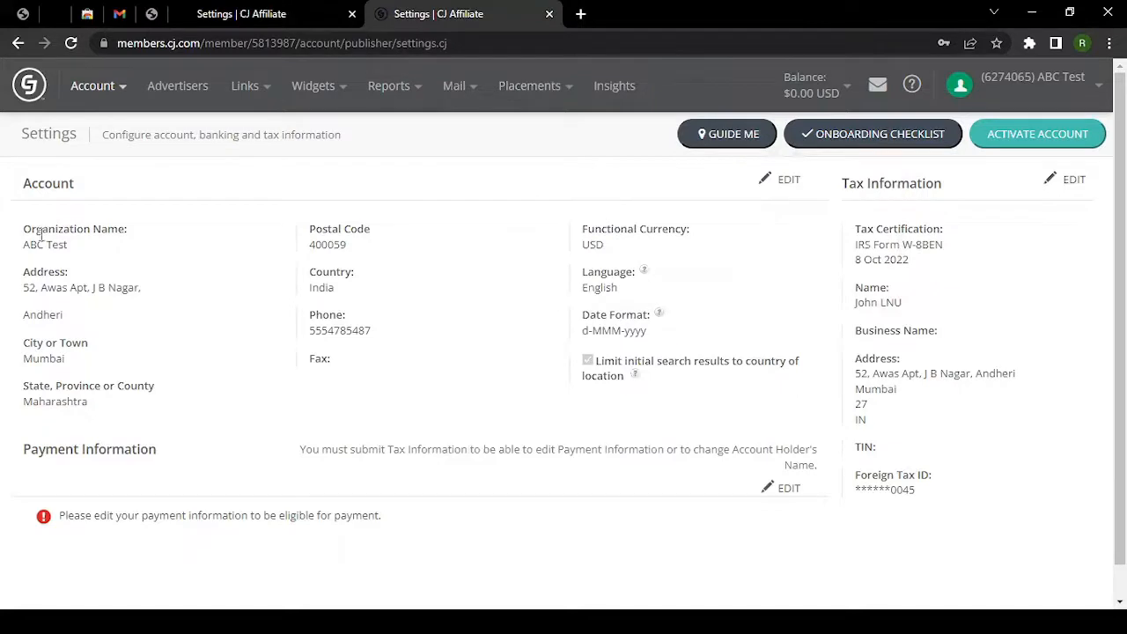
drag(24, 185, 60, 185)
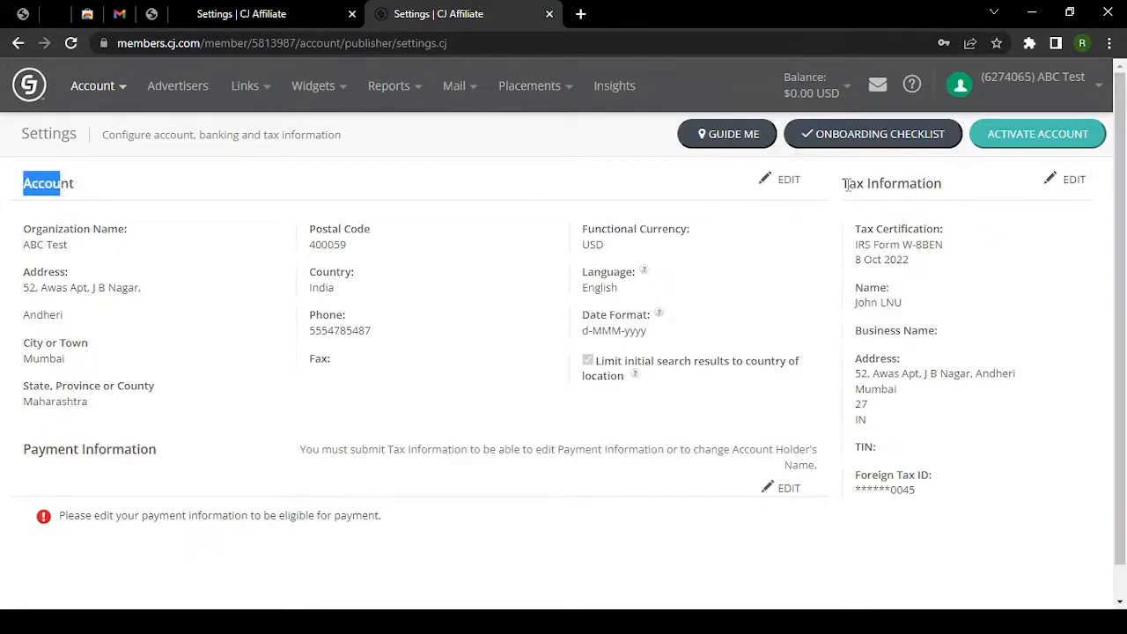
drag(844, 183, 917, 183)
scroll(506, 492, down, 1)
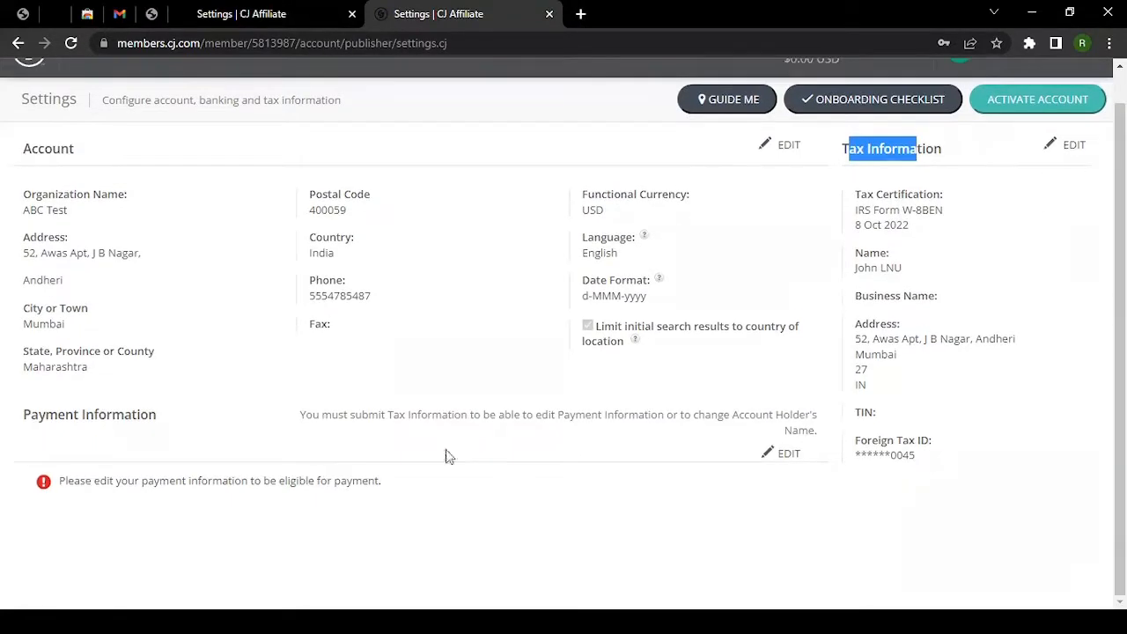
click(54, 417)
drag(56, 417, 161, 416)
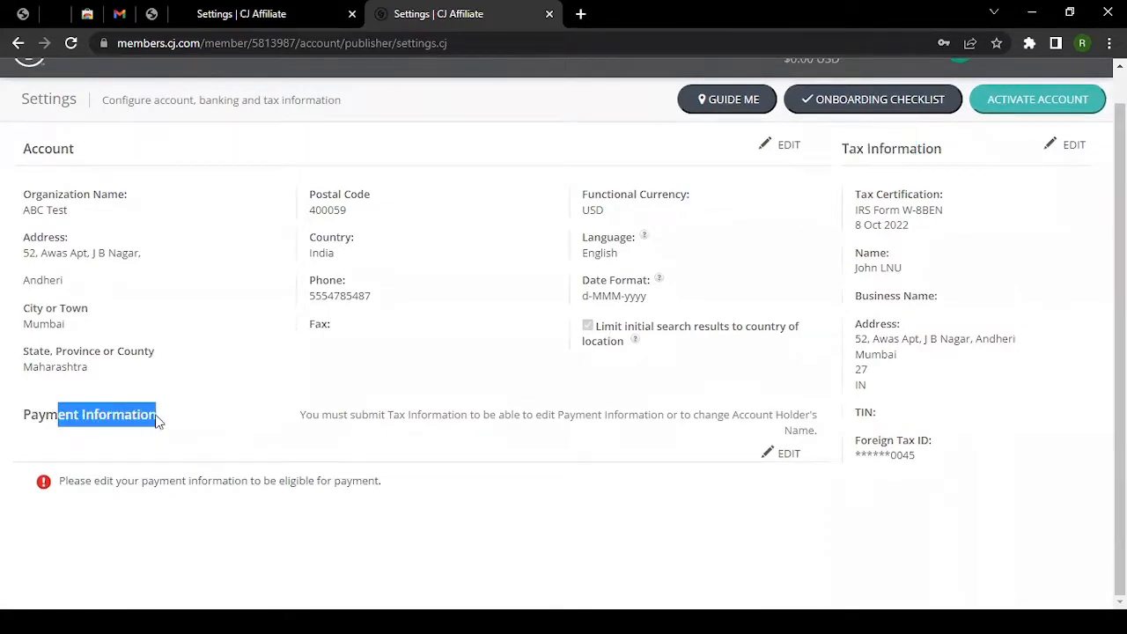
Unlock Payment Information editing with the saved account password, then go to Gmail for the code.
click(787, 456)
click(527, 290)
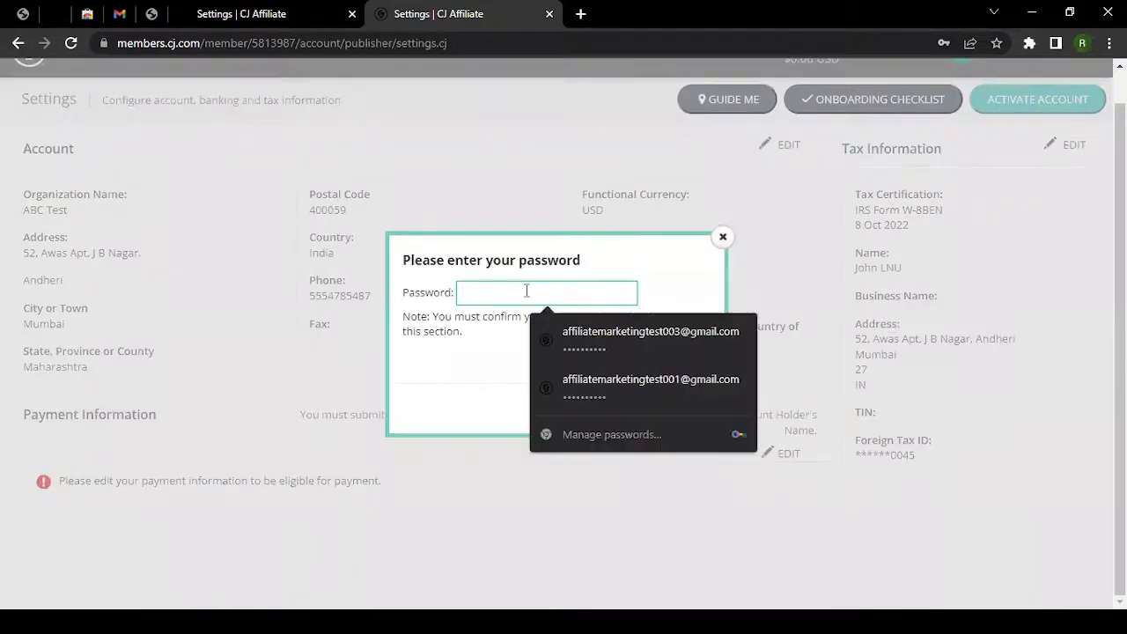
click(570, 352)
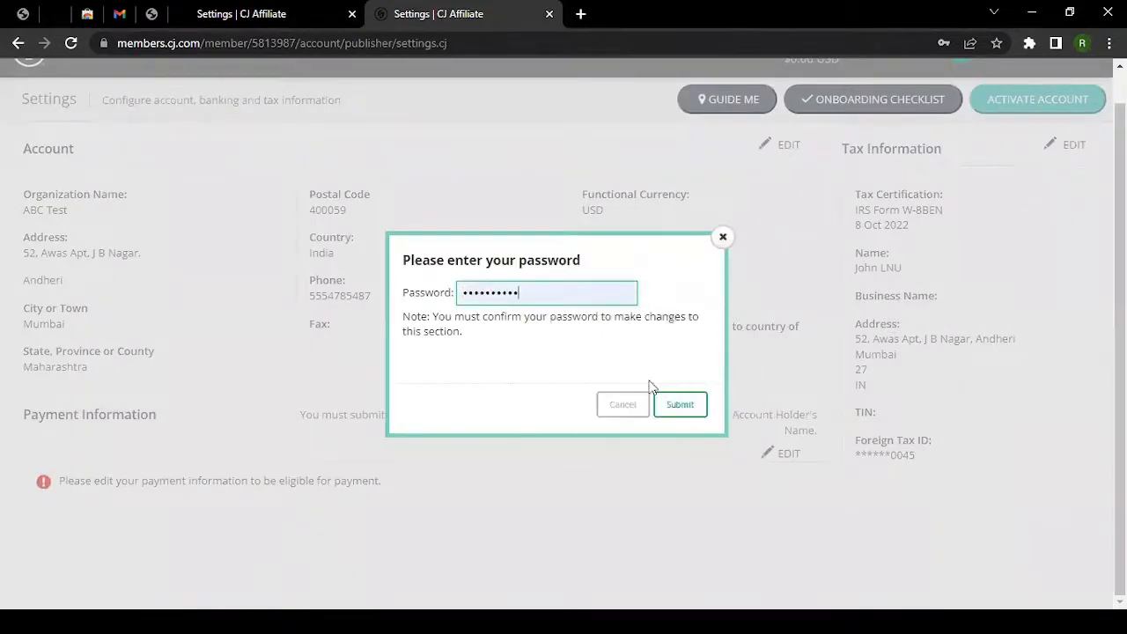
click(675, 403)
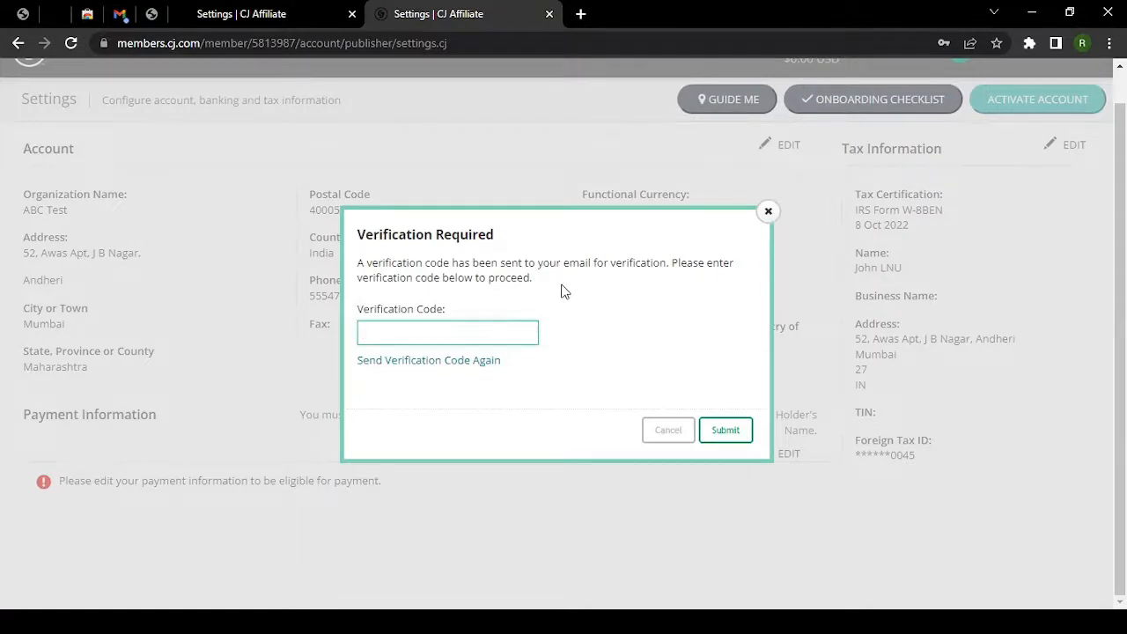
click(120, 13)
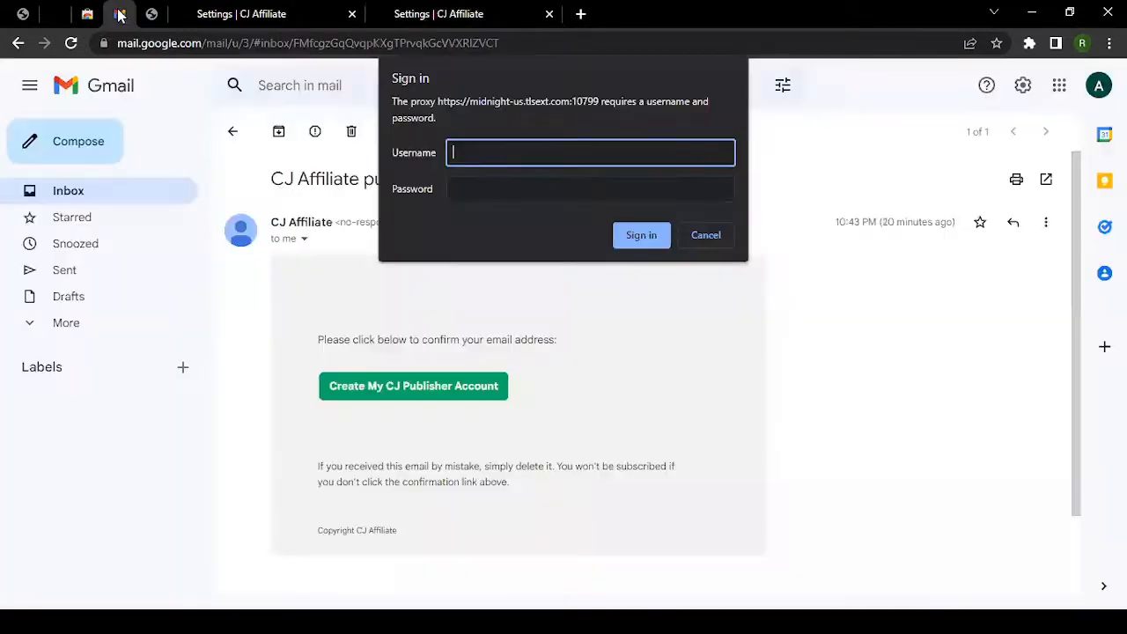
Dismiss the proxy prompt and look over the 'Changes made to account' email in Gmail.
click(692, 236)
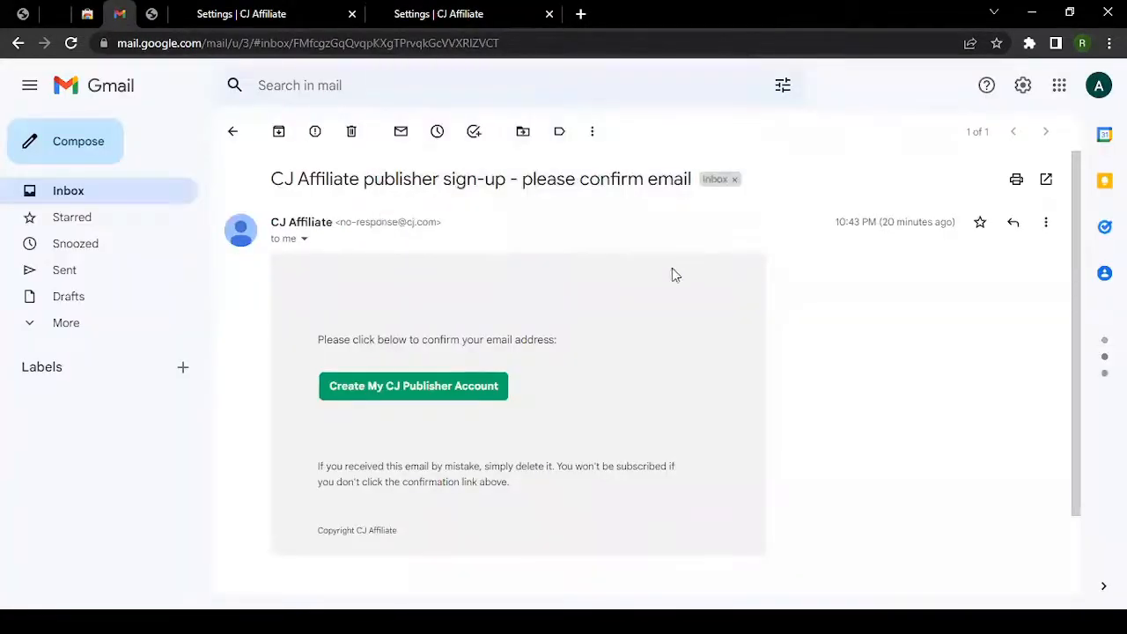
click(234, 134)
click(592, 351)
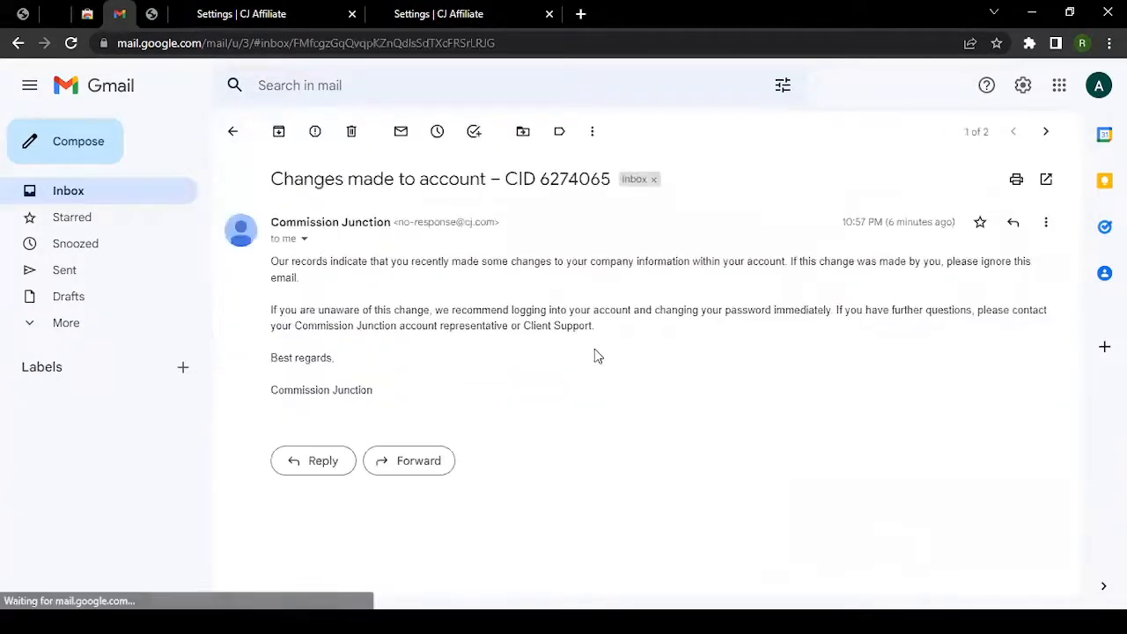
double_click(568, 180)
triple_click(568, 180)
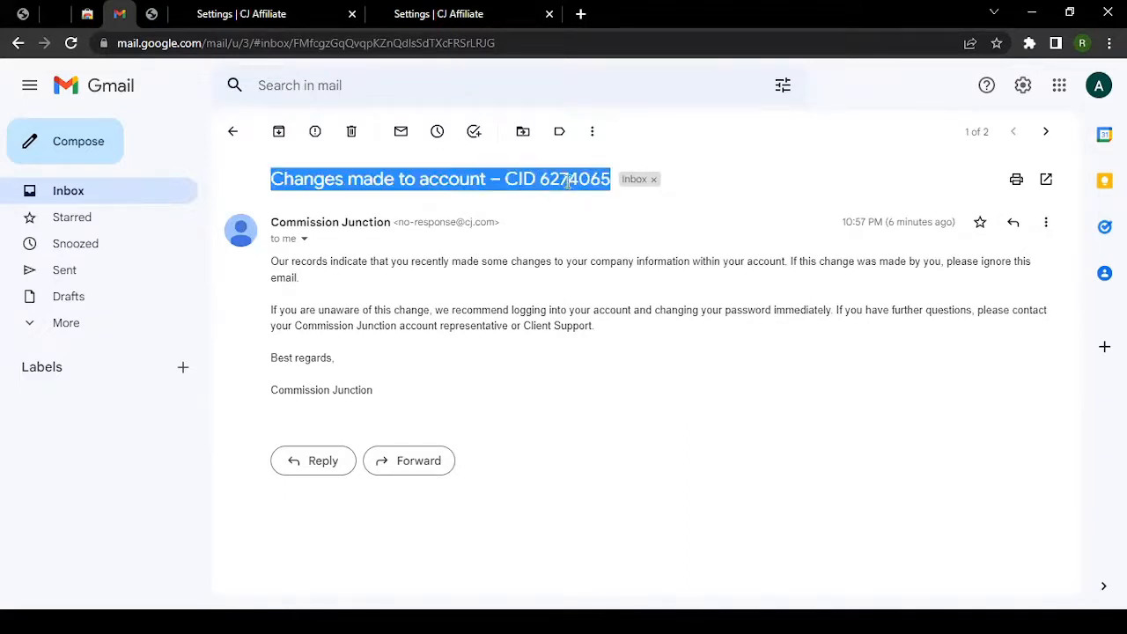
double_click(566, 178)
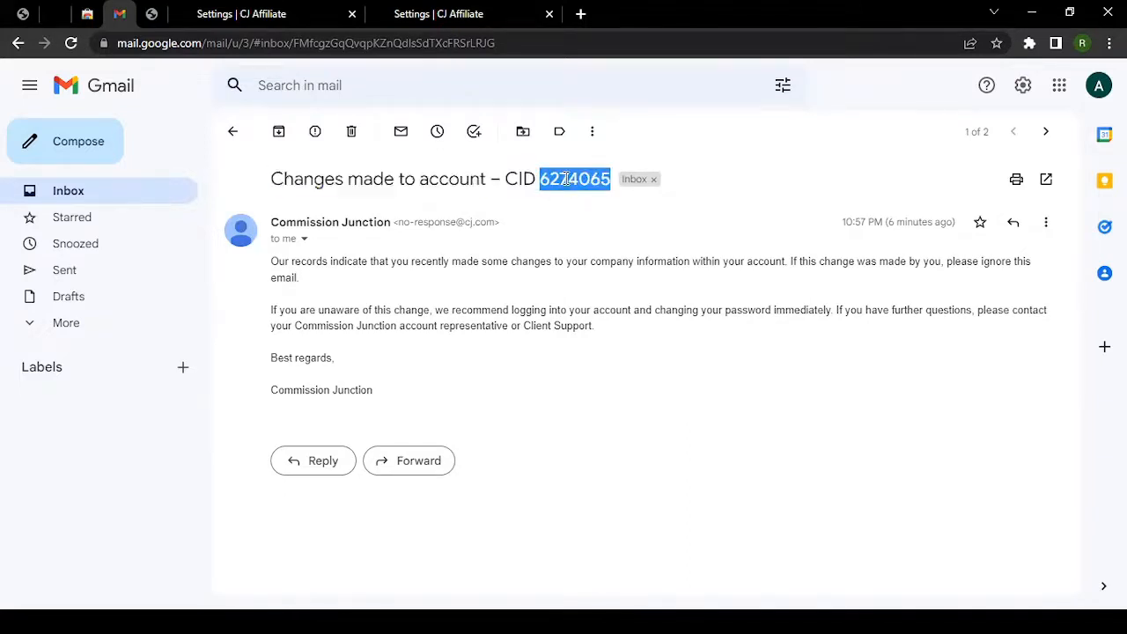
click(234, 134)
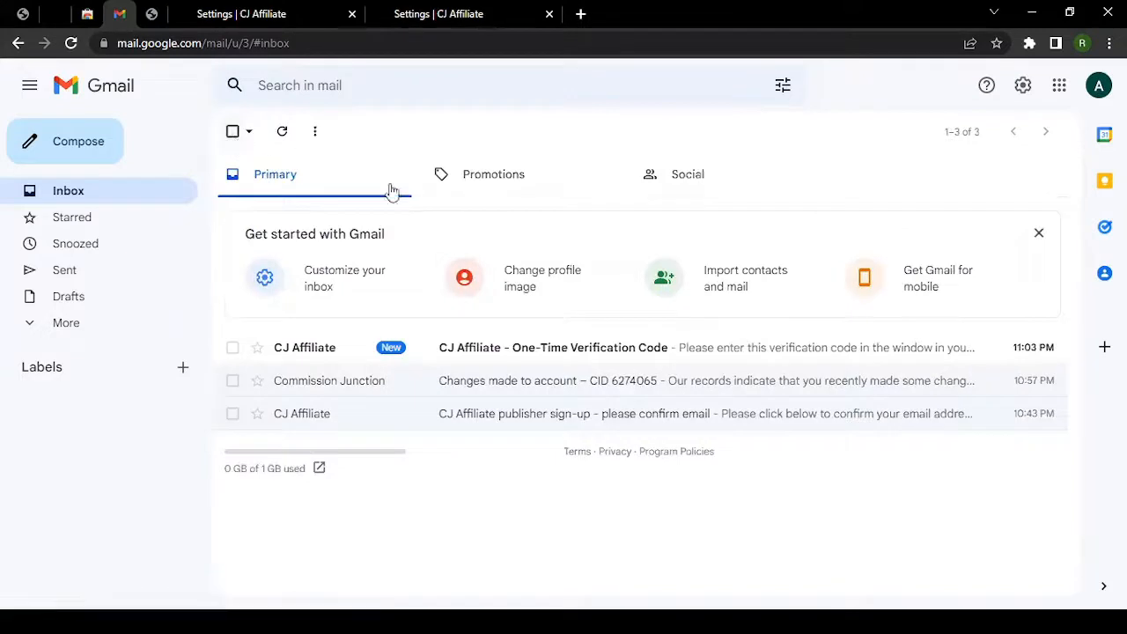
Open the CJ Affiliate verification email and copy its one-time code.
click(498, 353)
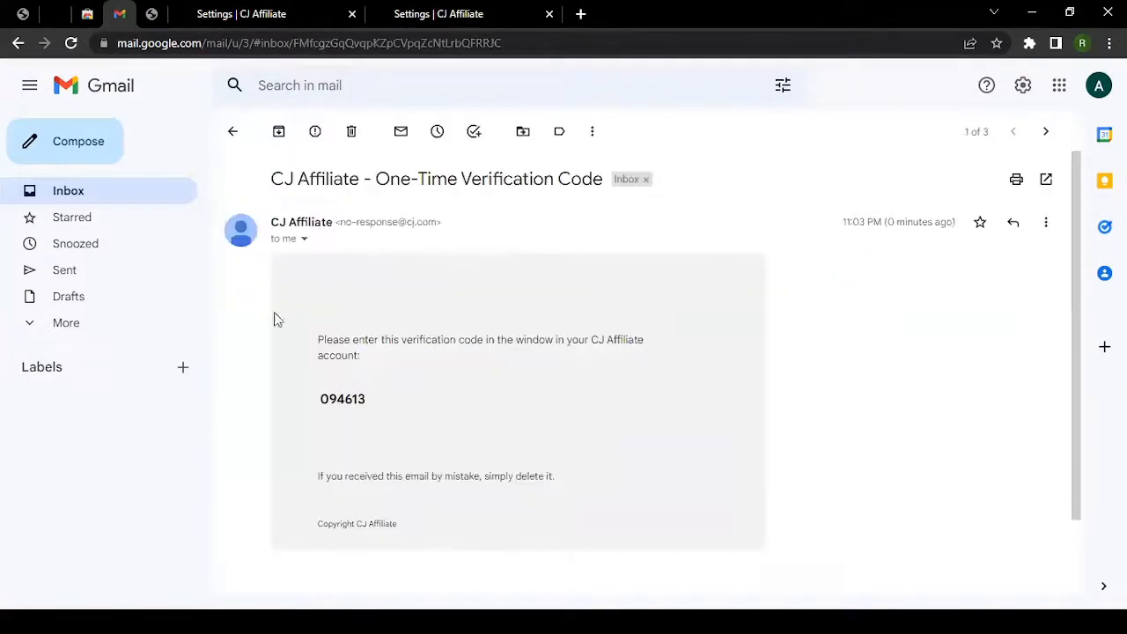
double_click(340, 396)
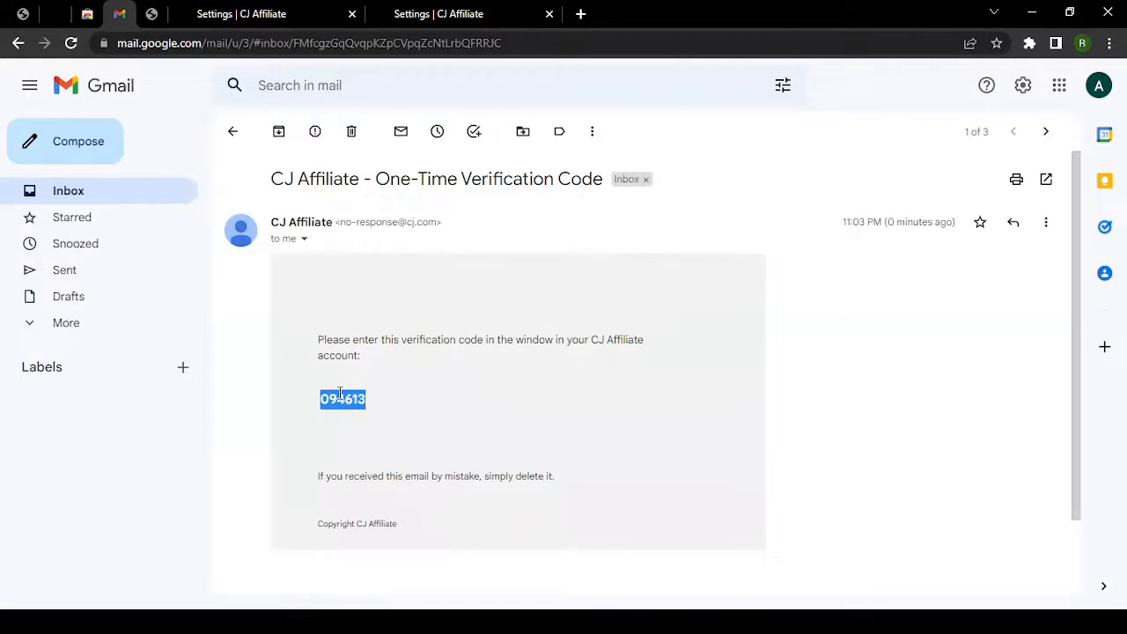
click(507, 7)
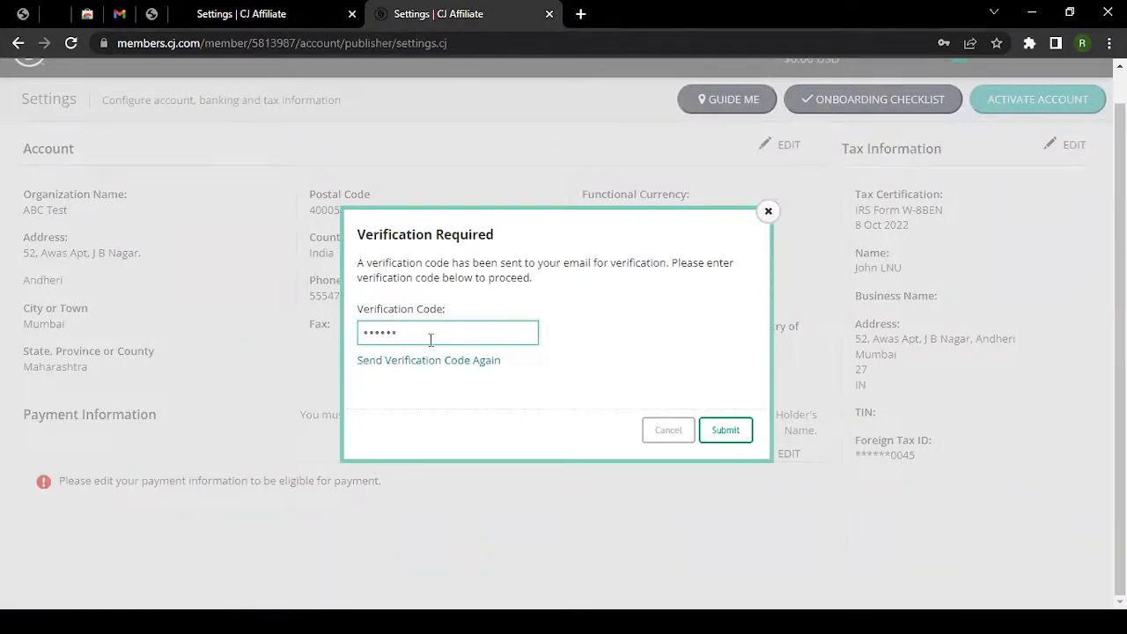
Submit the verification code and, after it is rejected, reopen the verification email in Gmail.
click(718, 436)
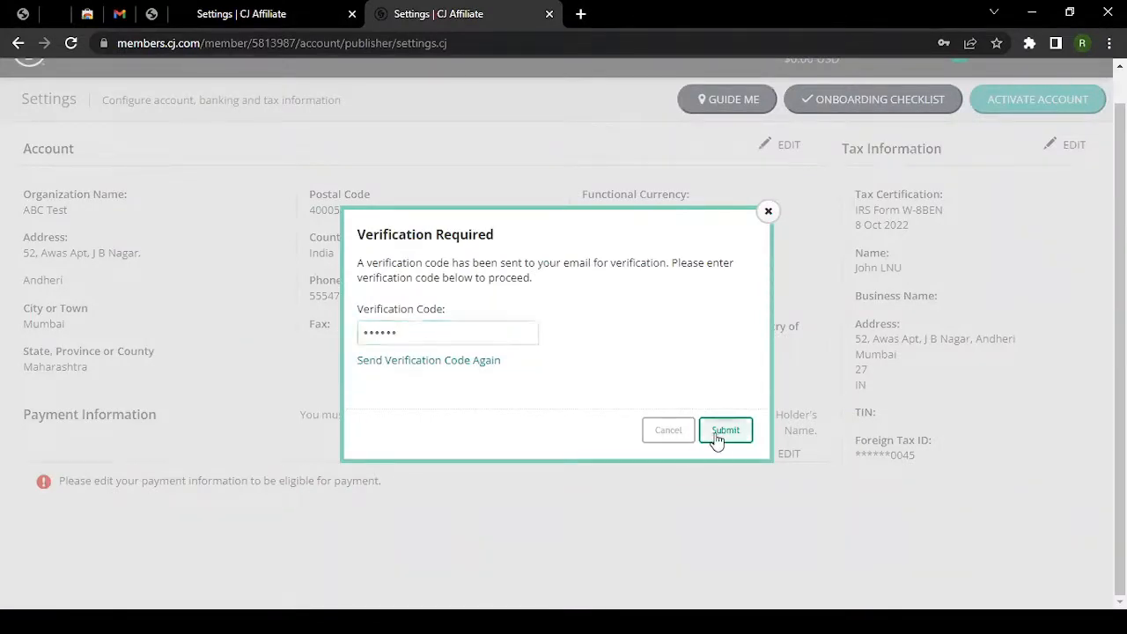
double_click(428, 337)
click(120, 14)
double_click(342, 398)
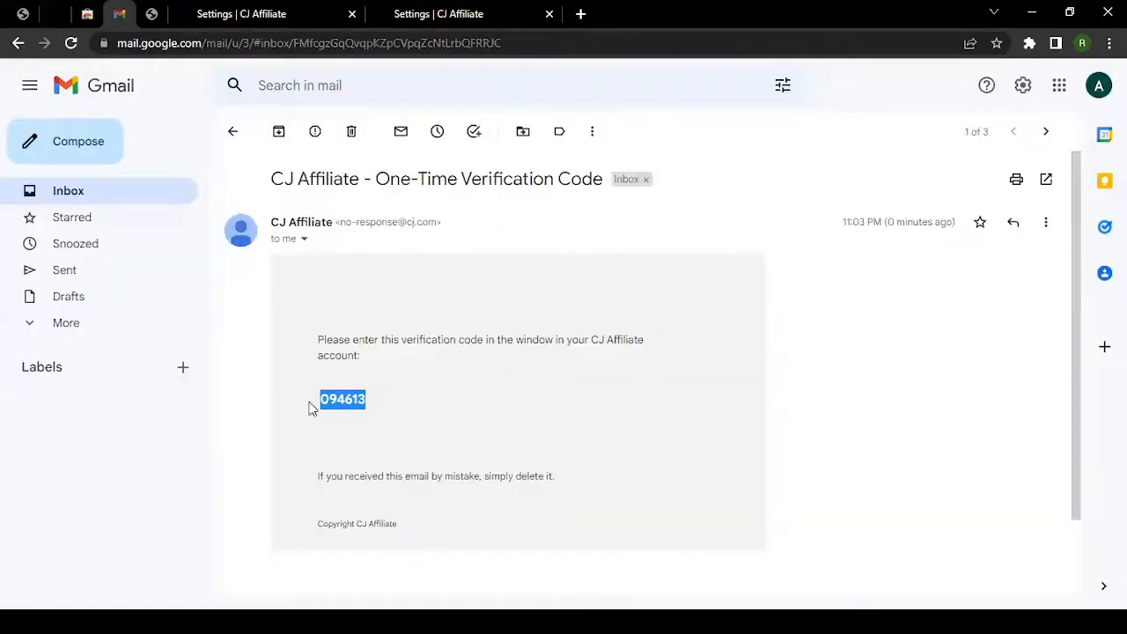
click(353, 366)
click(233, 132)
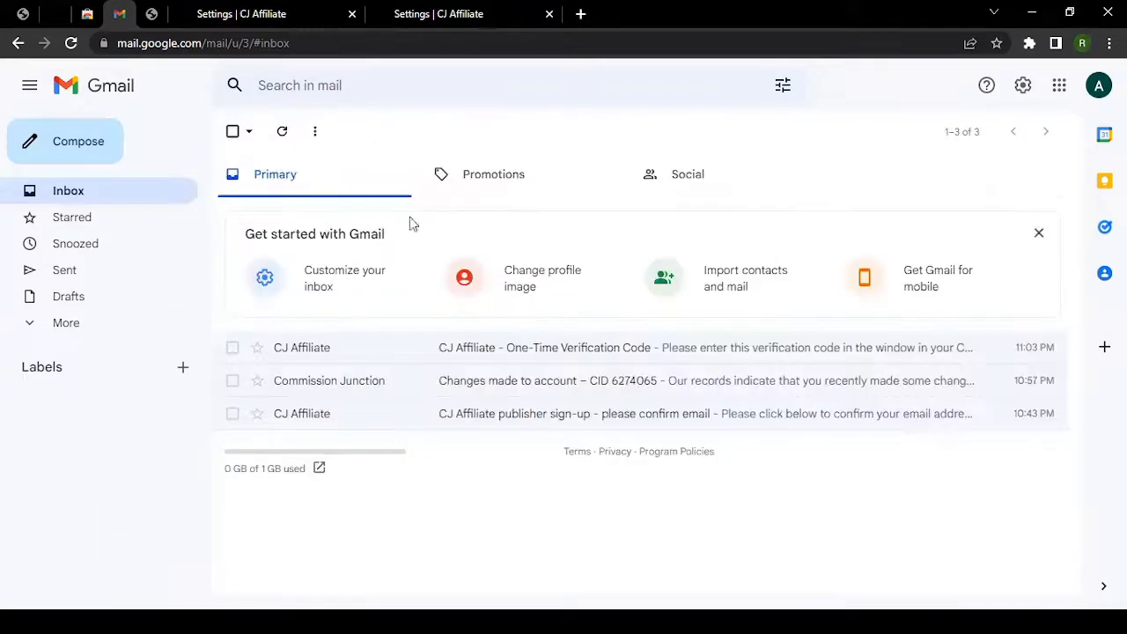
click(470, 342)
Re-copy and paste the code, submit again, close Verification Required, and restart Payment Information editing.
drag(377, 398, 319, 396)
click(431, 13)
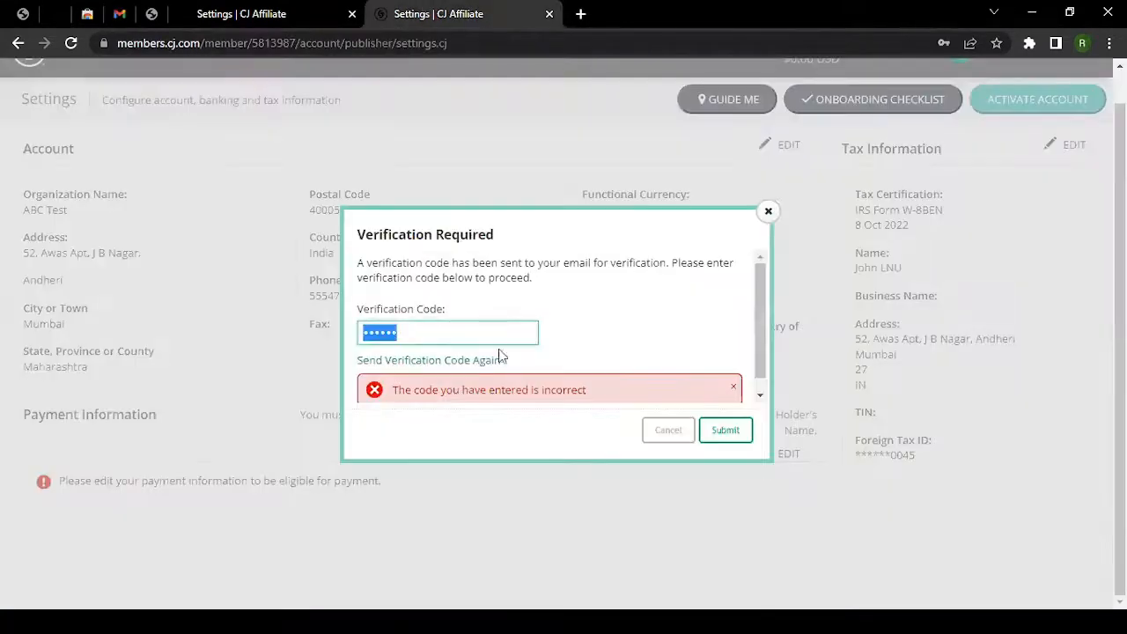
key(ctrl+v)
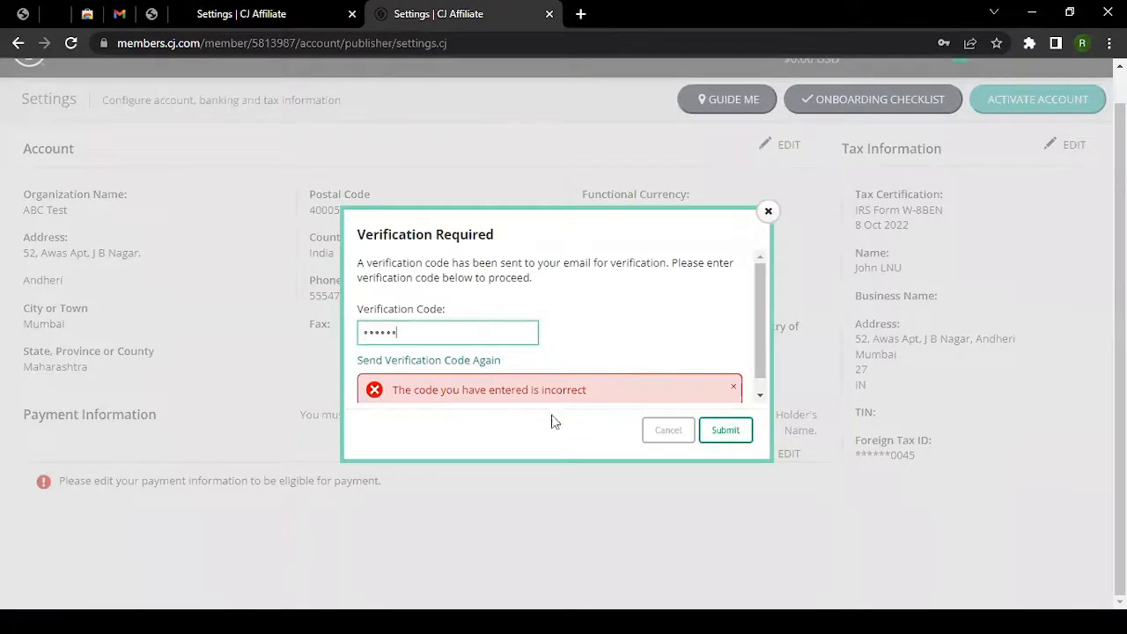
click(726, 430)
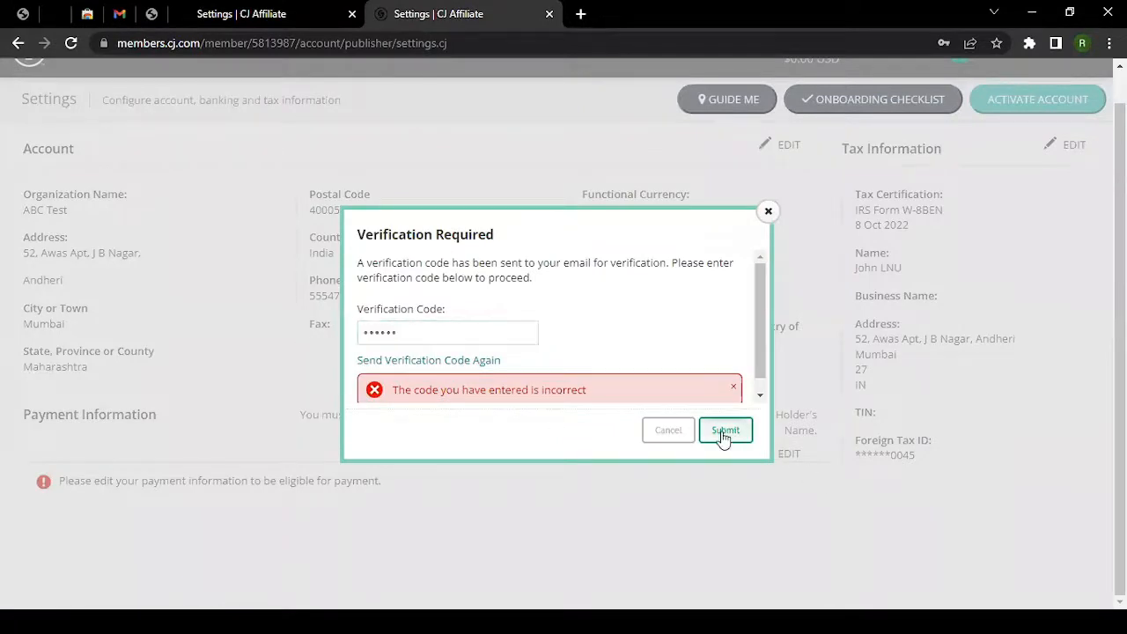
click(768, 211)
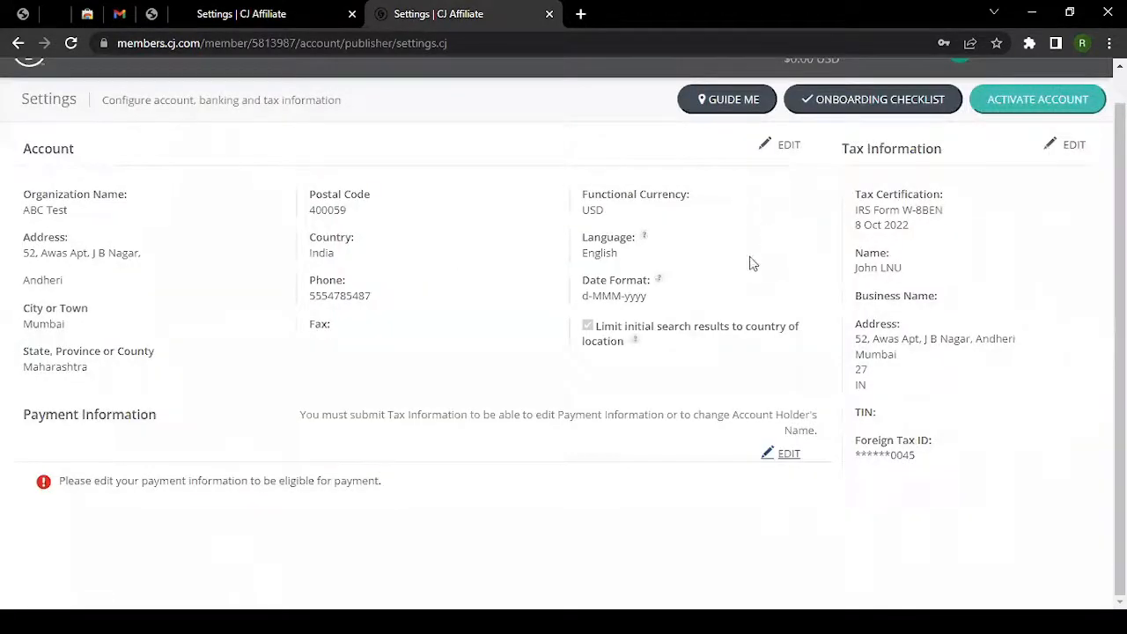
click(790, 455)
Confirm the saved account password to unlock Payment Information editing.
click(523, 292)
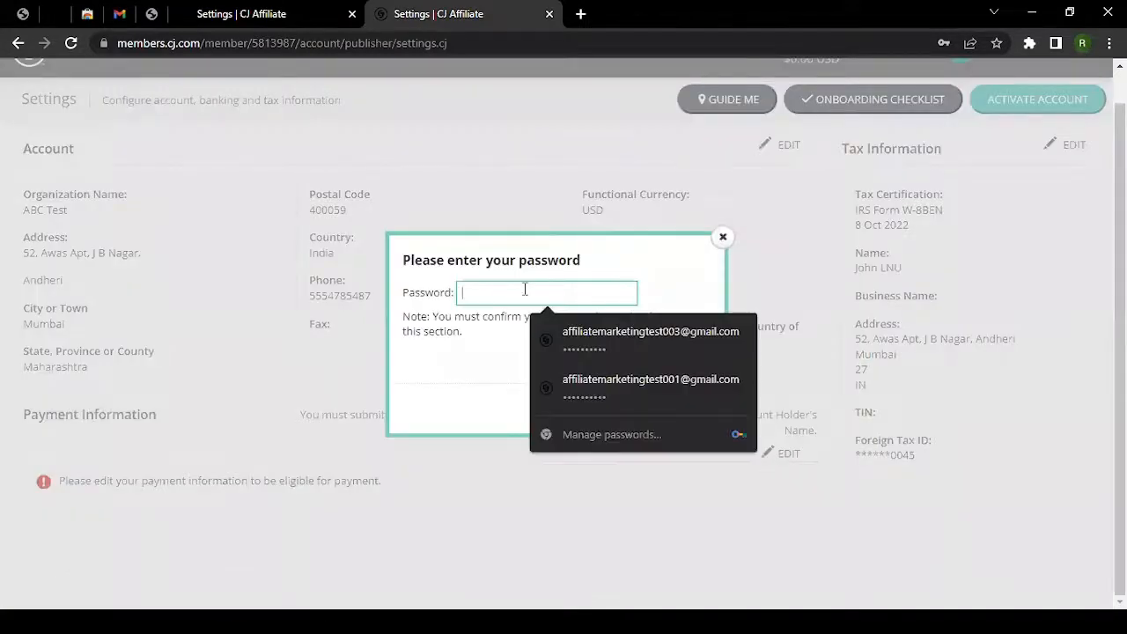
click(614, 350)
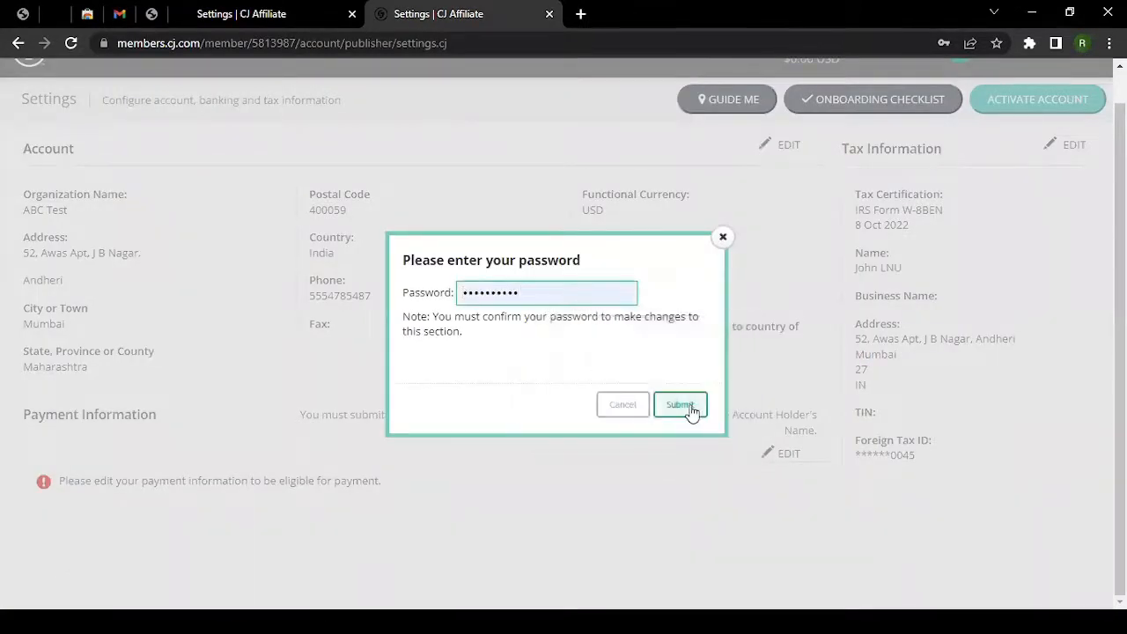
click(692, 410)
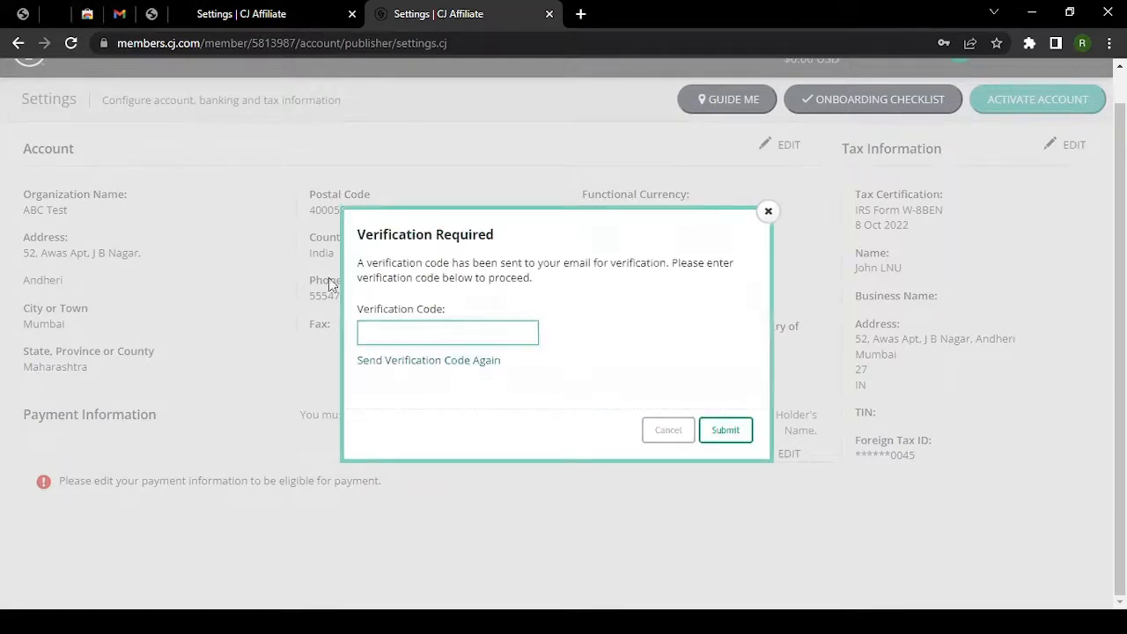
Copy the code from the latest Gmail verification email and submit it in CJ Affiliate.
click(119, 13)
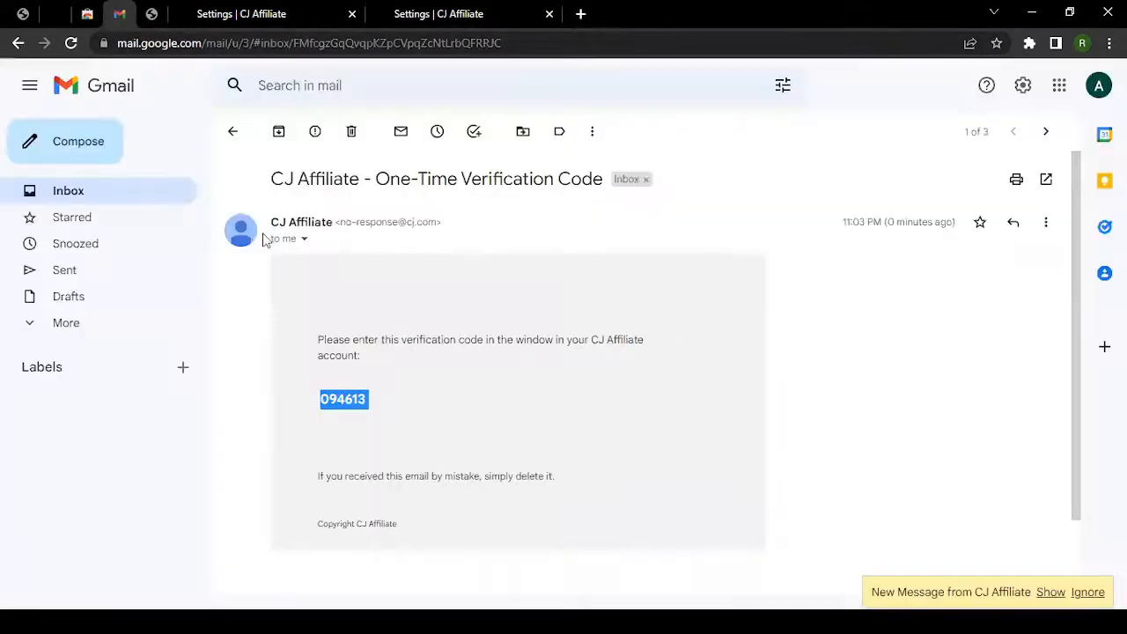
click(235, 140)
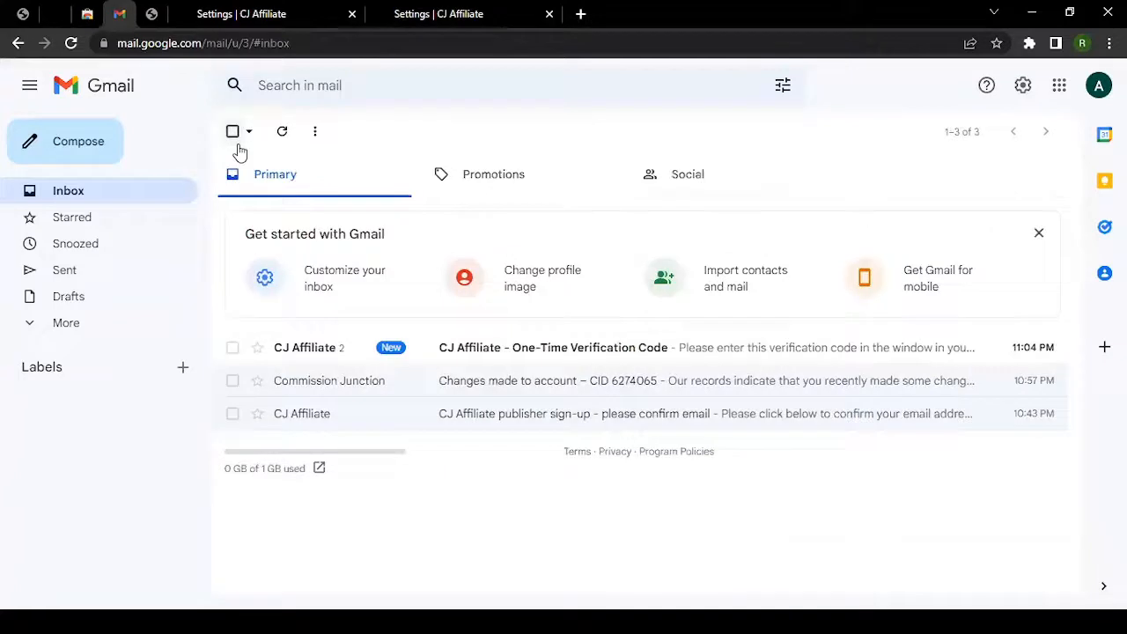
click(520, 357)
click(476, 238)
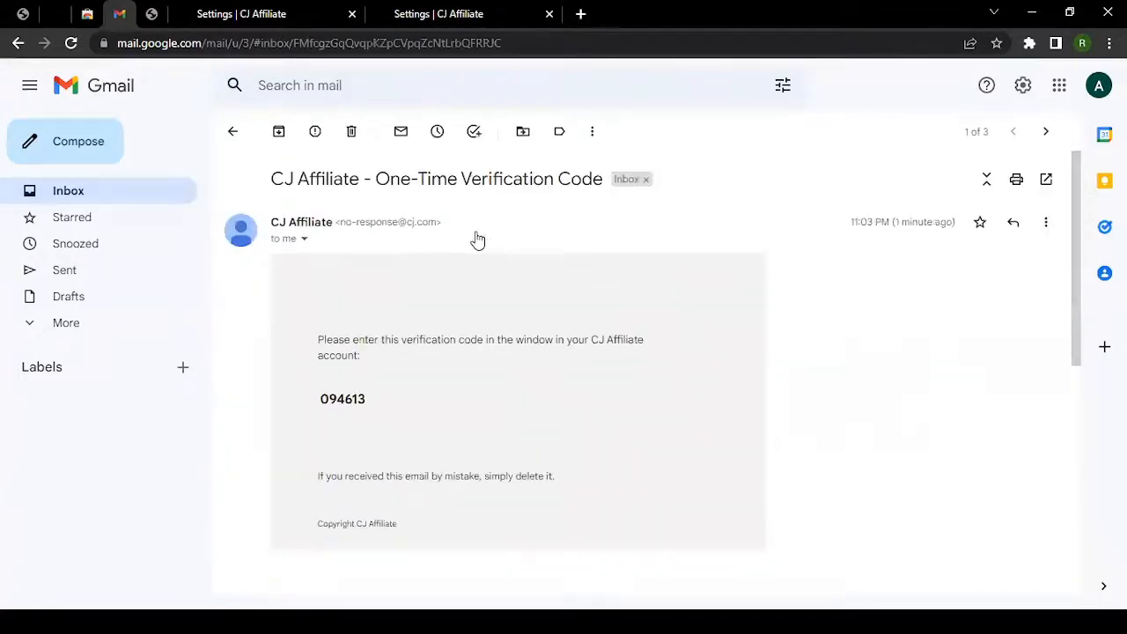
scroll(422, 402, down, 2)
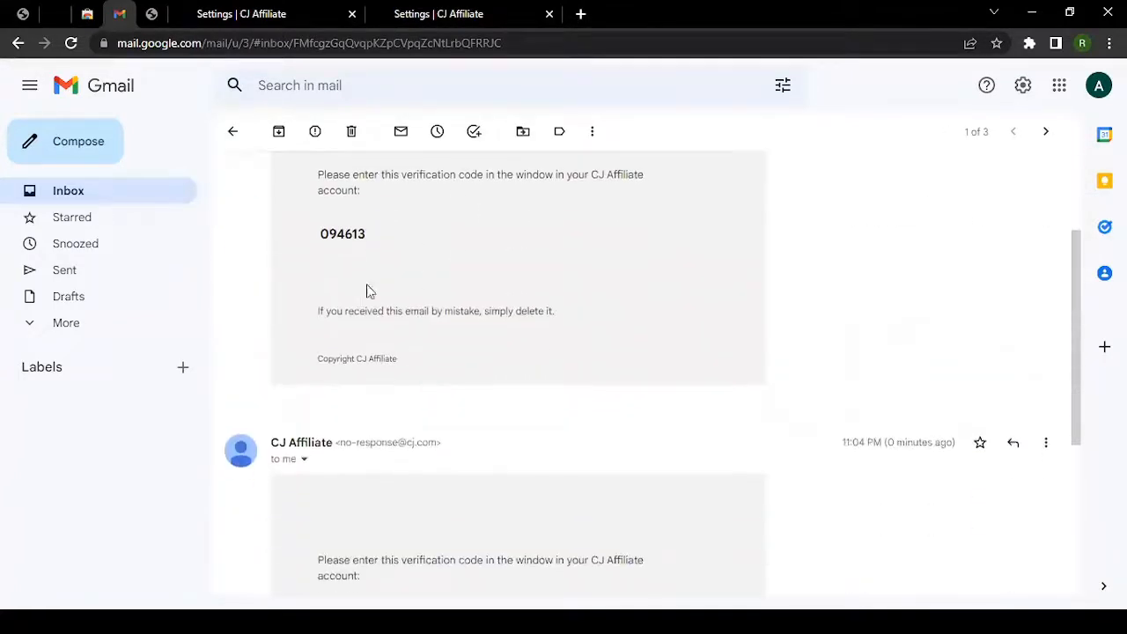
drag(368, 236, 323, 234)
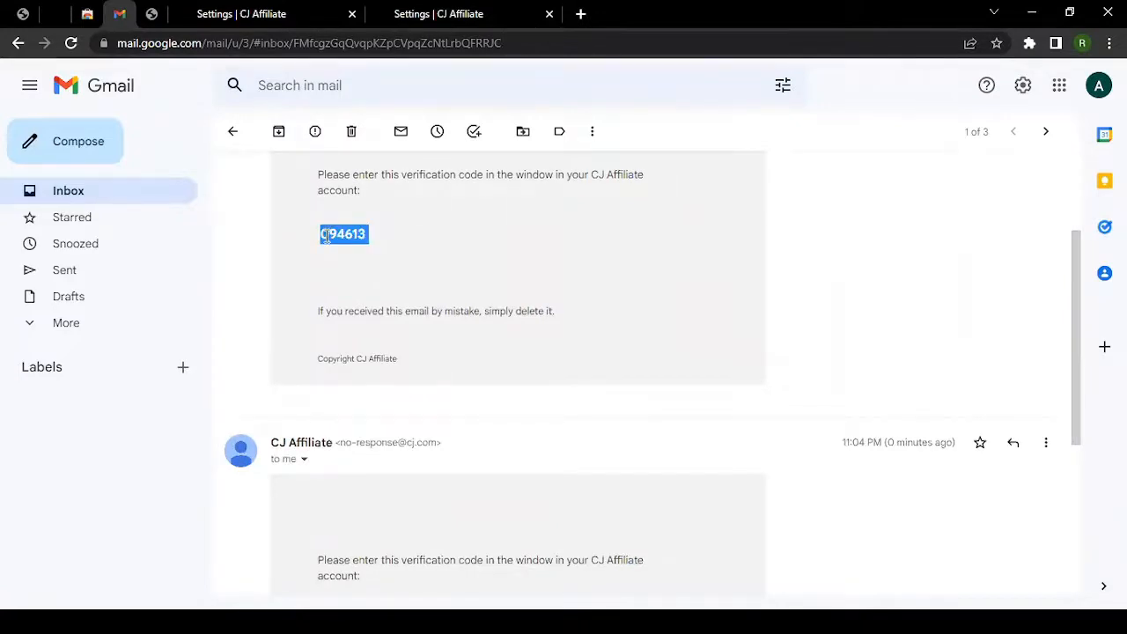
click(401, 15)
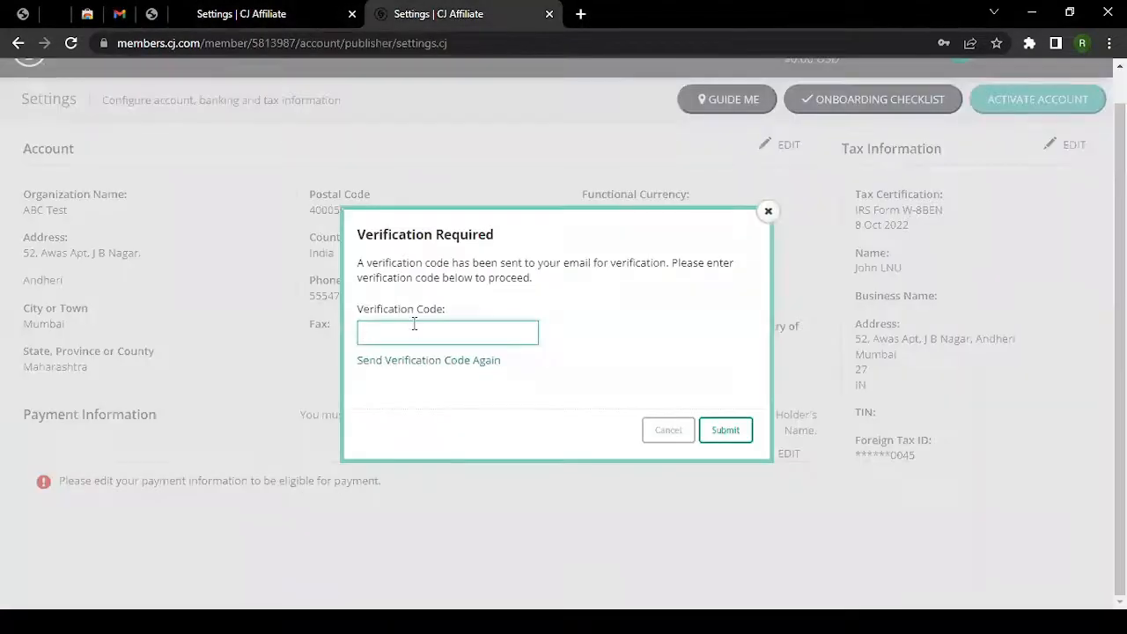
click(723, 437)
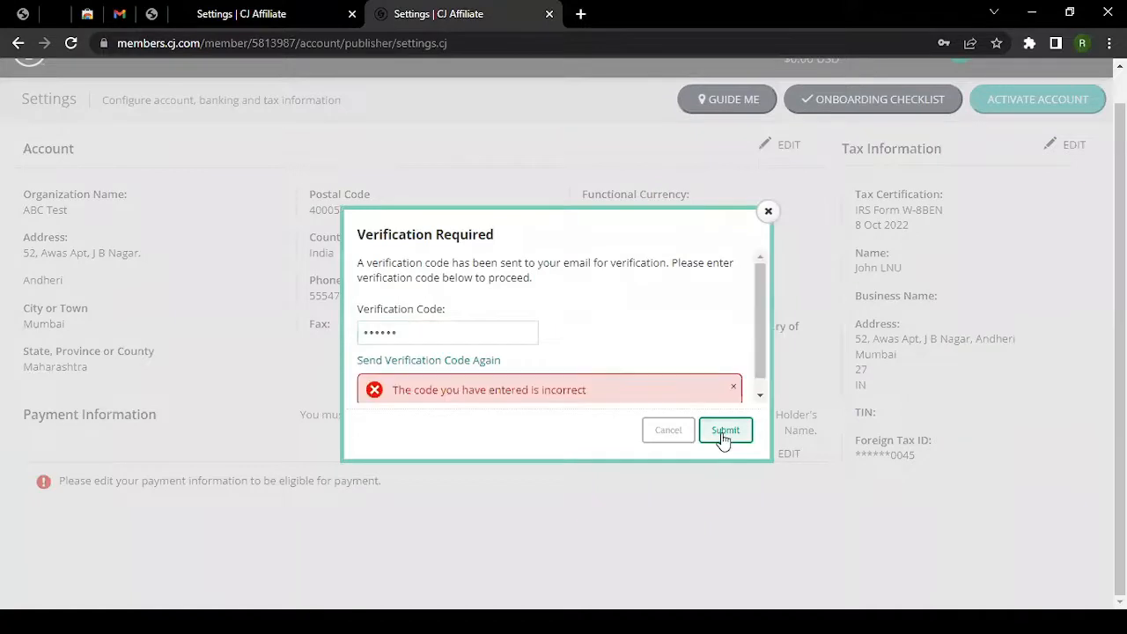
After the code is rejected, have a new verification code emailed and check Gmail for it.
scroll(556, 347, down, 1)
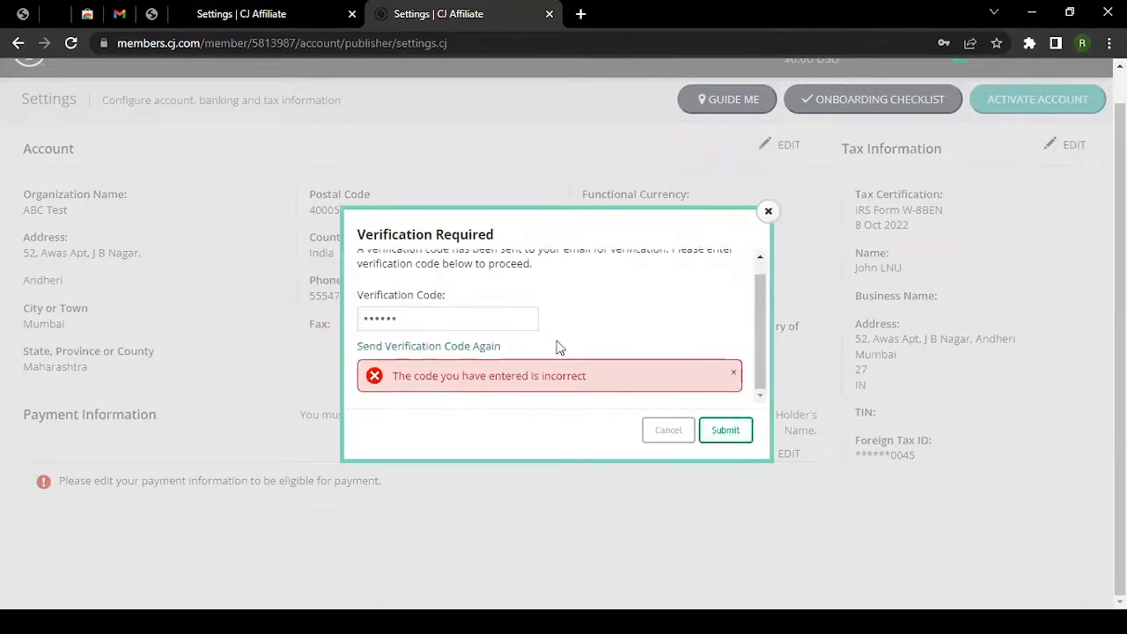
scroll(444, 324, up, 1)
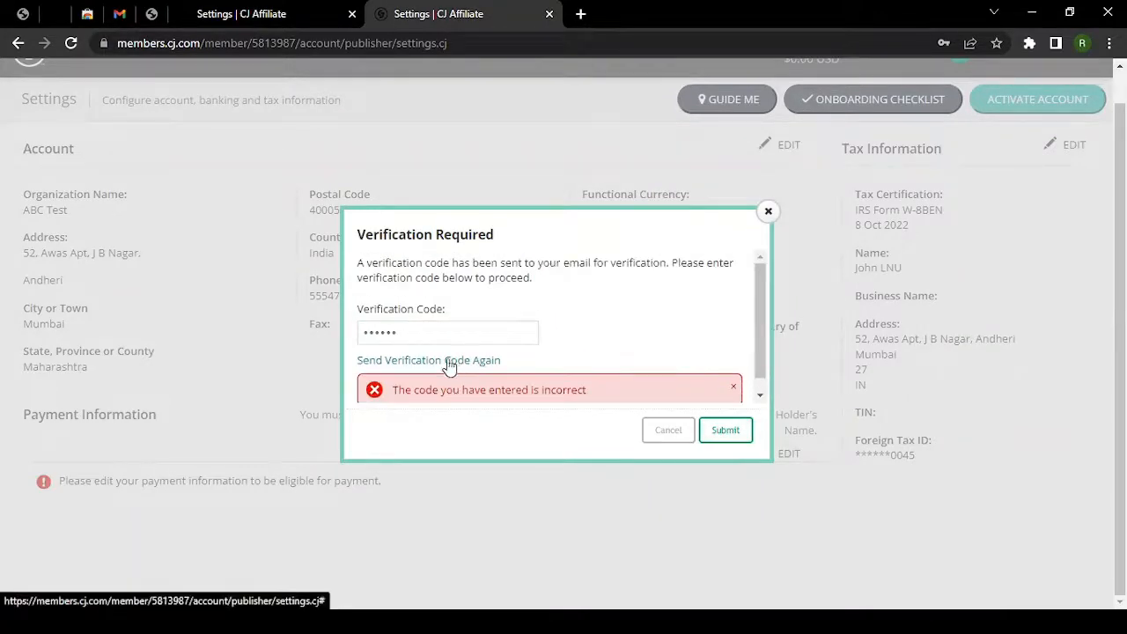
click(447, 362)
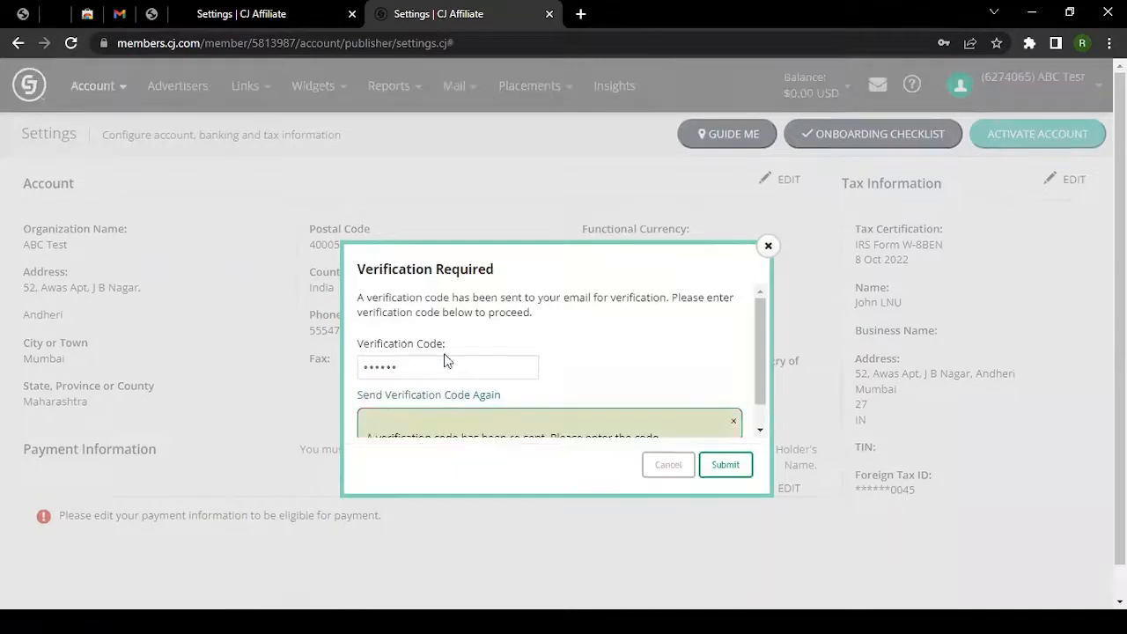
click(119, 13)
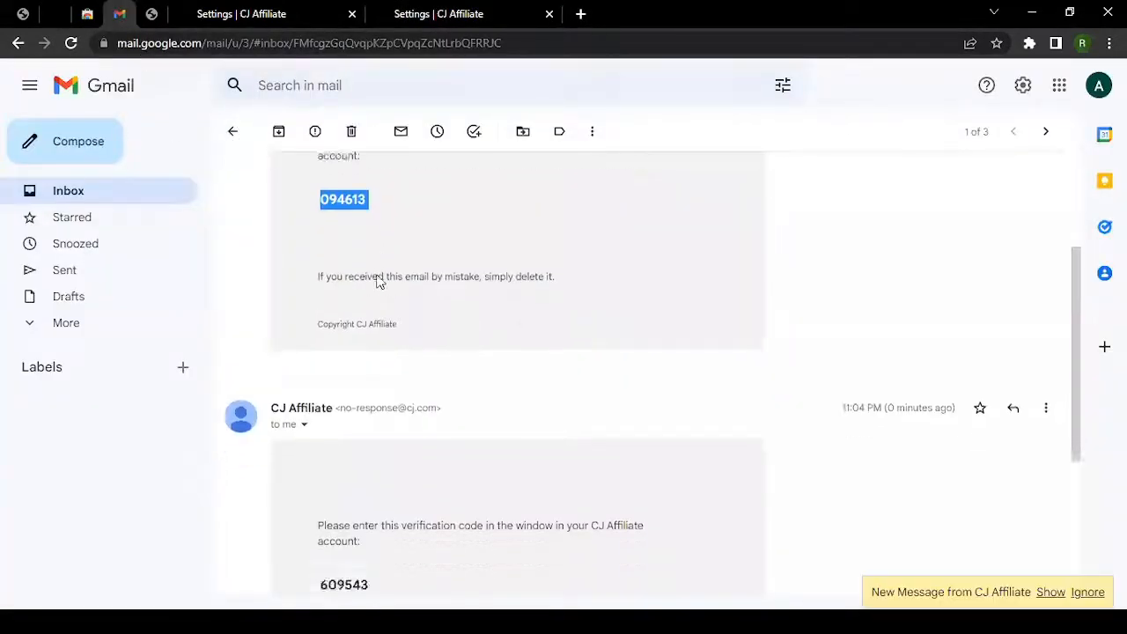
scroll(377, 280, down, 3)
Copy the newest code from Gmail, paste it over the Verification Code field, and submit it.
click(233, 131)
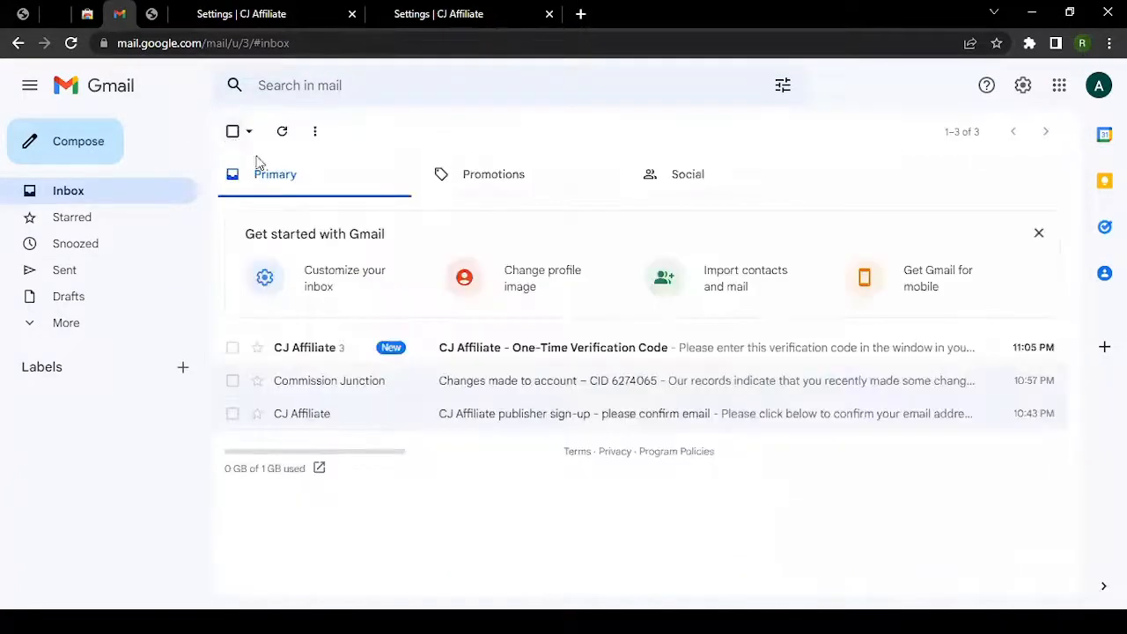
click(463, 357)
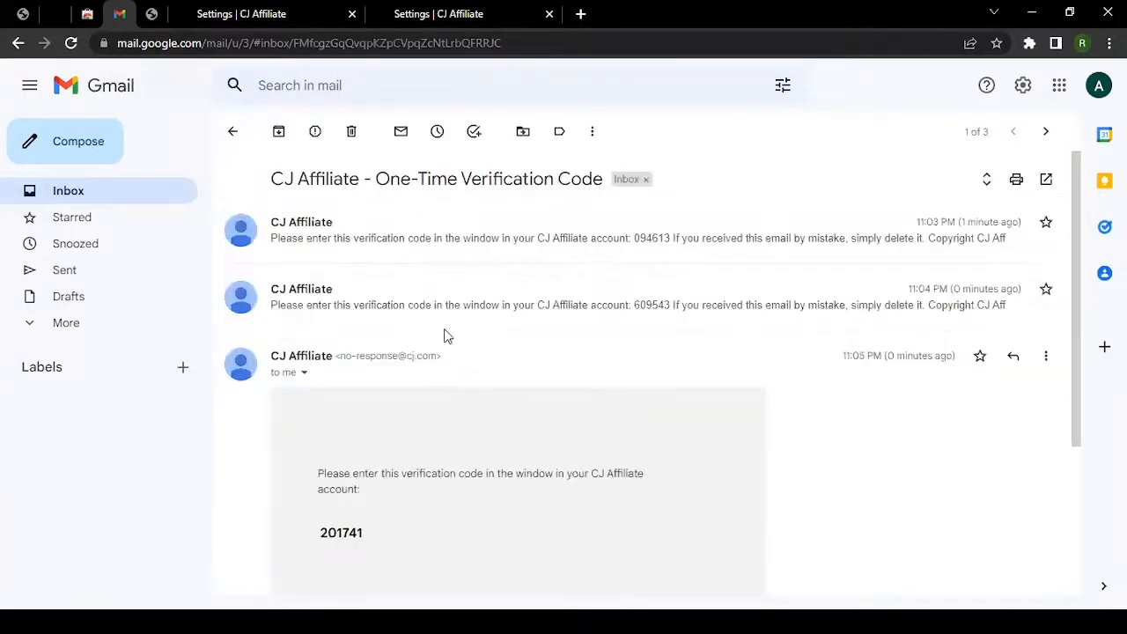
double_click(349, 533)
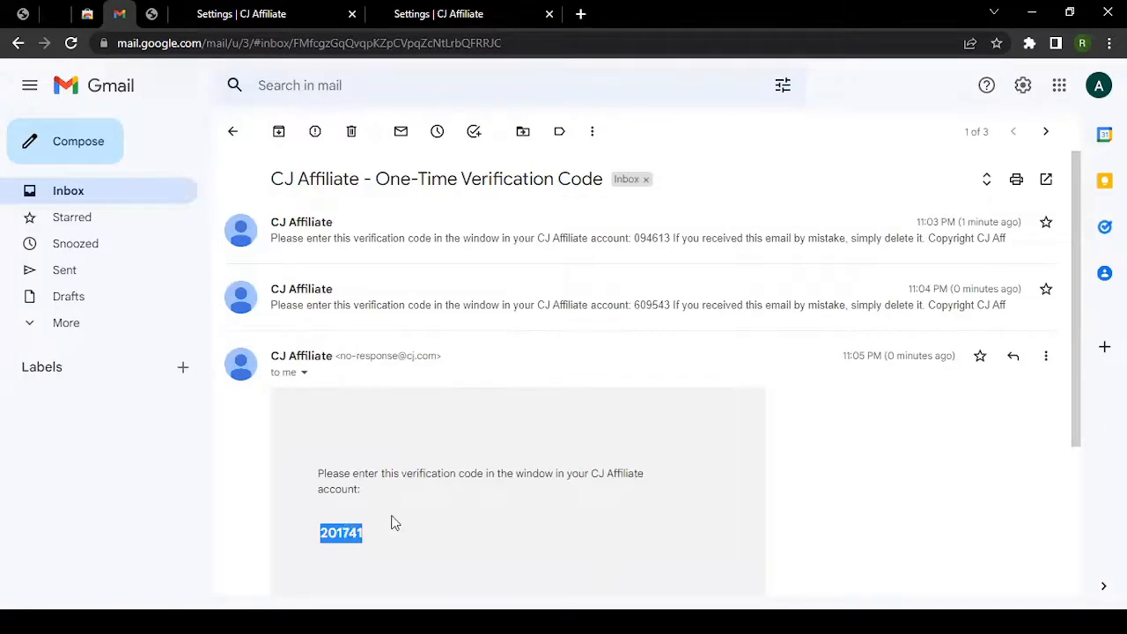
scroll(394, 523, down, 3)
click(427, 13)
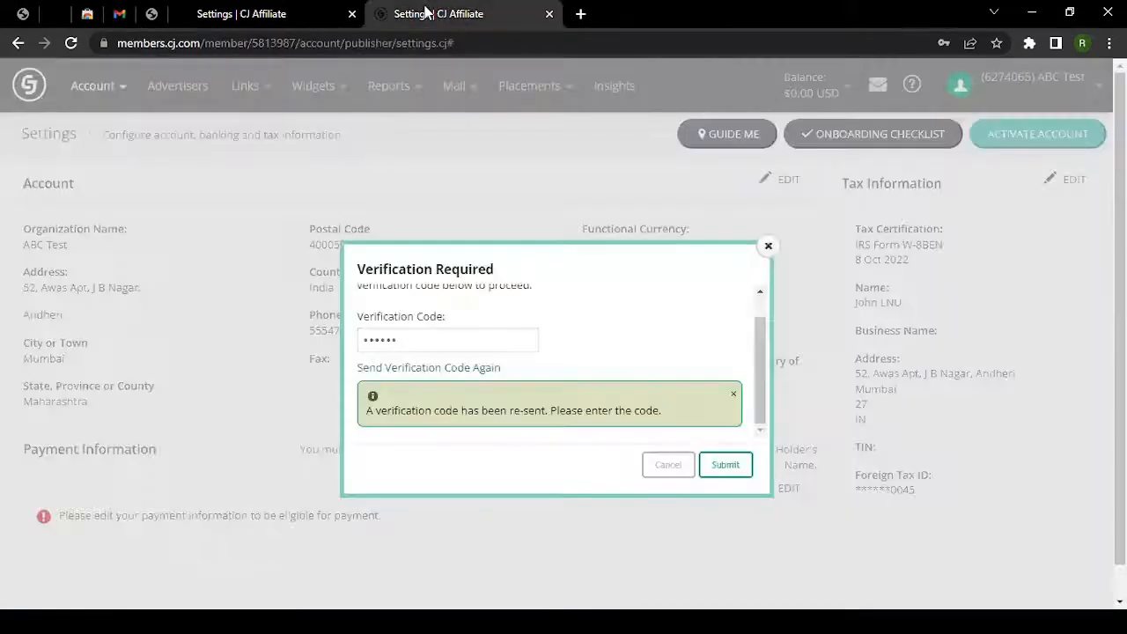
key(ctrl+a)
key(ctrl+v)
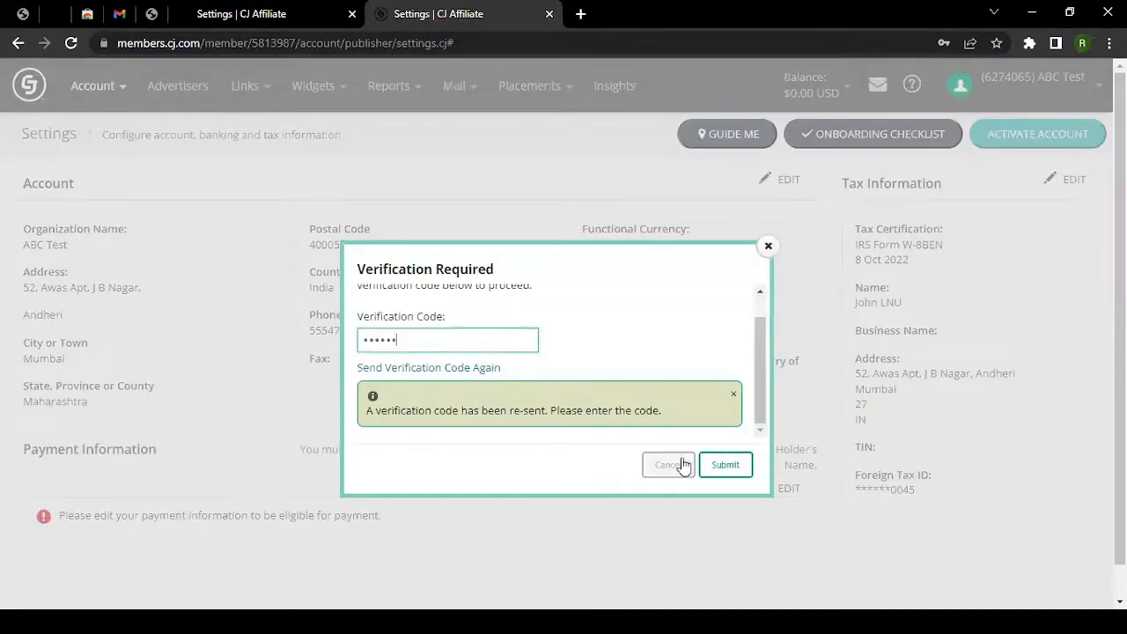
click(722, 465)
scroll(649, 468, down, 3)
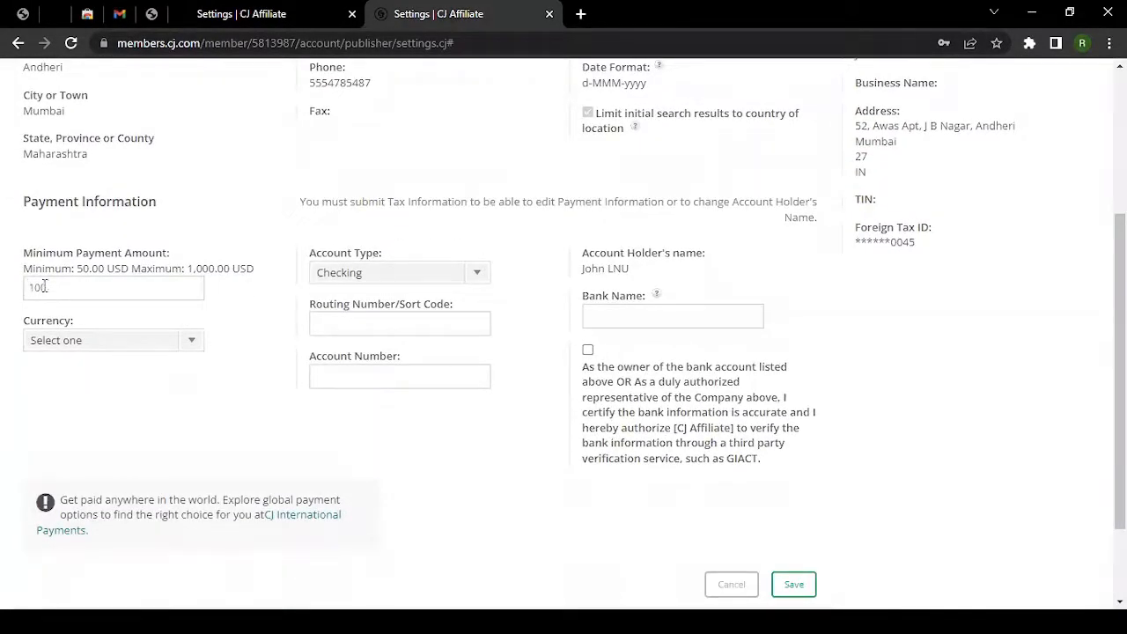
Inspect the Minimum Payment Amount field and its allowed range, up to 1,000.00 USD.
drag(24, 252, 176, 254)
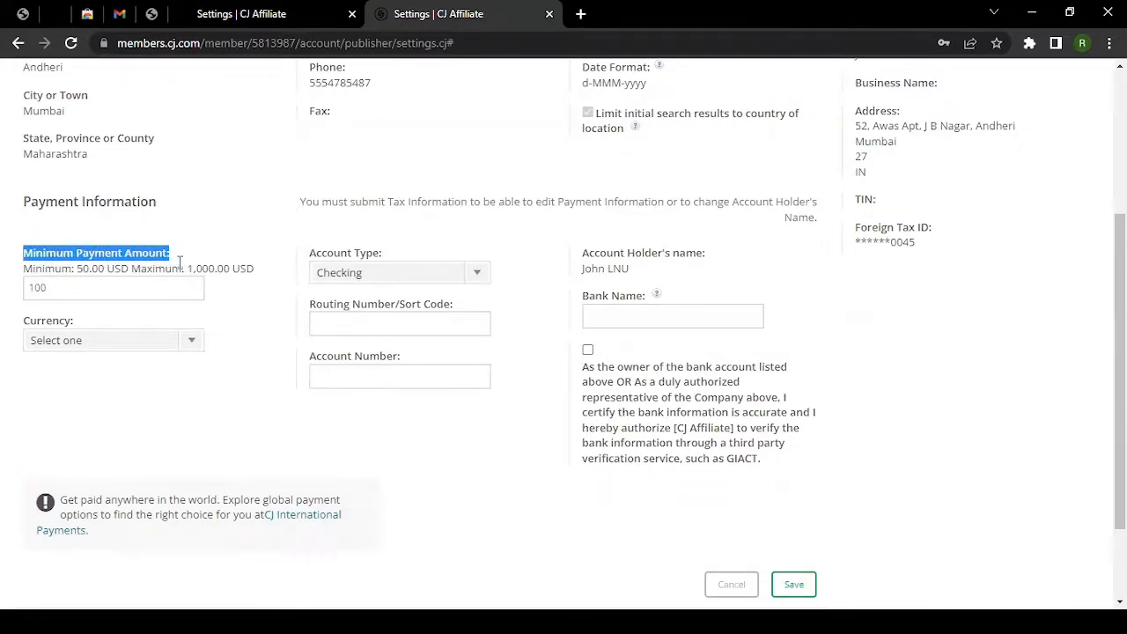
click(102, 291)
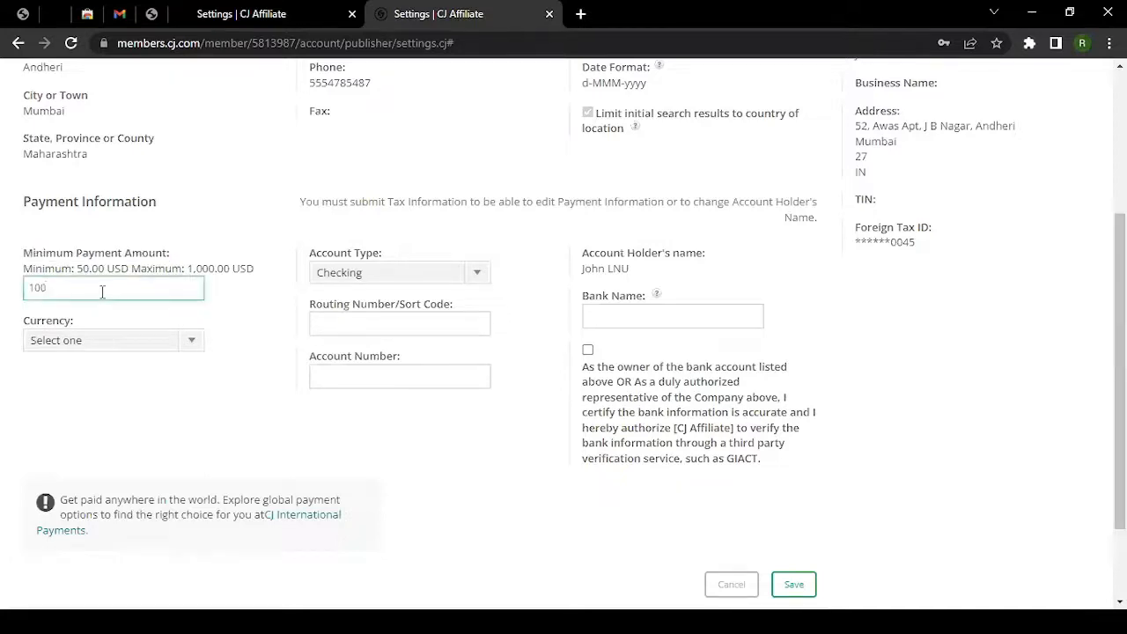
drag(102, 292, 3, 280)
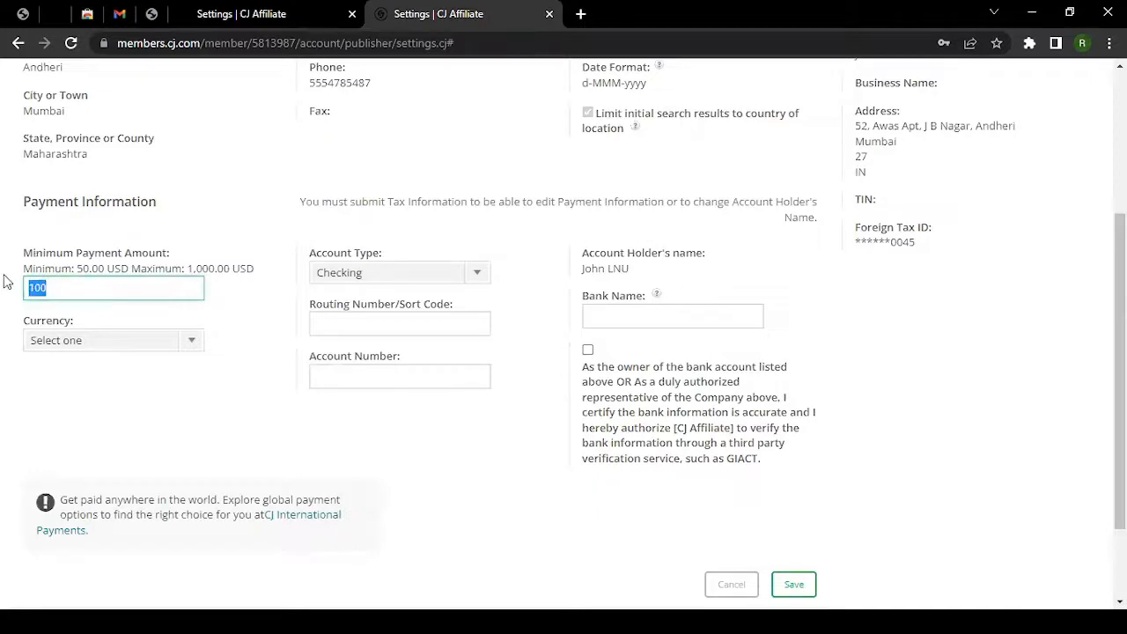
drag(99, 269, 250, 268)
click(191, 271)
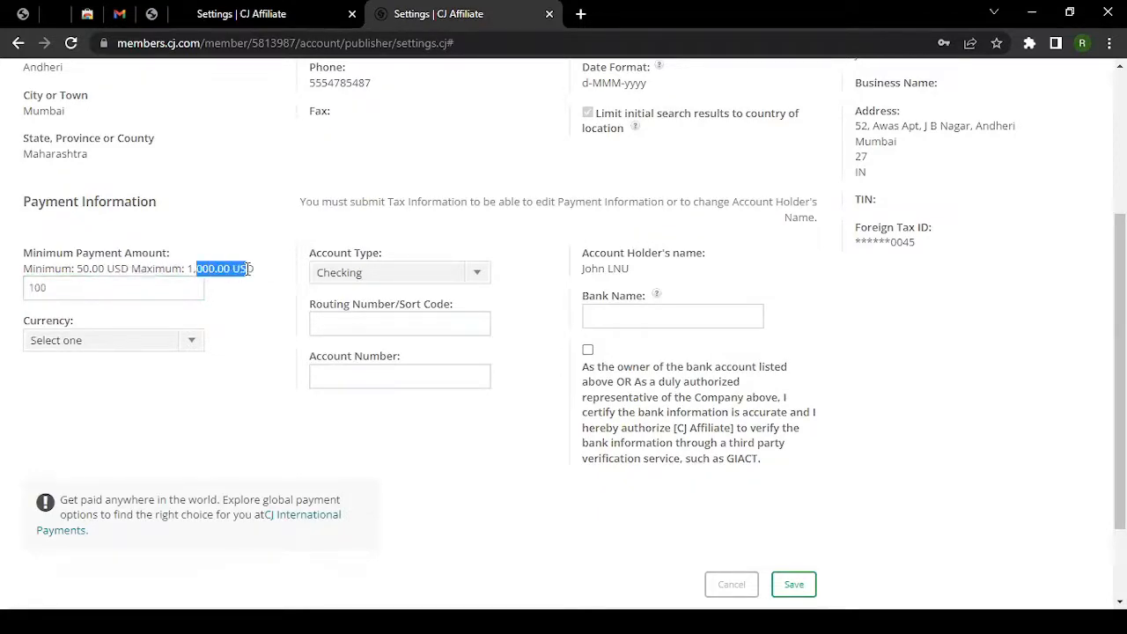
Replace the minimum payment amount of 100 with 500.
drag(74, 292, 10, 283)
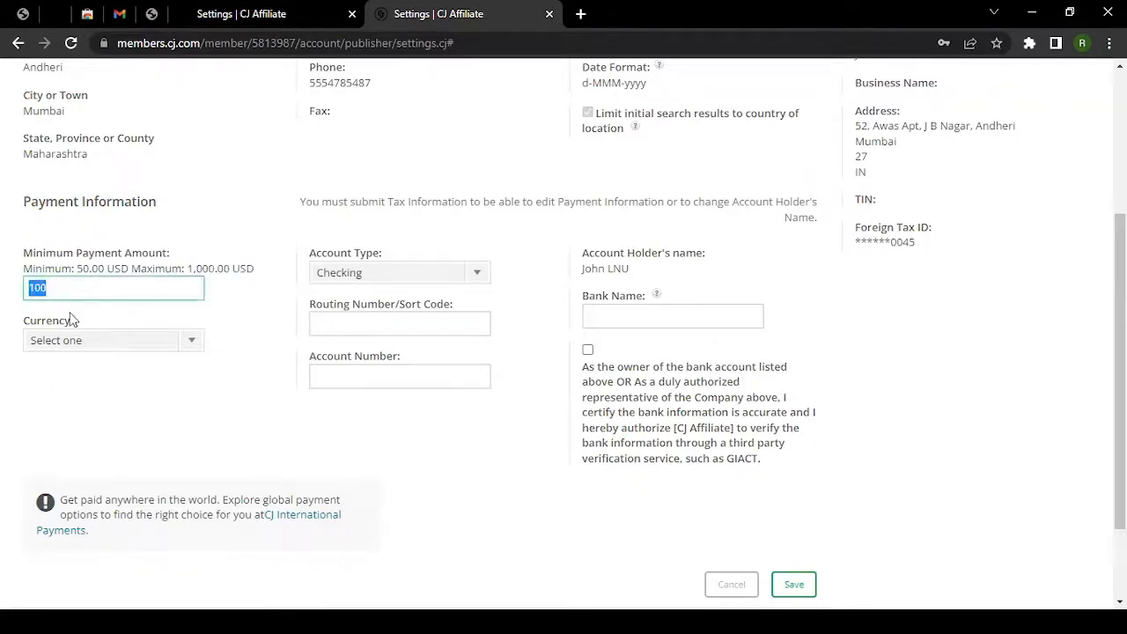
text(500)
click(188, 310)
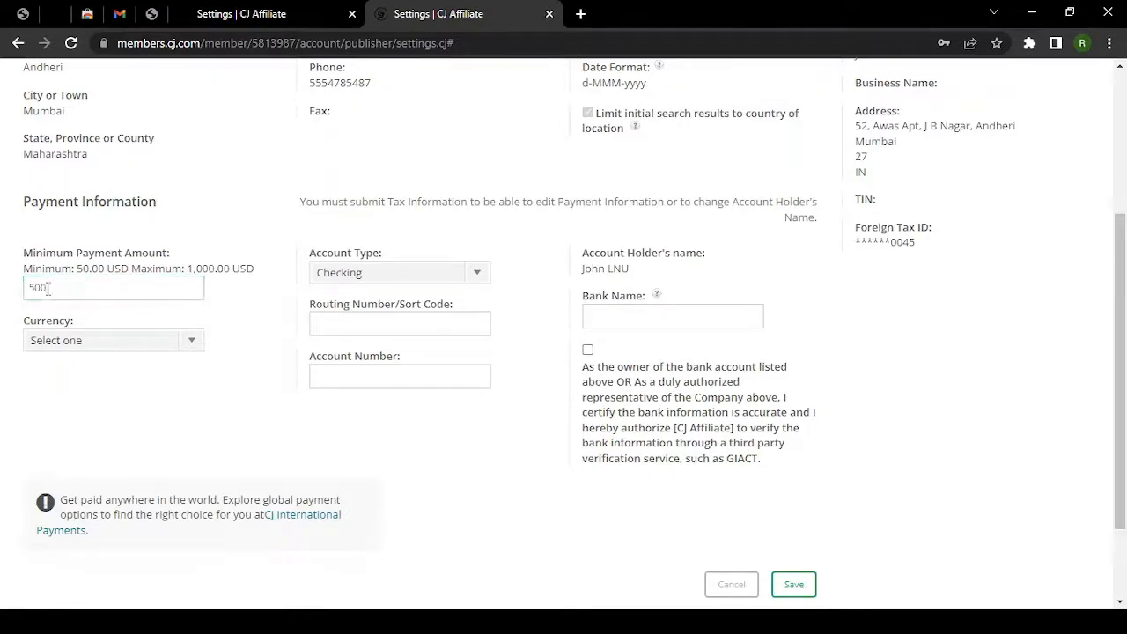
drag(60, 284, 23, 290)
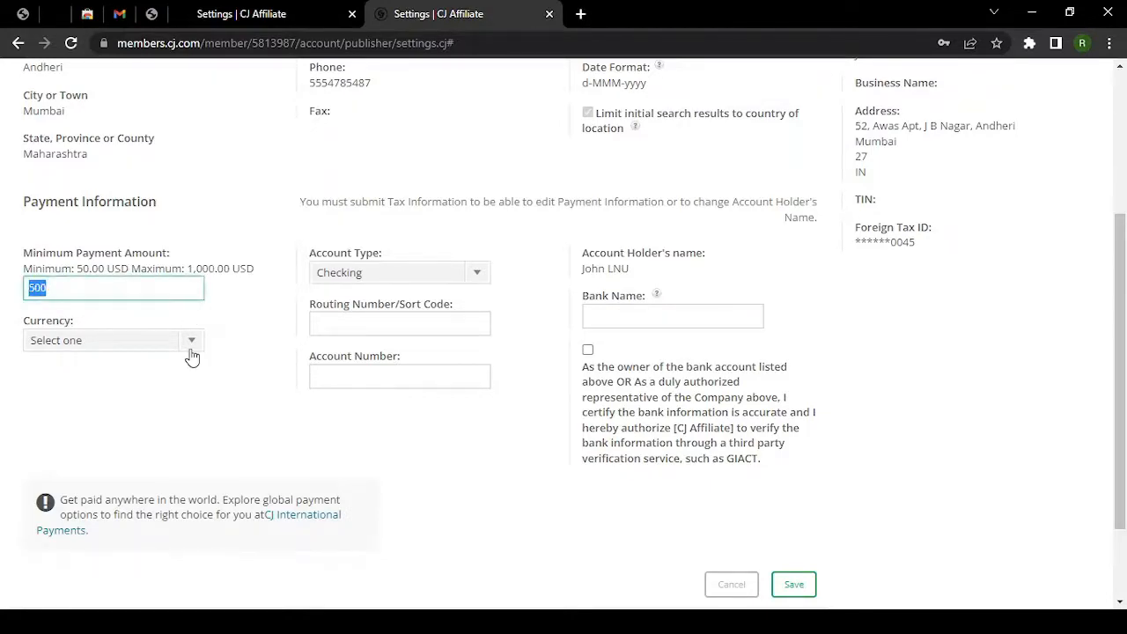
scroll(176, 357, up, 3)
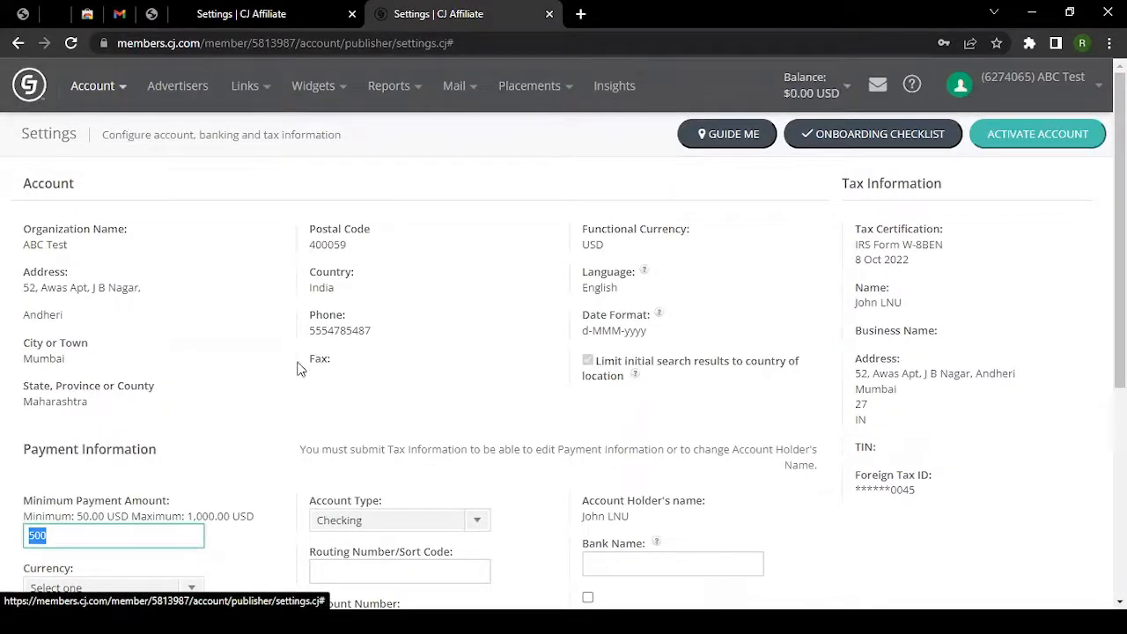
scroll(300, 366, down, 4)
click(80, 192)
drag(79, 183, 13, 184)
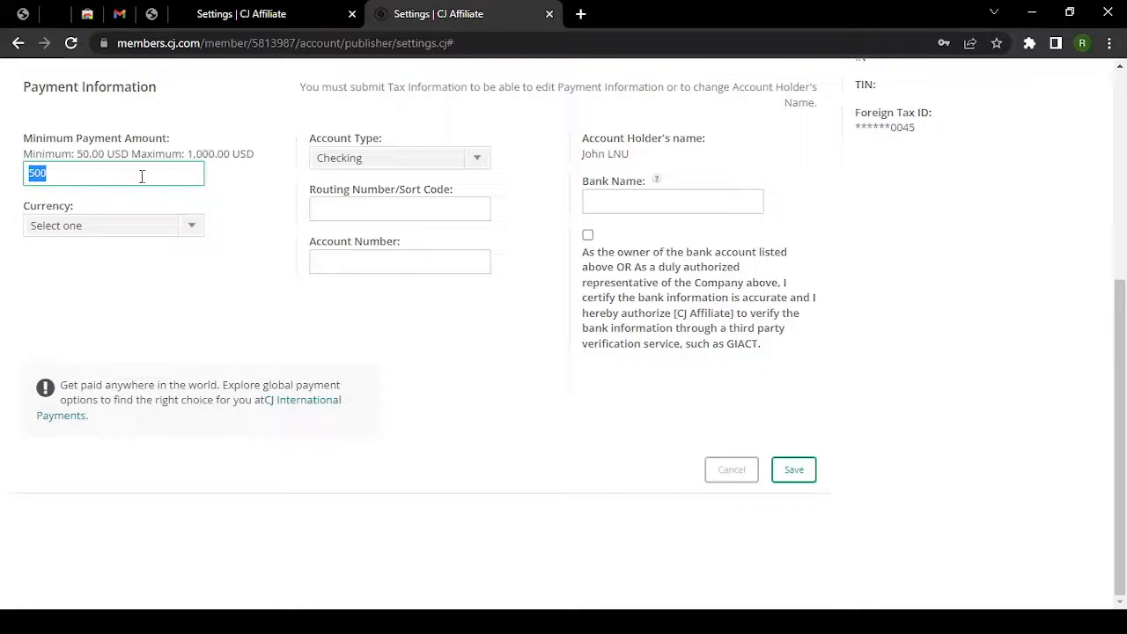
Set the payout currency to INDIA (INR) in the Payment Information form.
click(97, 319)
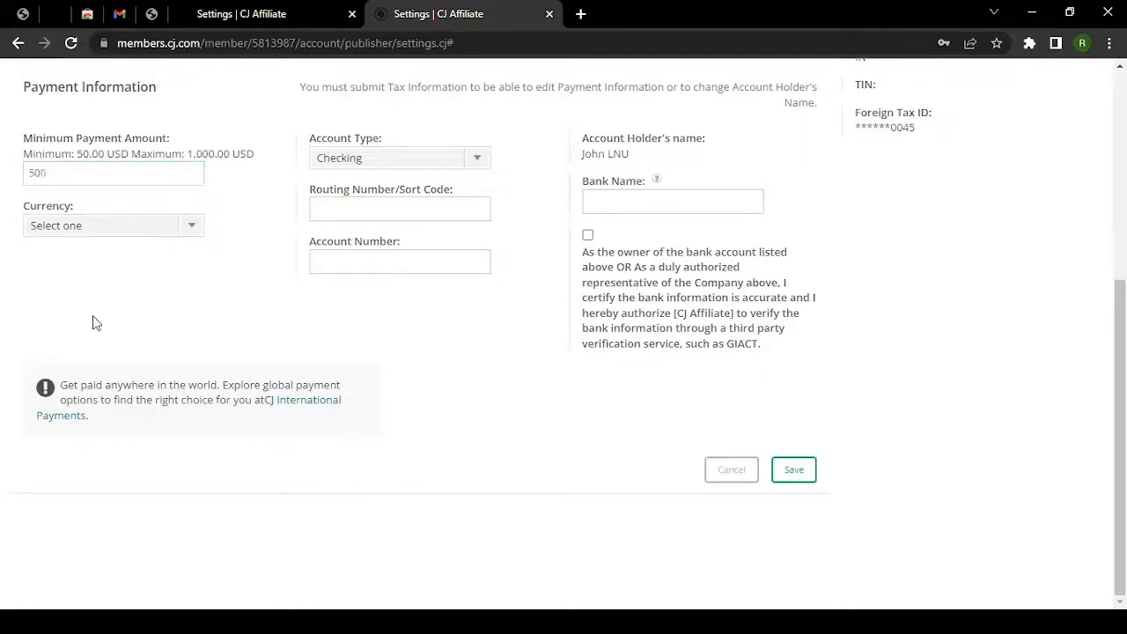
click(69, 227)
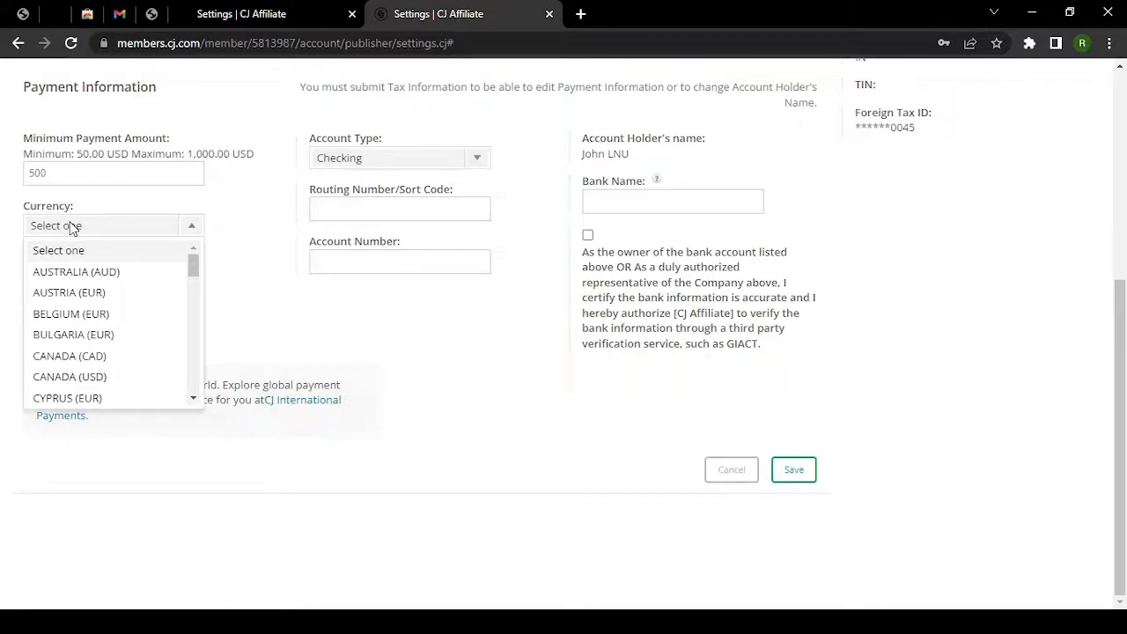
scroll(97, 290, down, 6)
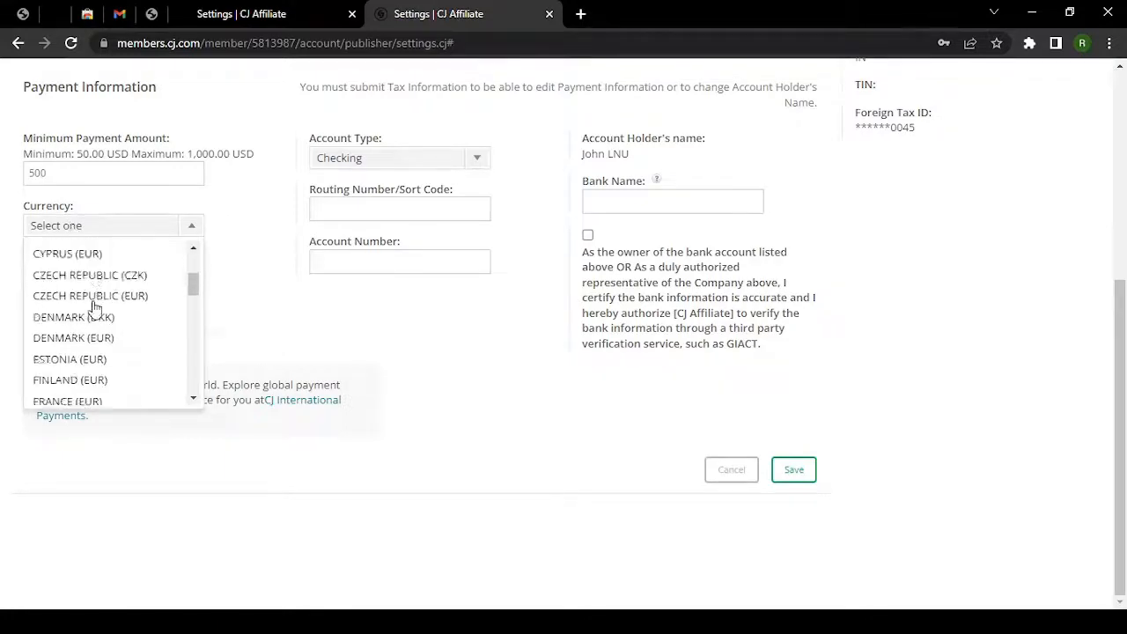
scroll(102, 309, up, 1)
scroll(104, 315, up, 2)
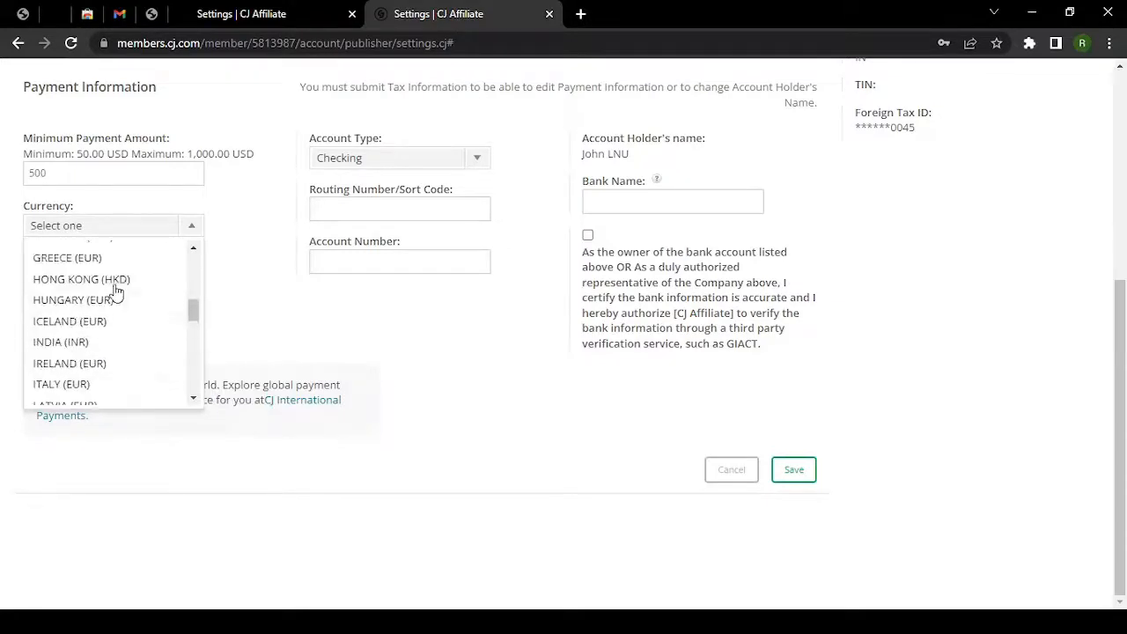
click(97, 343)
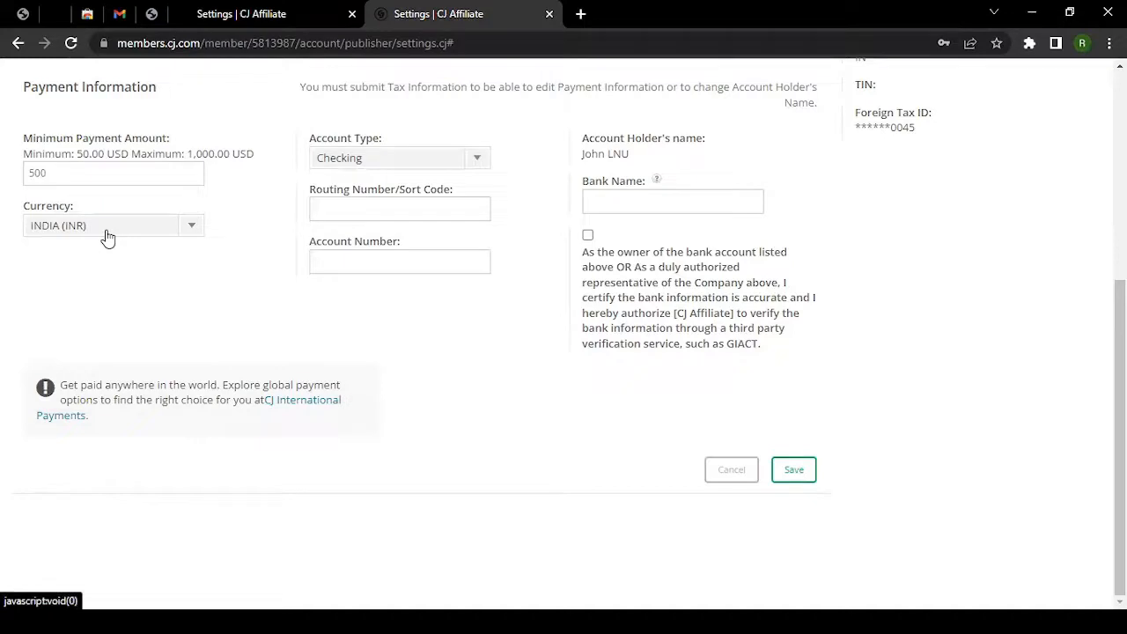
scroll(133, 317, up, 1)
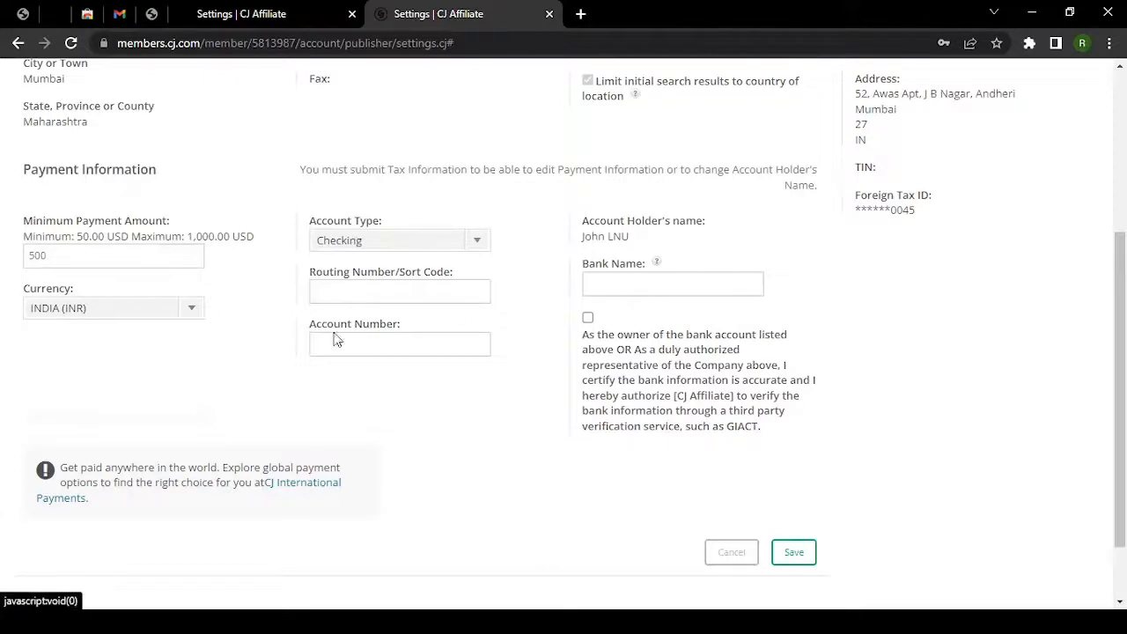
Choose Savings as the bank account type.
drag(306, 192, 461, 377)
click(483, 398)
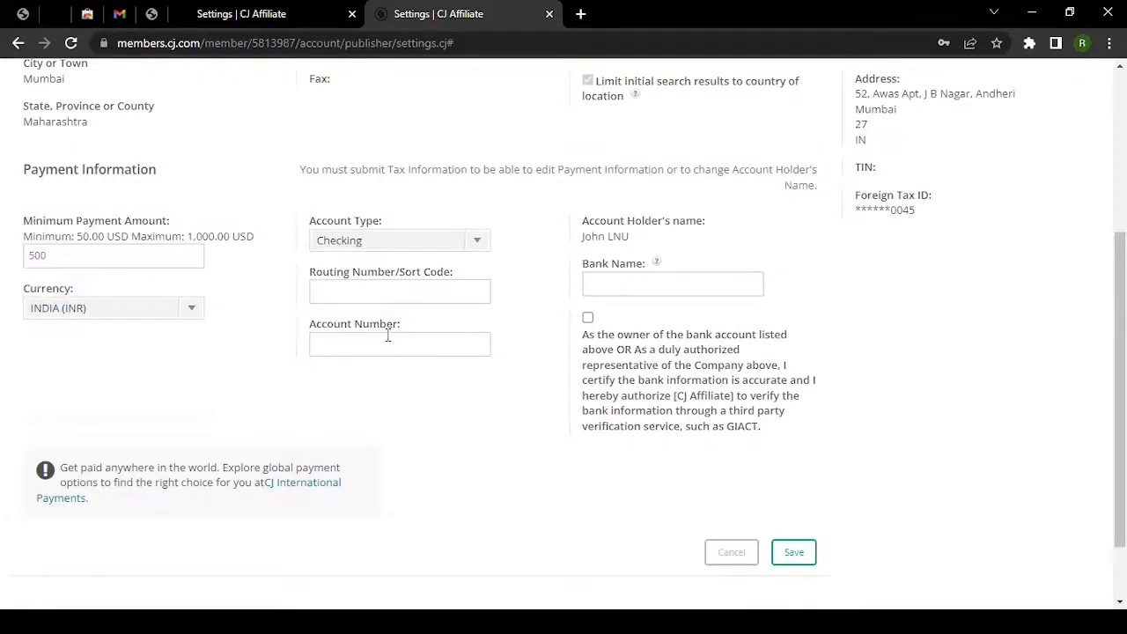
click(391, 243)
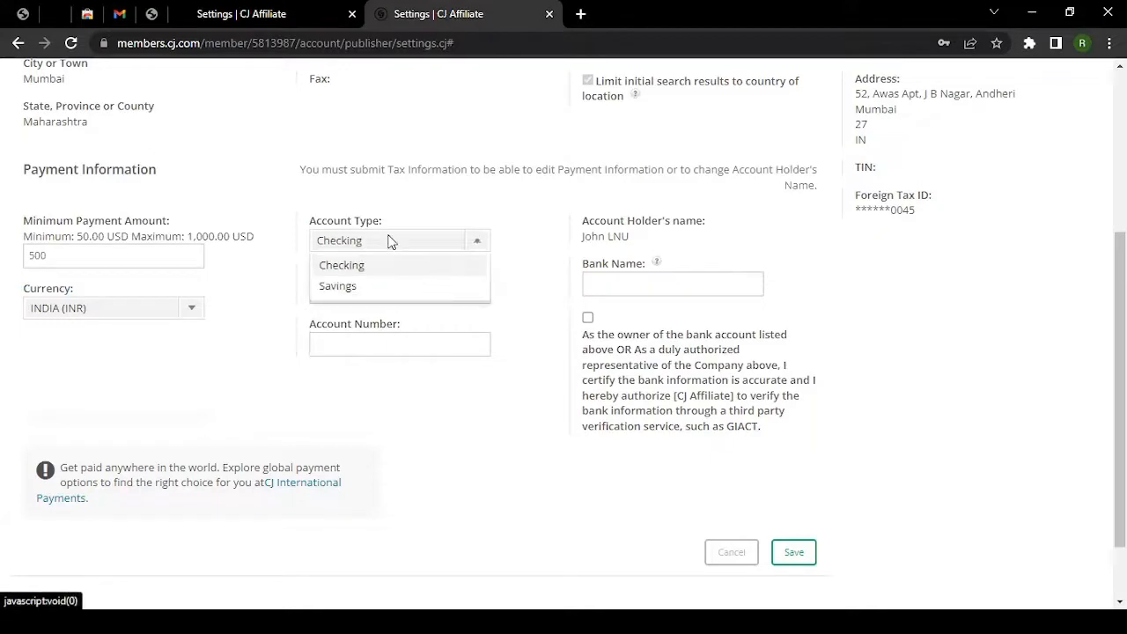
click(371, 290)
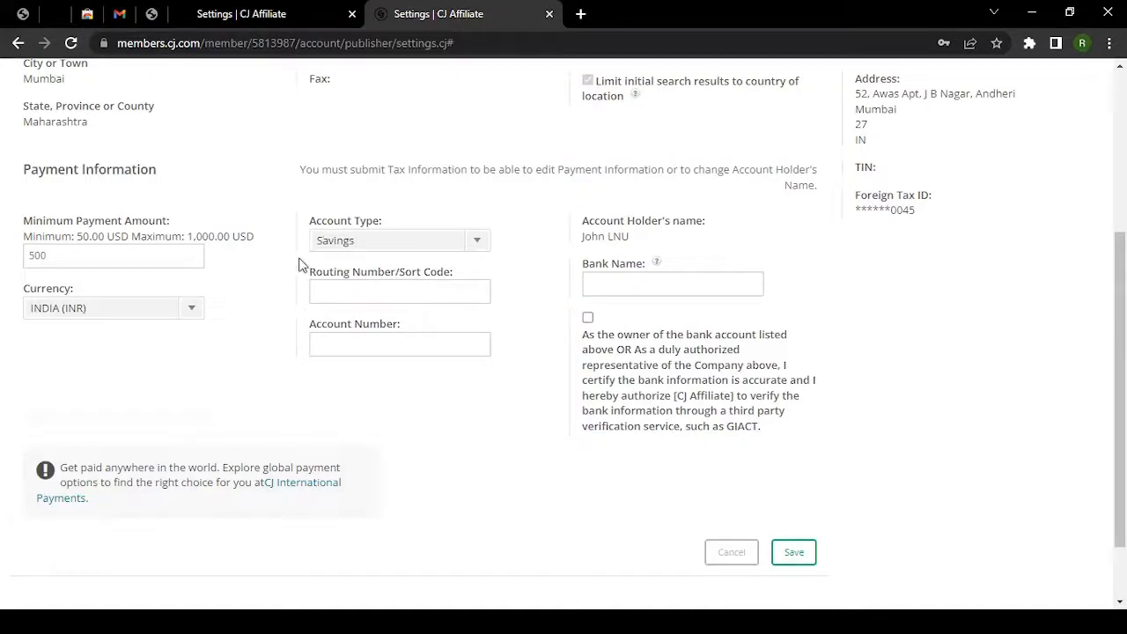
Move between the Routing Number and Account Number fields, leaving both blank.
click(333, 302)
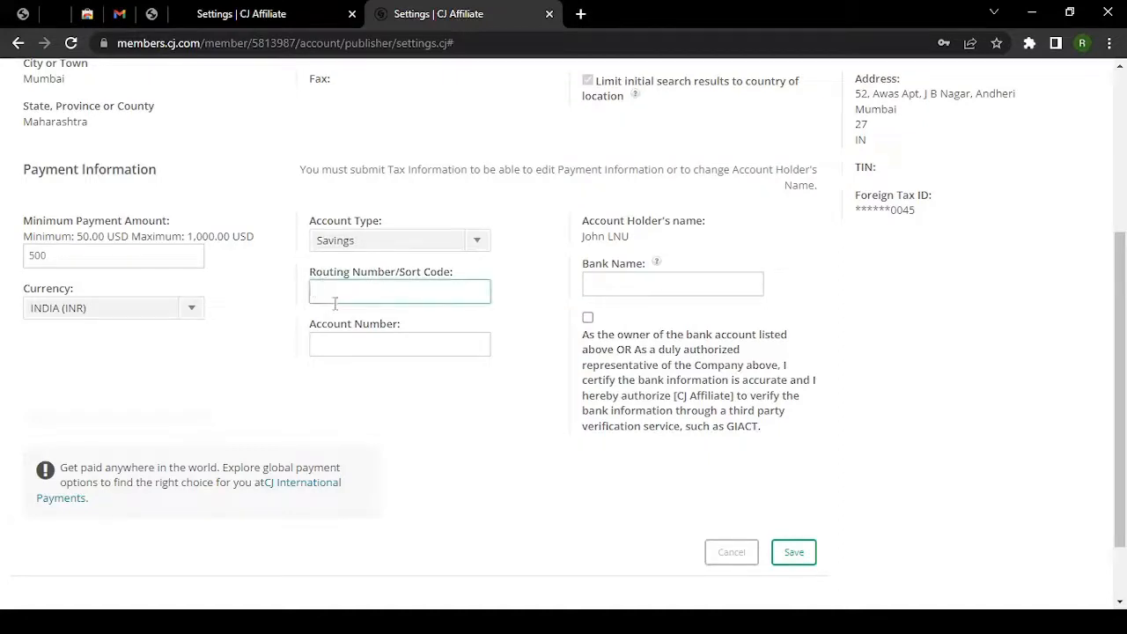
click(356, 347)
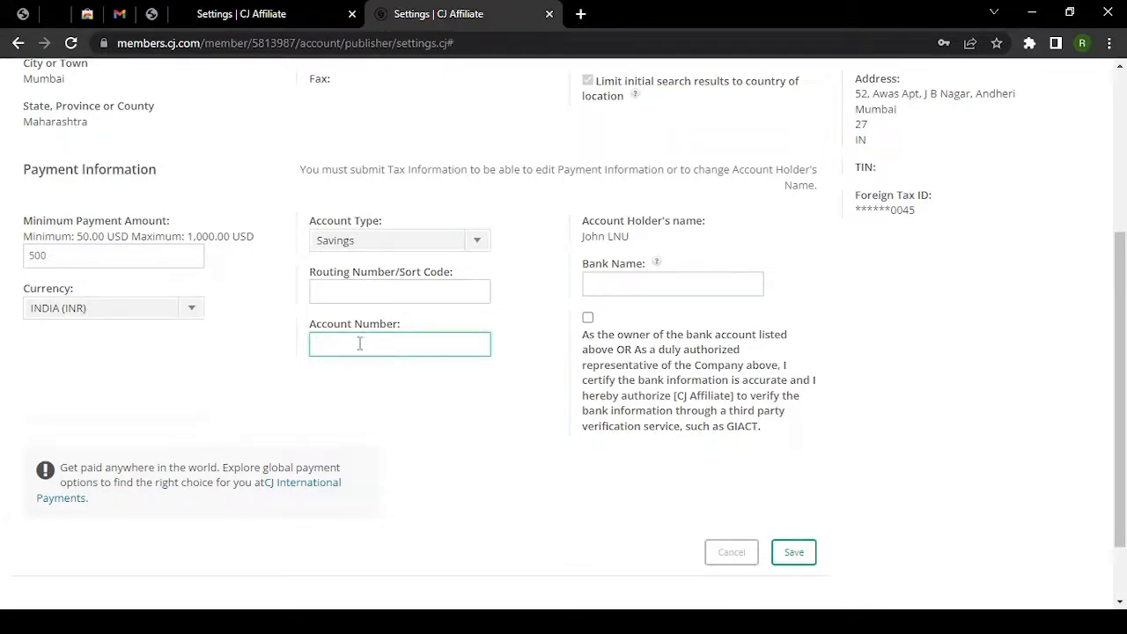
click(338, 301)
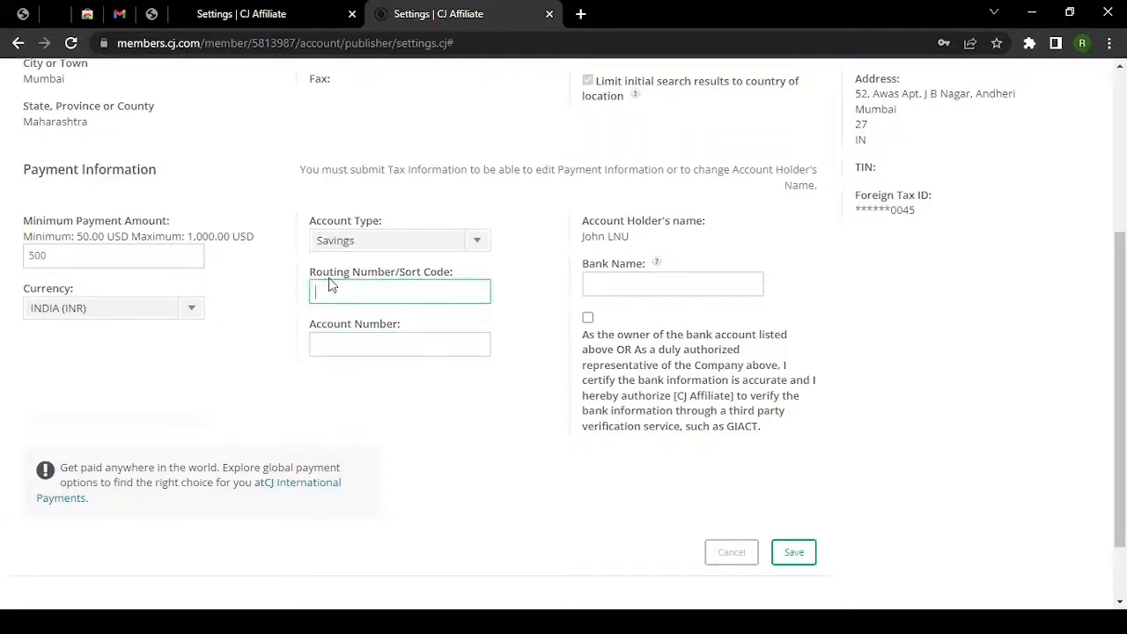
drag(310, 273, 396, 275)
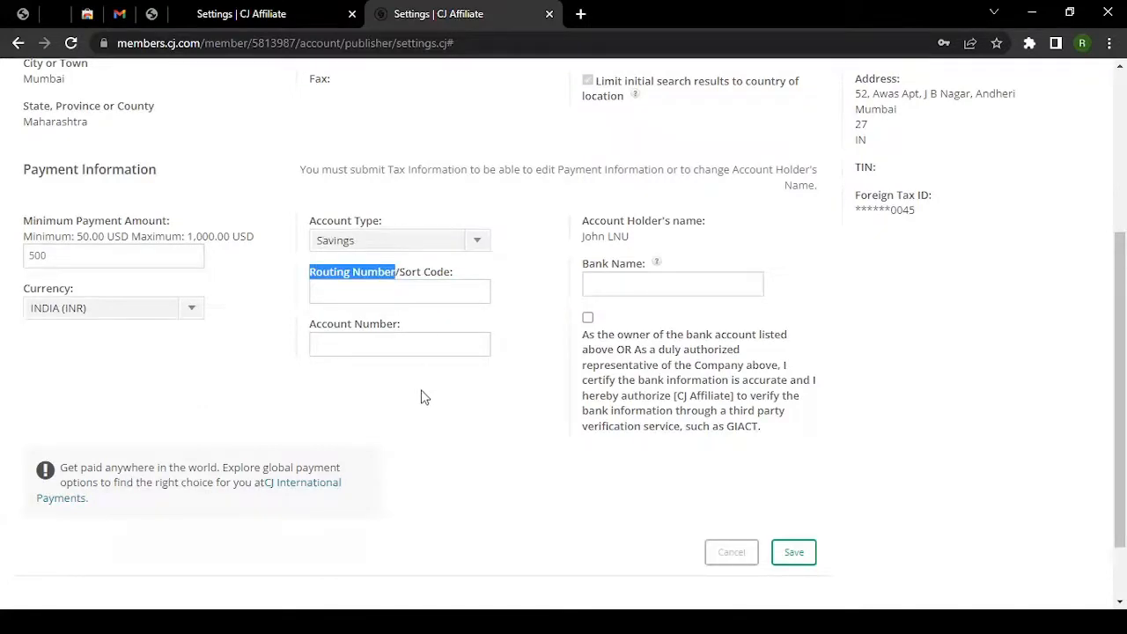
Search Google for 'ICICI Routing Number' in a new browser tab.
click(581, 11)
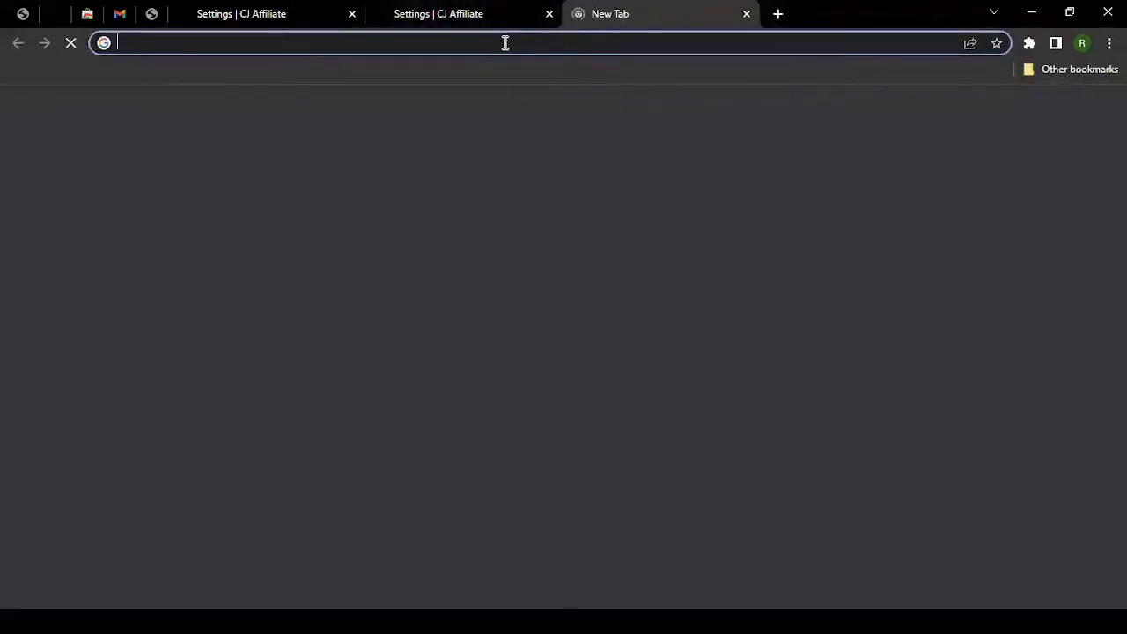
click(506, 42)
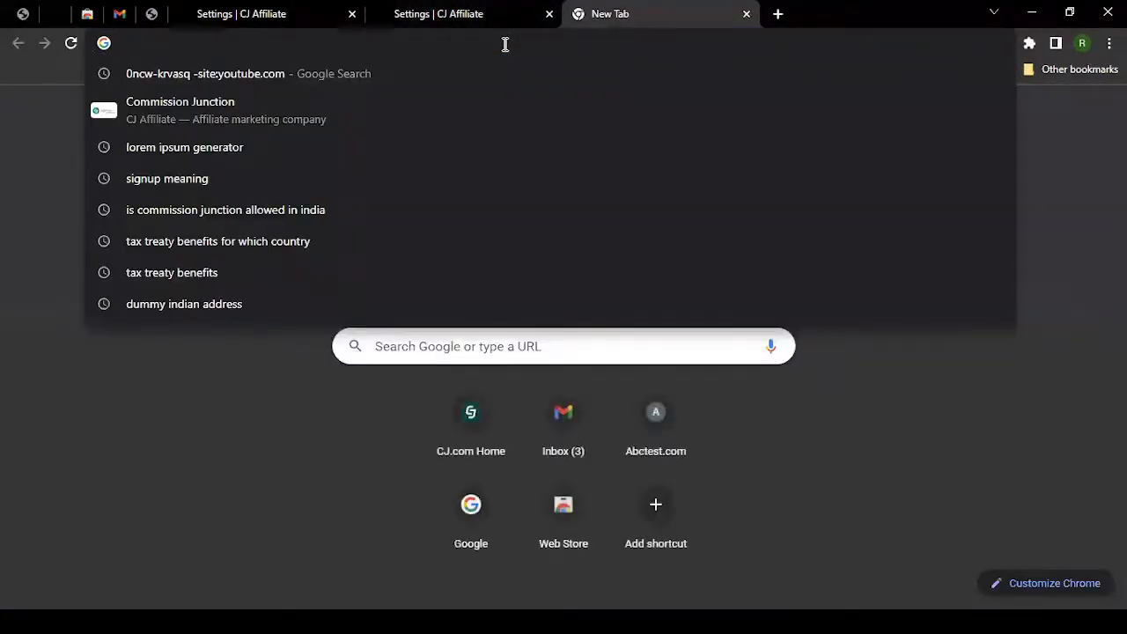
text(ICICI )
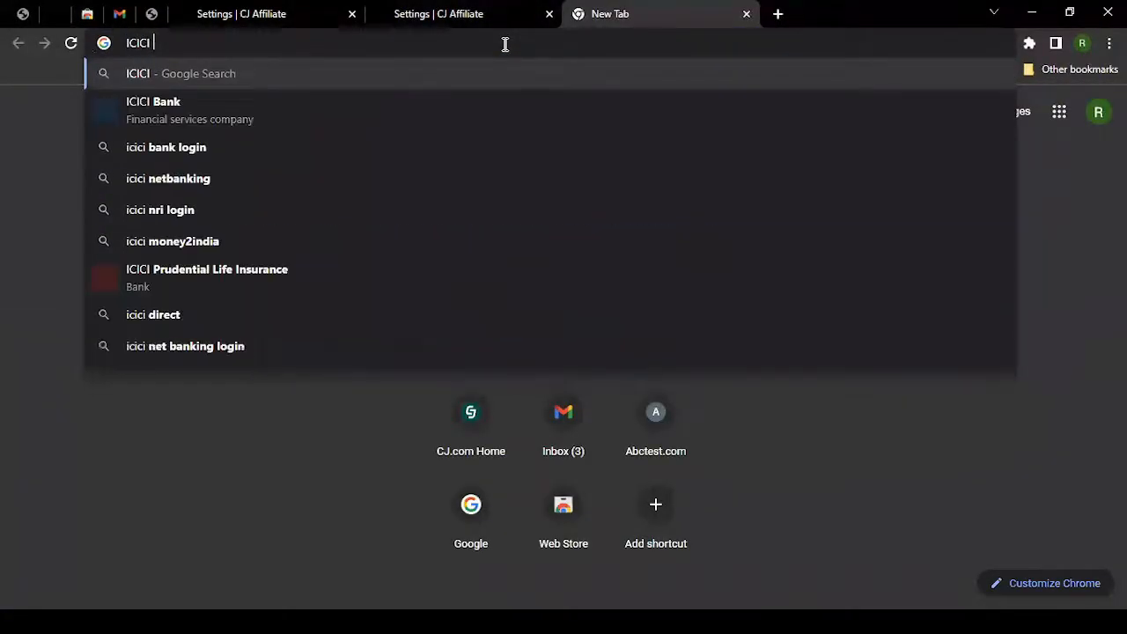
text(Routing Number)
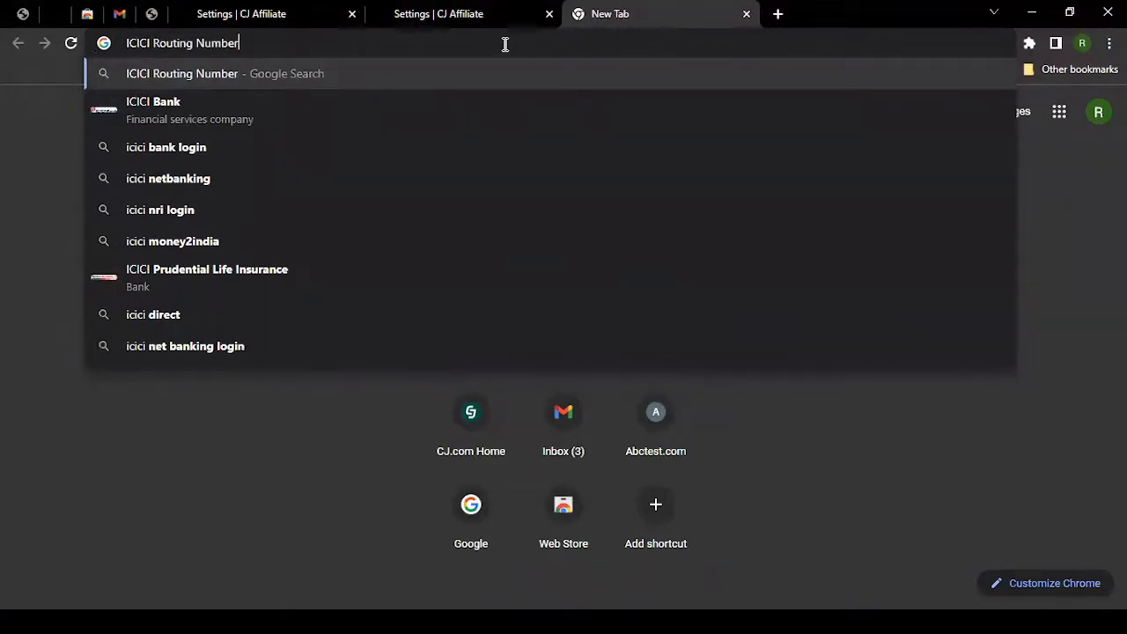
key(Return)
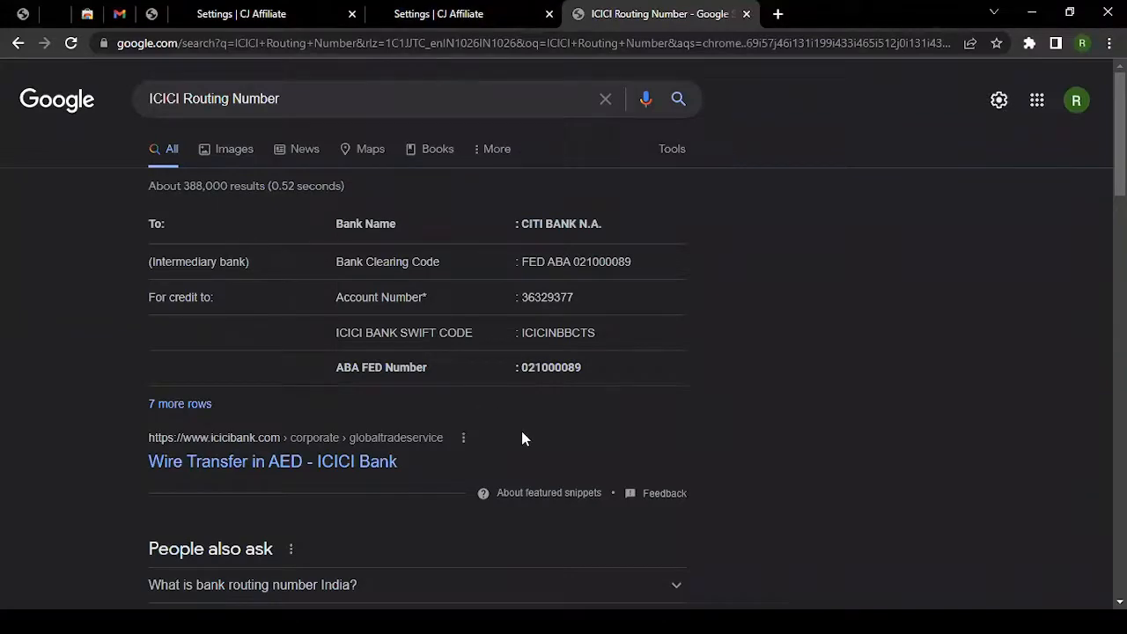
Find and select routing number 026009593 in the ccbank.us result, then return to CJ Affiliate.
scroll(147, 465, down, 4)
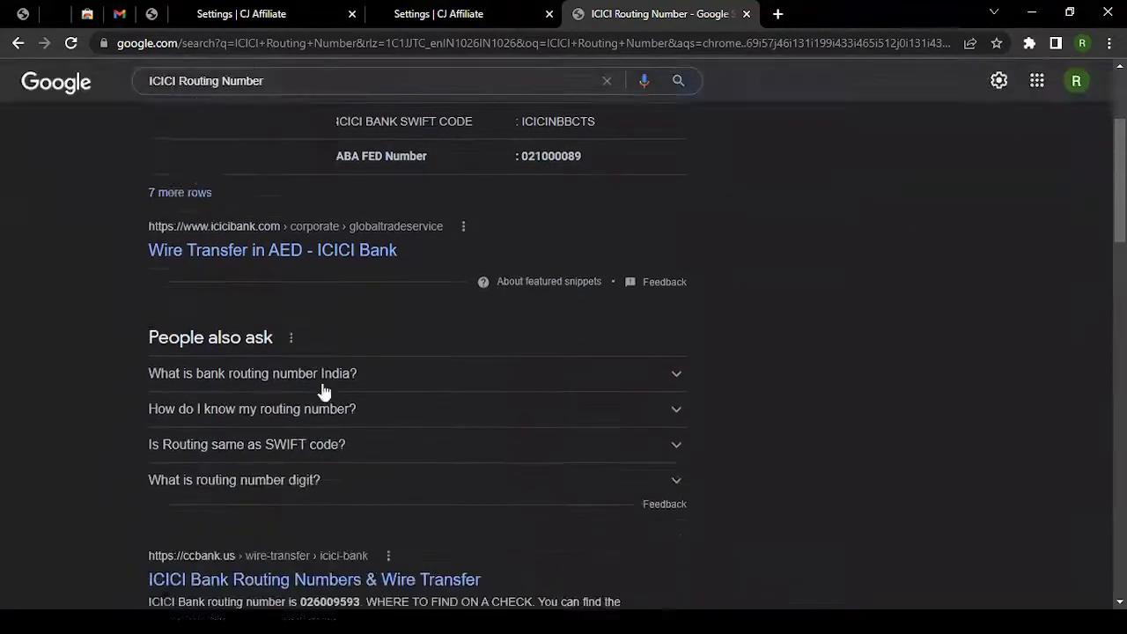
scroll(132, 404, down, 1)
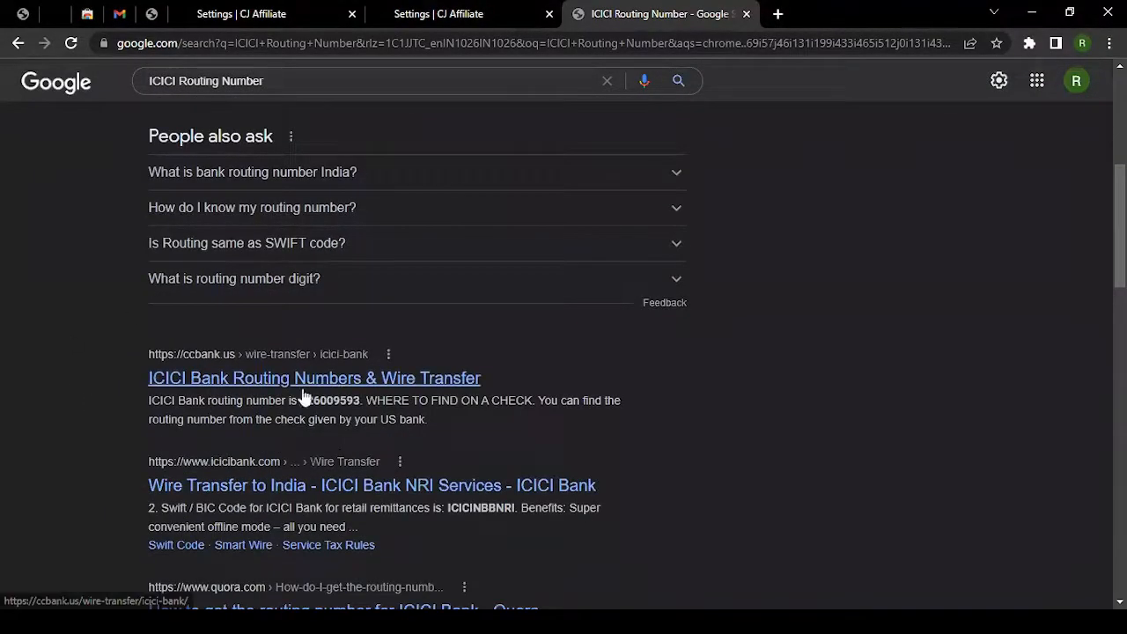
drag(176, 403, 243, 403)
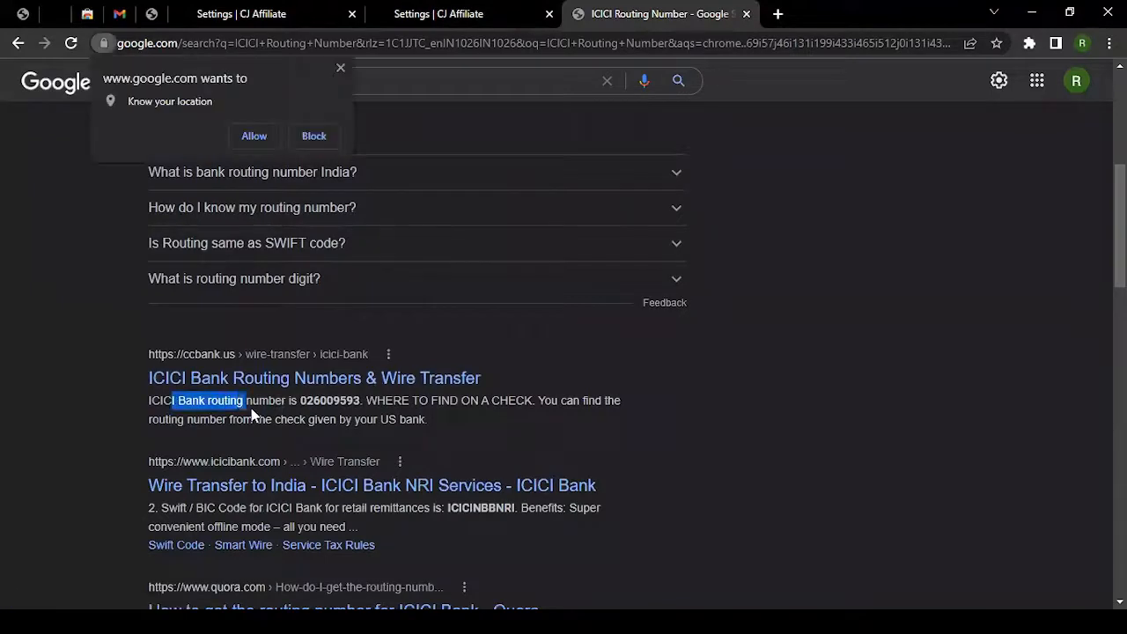
double_click(336, 402)
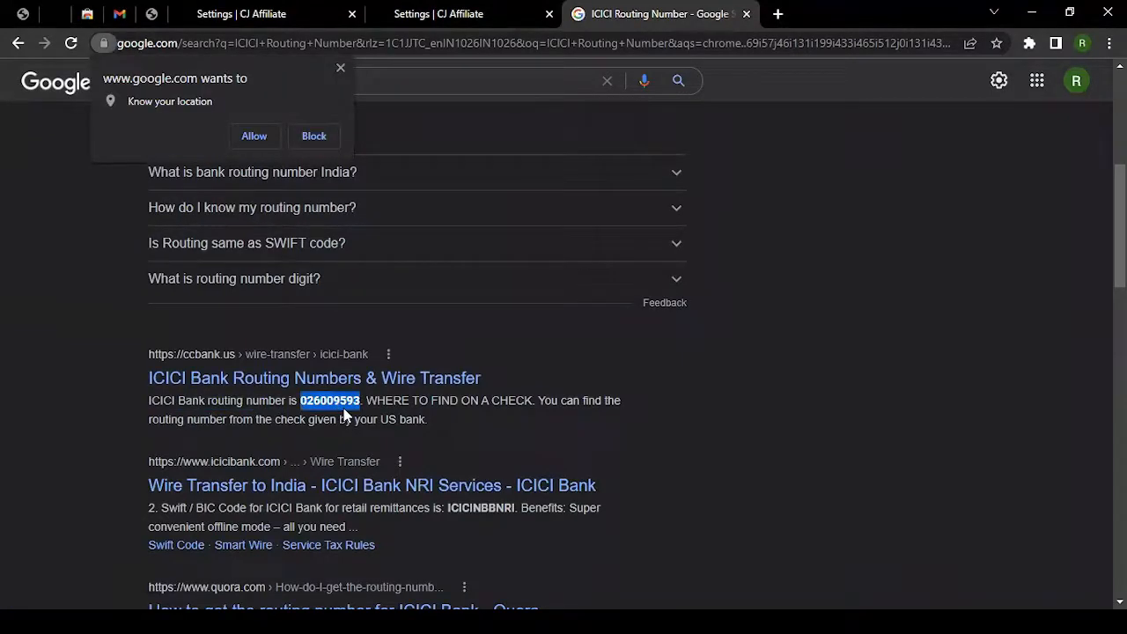
click(468, 12)
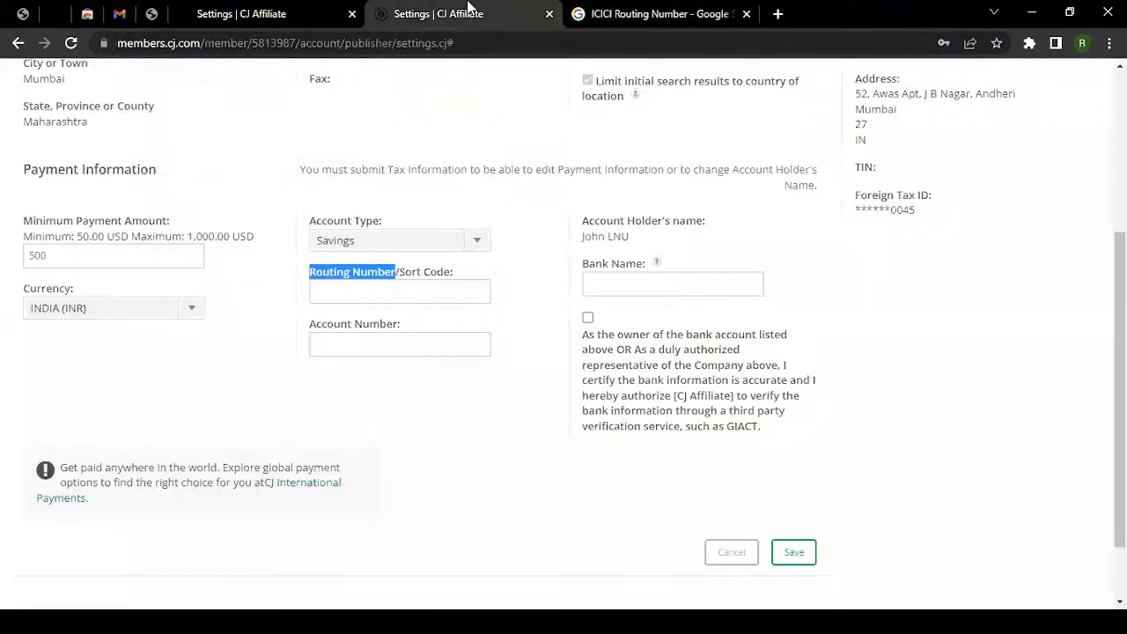
Visit the Routing Number, Account Number and Bank Name fields without filling anything in.
click(339, 297)
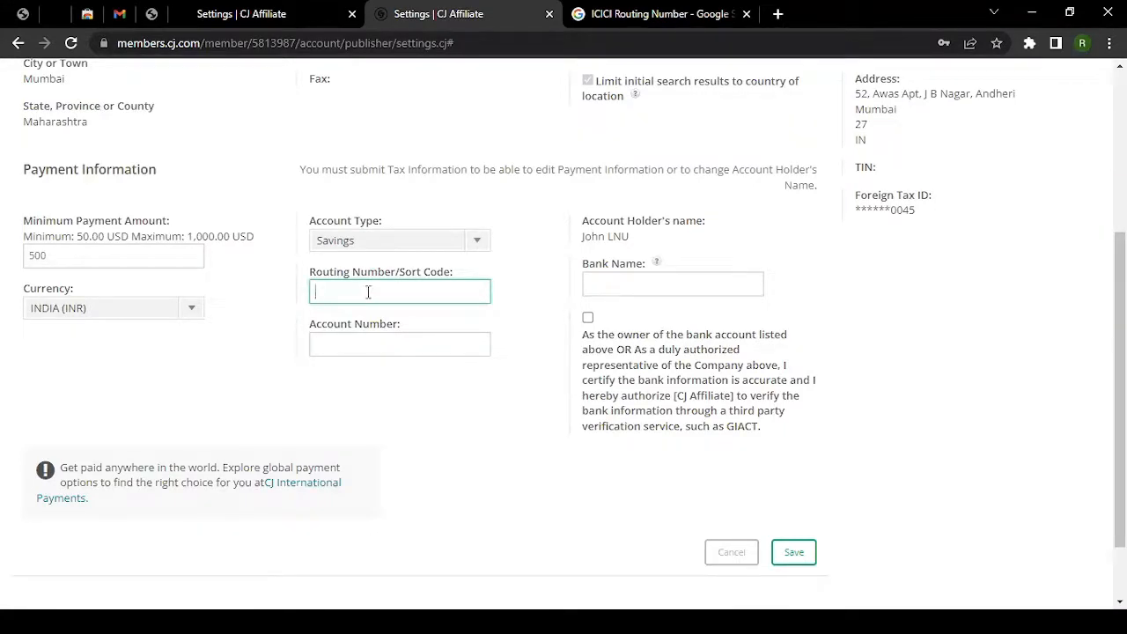
click(362, 348)
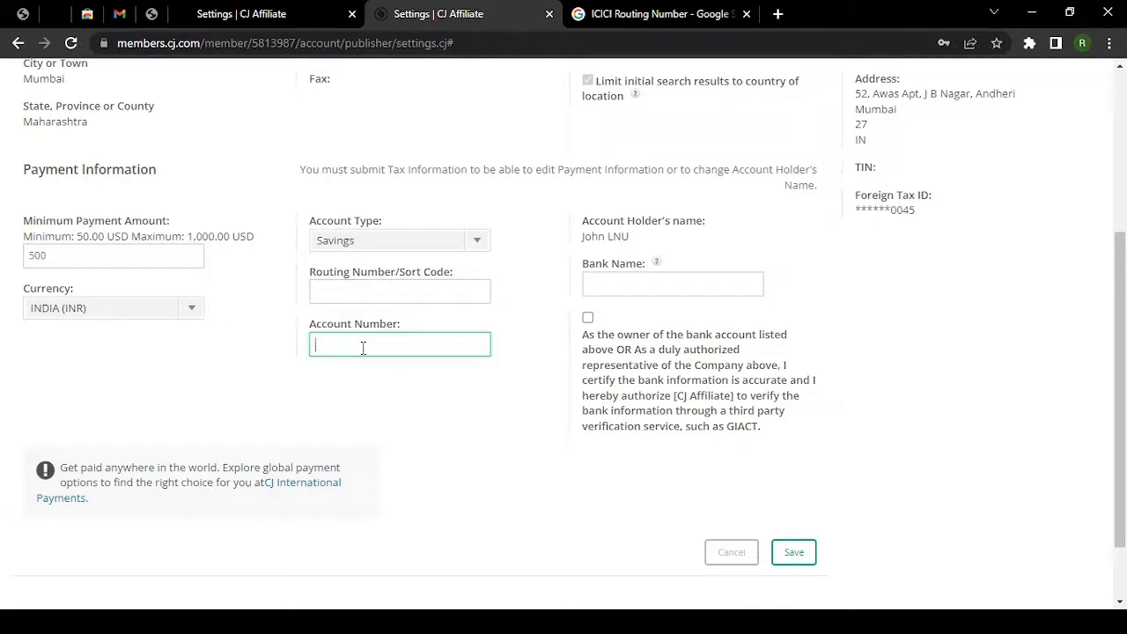
click(662, 286)
click(616, 349)
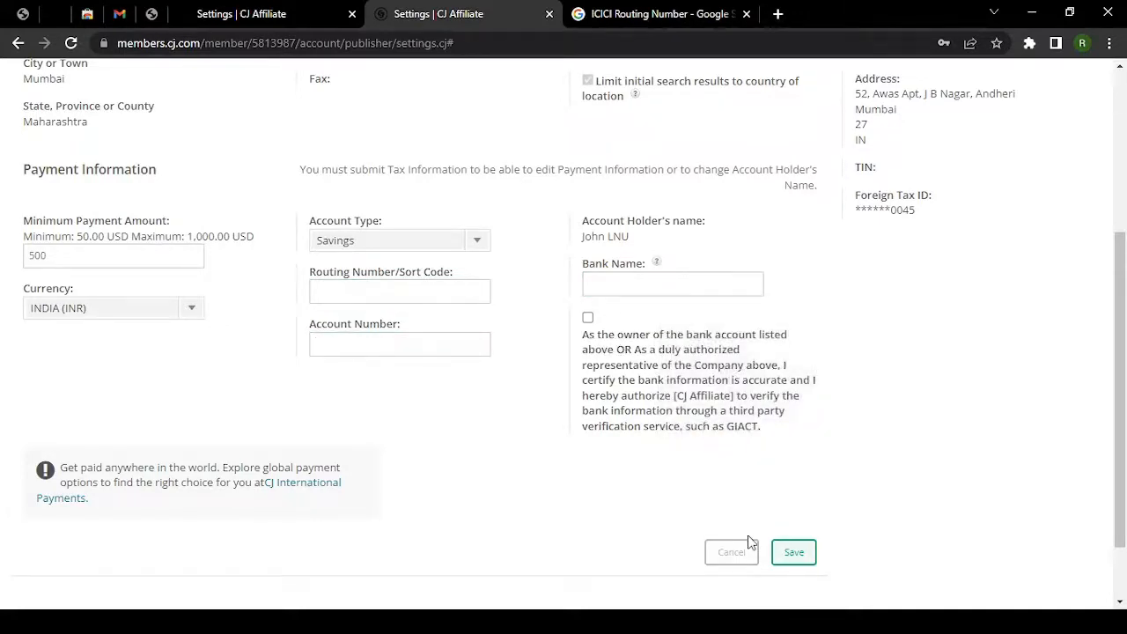
scroll(766, 467, up, 2)
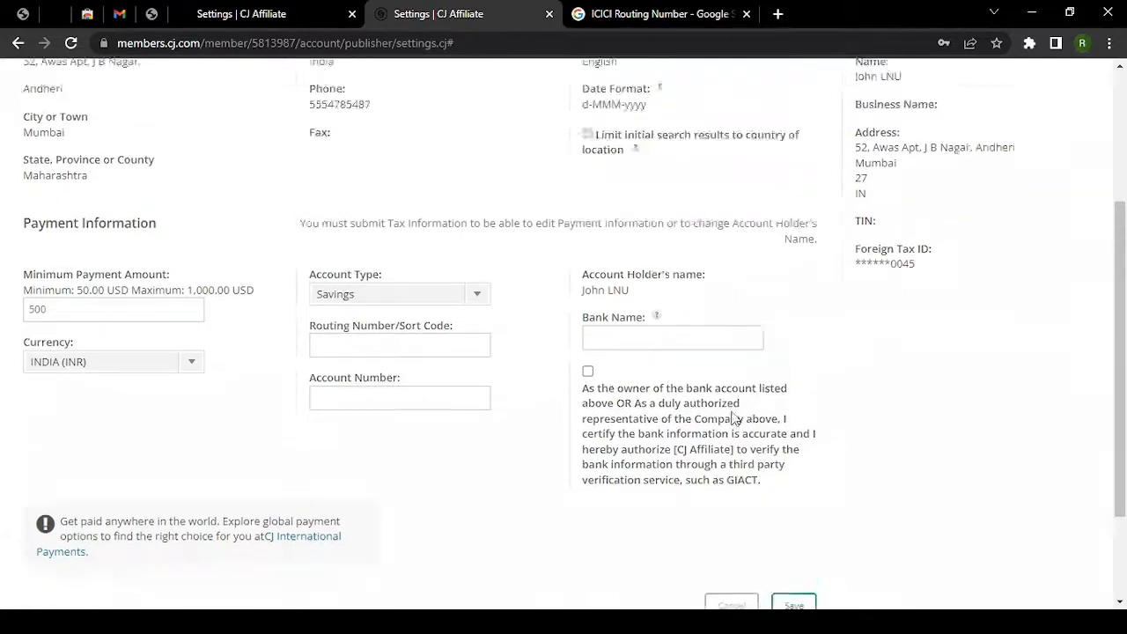
scroll(744, 472, up, 2)
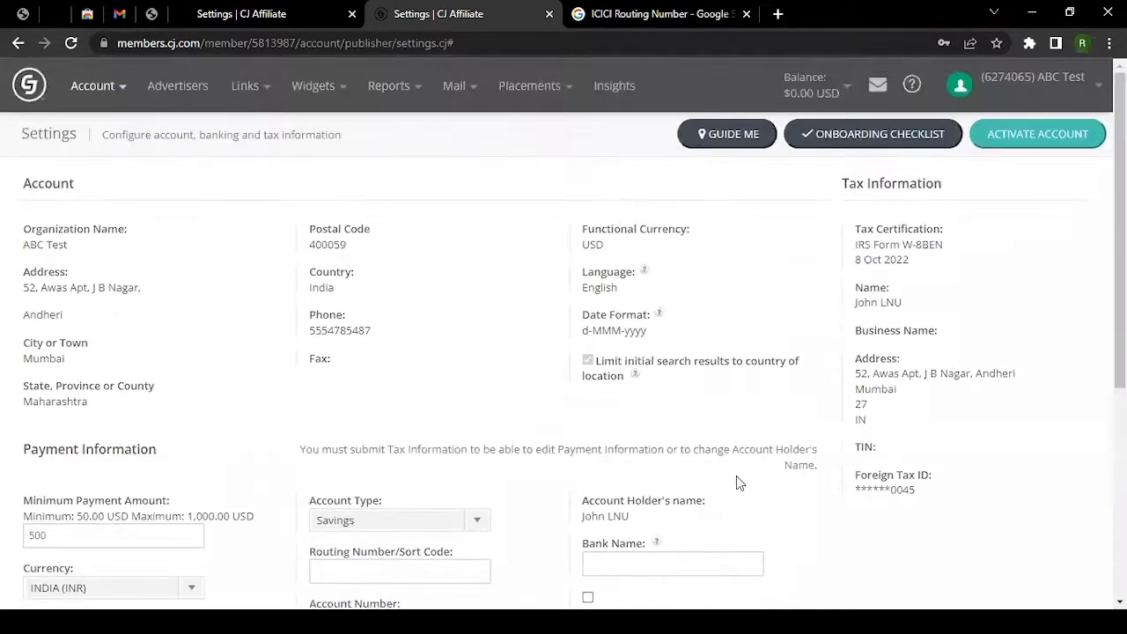
scroll(738, 483, down, 3)
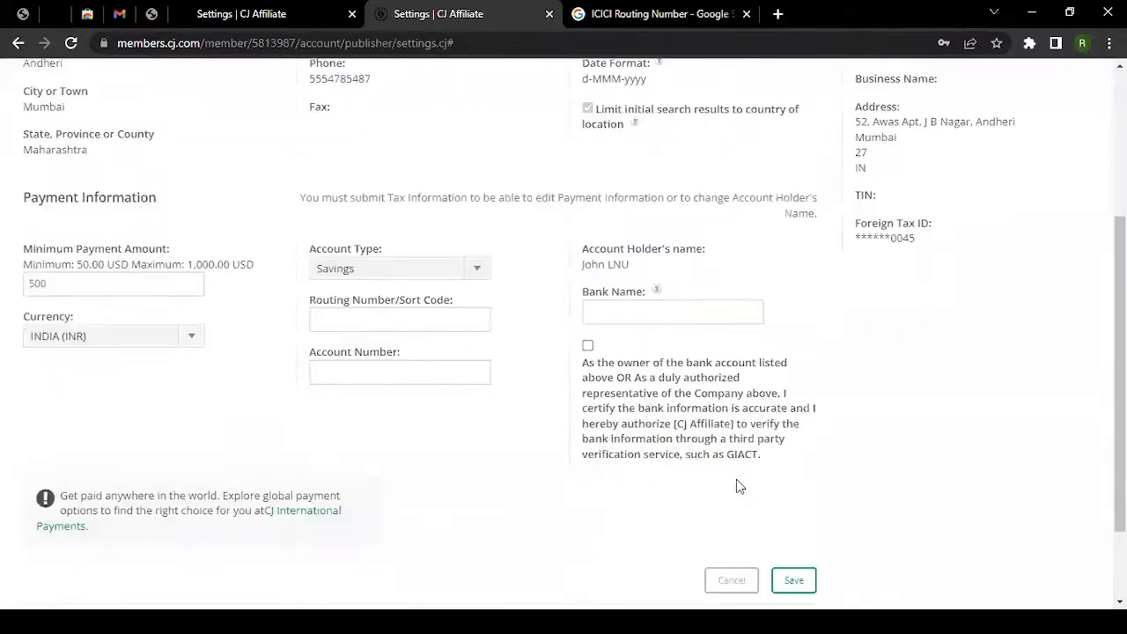
scroll(736, 486, down, 1)
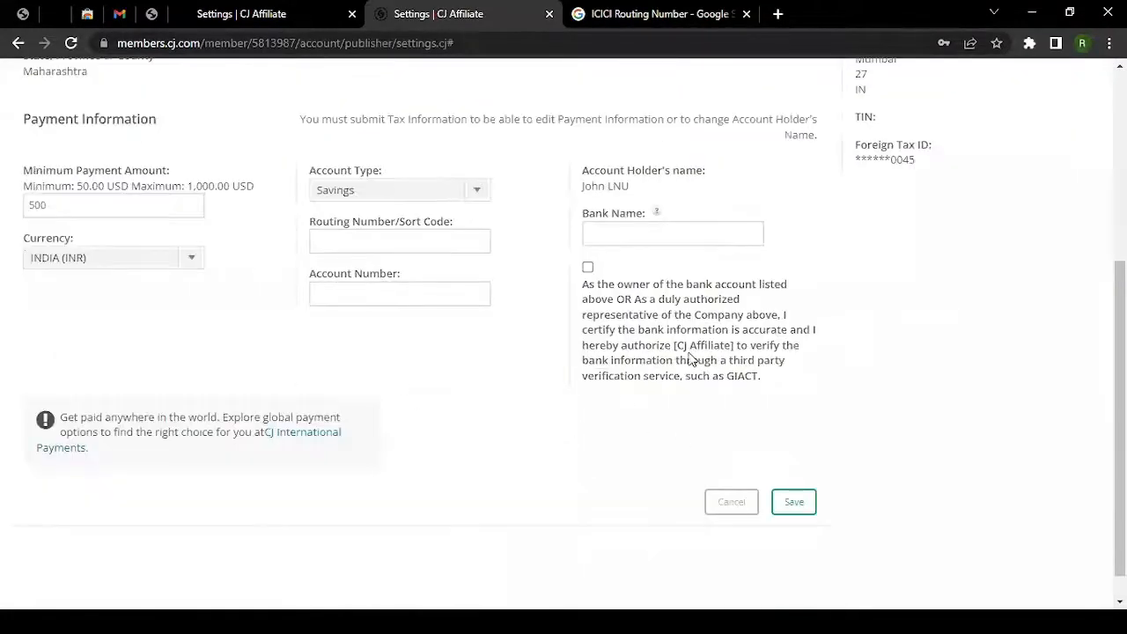
scroll(678, 365, up, 4)
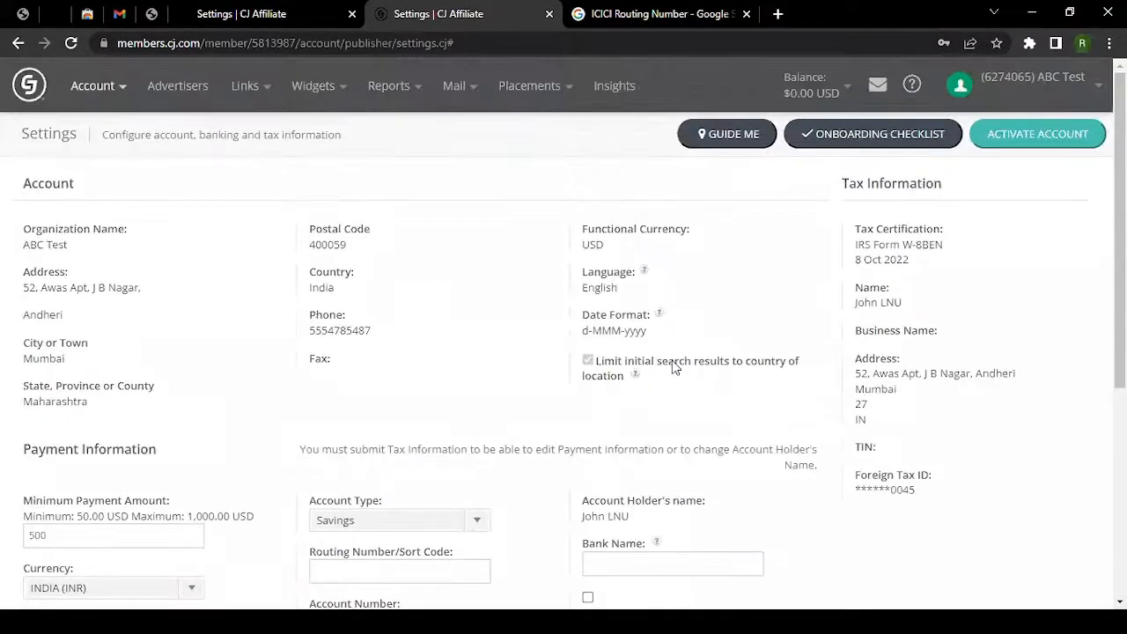
scroll(921, 470, down, 3)
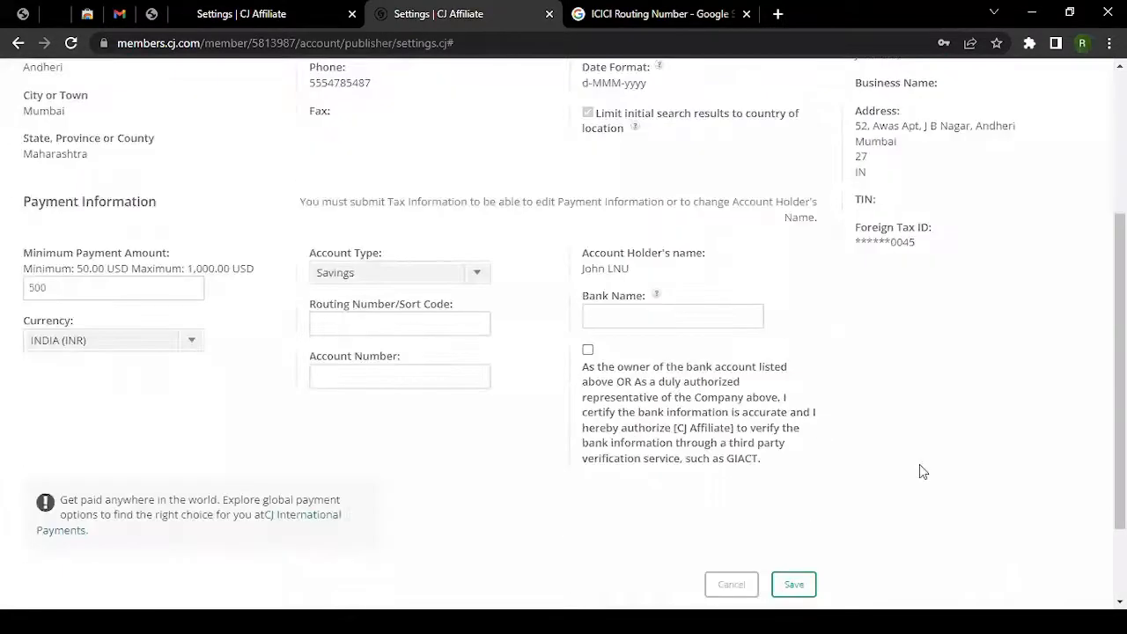
scroll(715, 421, down, 1)
scroll(802, 484, up, 5)
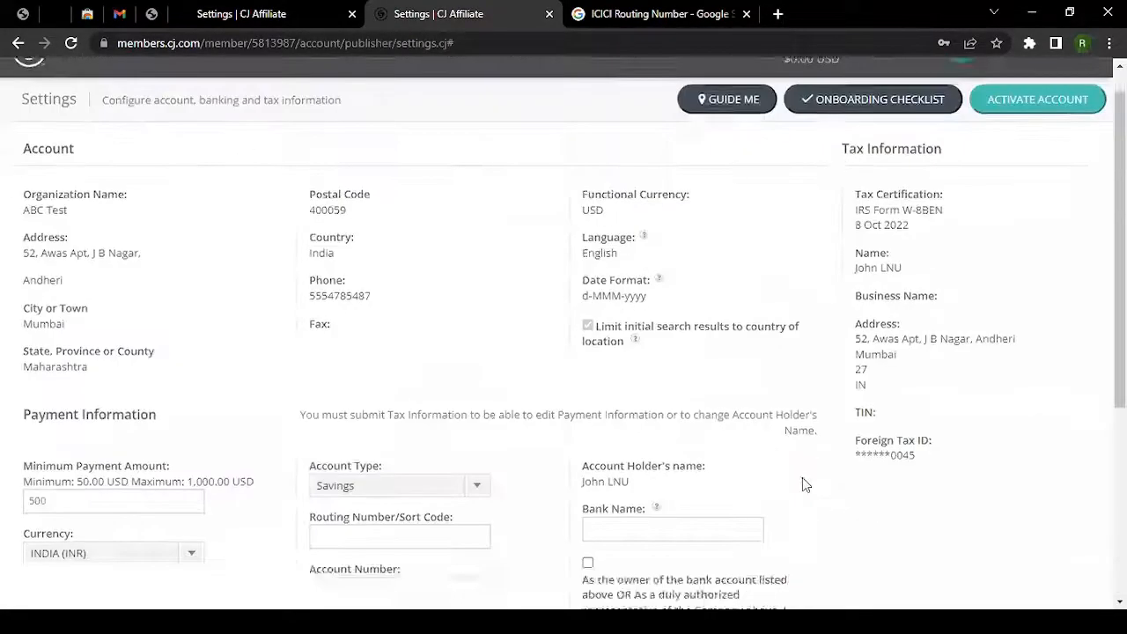
Open the Onboarding Checklist and review its steps down to the questionnaire.
click(873, 144)
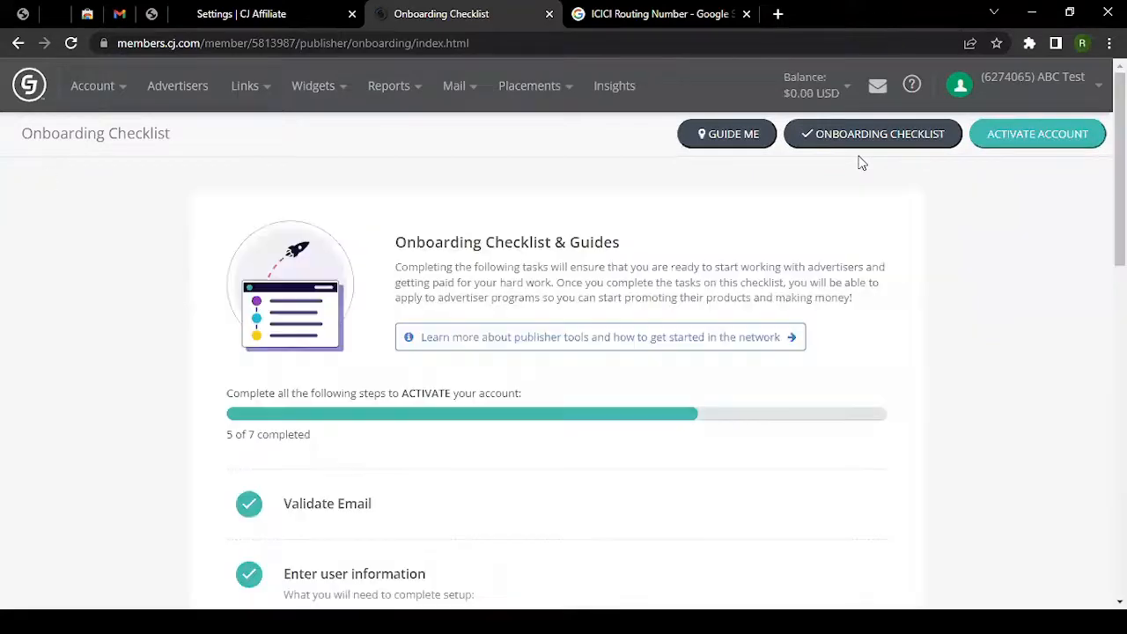
scroll(216, 317, down, 10)
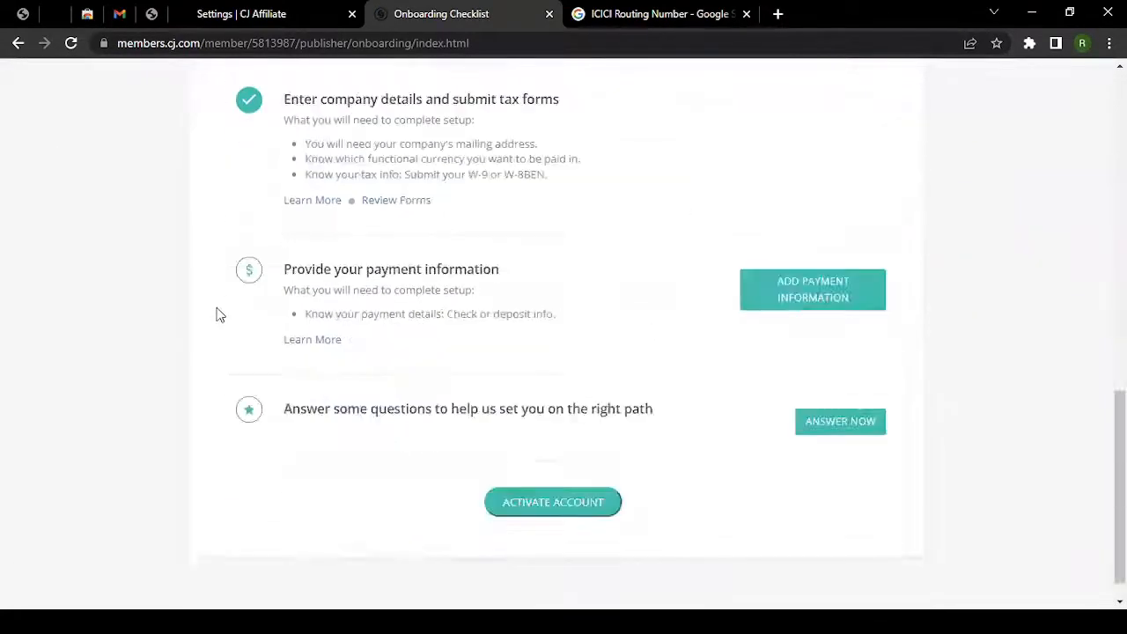
scroll(220, 316, down, 1)
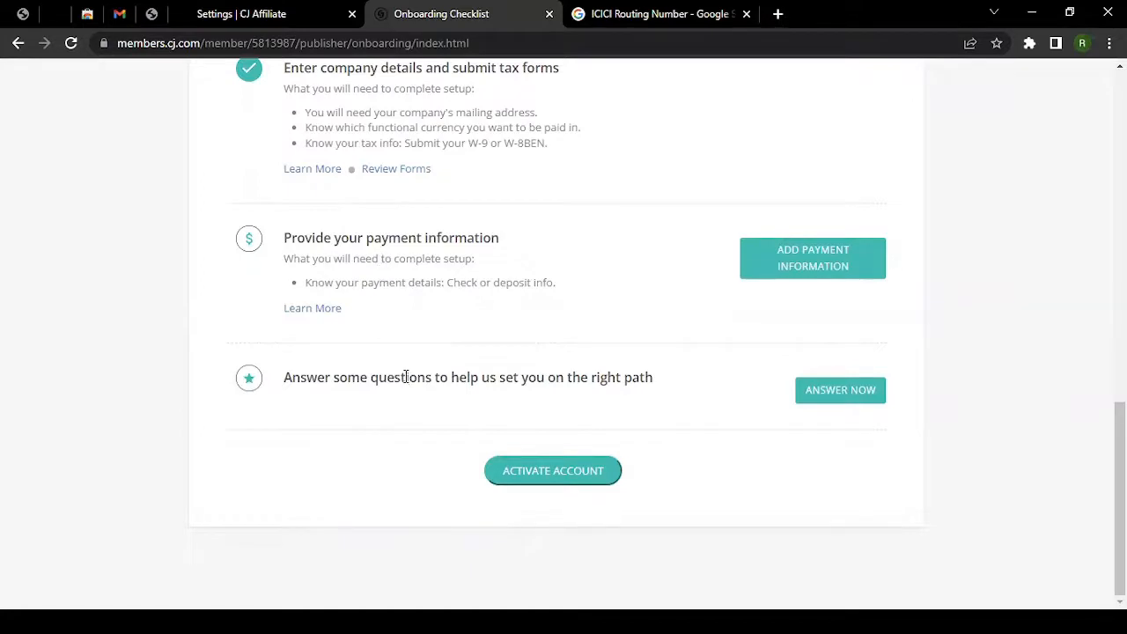
drag(306, 376, 667, 382)
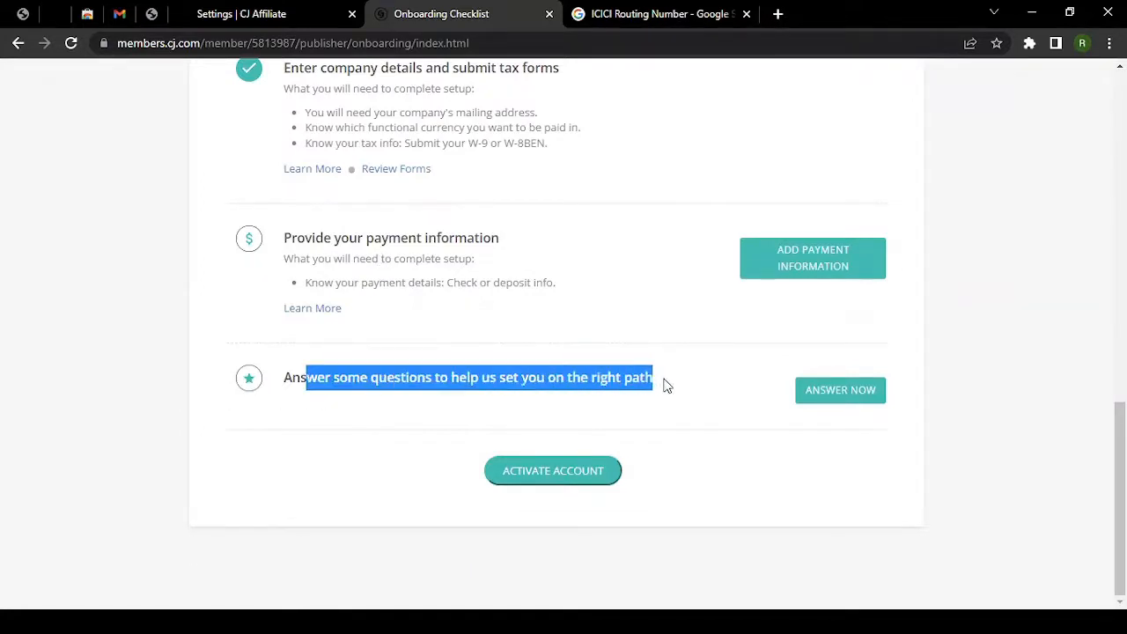
Expand the questionnaire and answer I don't know to the first question.
click(854, 395)
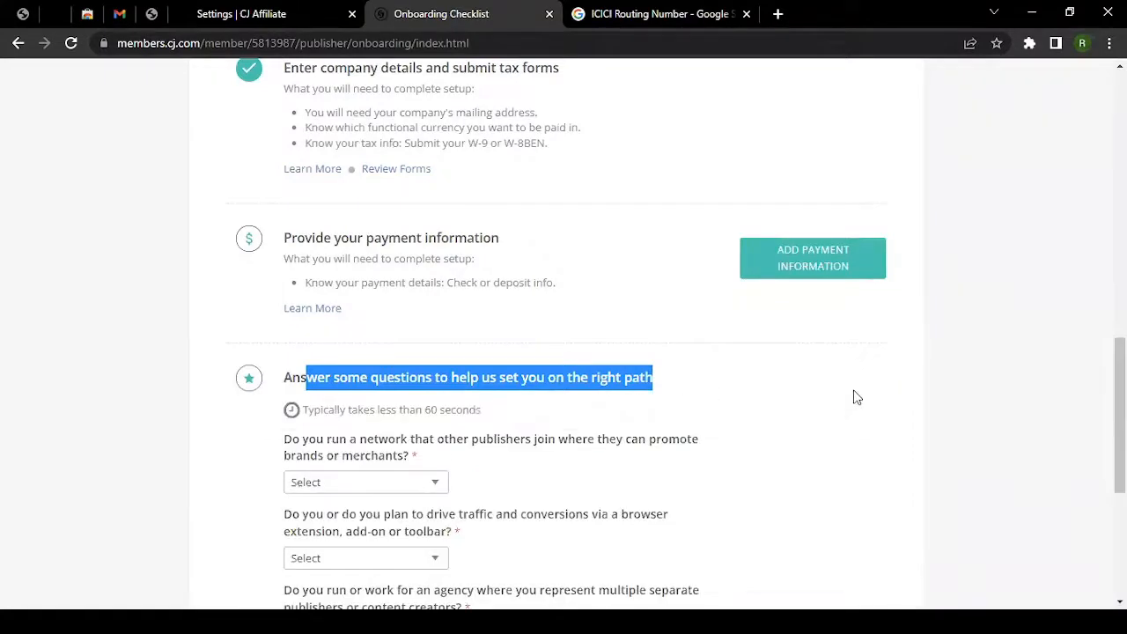
scroll(548, 359, down, 3)
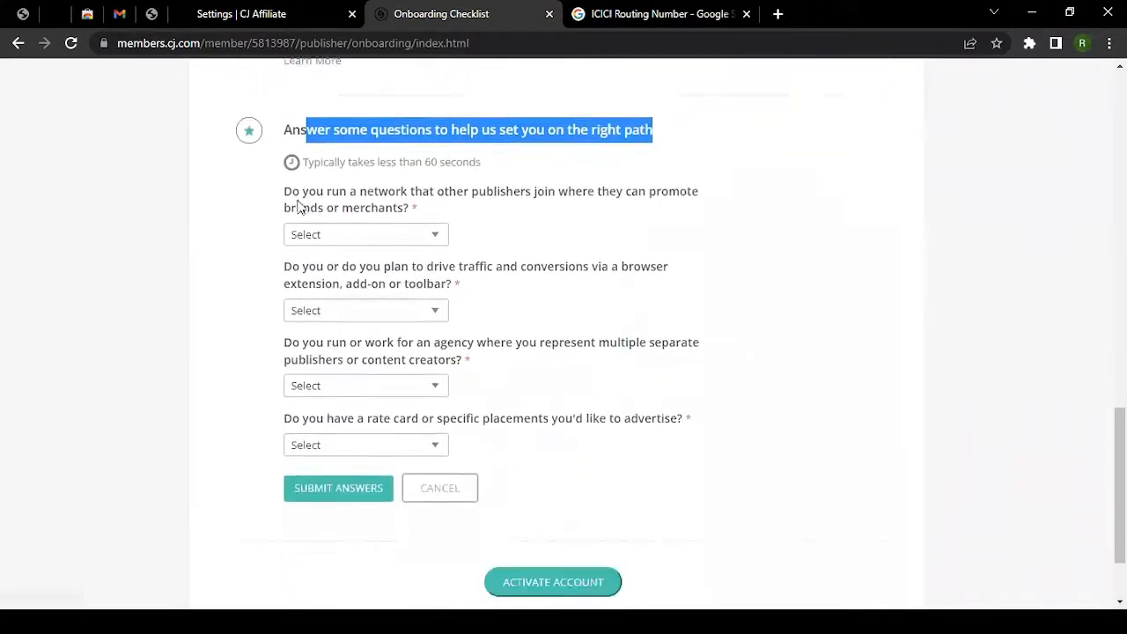
drag(285, 197, 612, 203)
click(357, 235)
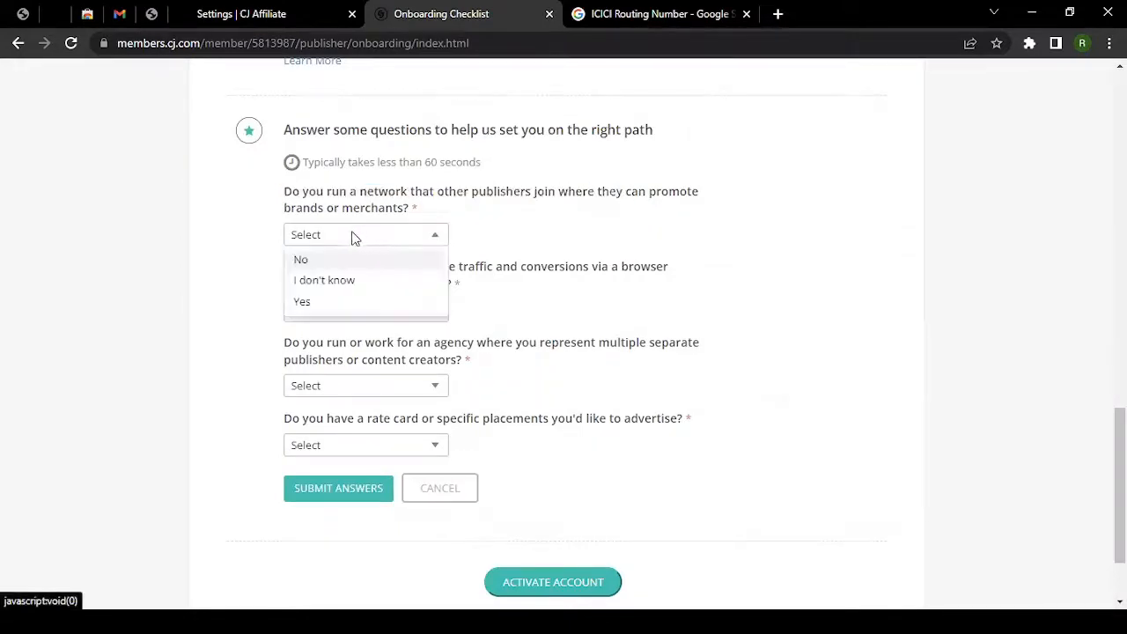
click(340, 282)
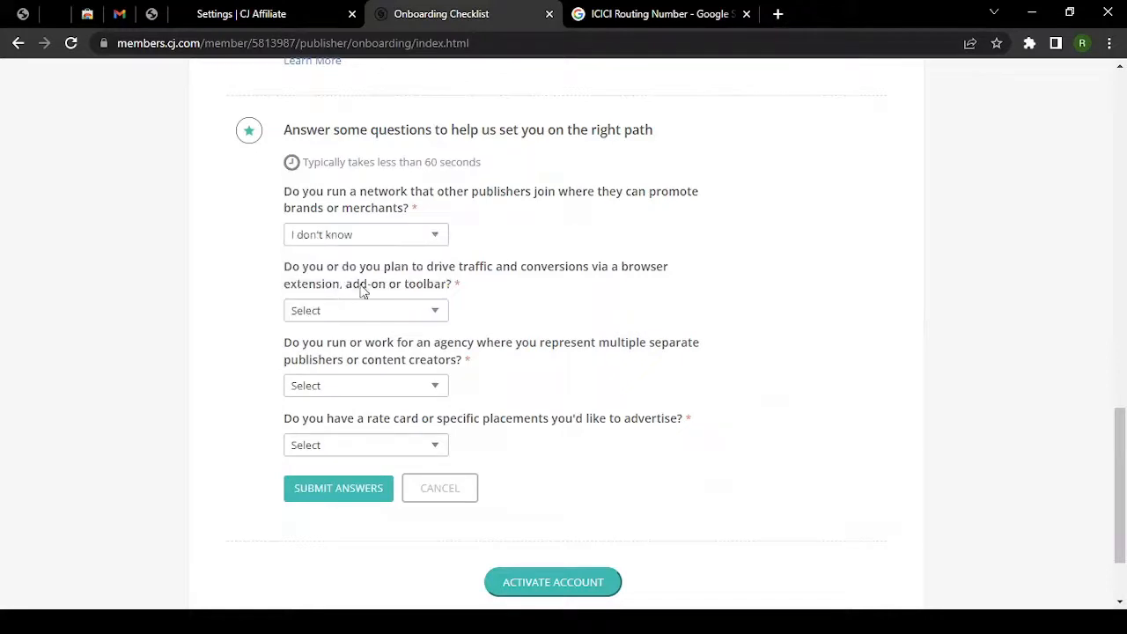
Answer Yes to browser extensions, No to agency, Yes to rate card, and submit.
drag(292, 269, 549, 277)
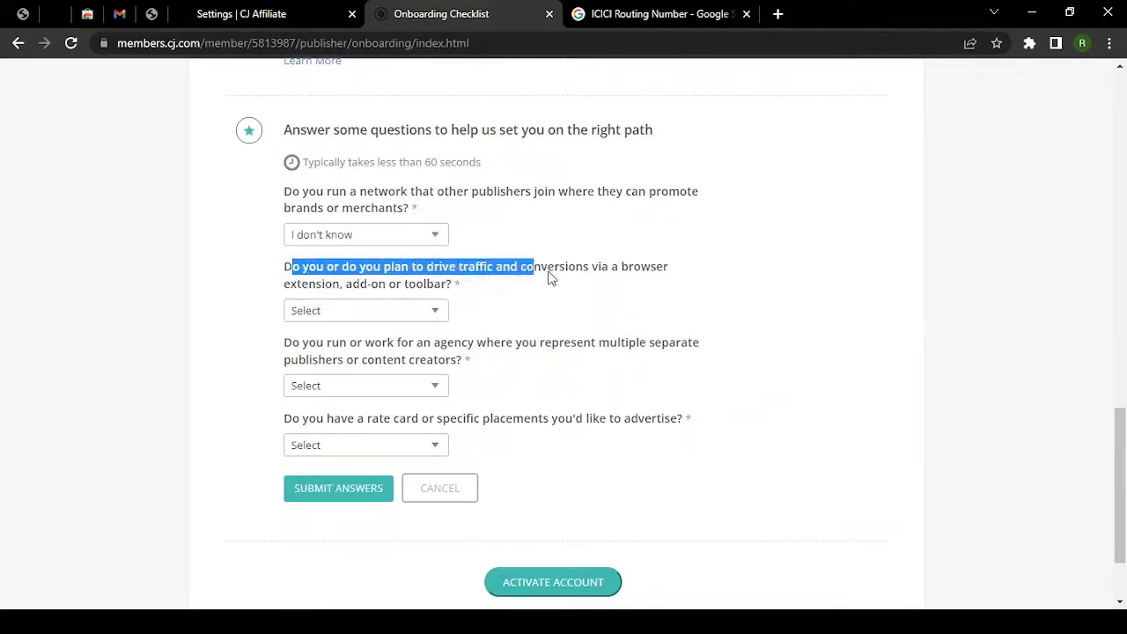
click(548, 277)
drag(310, 284, 405, 289)
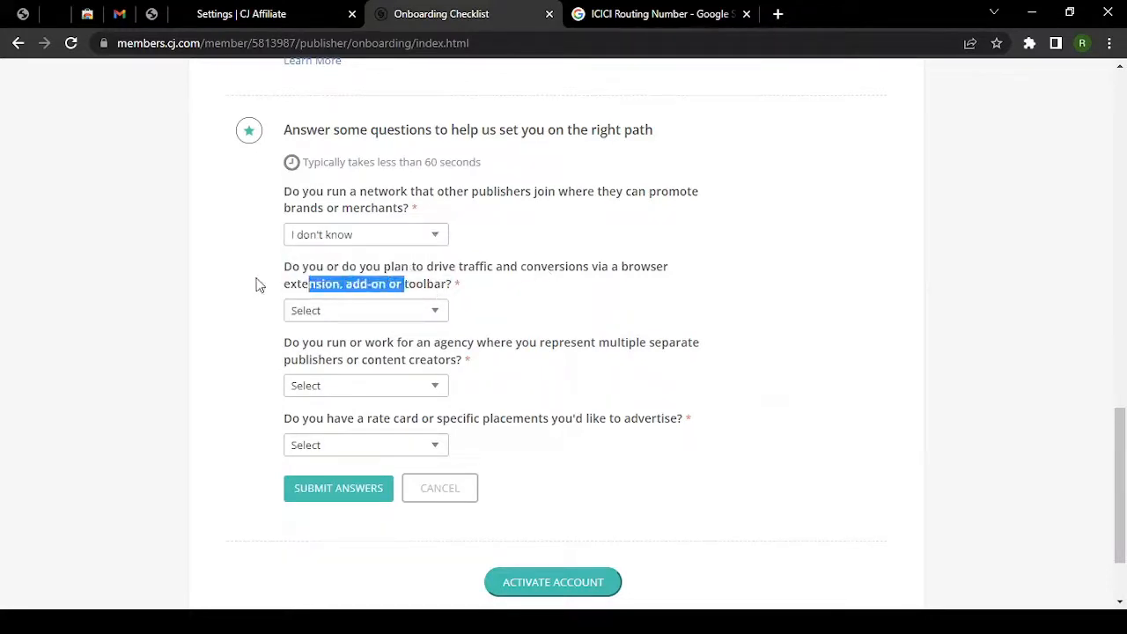
click(328, 323)
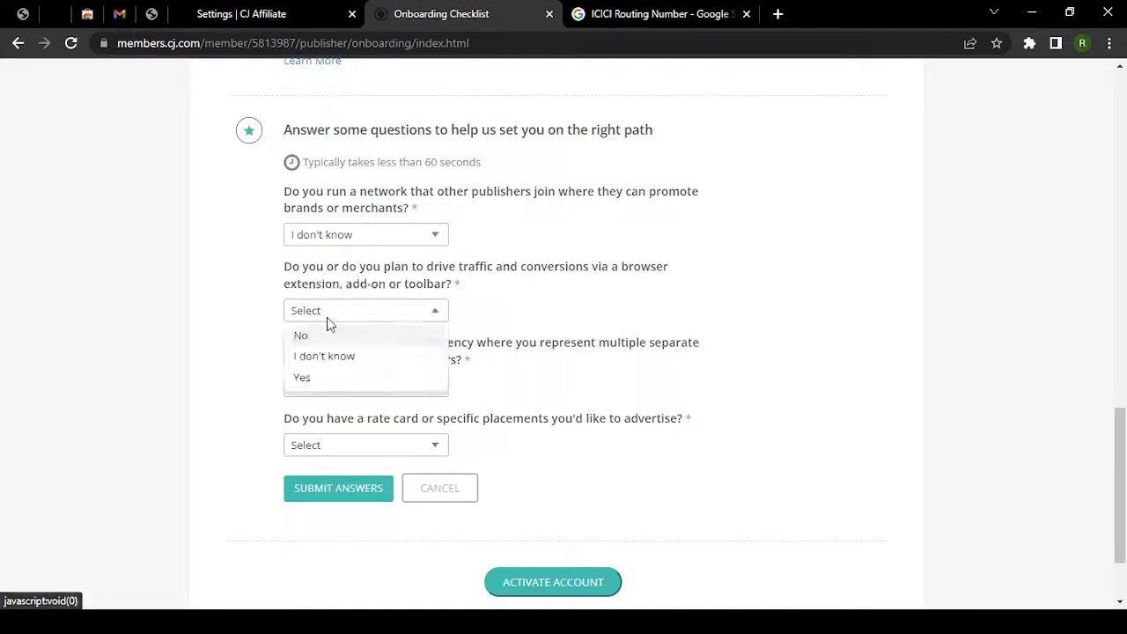
click(319, 388)
click(340, 396)
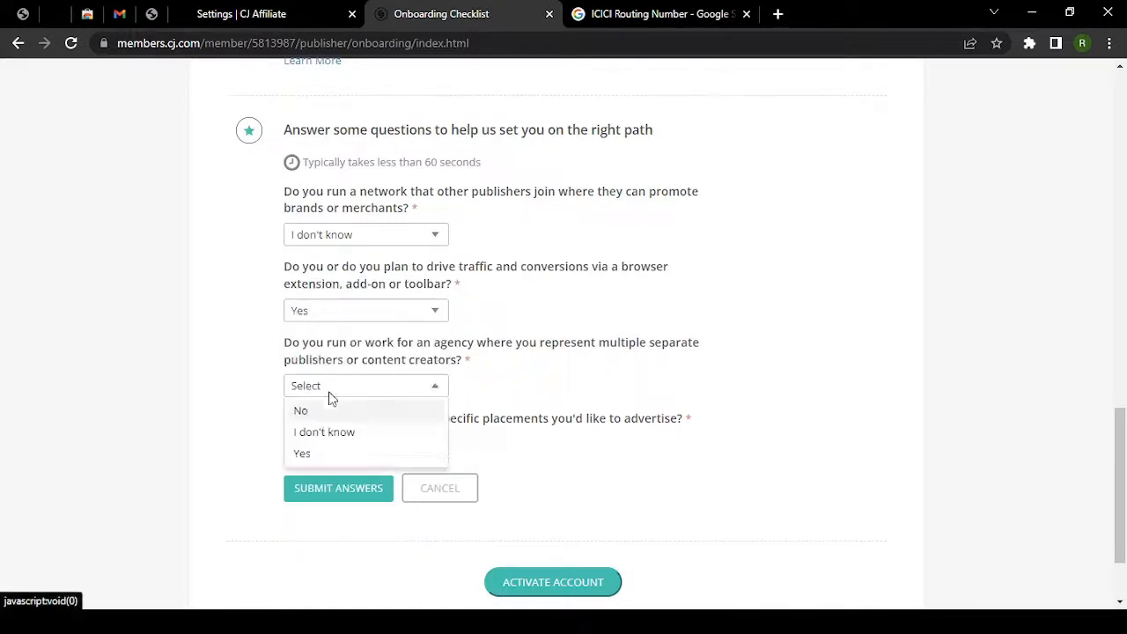
click(322, 411)
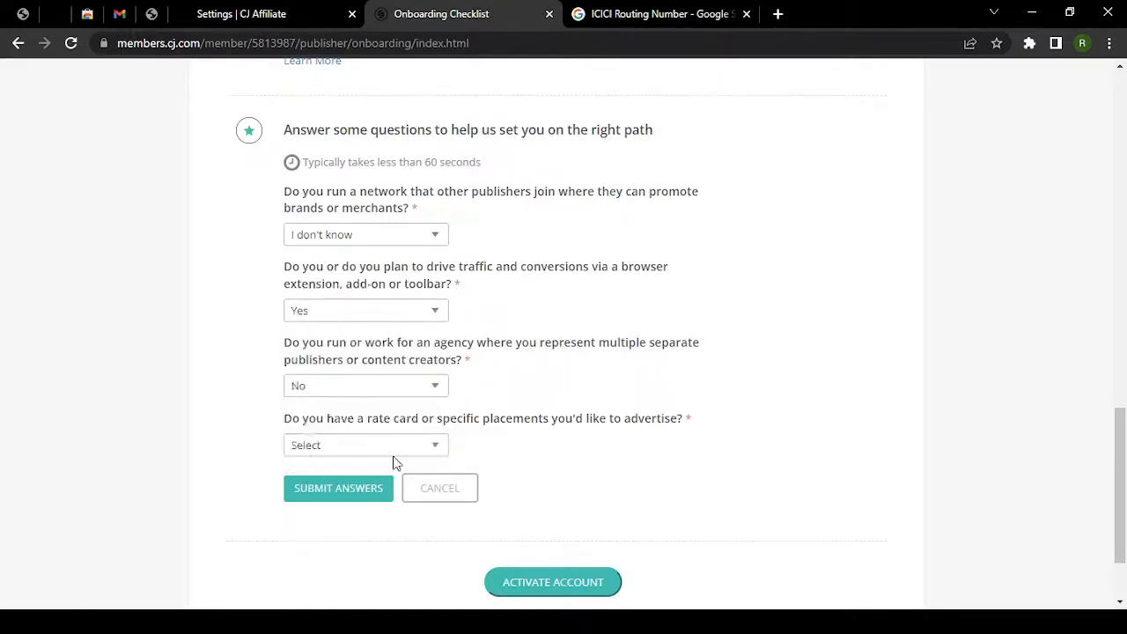
click(343, 451)
click(325, 513)
click(330, 500)
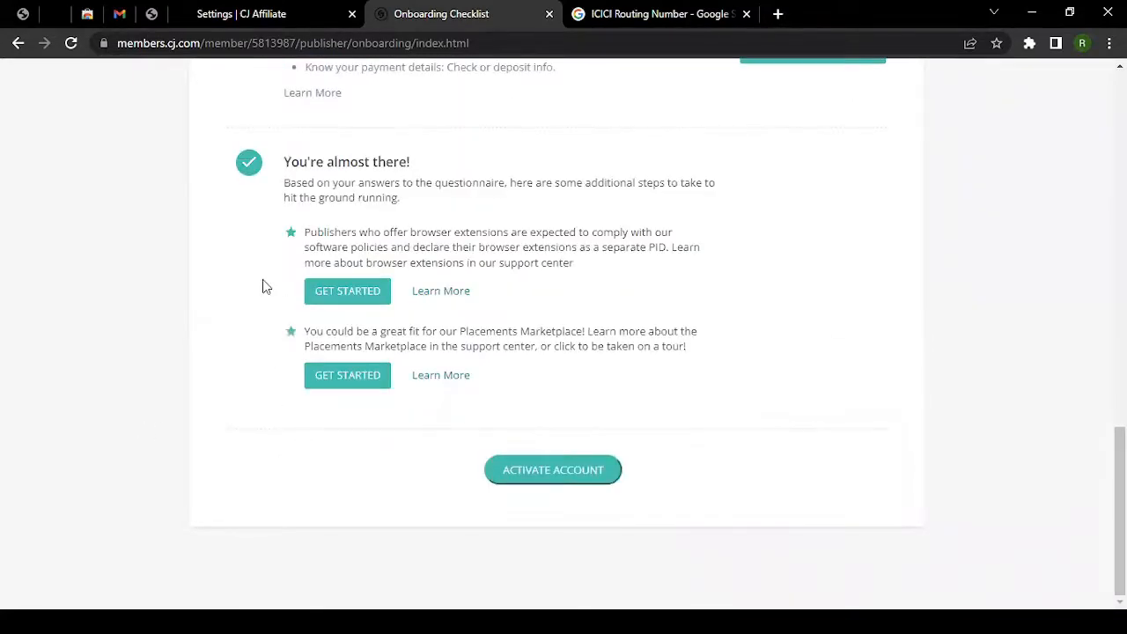
scroll(264, 284, up, 5)
scroll(433, 390, down, 3)
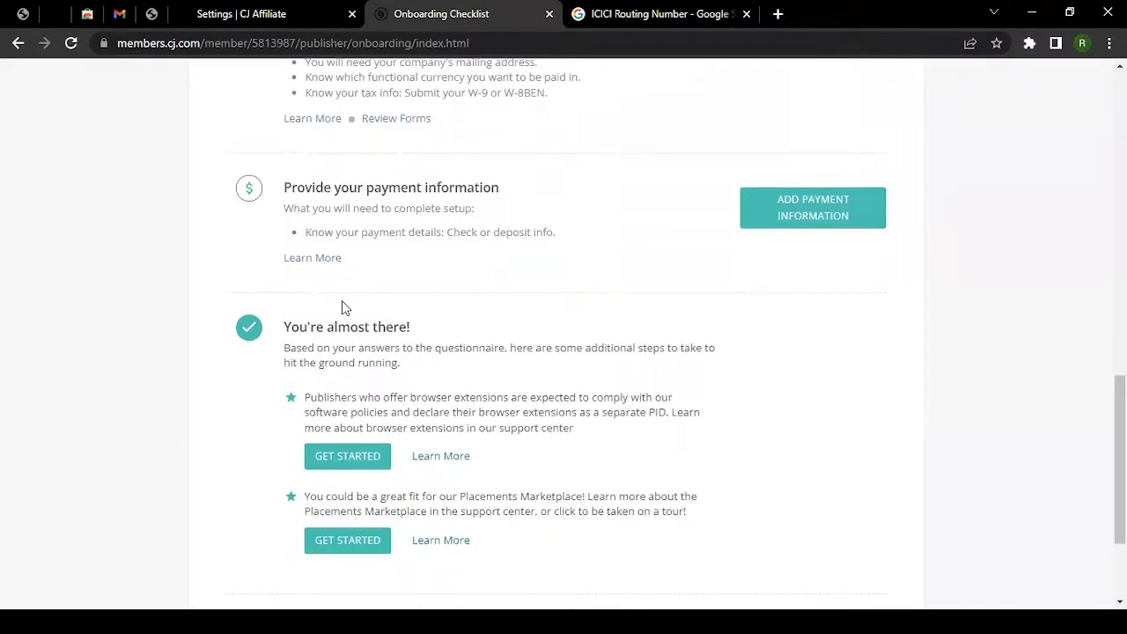
drag(282, 187, 384, 191)
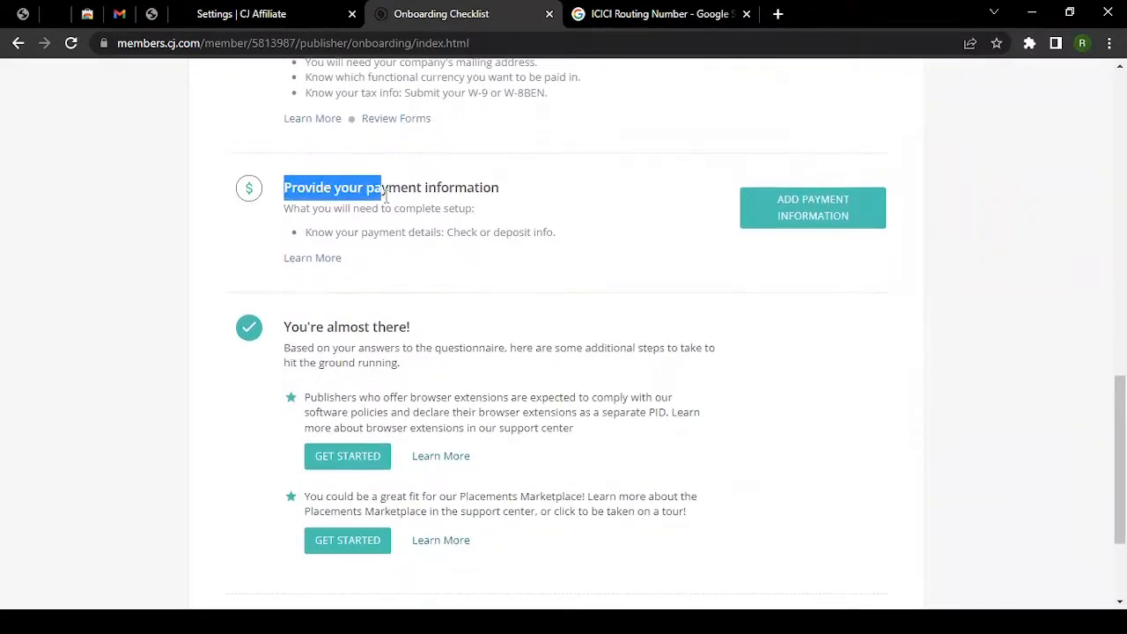
scroll(387, 216, down, 2)
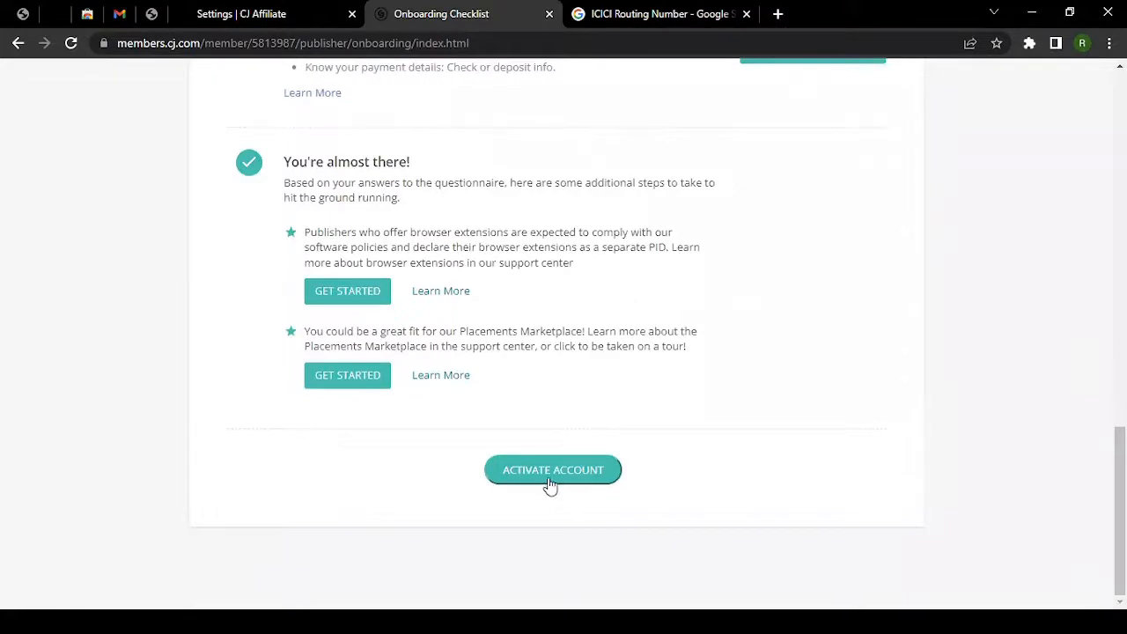
click(539, 475)
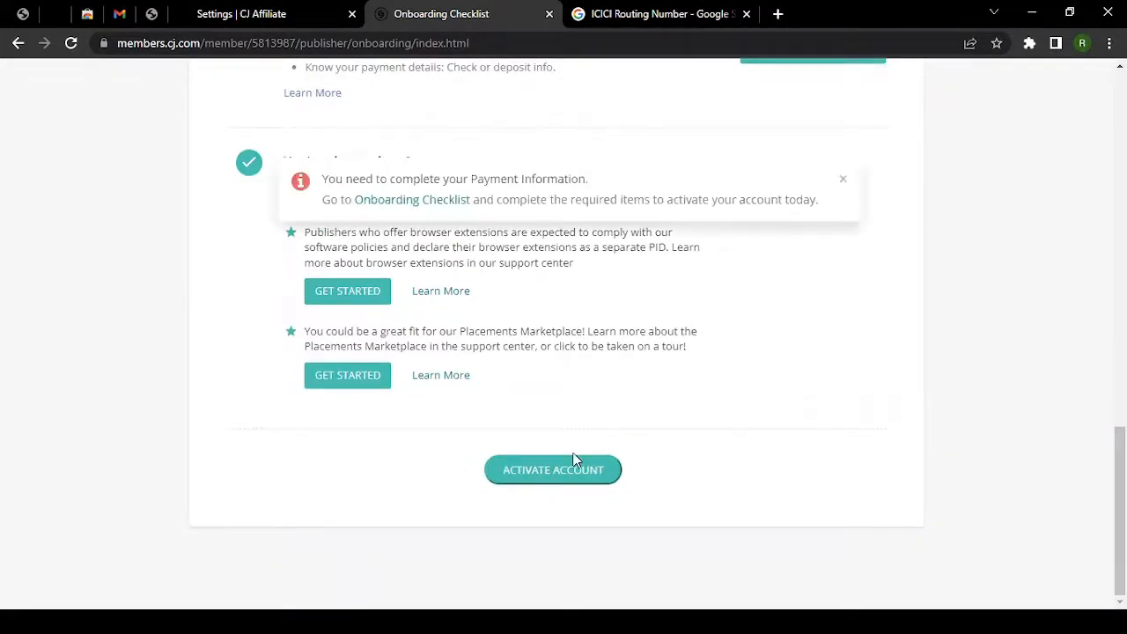
drag(327, 180, 604, 188)
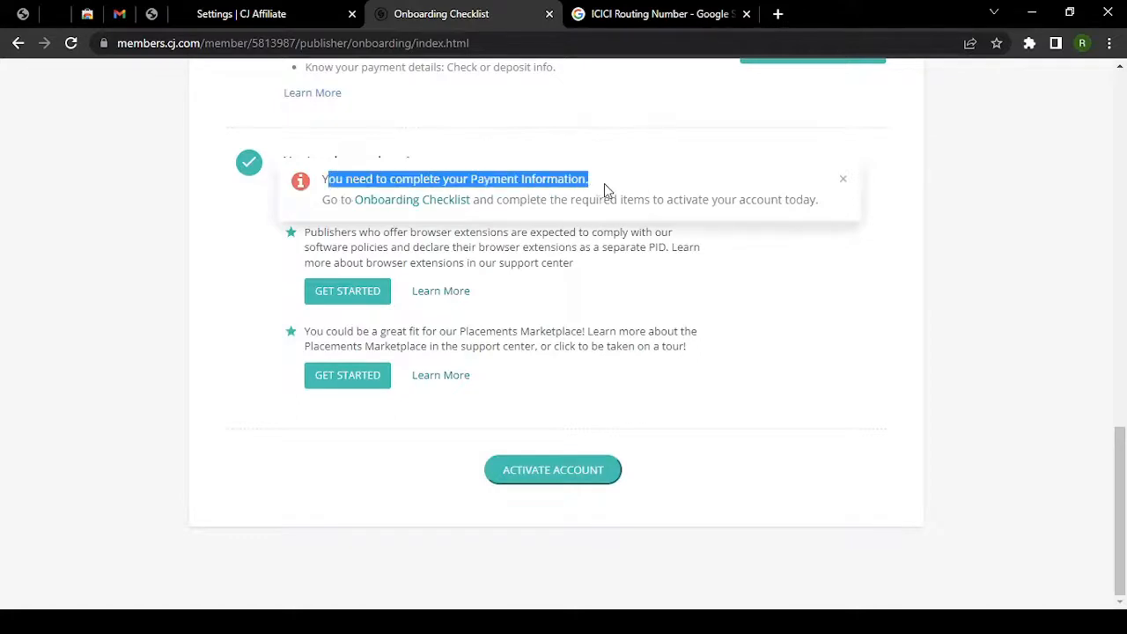
click(843, 179)
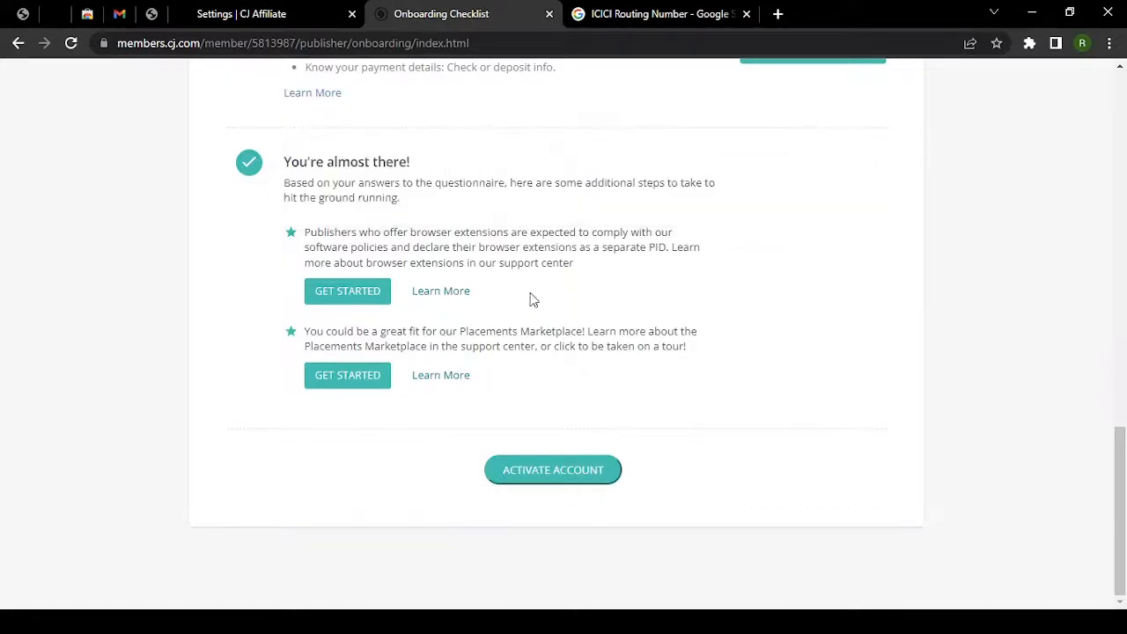
scroll(328, 340, up, 2)
scroll(354, 395, up, 2)
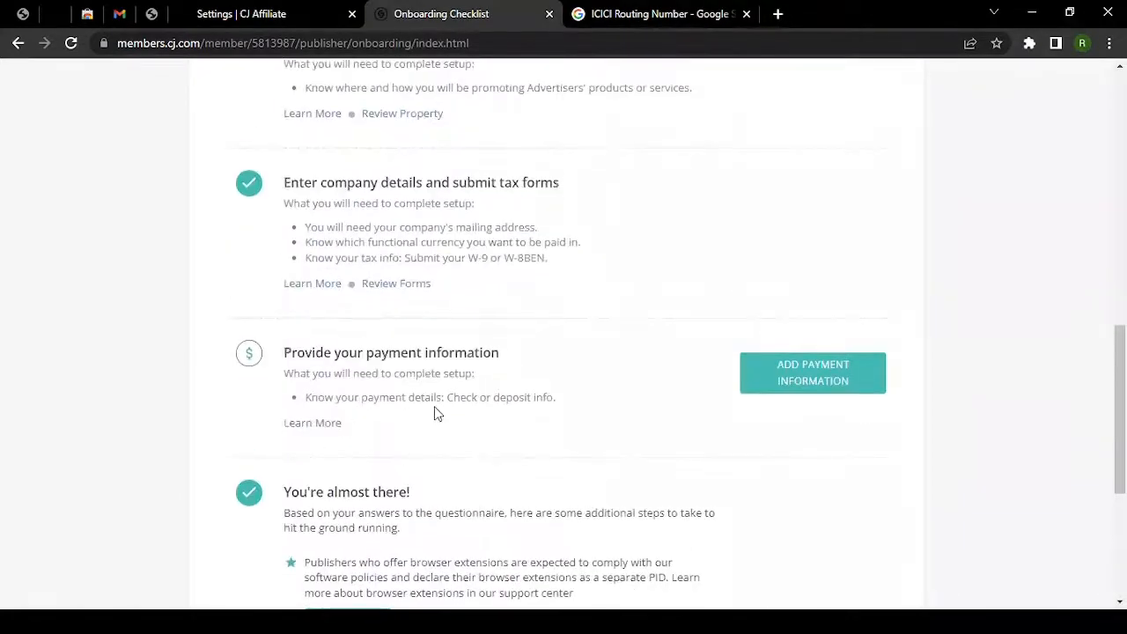
scroll(581, 440, down, 4)
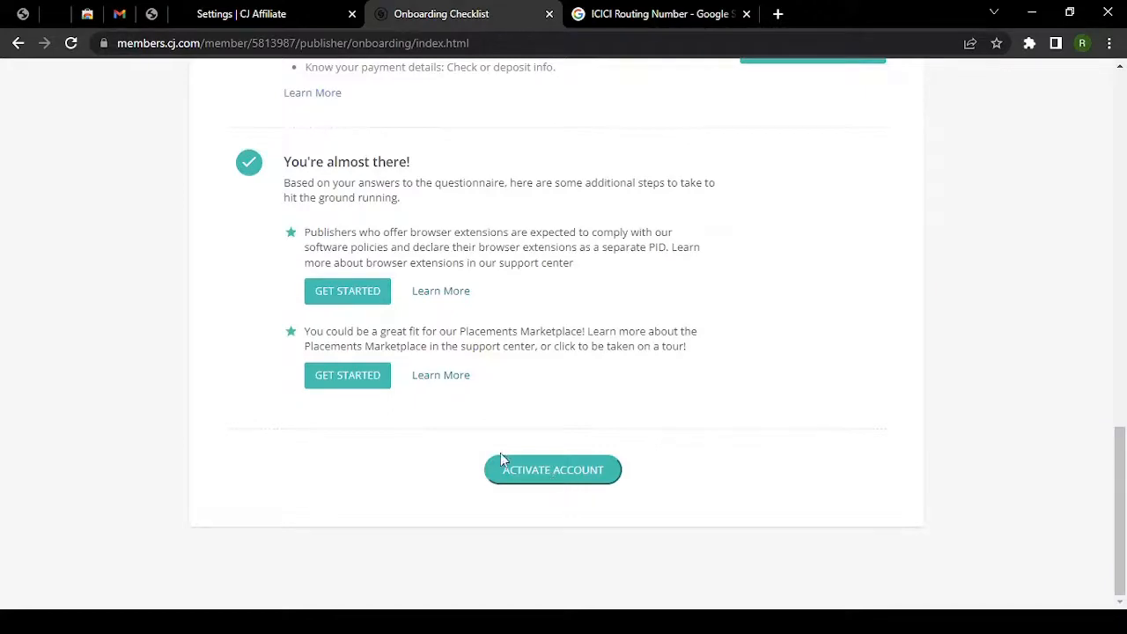
scroll(376, 432, up, 15)
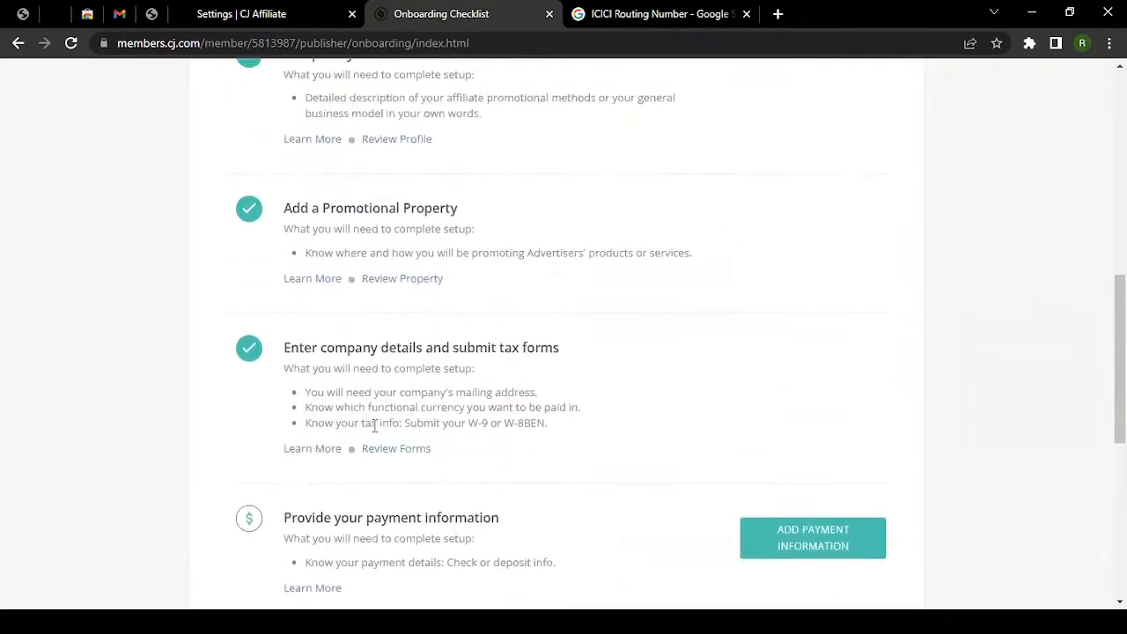
scroll(374, 427, up, 2)
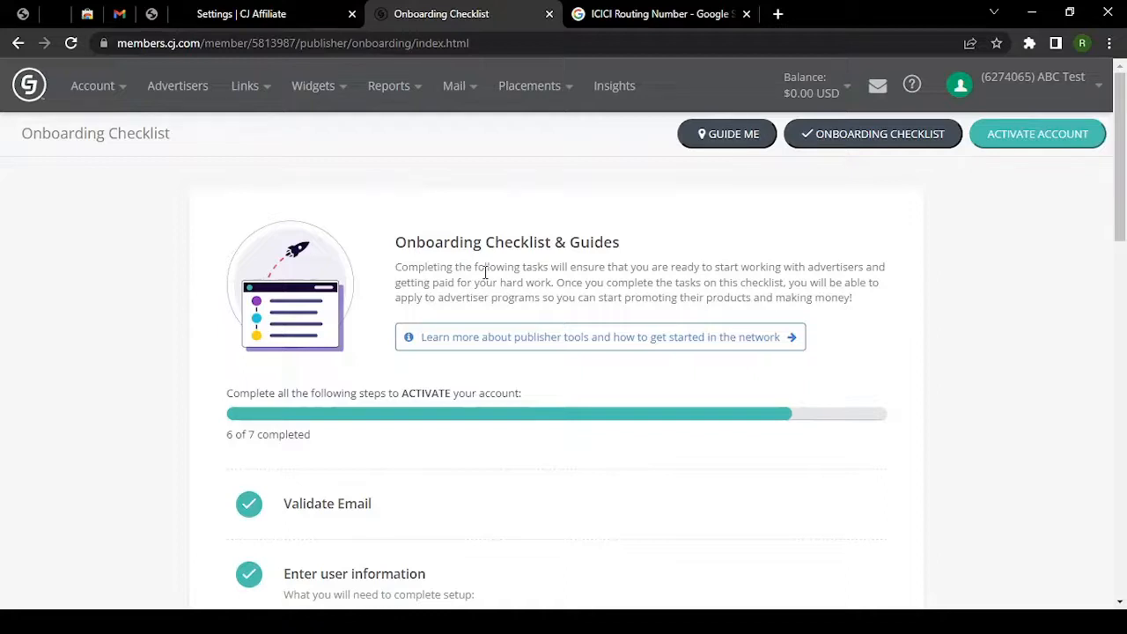
Load cj.com in the Settings tab and scroll down toward the home page footer.
click(244, 13)
click(236, 44)
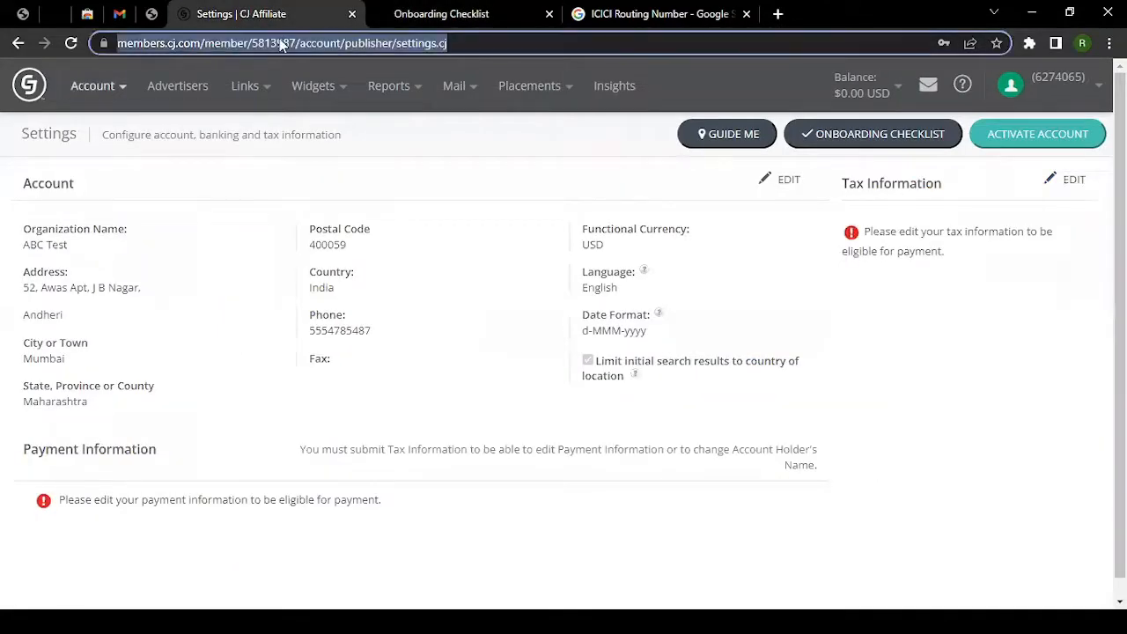
text(cjc)
key(BackSpace)
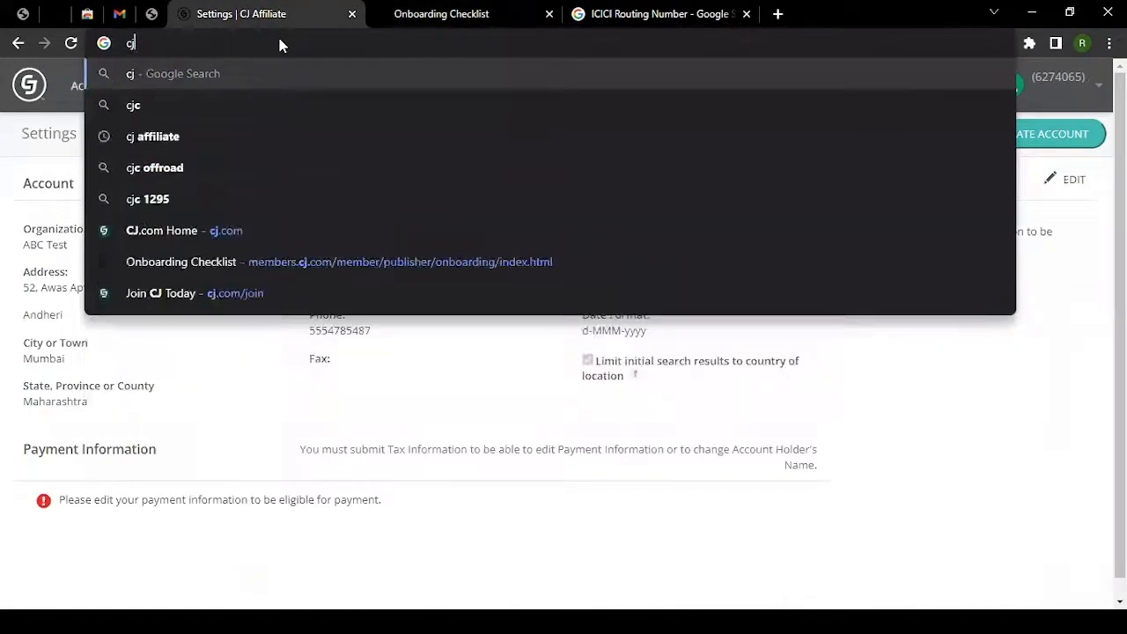
text(.com)
key(Return)
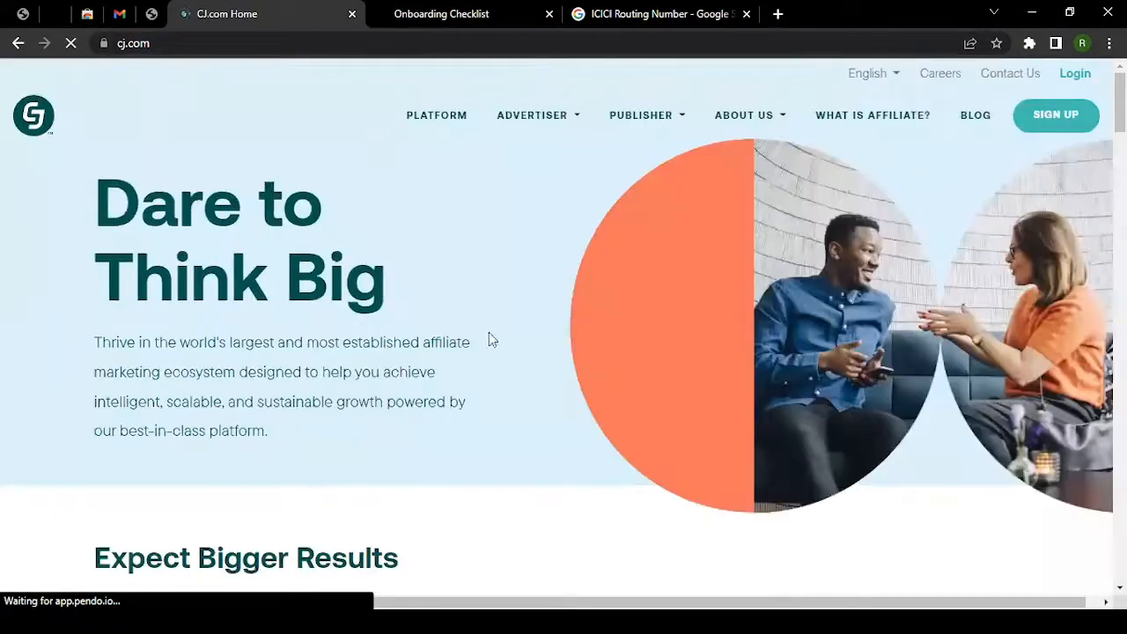
scroll(523, 303, down, 12)
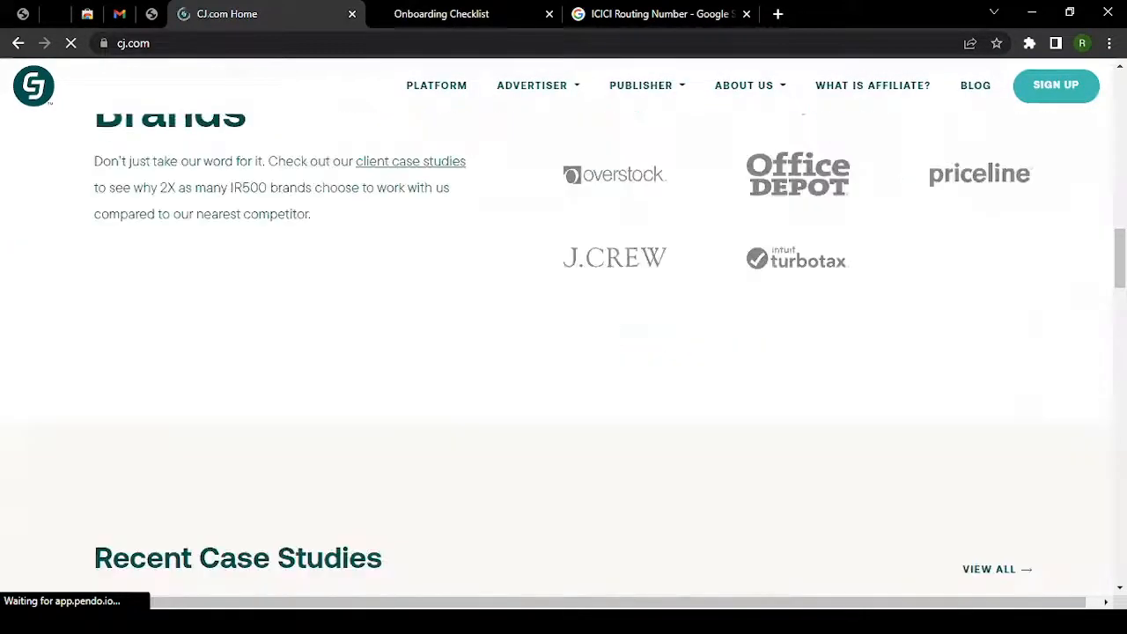
scroll(564, 353, down, 20)
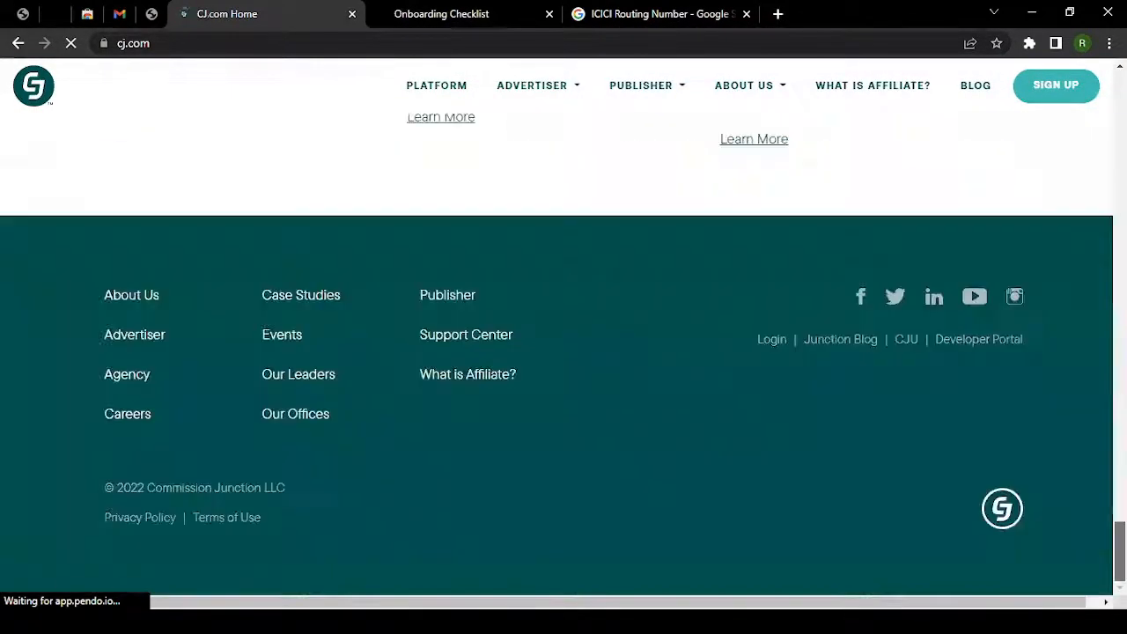
Open the Support Center and expand then collapse the publisher-or-advertiser FAQ.
click(458, 341)
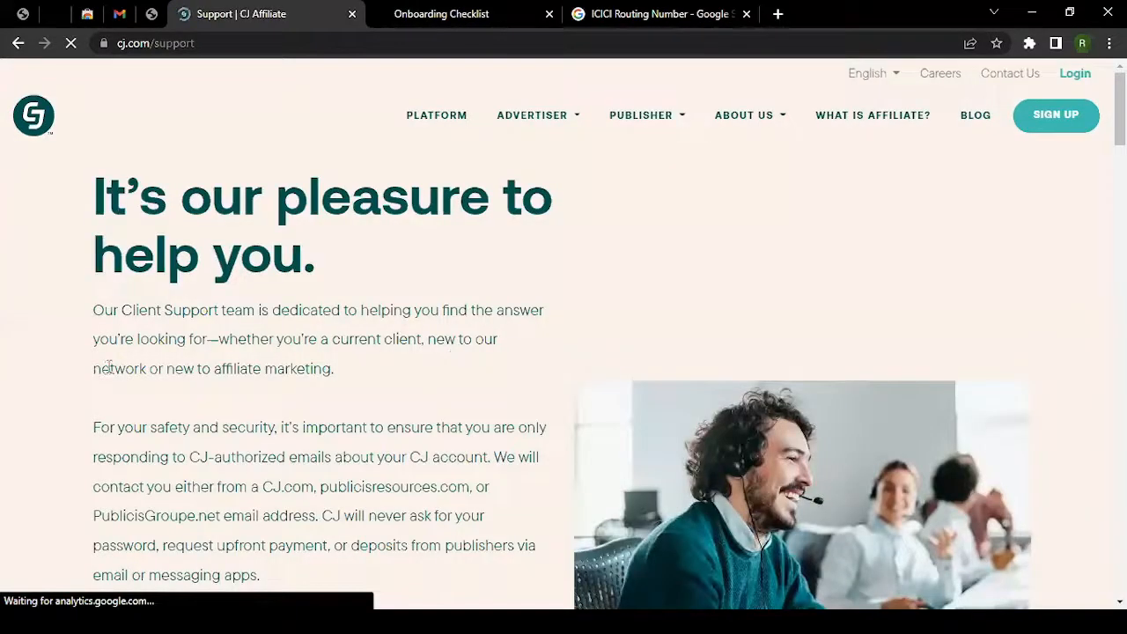
scroll(110, 369, down, 2)
scroll(110, 369, down, 10)
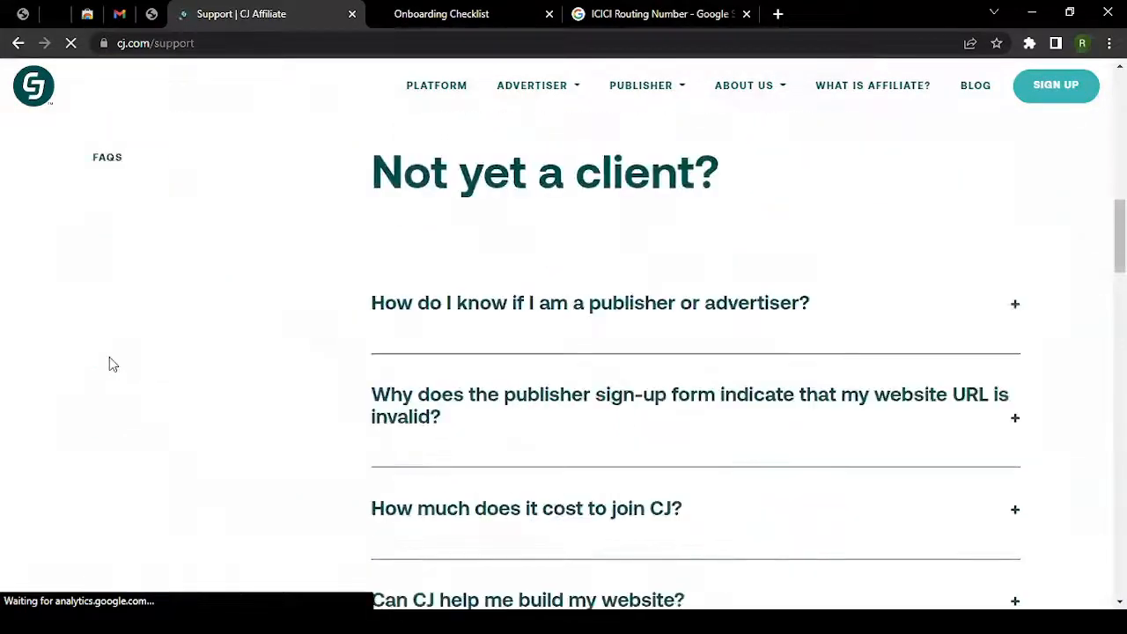
scroll(616, 255, up, 1)
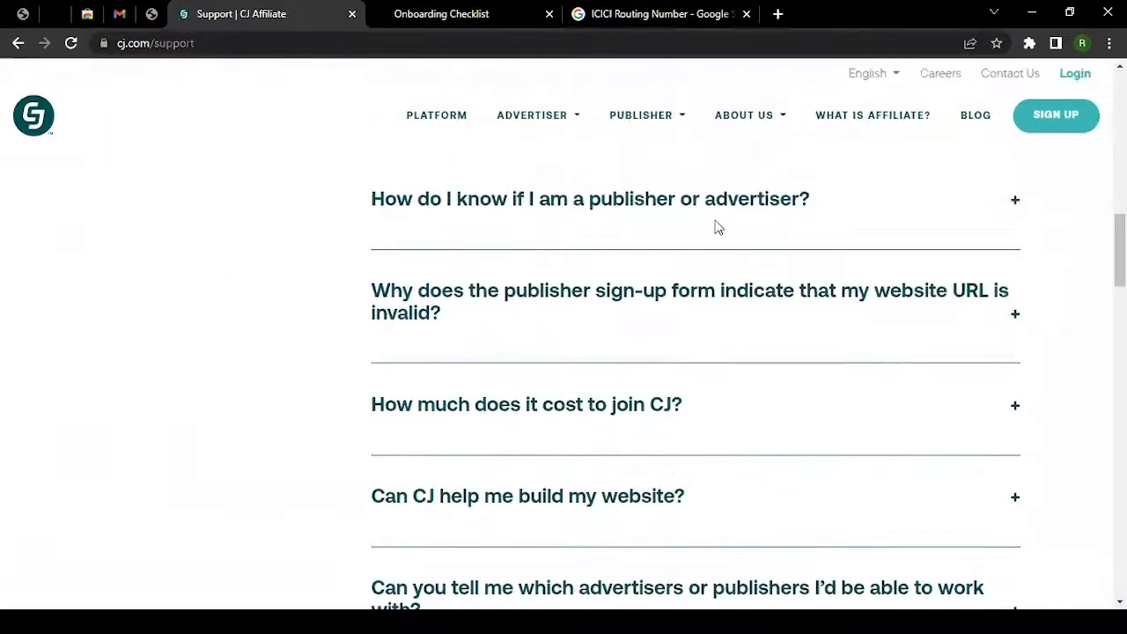
click(662, 211)
click(649, 201)
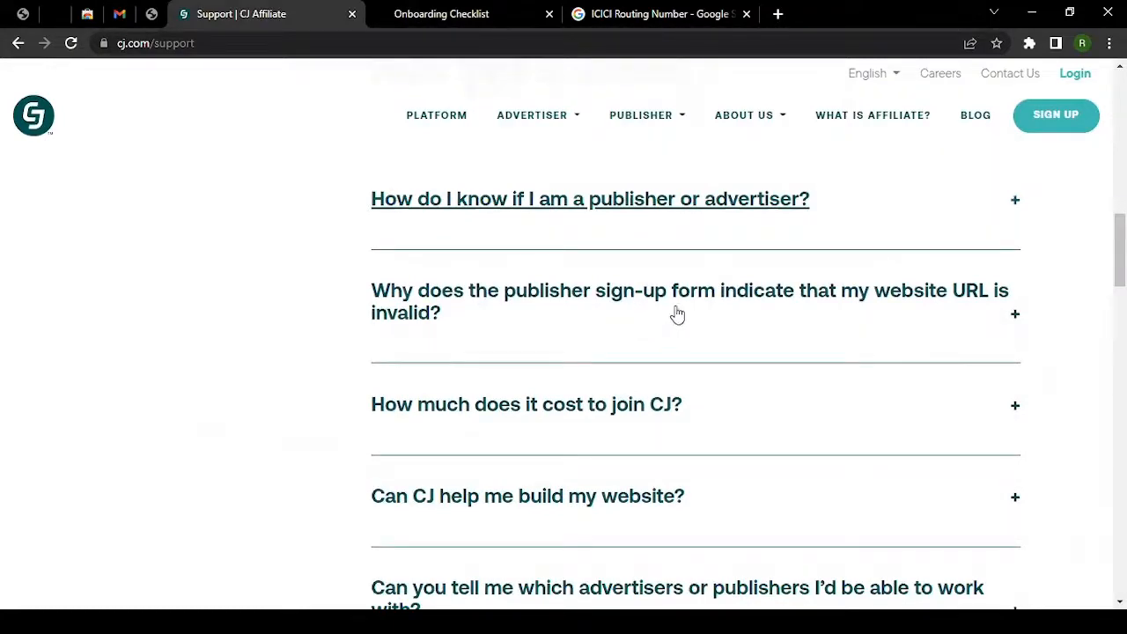
Select the support team's phone number, then bring up the Thank You.JPG closing image.
scroll(674, 315, down, 1)
scroll(676, 319, down, 10)
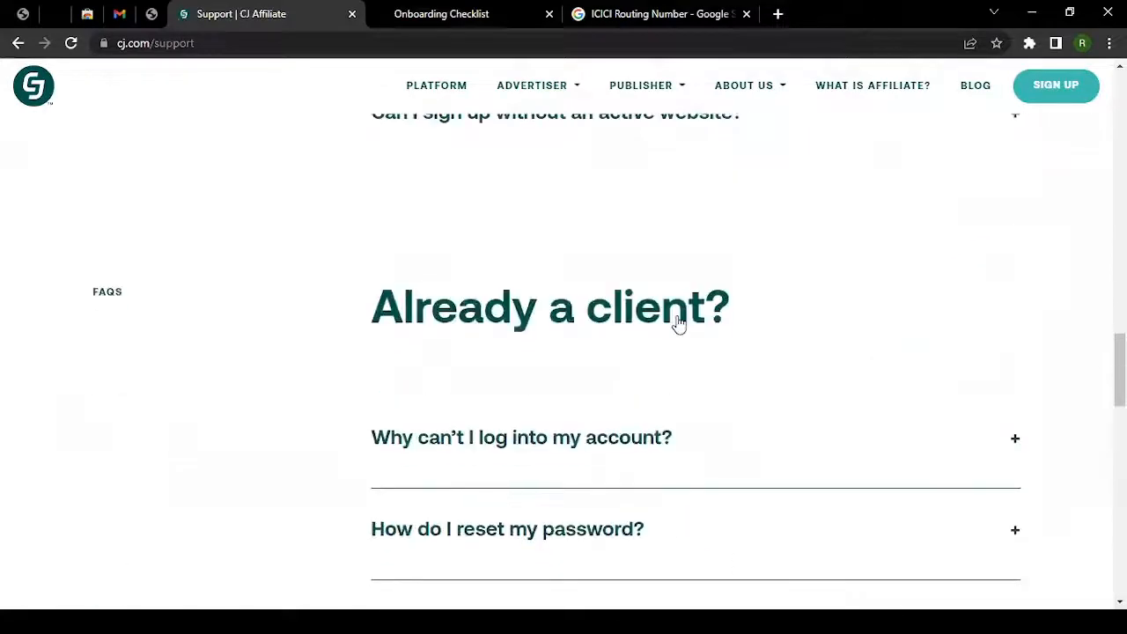
scroll(679, 330, down, 6)
scroll(682, 333, up, 9)
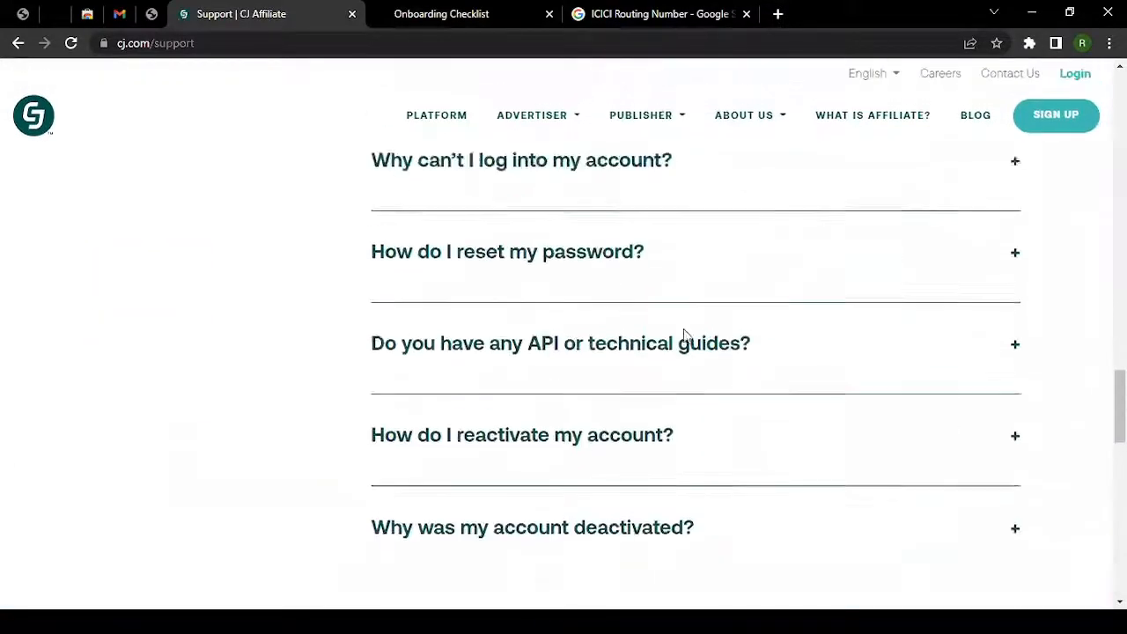
scroll(685, 339, down, 8)
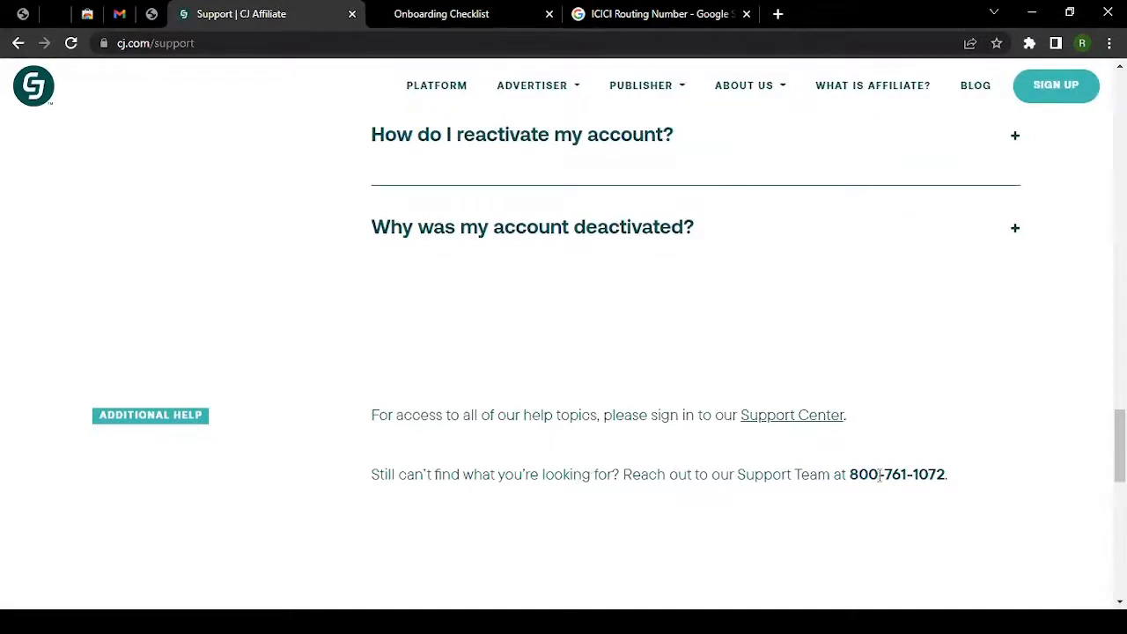
drag(855, 477, 966, 491)
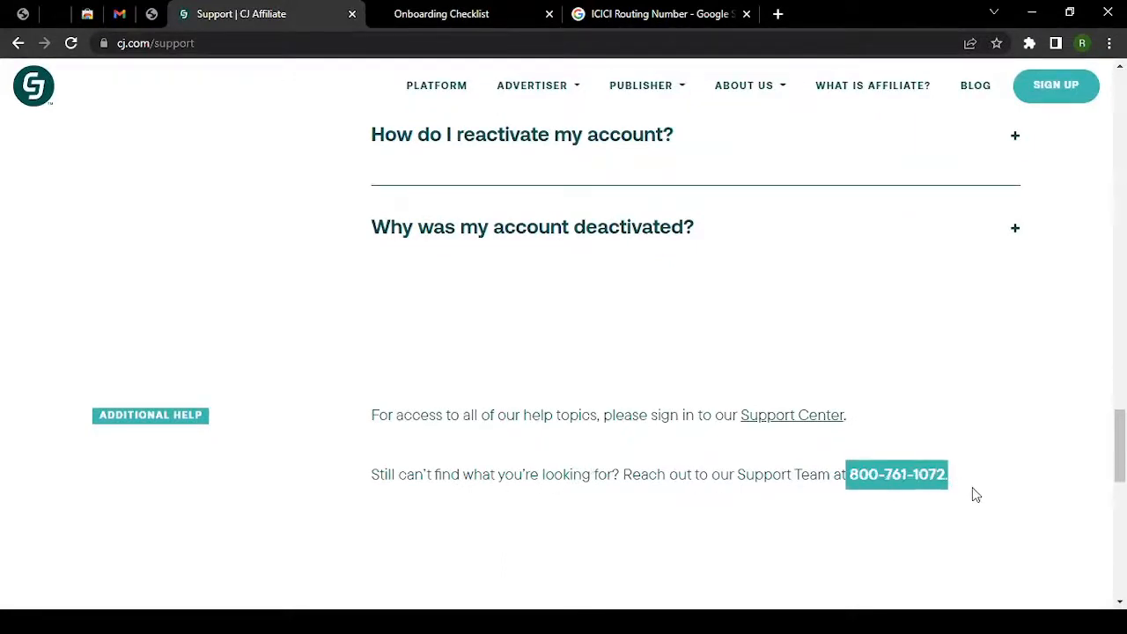
scroll(516, 406, up, 20)
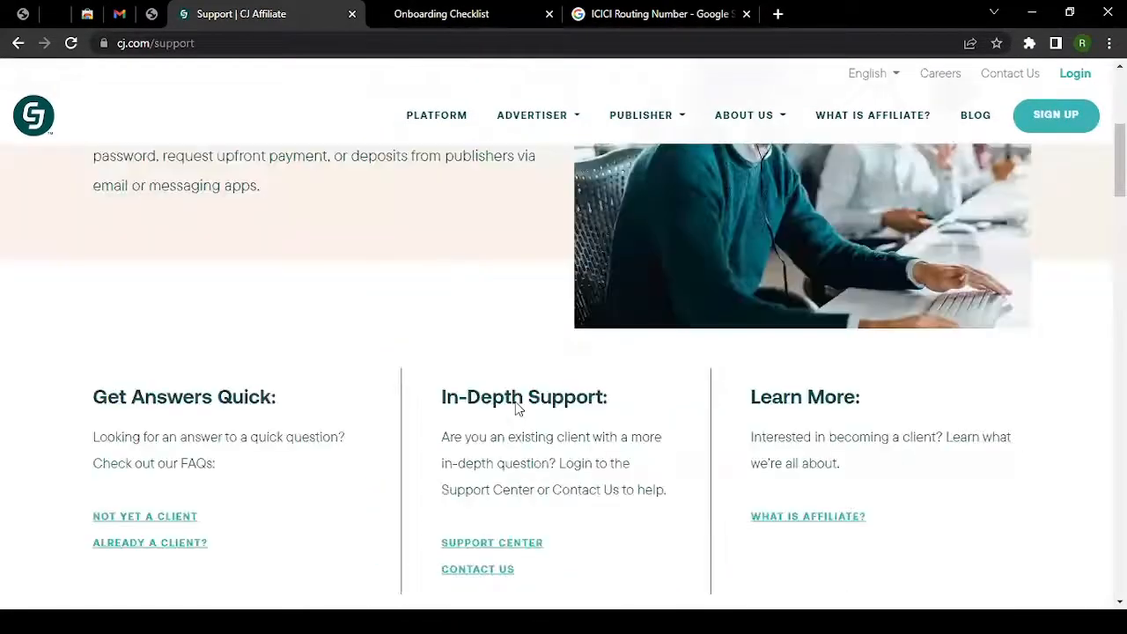
scroll(516, 407, up, 4)
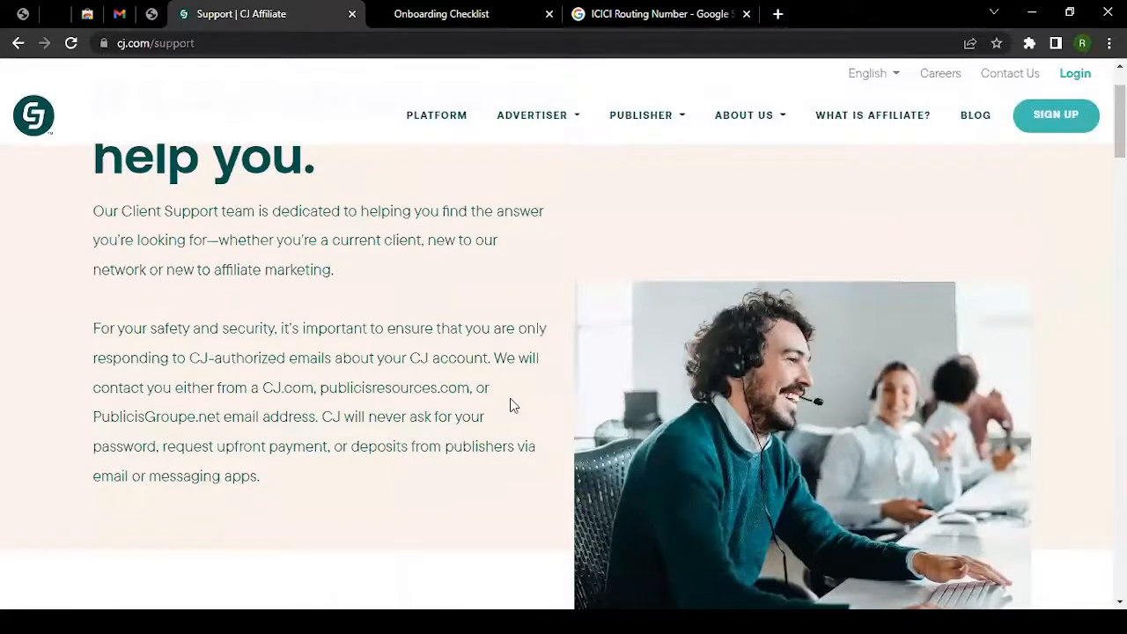
scroll(513, 405, up, 1)
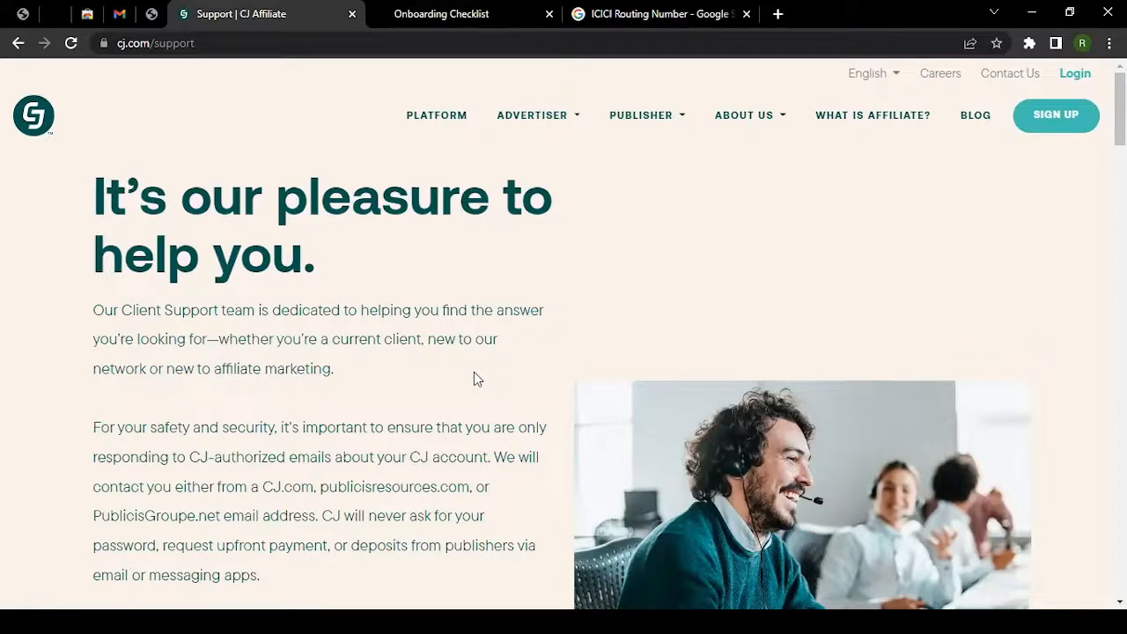
click(151, 16)
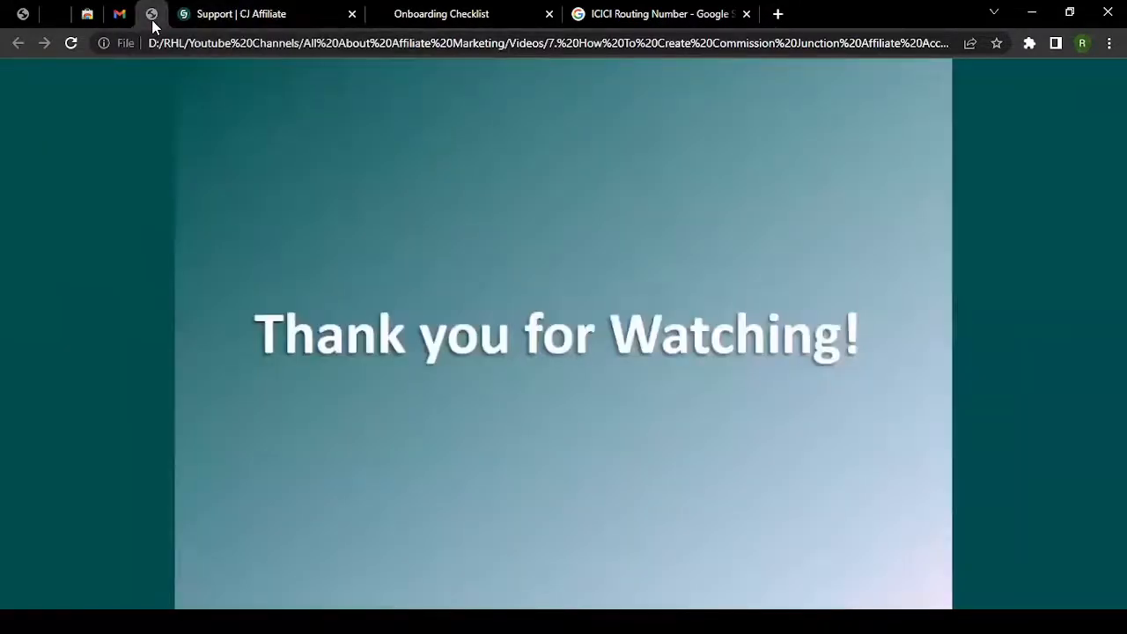